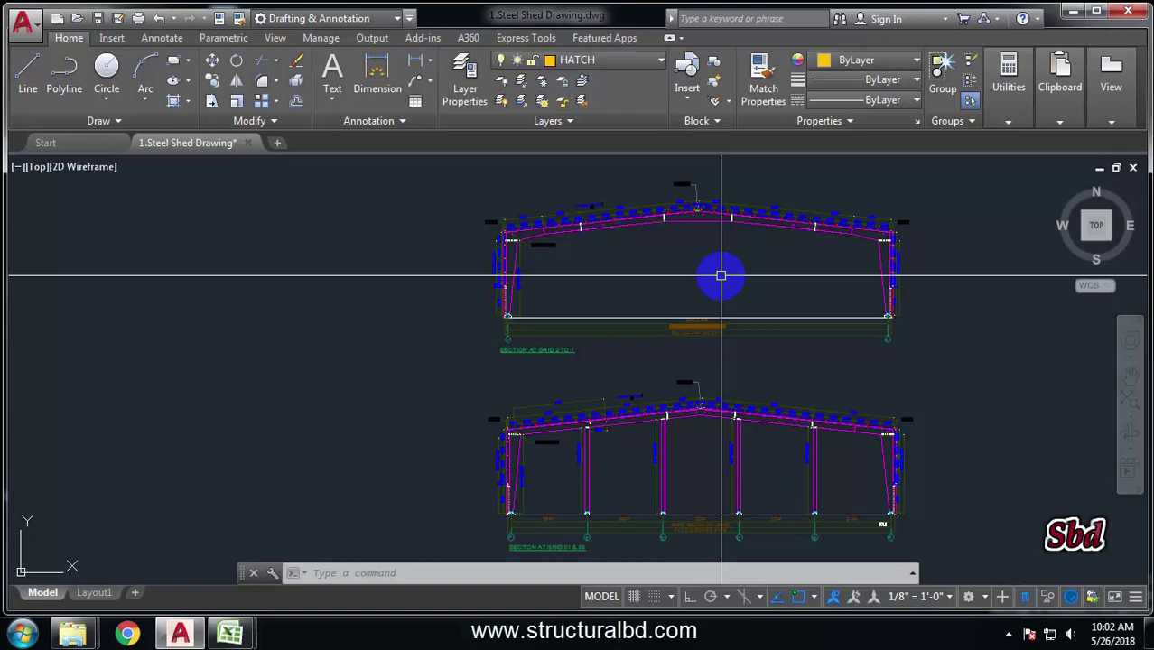
- Examine the two frame sections and the roof layout plan, checking the ridge line, rafter positions and bracing bays
mouse_move(720, 275)
middle_mouse_down()
mouse_move(806, 271)
mouse_move(528, 271)
mouse_move(541, 294)
mouse_move(455, 258)
mouse_move(473, 269)
middle_mouse_up()
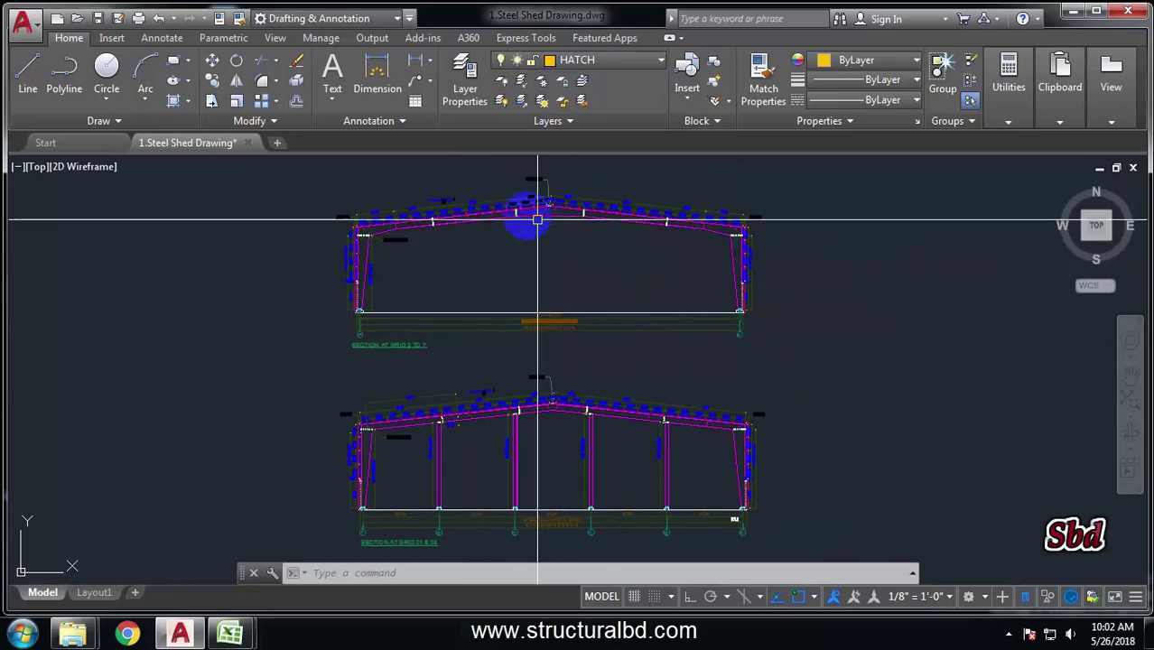
middle_click_drag(551, 403, 592, 295)
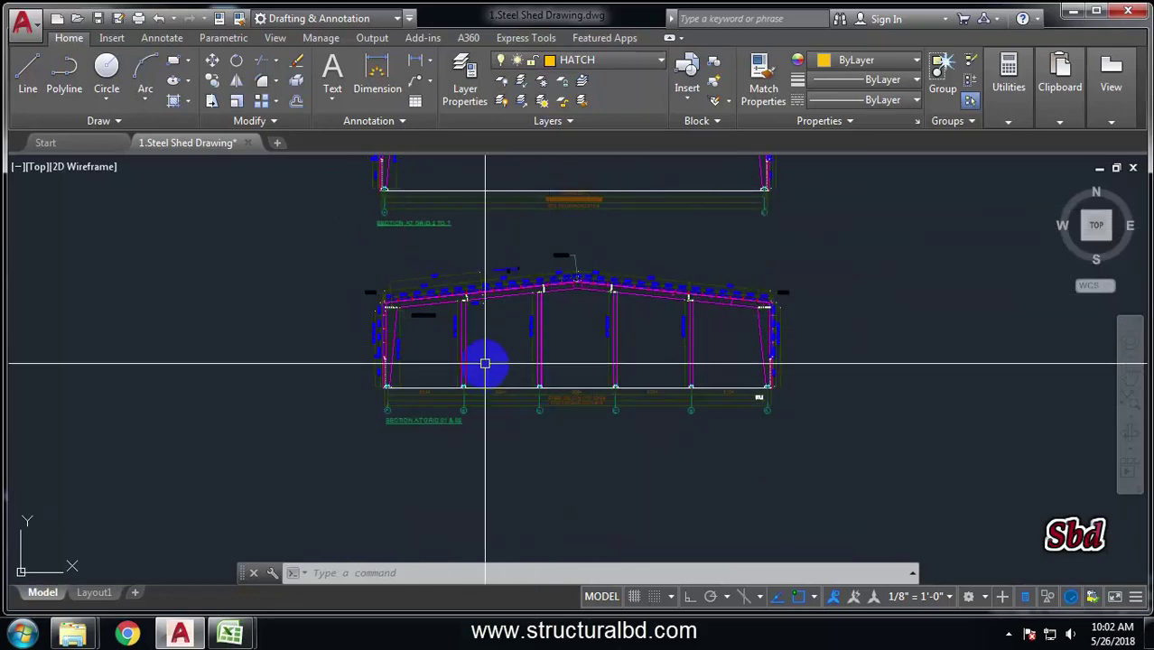
scroll(484, 363, "down", 5)
scroll(536, 361, "up", 6)
scroll(597, 331, "up", 2)
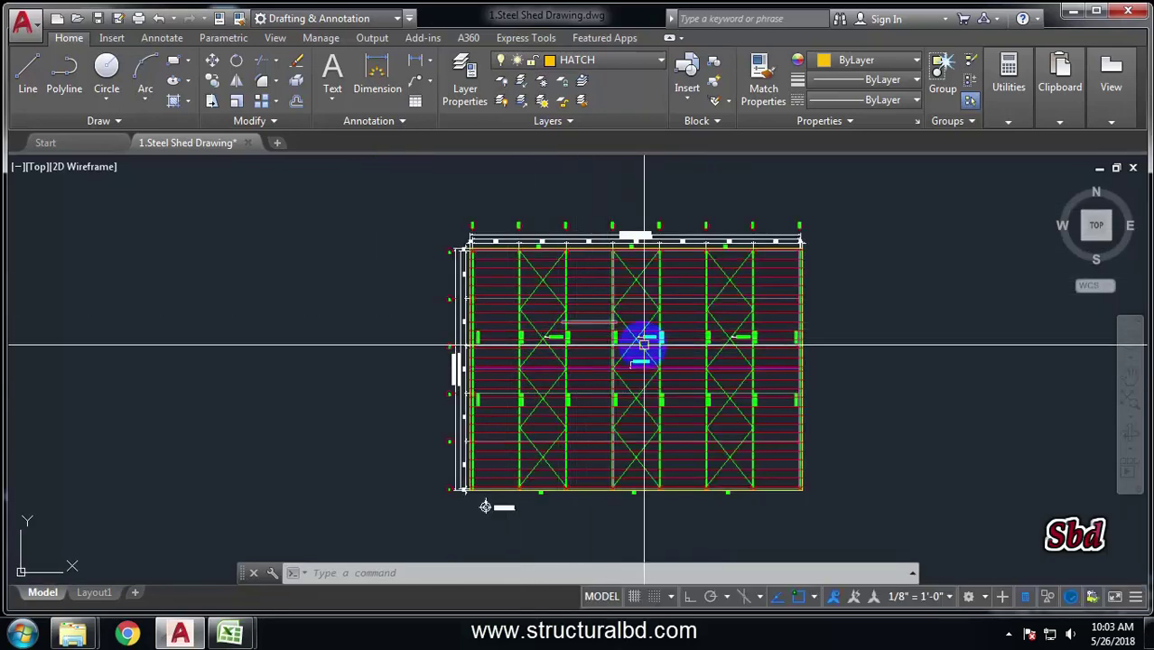
scroll(470, 415, "down", 2)
scroll(567, 353, "up", 4)
left_click(567, 353)
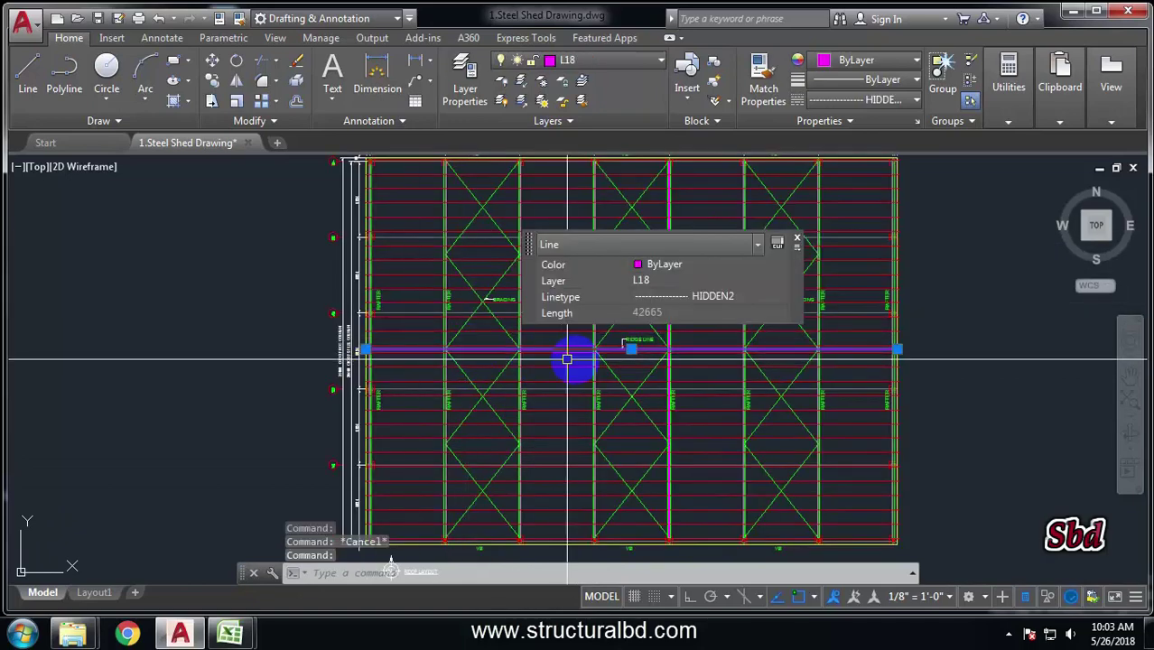
scroll(477, 348, "down", 5)
key("Escape")
key("Escape")
scroll(444, 262, "up", 3)
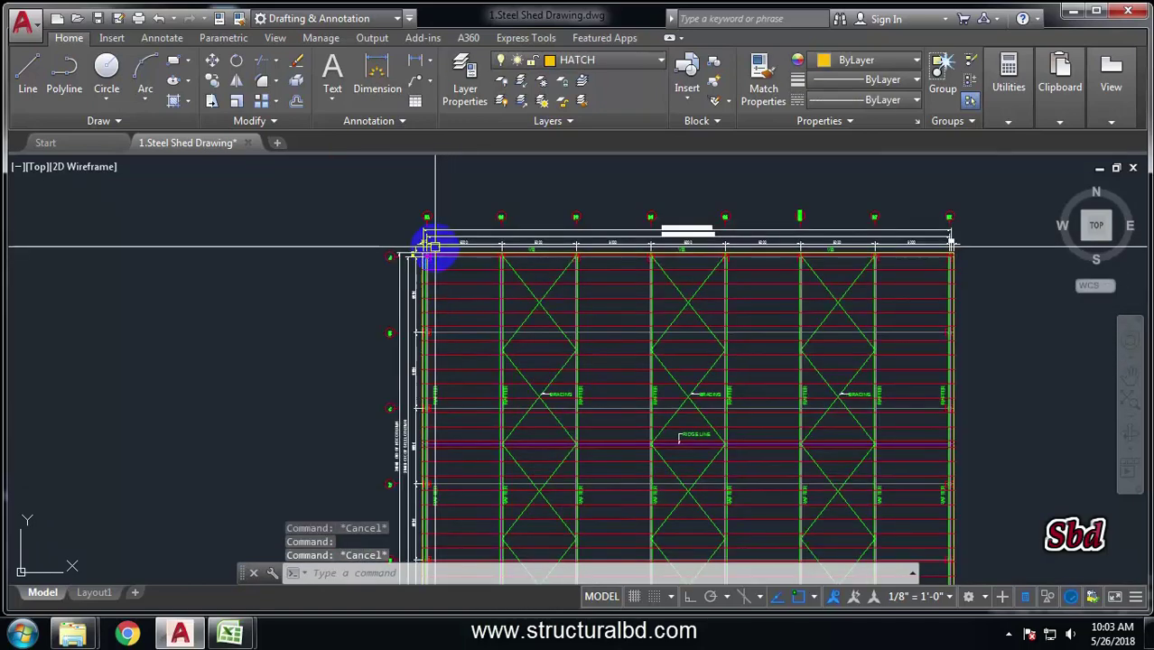
scroll(433, 249, "down", 3)
scroll(550, 365, "up", 2)
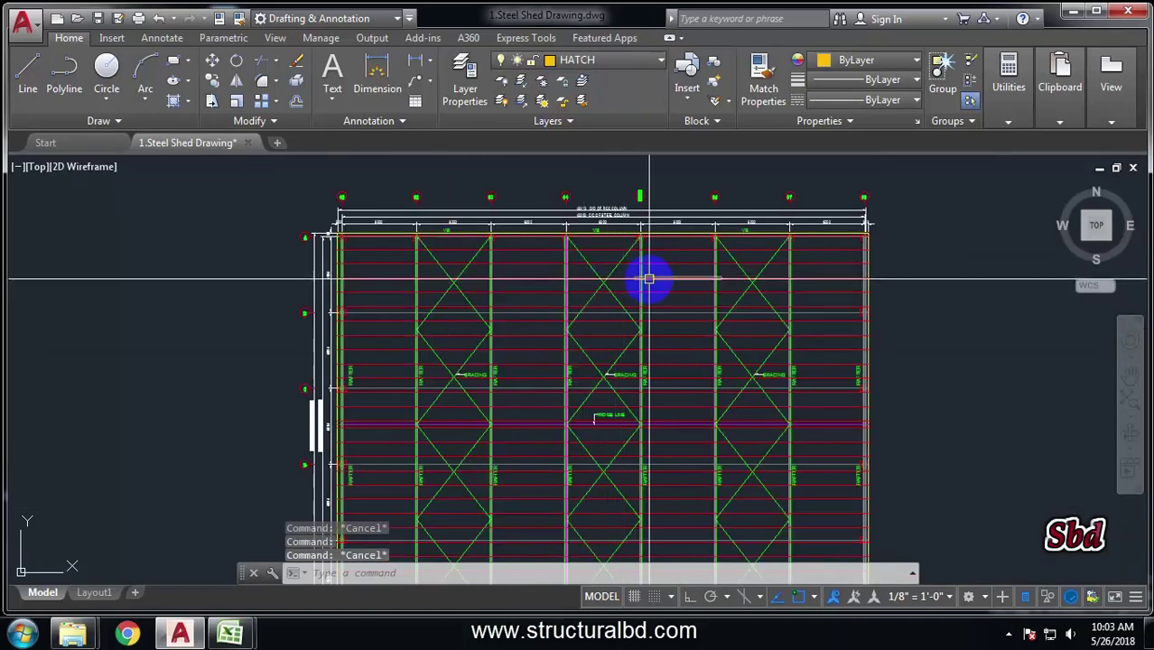
scroll(673, 267, "up", 4)
left_click(650, 212)
left_click(647, 306)
scroll(513, 381, "down", 6)
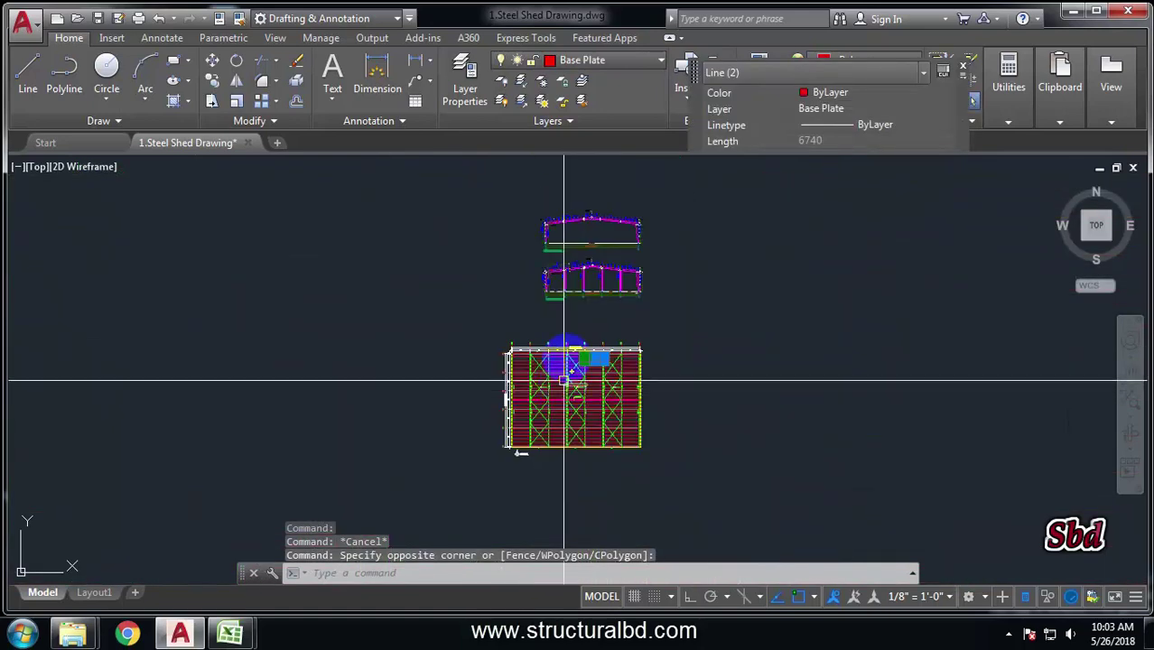
key("Escape")
- Examine the purlin spacing along the rafter in the section at grid 2 to 7, and compare that frame with the end-grid section
scroll(556, 237, "up", 7)
scroll(589, 330, "up", 4)
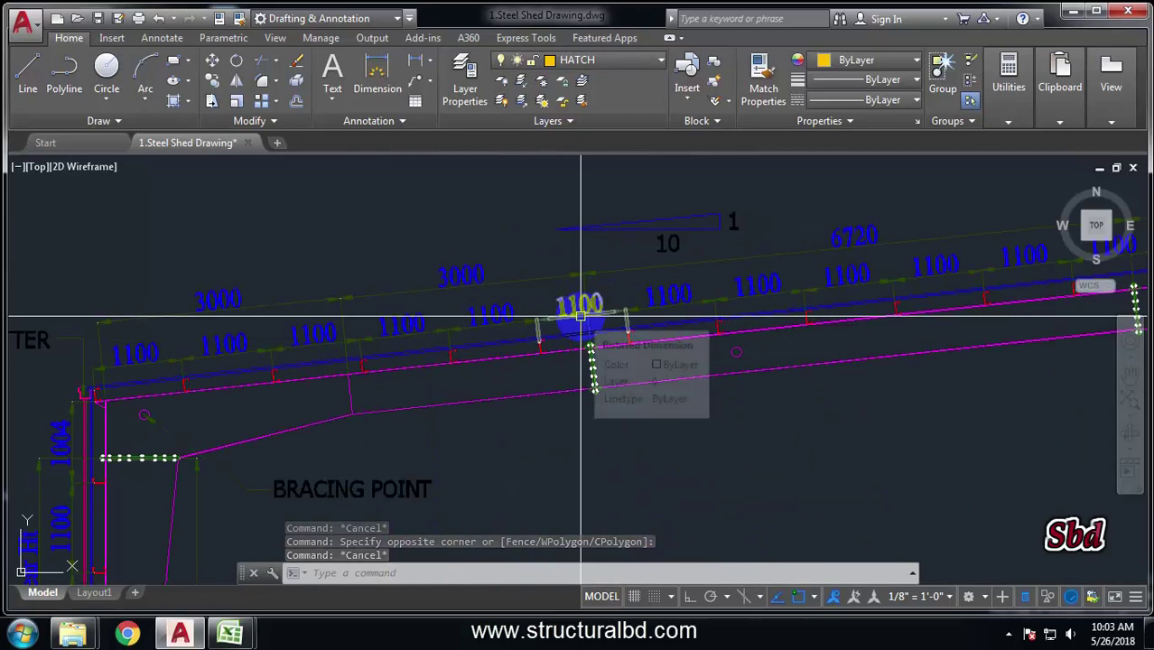
scroll(560, 246, "down", 2)
scroll(578, 271, "down", 2)
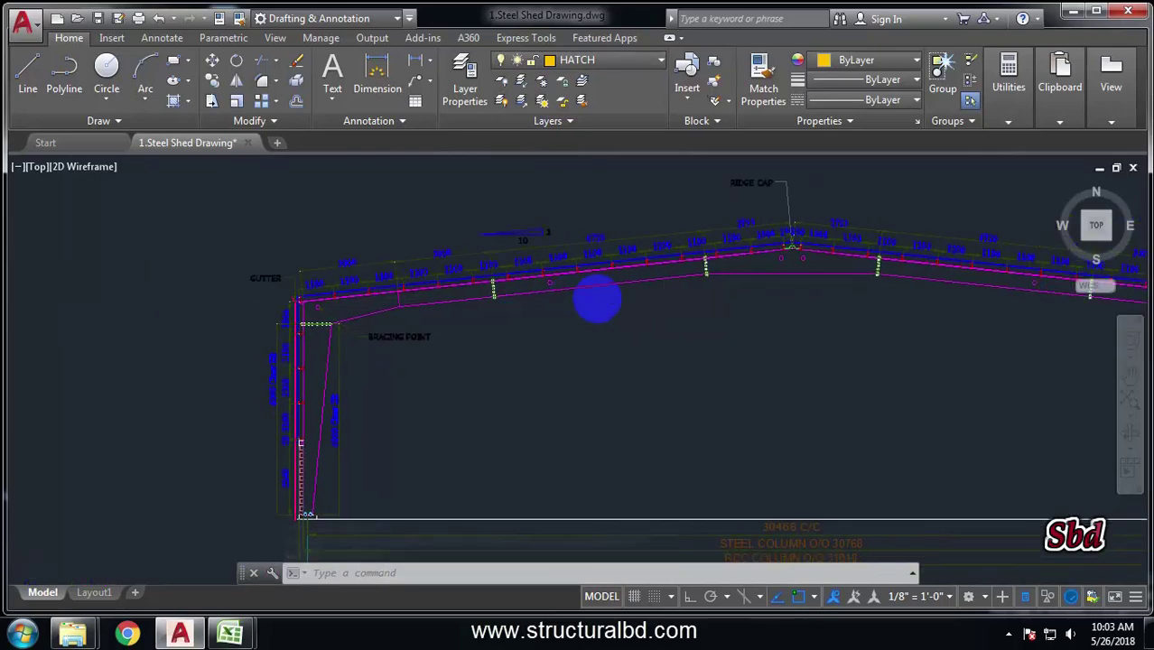
scroll(533, 276, "up", 6)
scroll(492, 311, "down", 5)
scroll(491, 307, "up", 5)
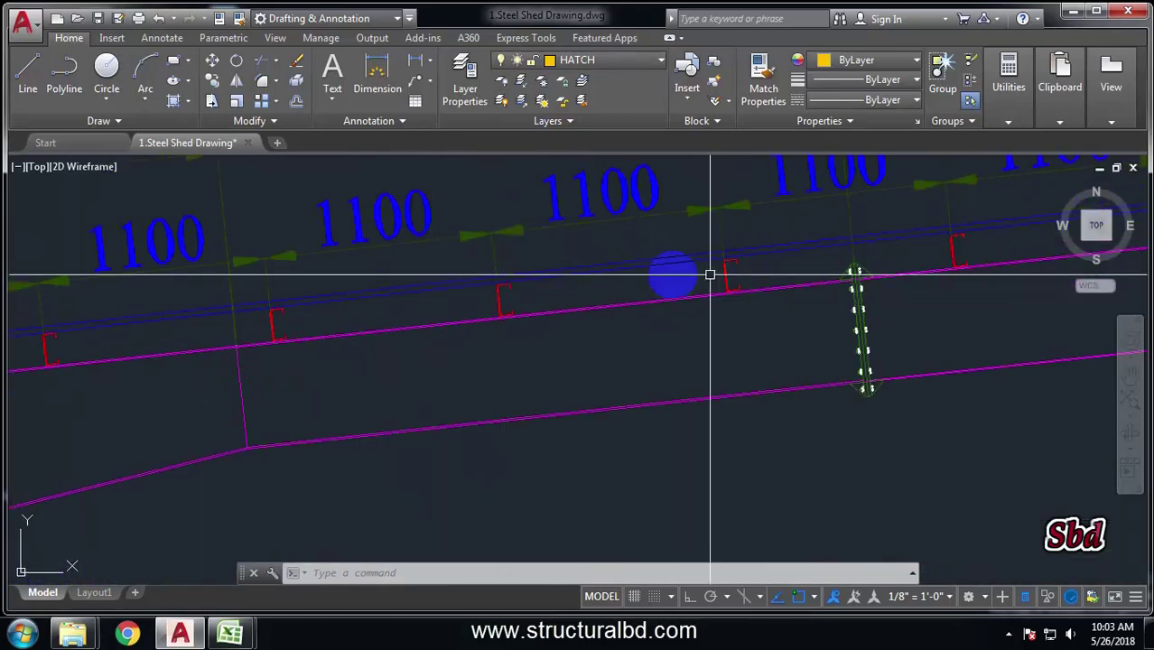
scroll(472, 271, "down", 7)
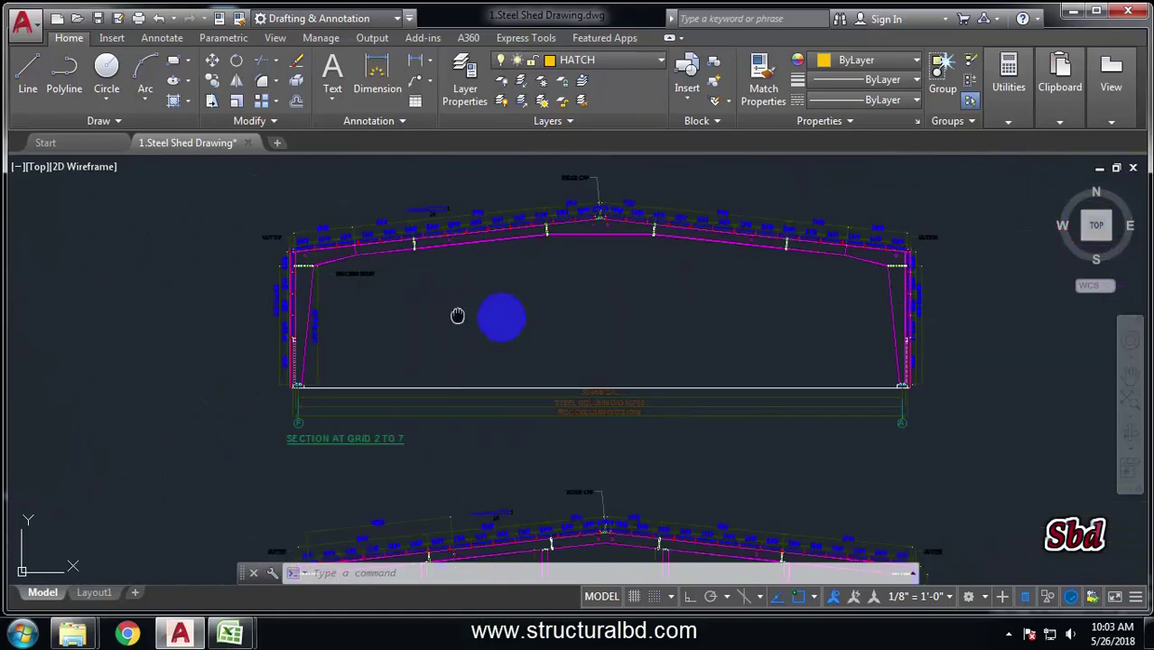
middle_click_drag(450, 260, 510, 266)
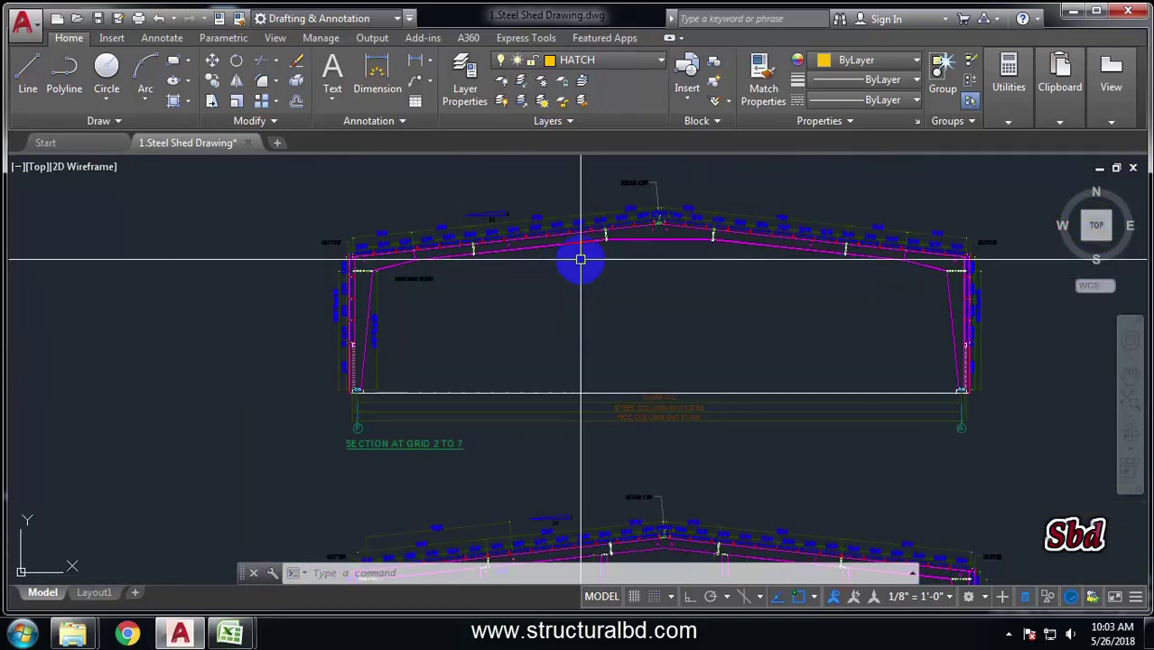
middle_click_drag(662, 300, 660, 251)
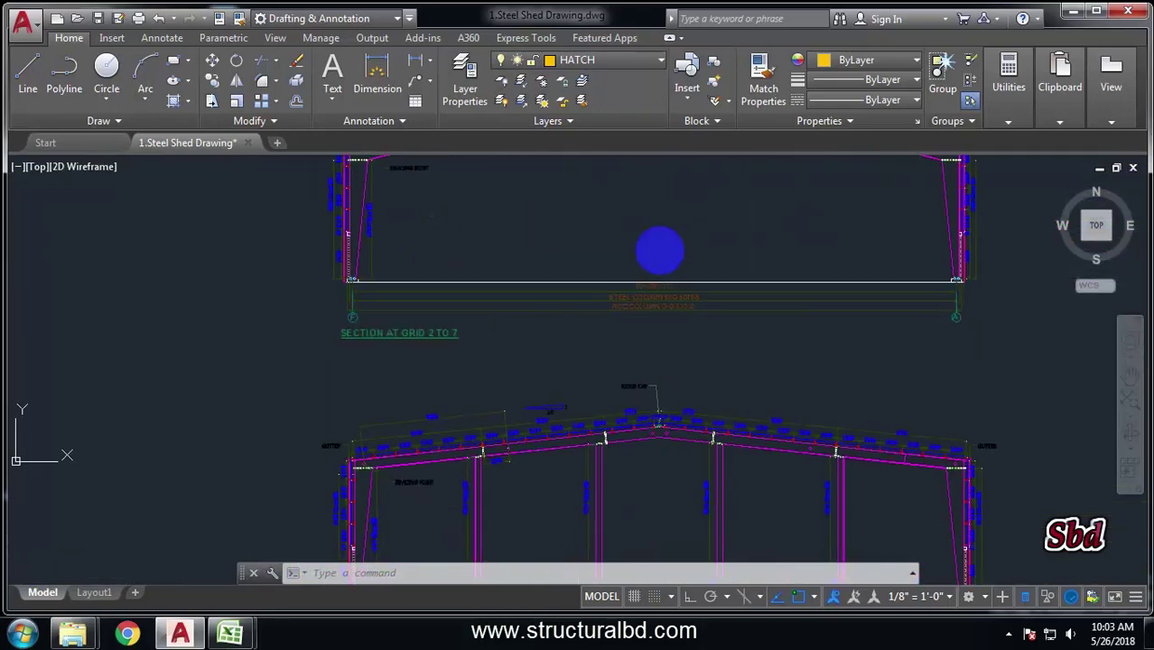
scroll(659, 250, "down", 4)
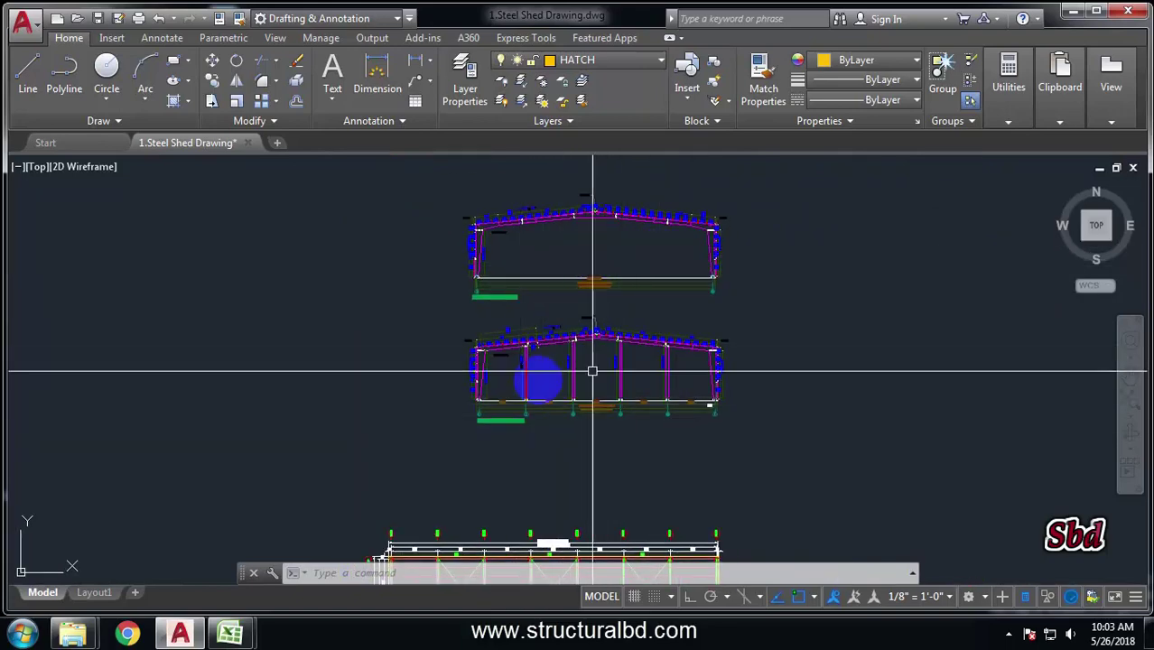
scroll(574, 380, "up", 4)
scroll(574, 395, "down", 4)
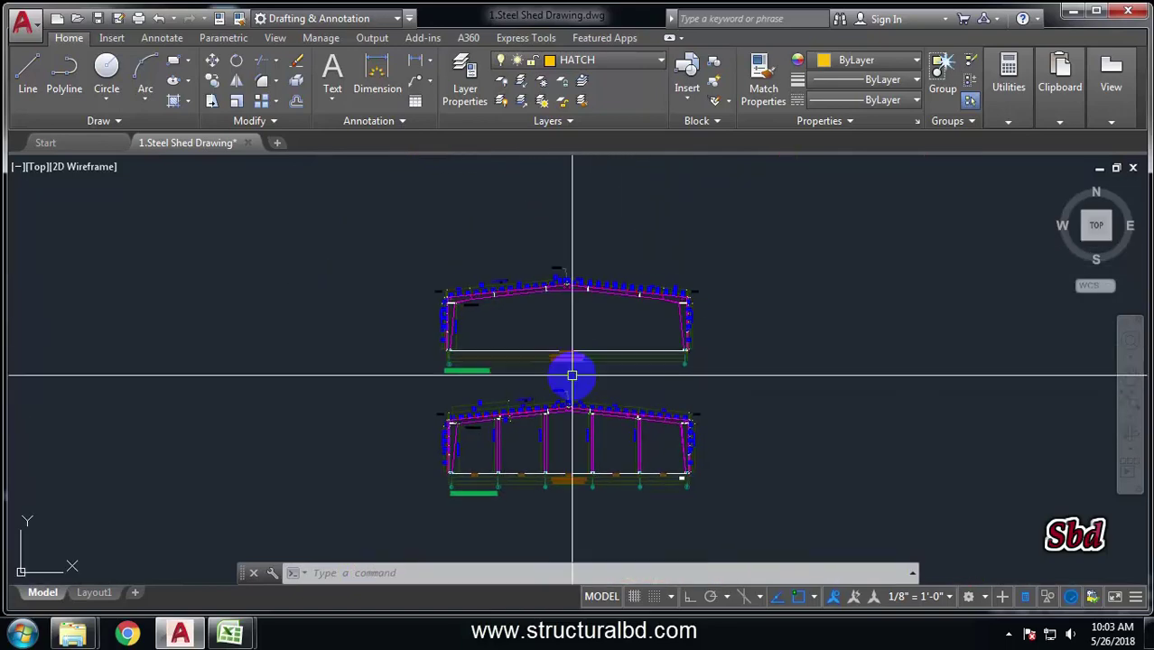
- Launch STAAD.Pro V8i and create a Plane structure in meters and kilonewtons with Add Beam, dismissing the snap grid settings
left_click(1073, 13)
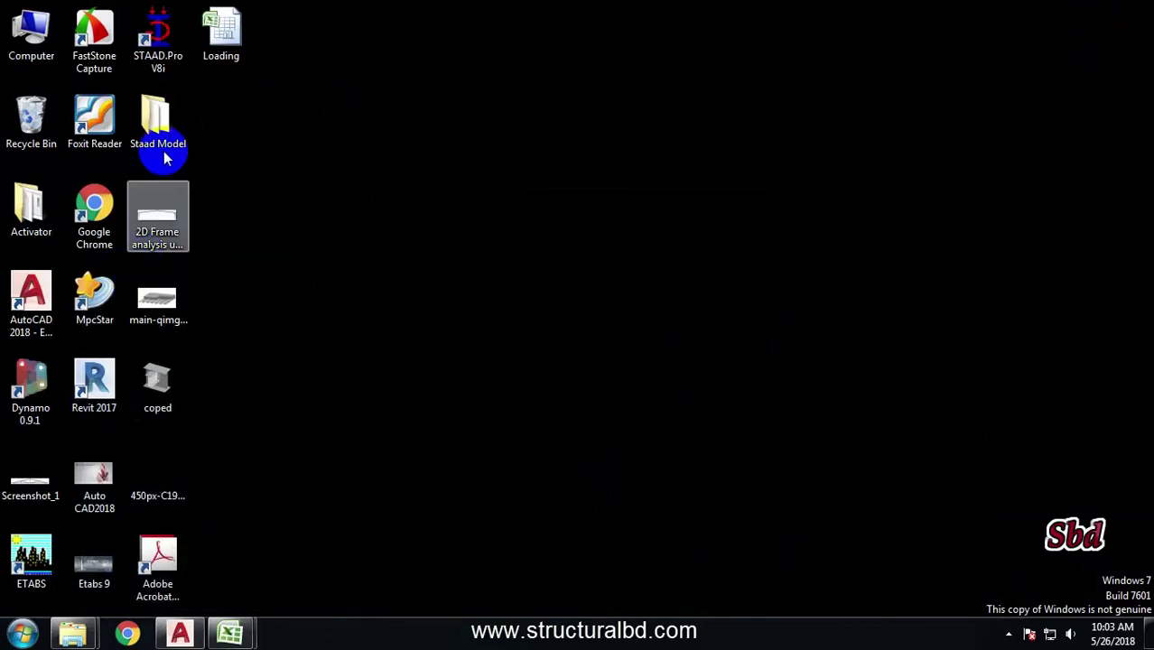
double_click(158, 36)
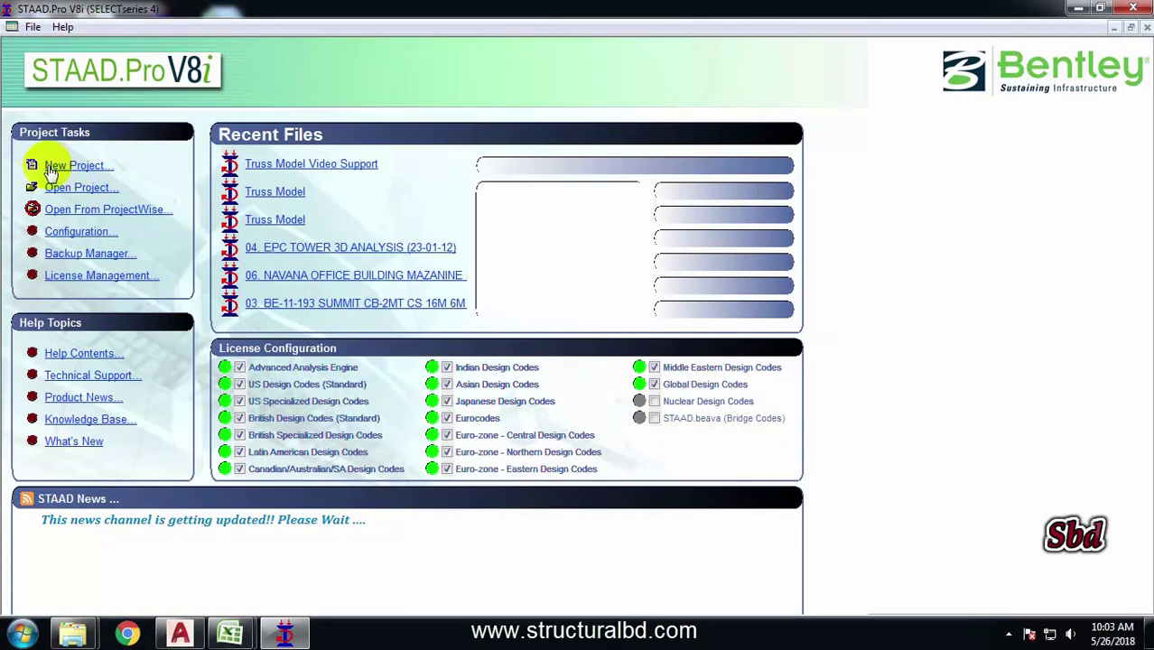
left_click(50, 170)
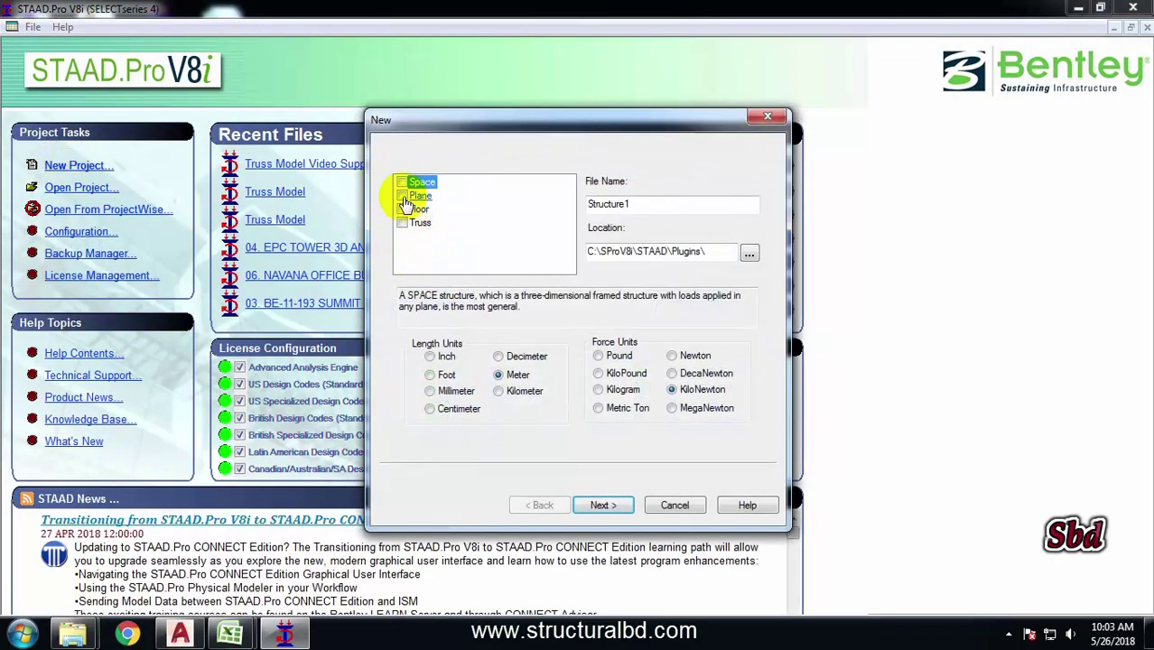
left_click(404, 198)
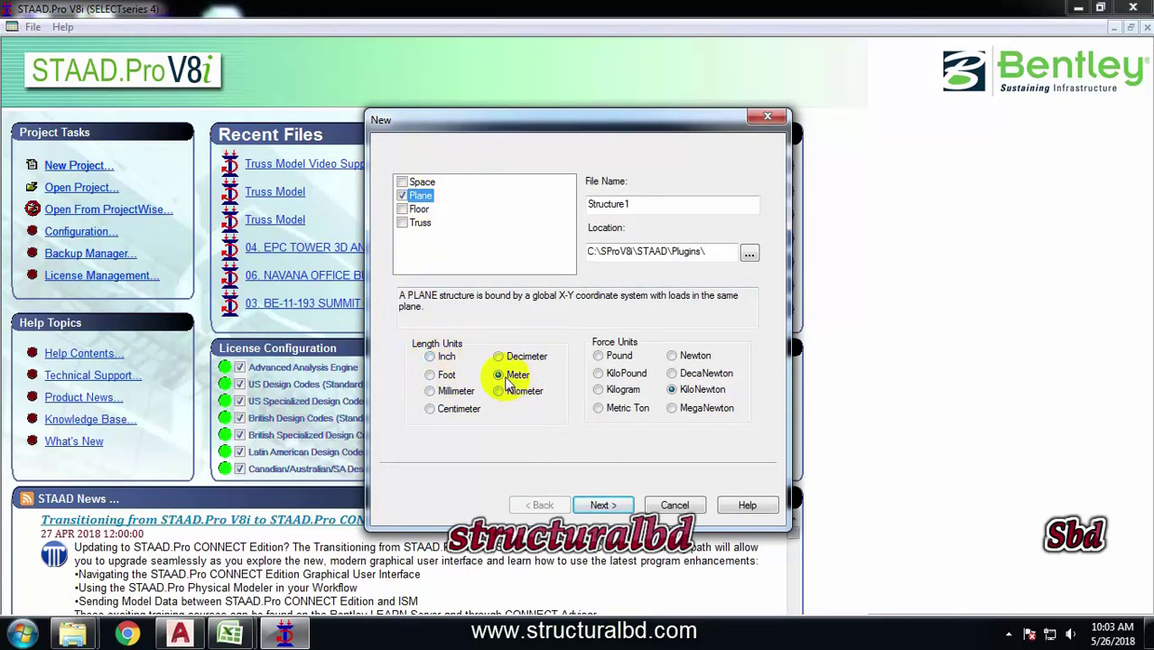
left_click(604, 505)
left_click(608, 365)
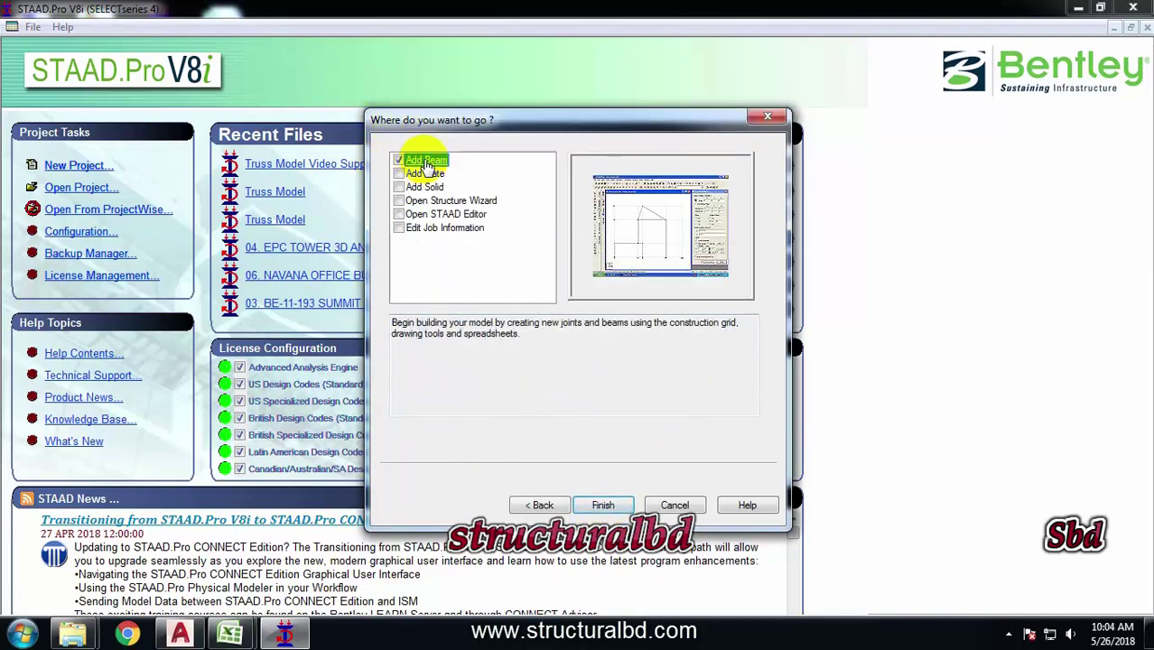
left_click(604, 507)
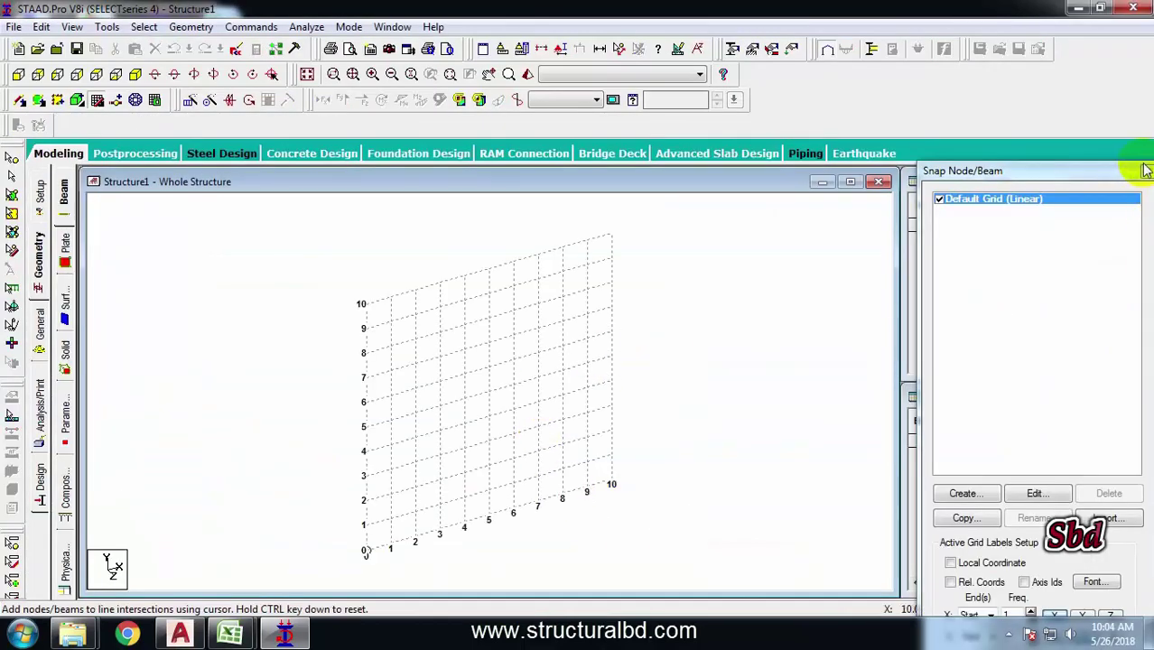
left_click(1148, 171)
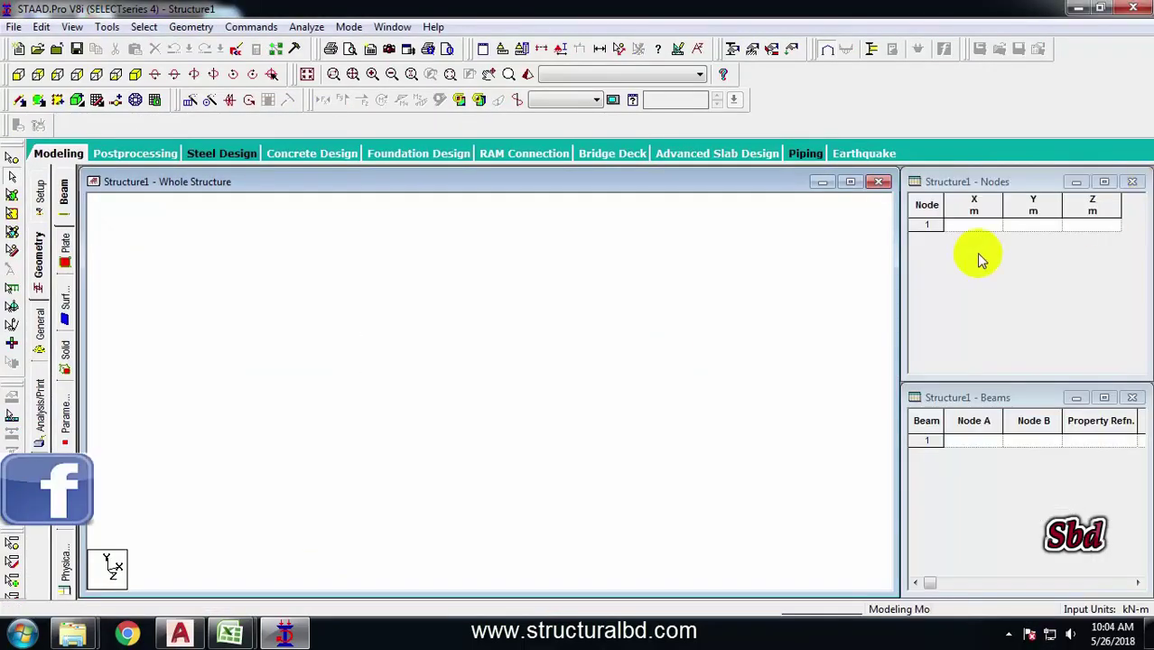
- Switch to the AutoCAD drawing and read the center-to-center and outer column span dimensions of the section at grid 2 to 7
left_click(181, 632)
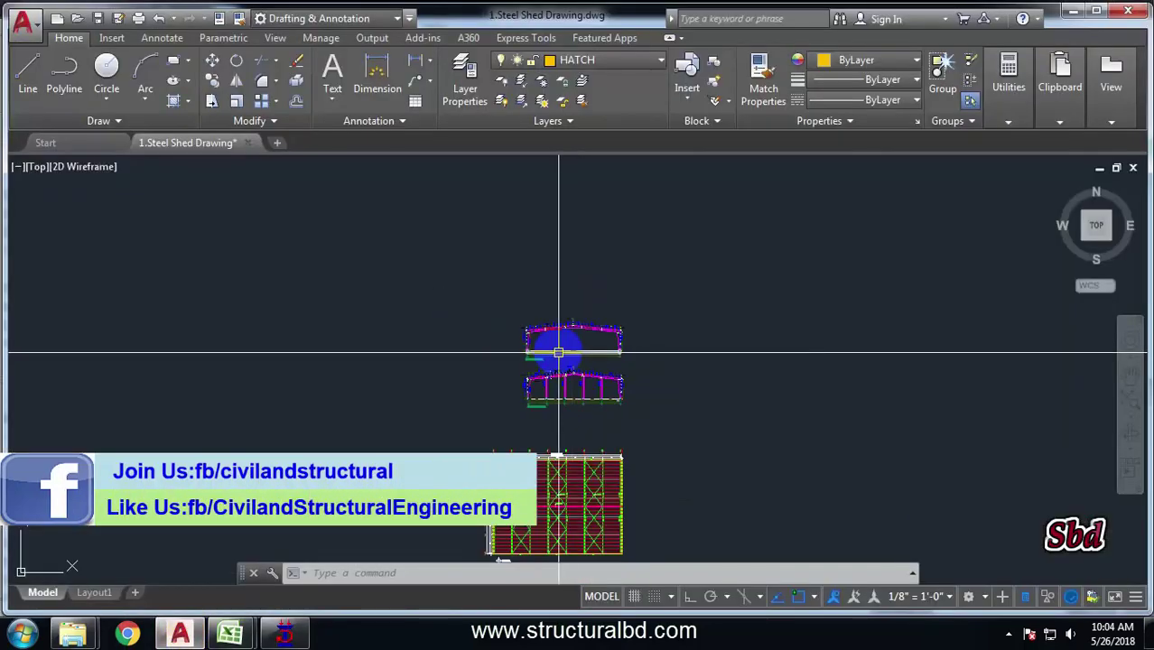
scroll(523, 425, "up", 5)
middle_click_drag(523, 426, 585, 344)
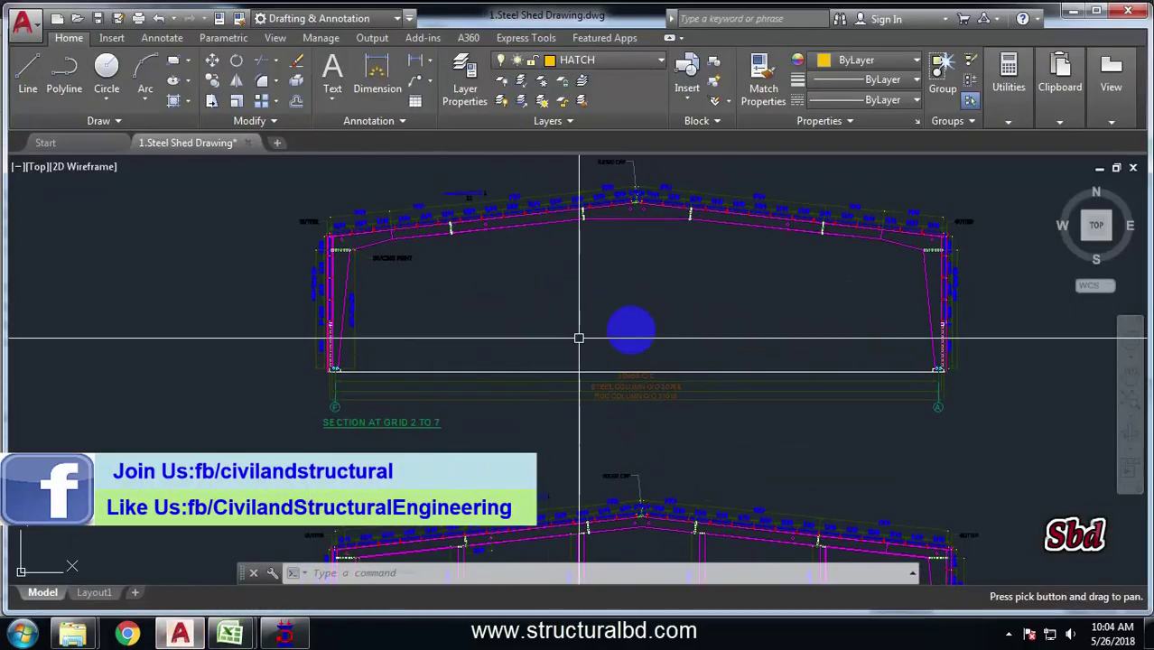
scroll(607, 330, "up", 5)
scroll(626, 399, "down", 5)
scroll(623, 377, "up", 5)
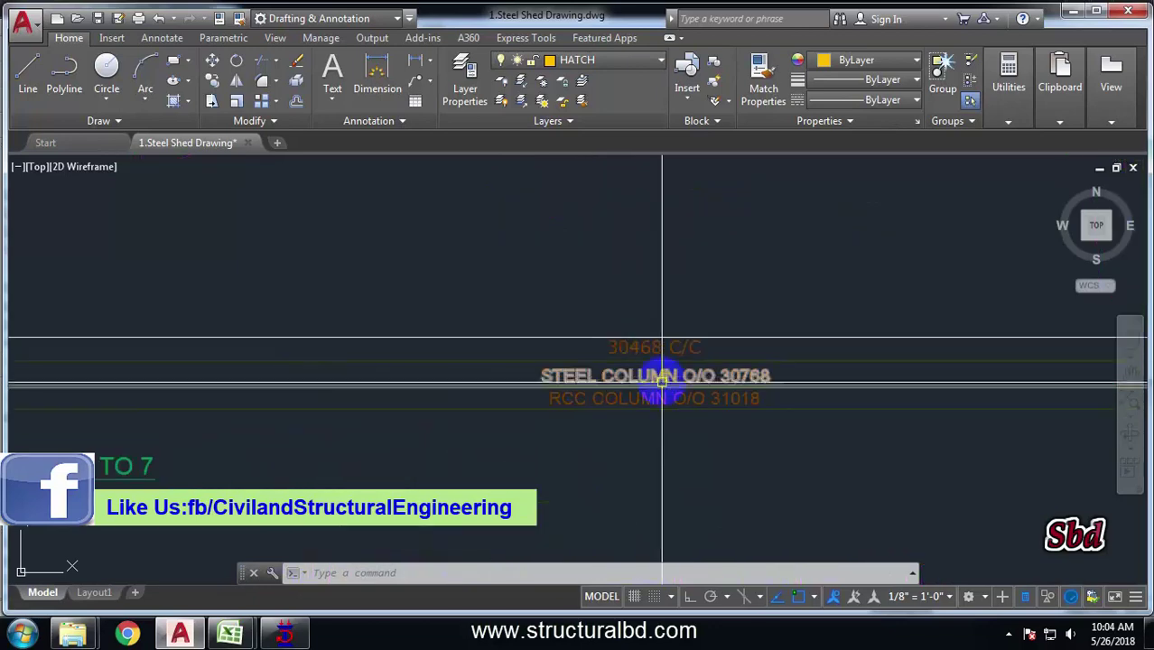
scroll(665, 392, "down", 5)
scroll(695, 366, "up", 5)
mouse_move(705, 366)
middle_mouse_down()
mouse_move(779, 365)
mouse_move(665, 381)
middle_mouse_up()
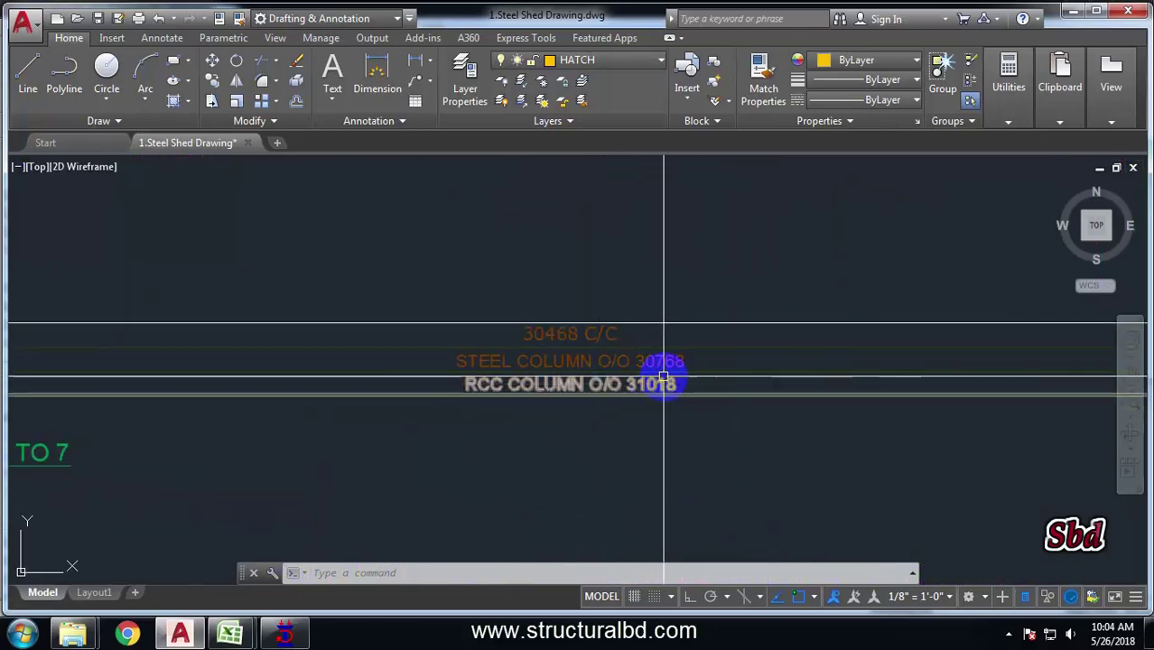
scroll(665, 382, "up", 3)
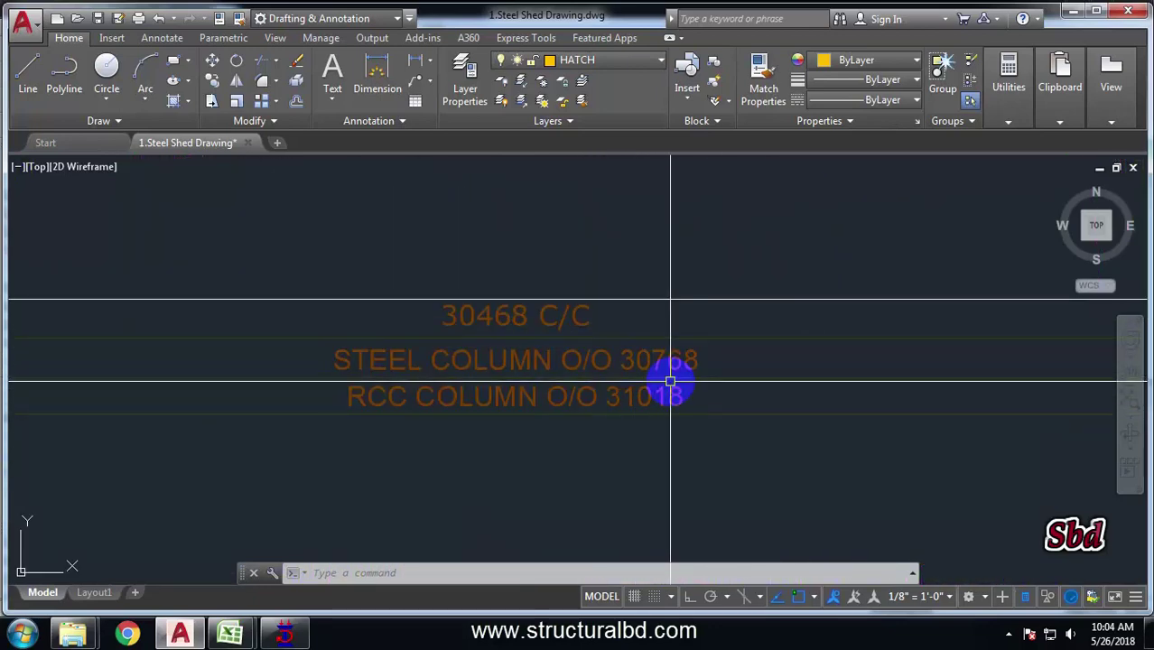
scroll(695, 320, "down", 6)
- Return to STAAD.Pro and enter node 1 at the origin, with X, Y and Z coordinates of 0
left_click(284, 632)
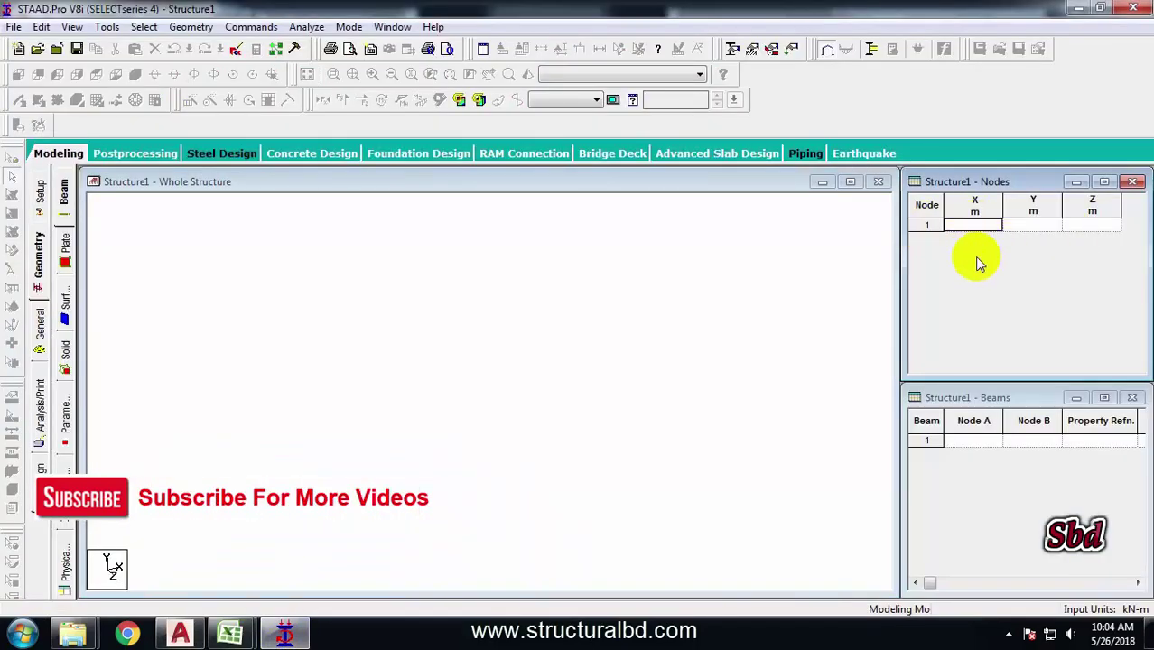
type("0")
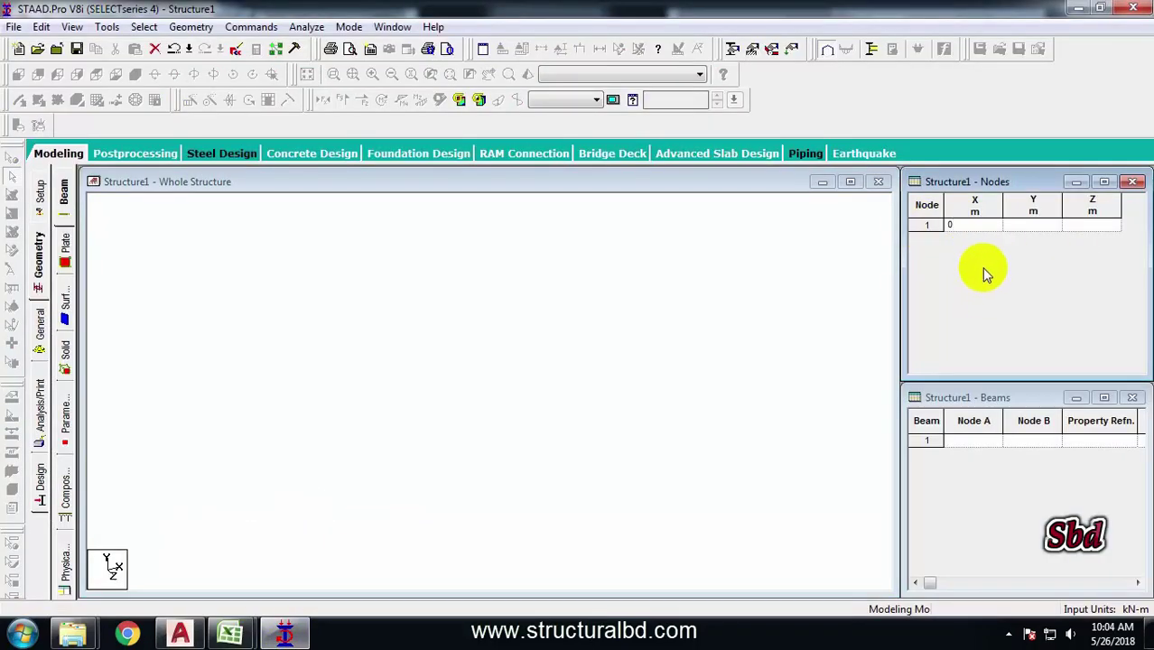
key("Return")
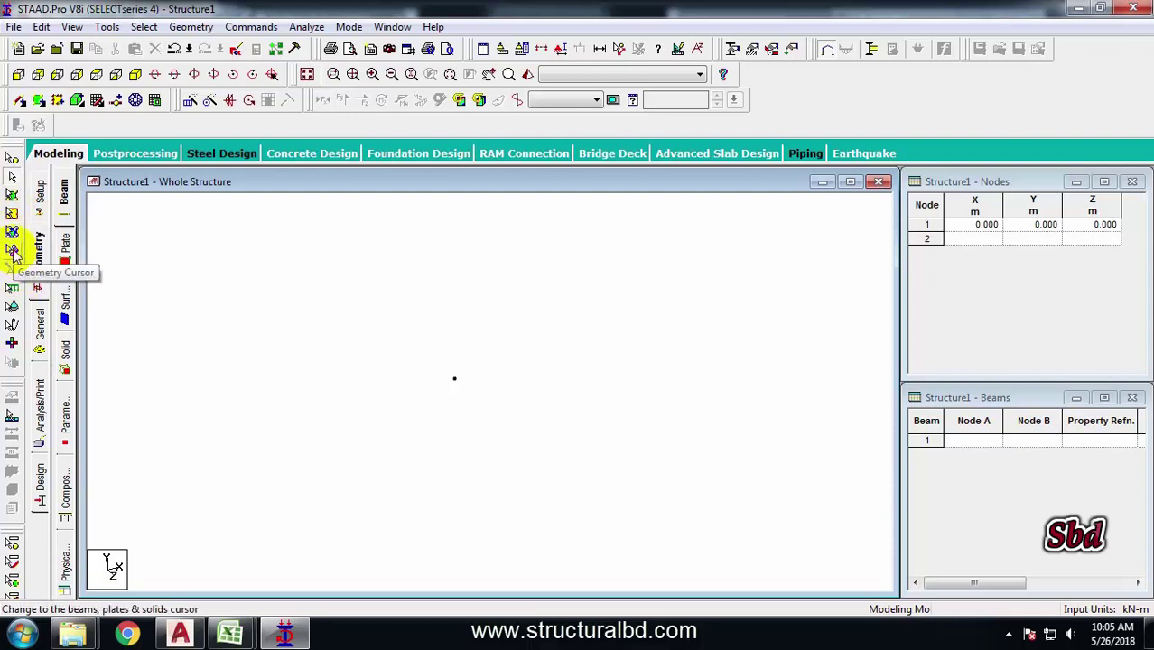
- Select the origin node with the Nodes Cursor, and recheck the column span in the AutoCAD section at grid 2 to 7
left_click(9, 178)
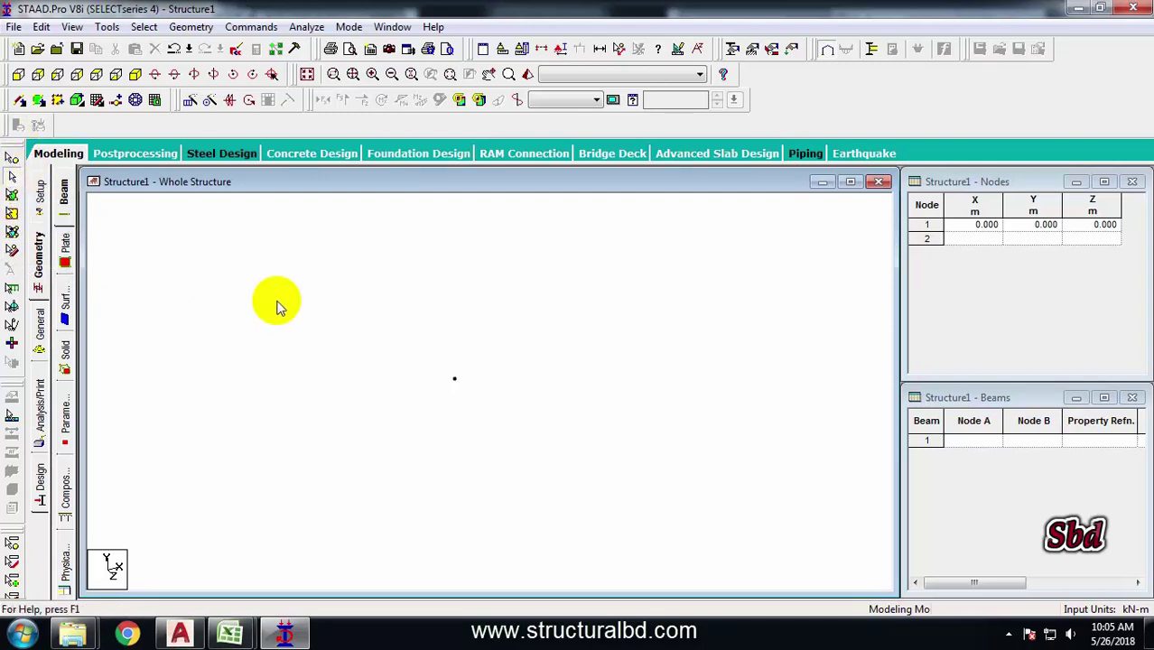
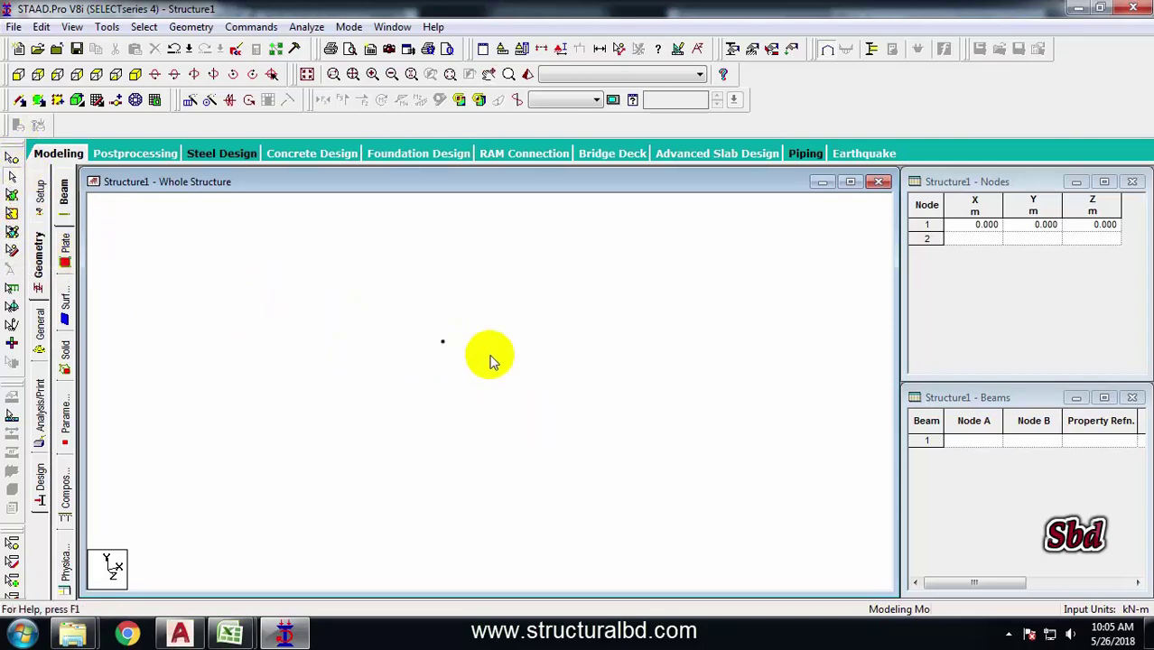
left_click(11, 159)
left_click_drag(390, 301, 519, 394)
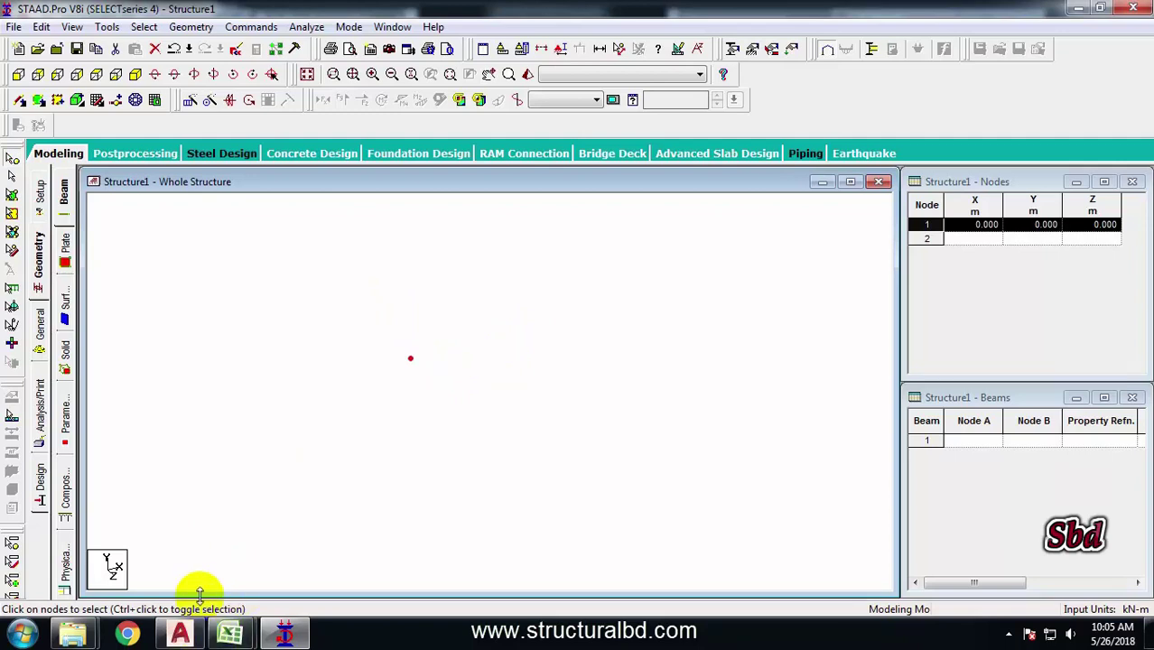
left_click(180, 633)
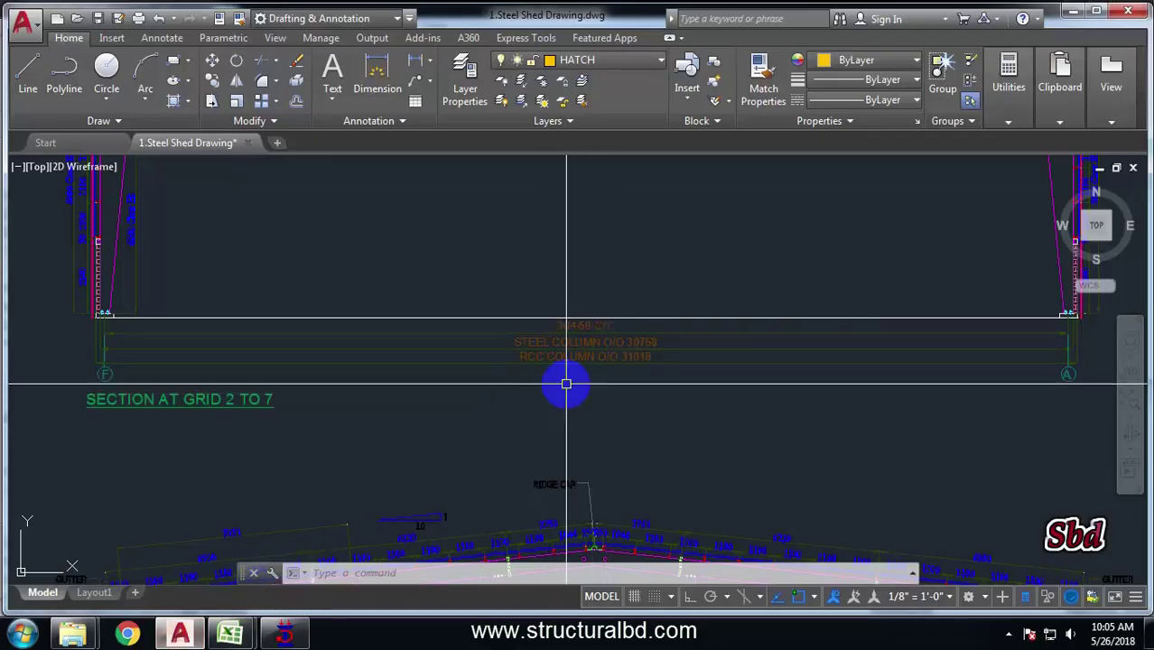
key("alt+Tab")
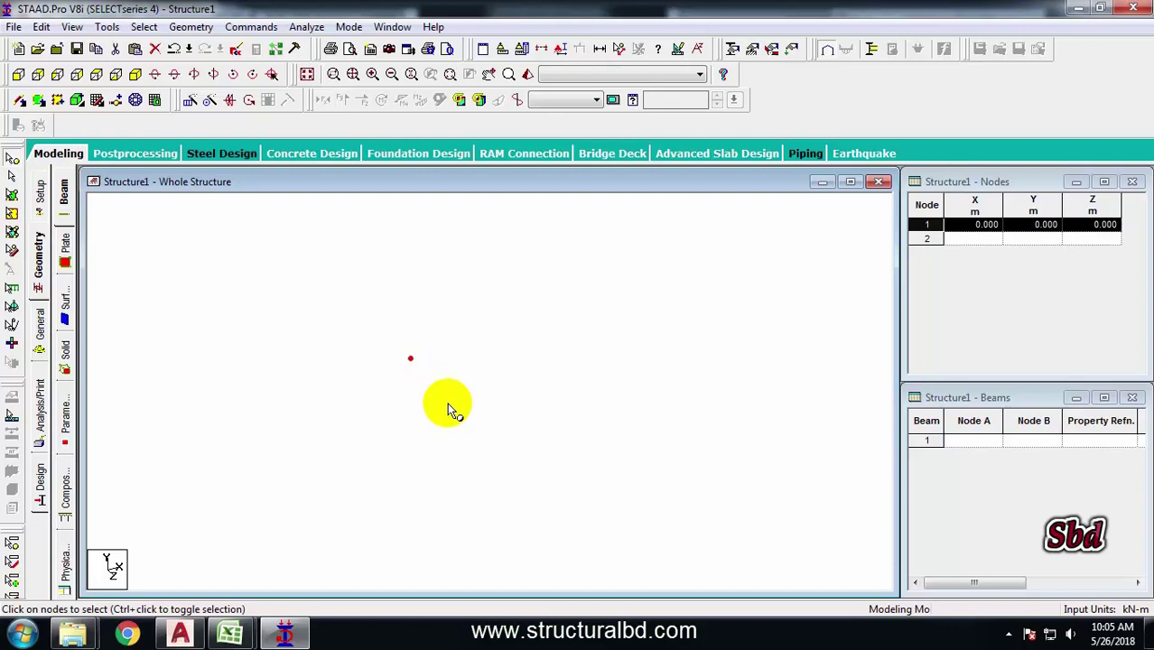
- Paste a copy of the origin node offset 30.076 m in X, and clear the selection
key("ctrl+v")
left_click_drag(544, 177, 594, 186)
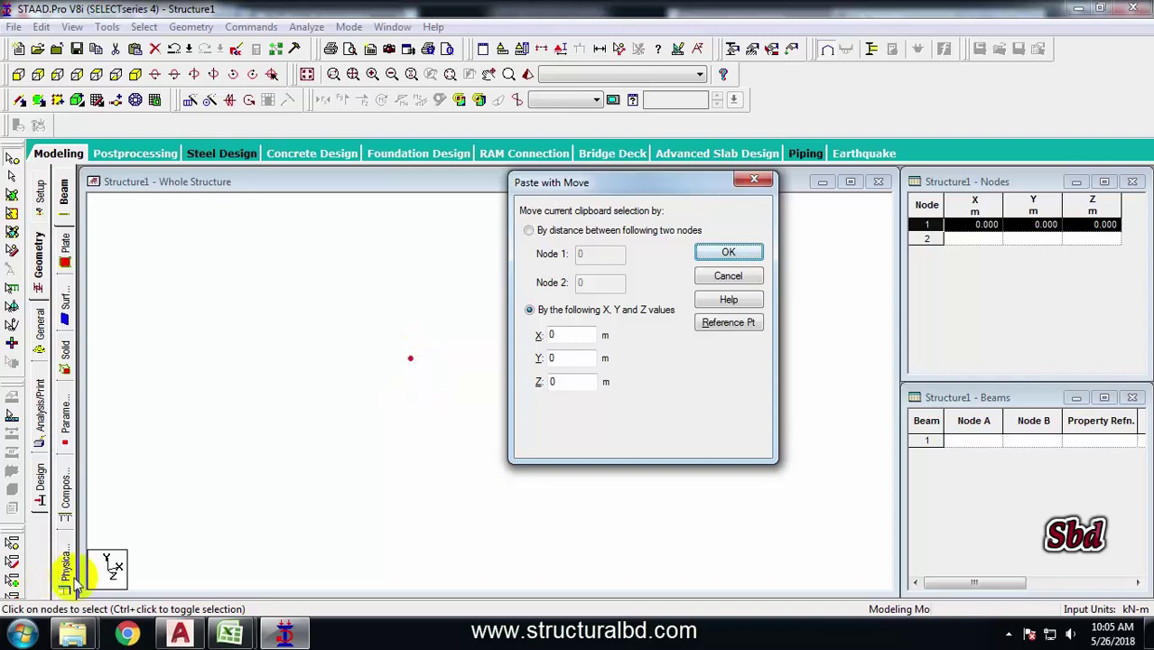
double_click(569, 335)
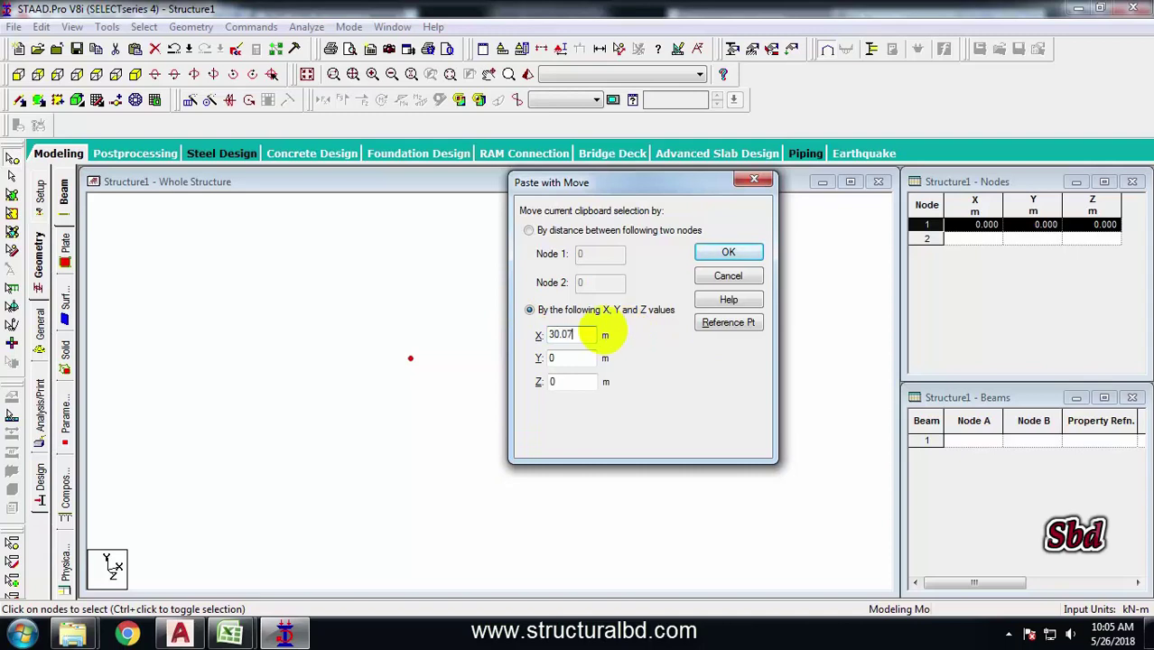
left_click(730, 252)
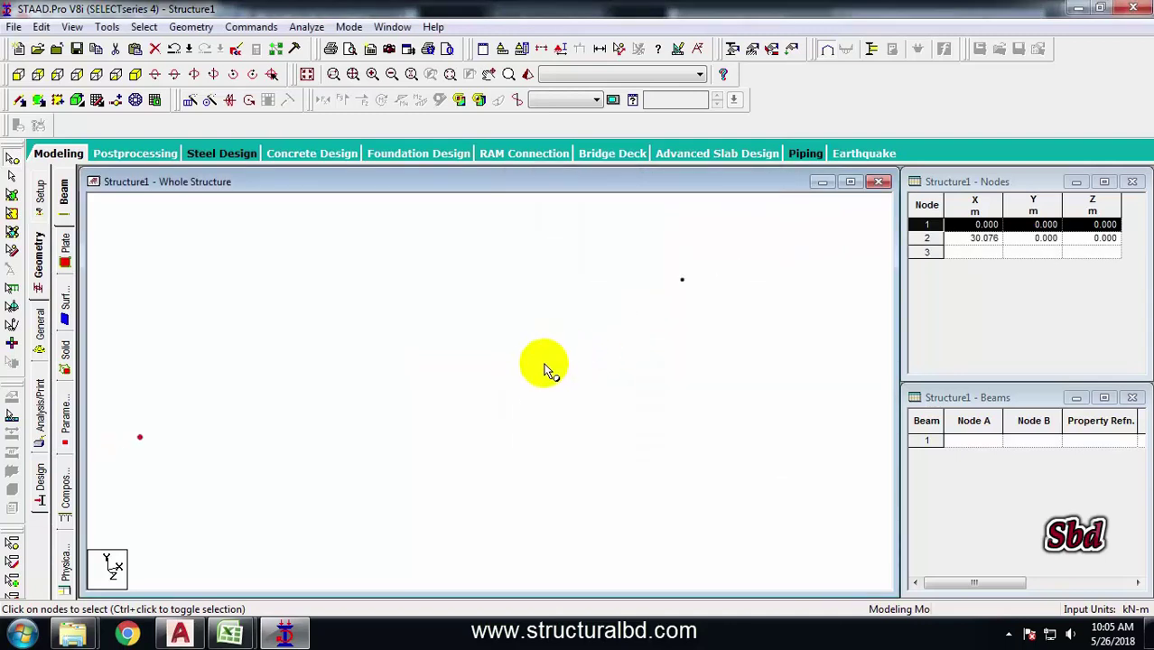
left_click(386, 399)
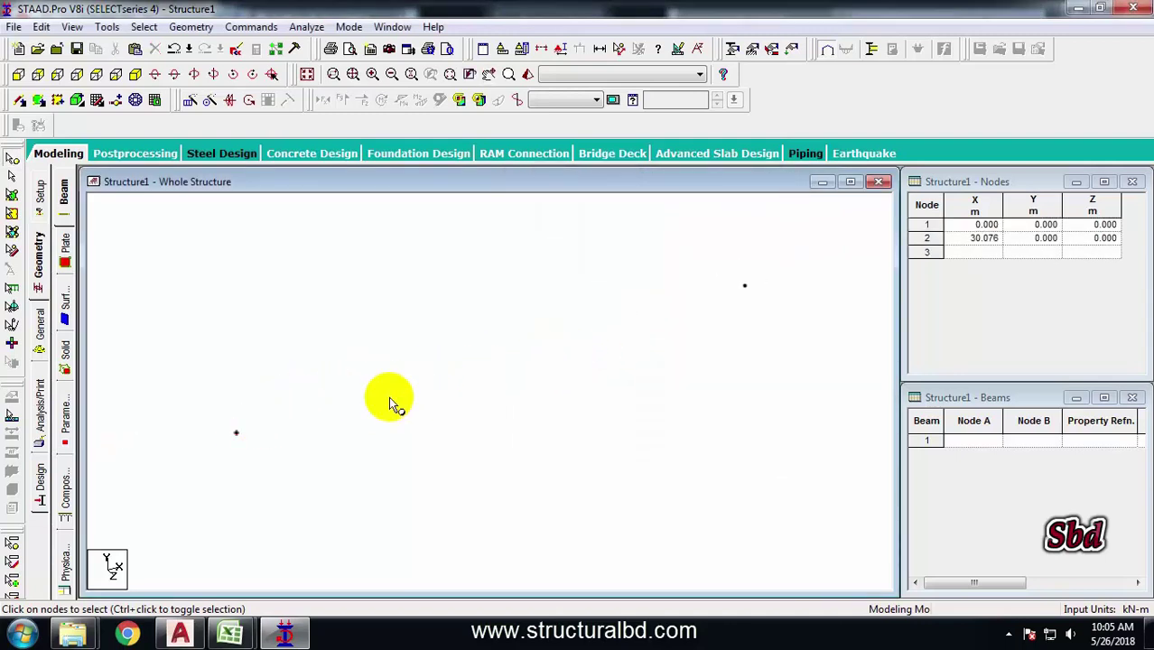
- Add a beam connecting the origin node to the node at X 30.076 m
left_click(237, 432)
left_click(724, 267)
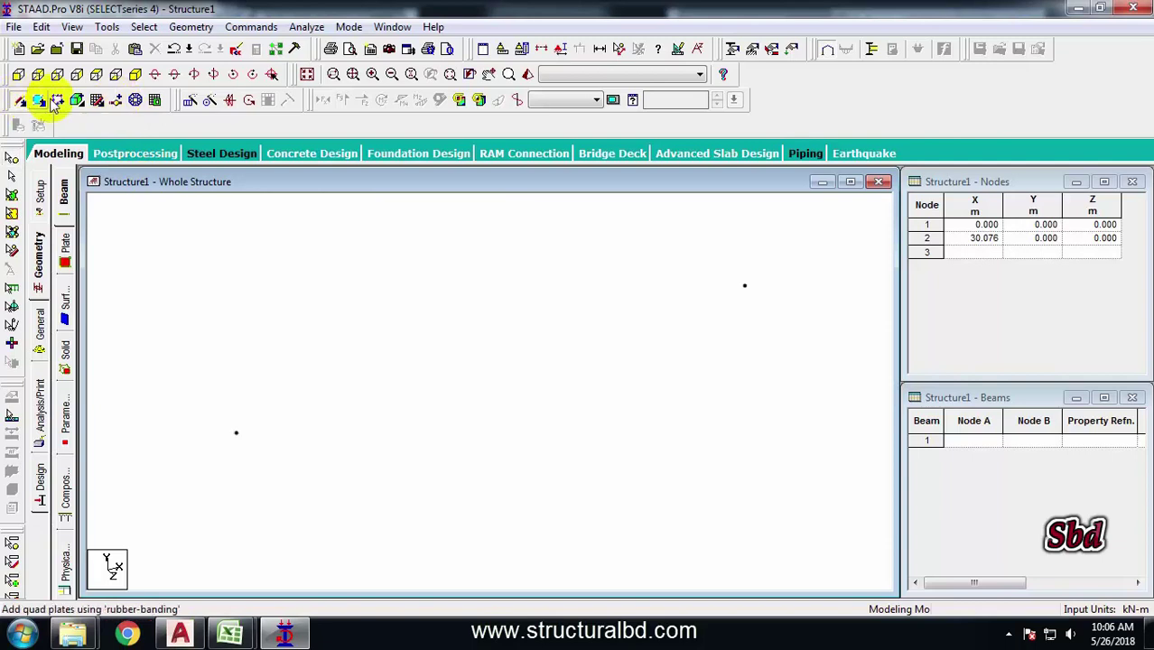
left_click(20, 101)
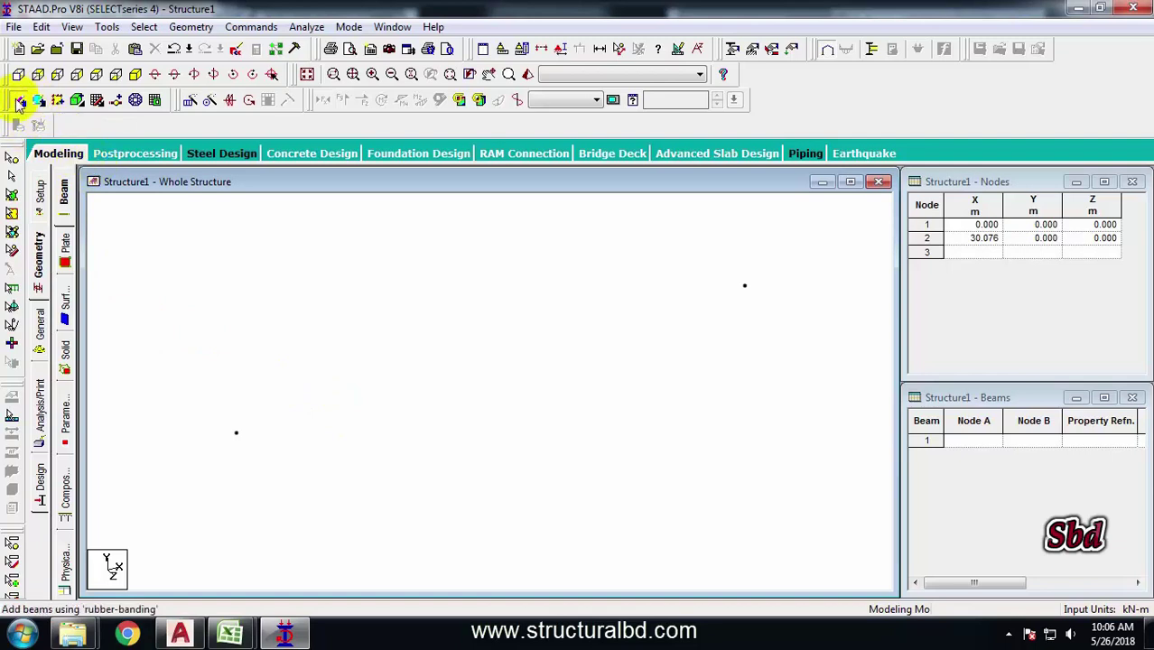
left_click_drag(236, 433, 745, 285)
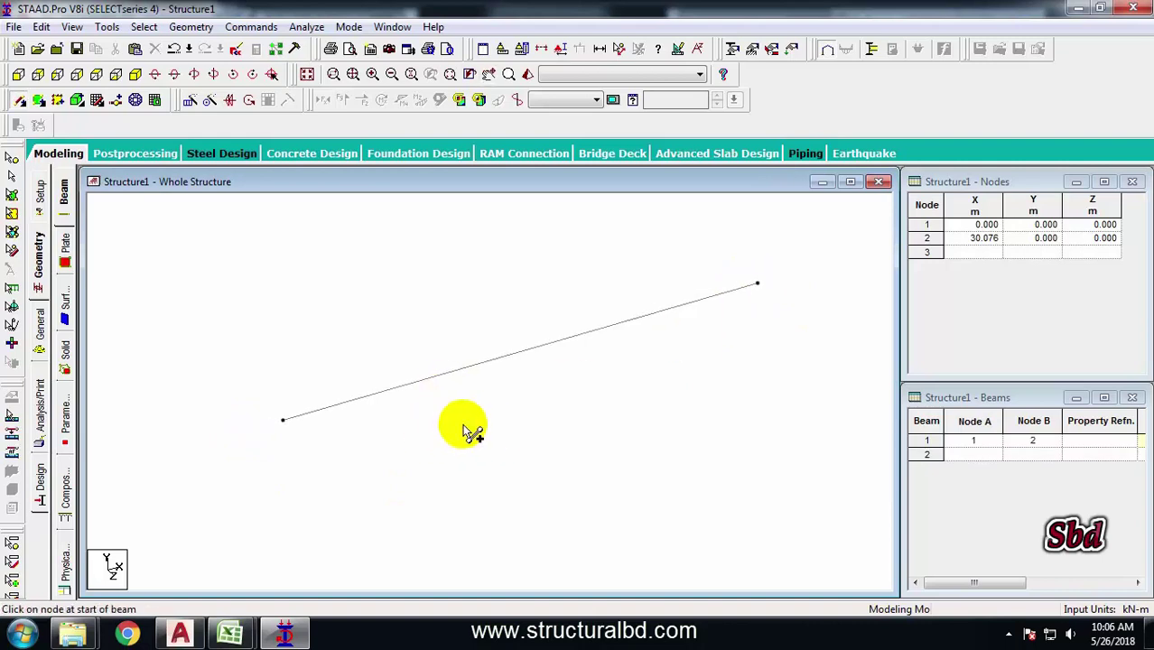
- Repeat the beam once in the Y direction at 6 m spacing with linked steps, and delete the original base beam
left_click(495, 357)
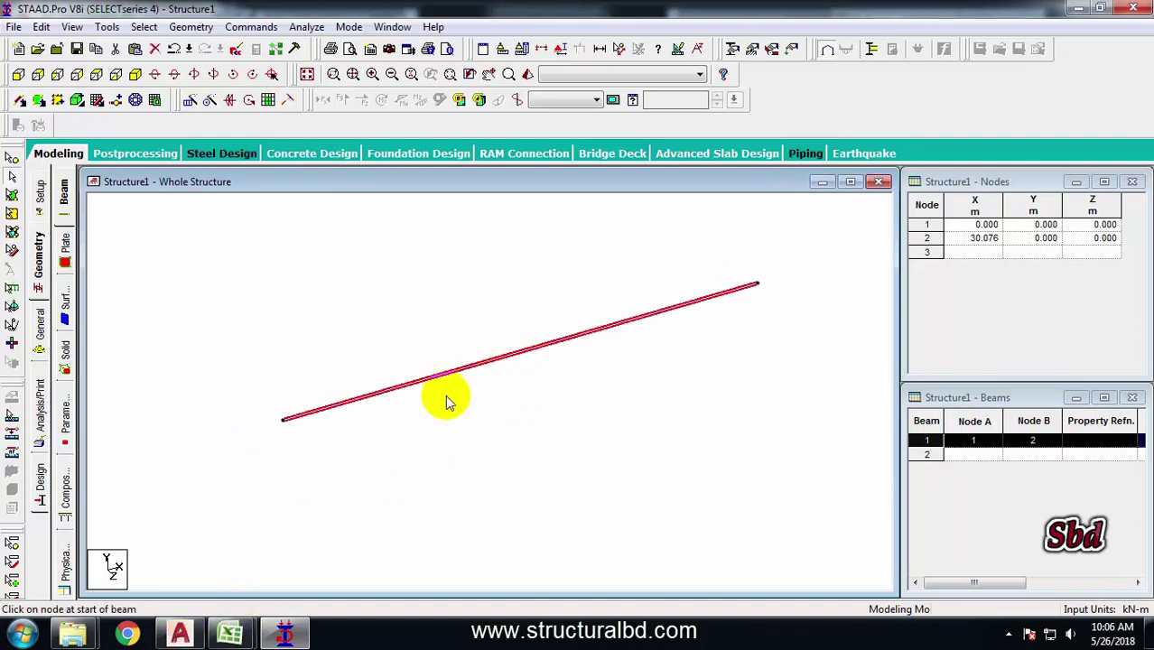
middle_click_drag(451, 383, 418, 377)
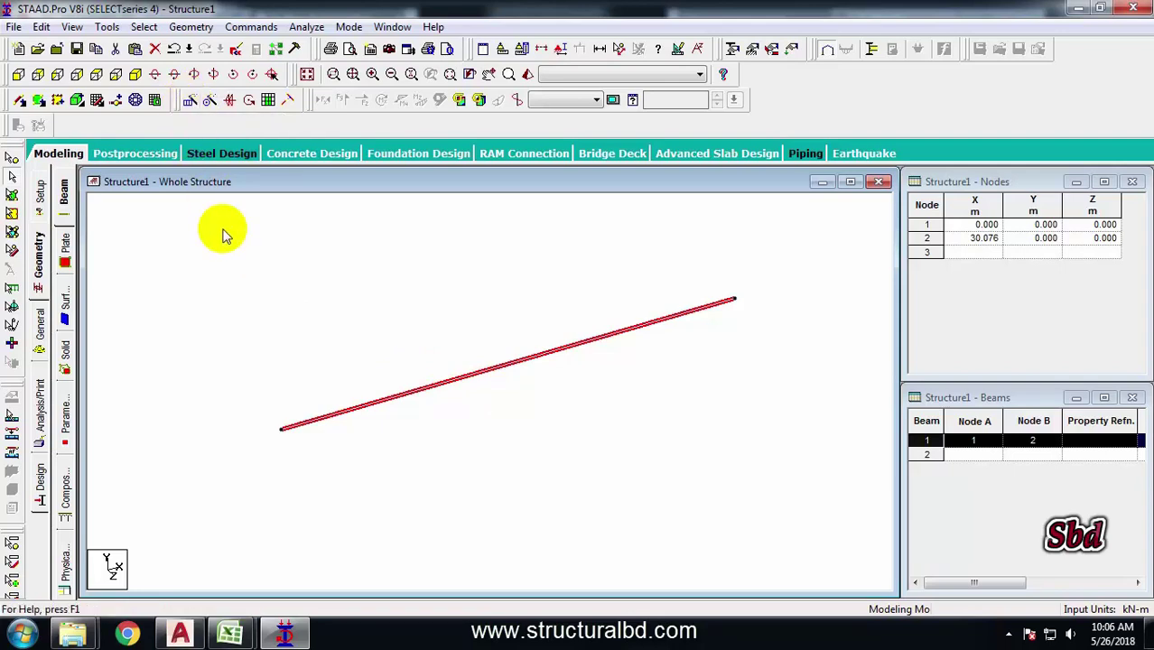
left_click(191, 103)
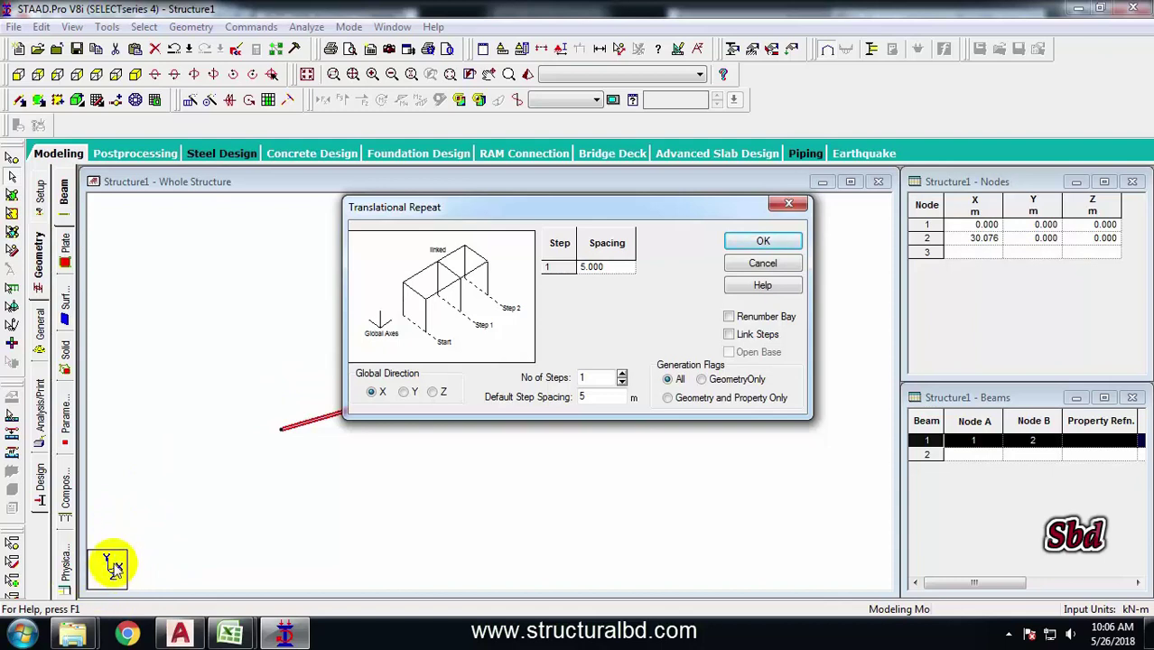
left_click(407, 394)
double_click(604, 397)
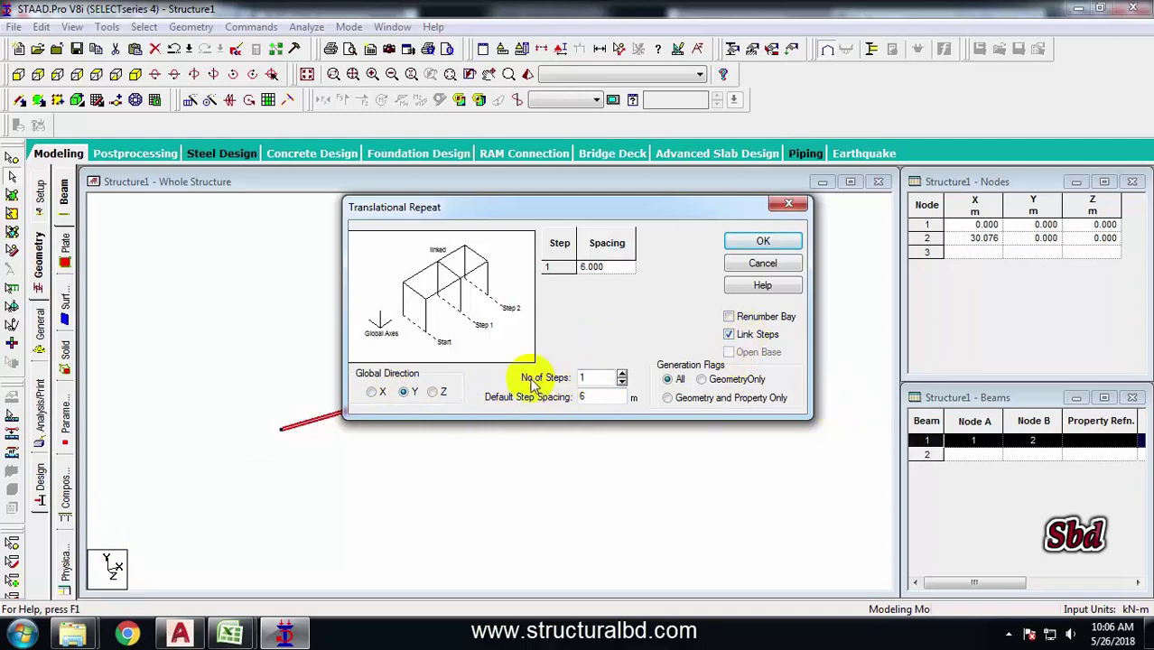
left_click(763, 243)
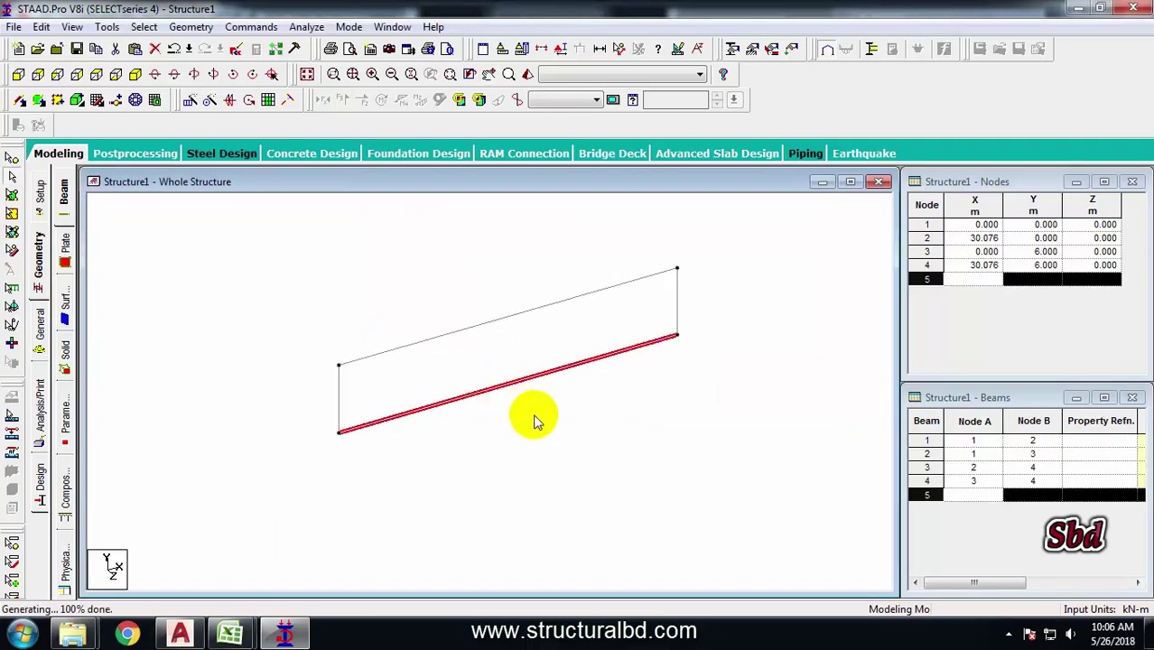
key("Delete")
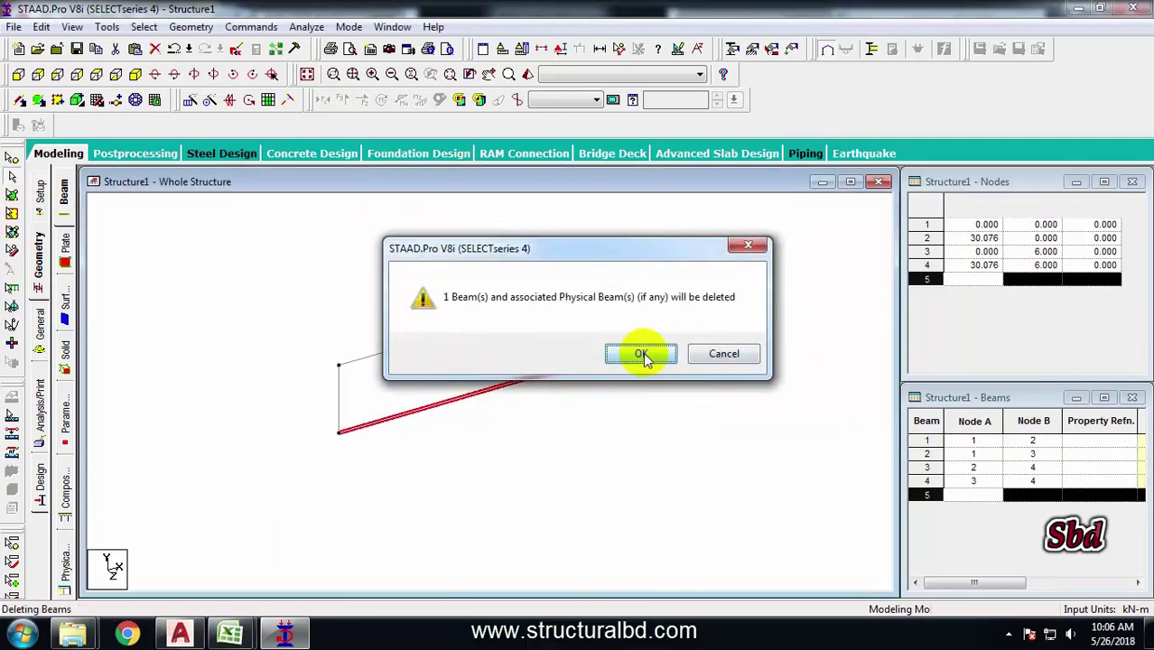
left_click(643, 352)
- Insert a node at the midpoint of the upper horizontal beam
left_click(496, 323)
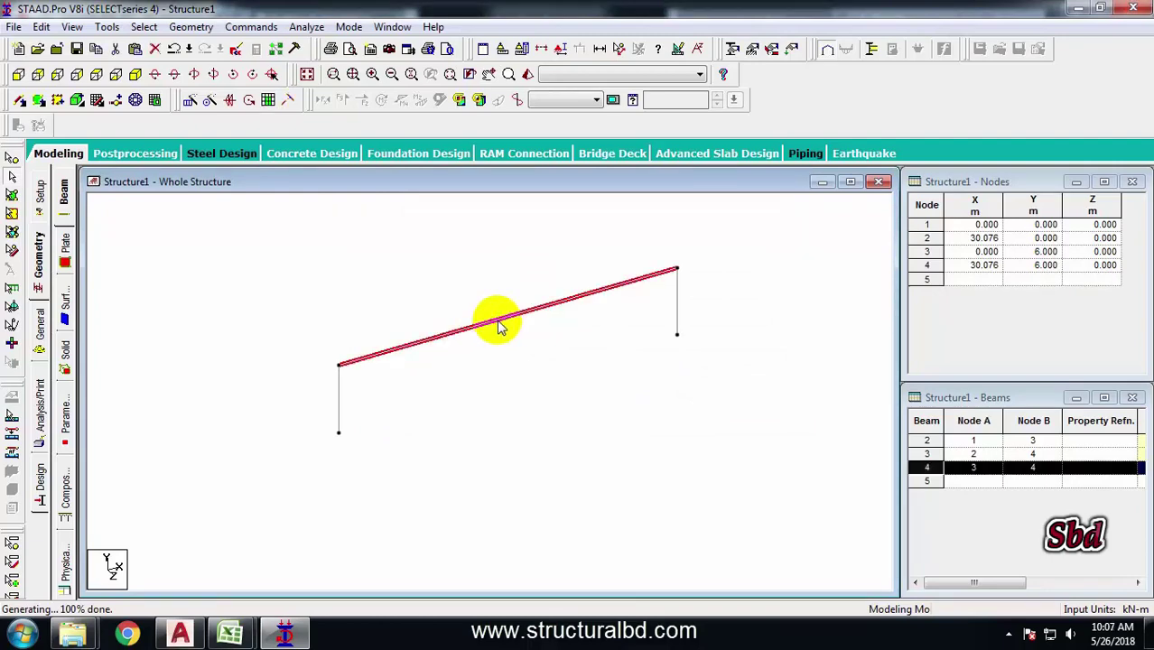
left_click(118, 101)
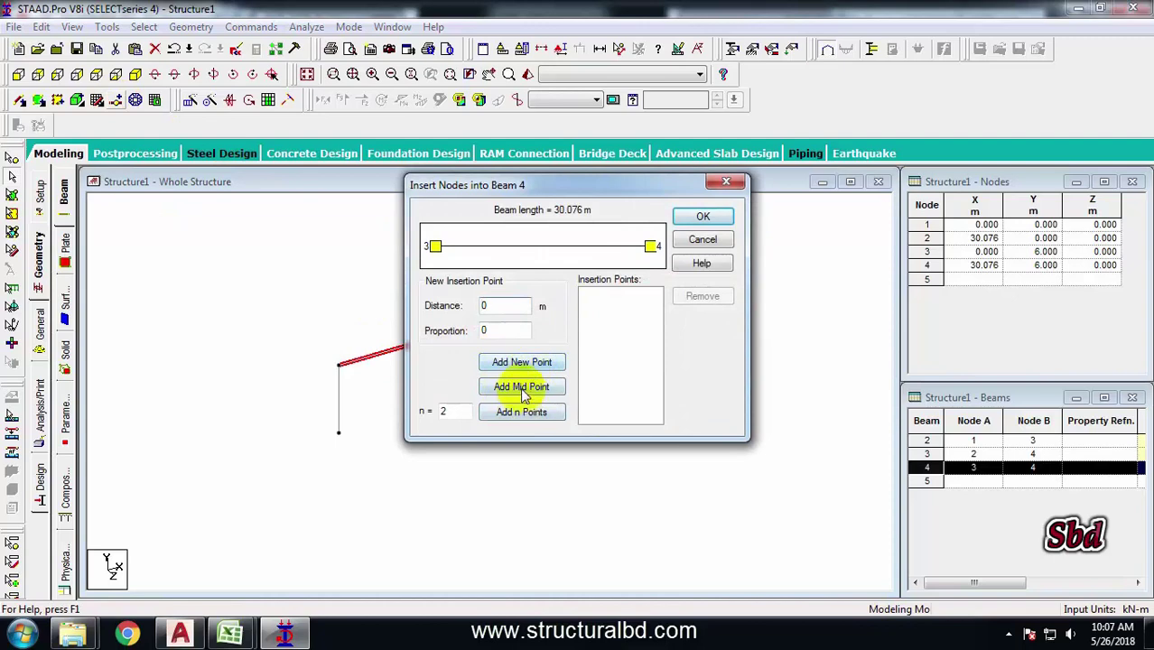
left_click(524, 393)
left_click(703, 217)
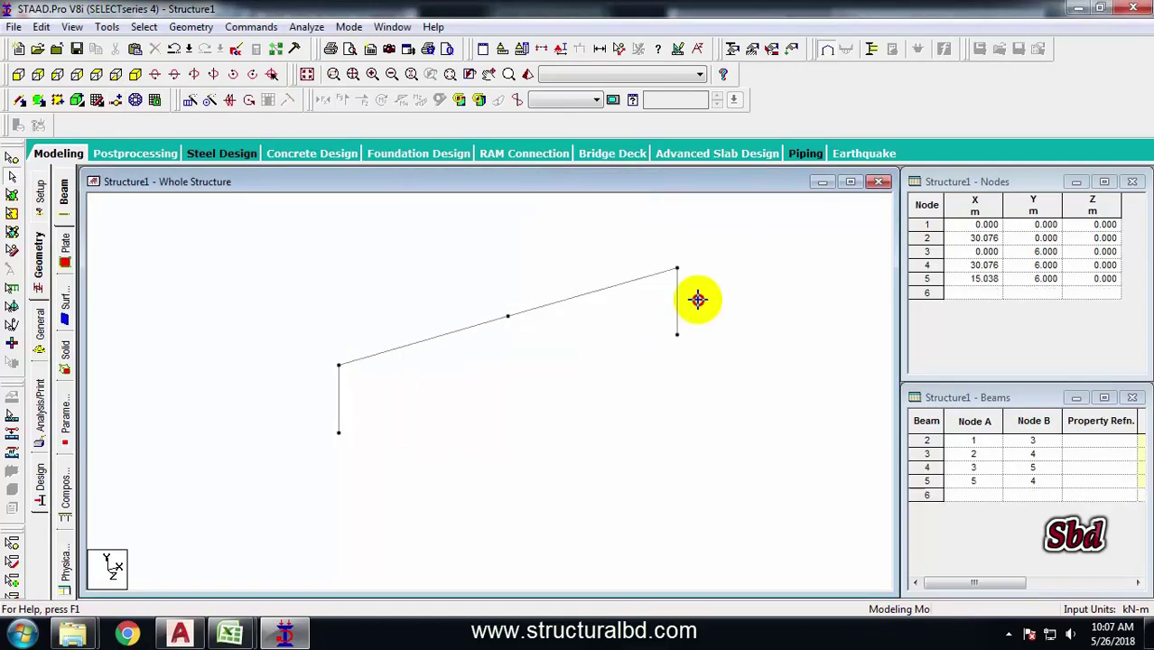
- Delete the column at X 30.076 m and its adjoining half rafter, including the nodes left unattached
left_click_drag(697, 299, 584, 253)
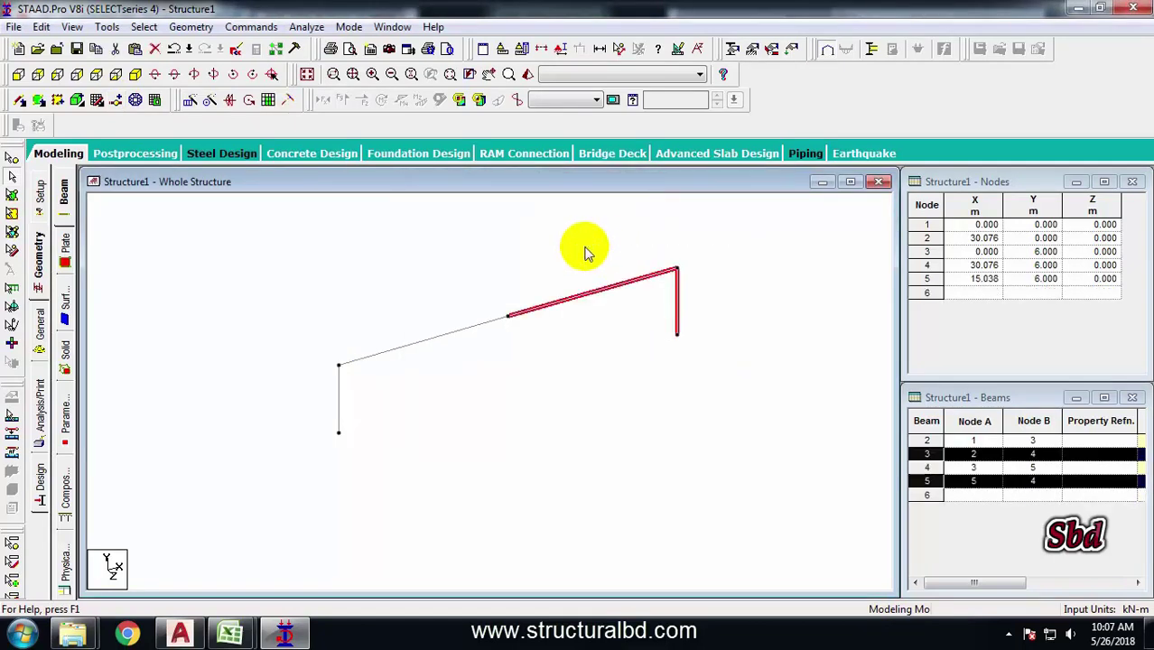
key("Delete")
left_click(639, 354)
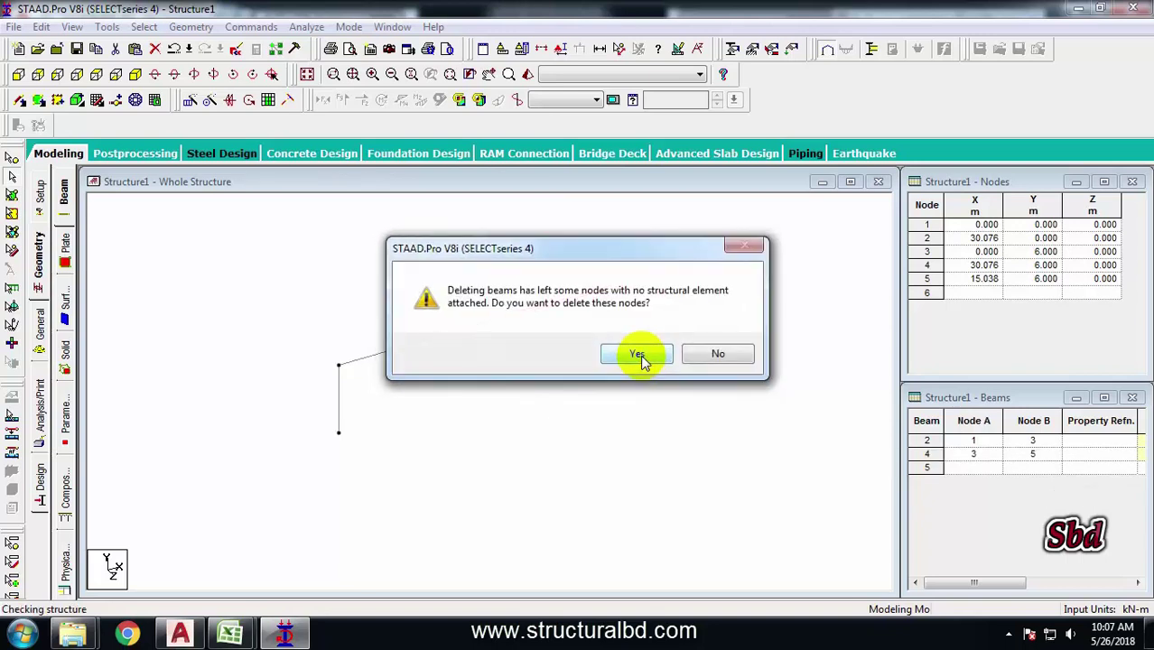
left_click(639, 354)
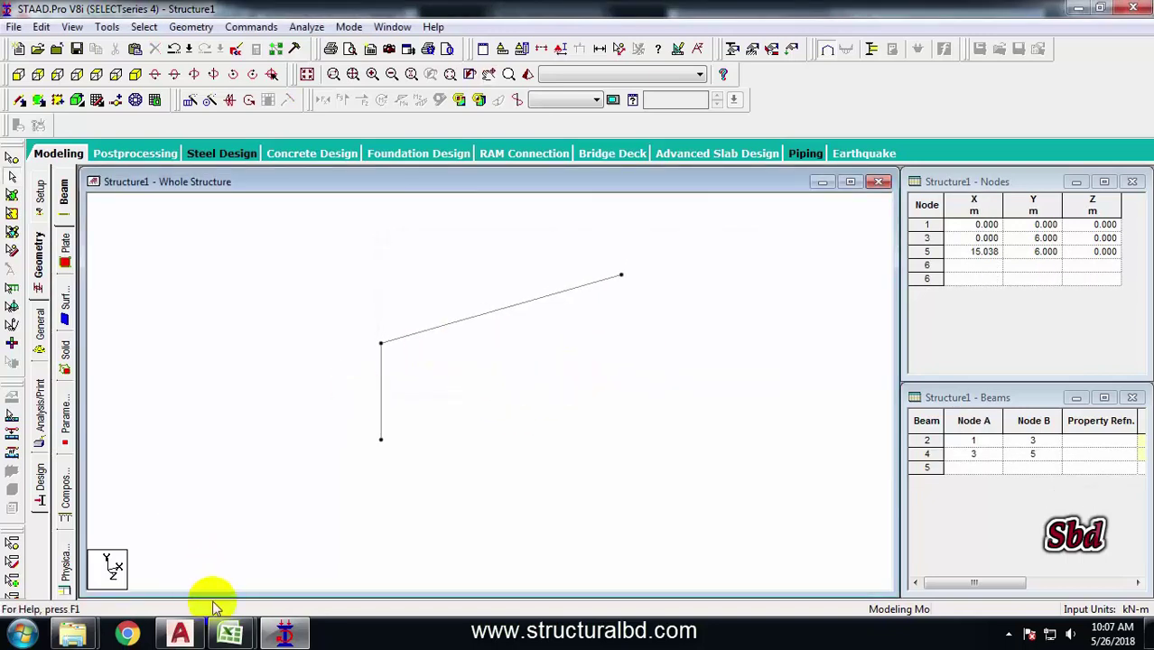
- Read the roof slope in the AutoCAD drawing, and return to STAAD.Pro to check the remaining half rafter's length
left_click(180, 633)
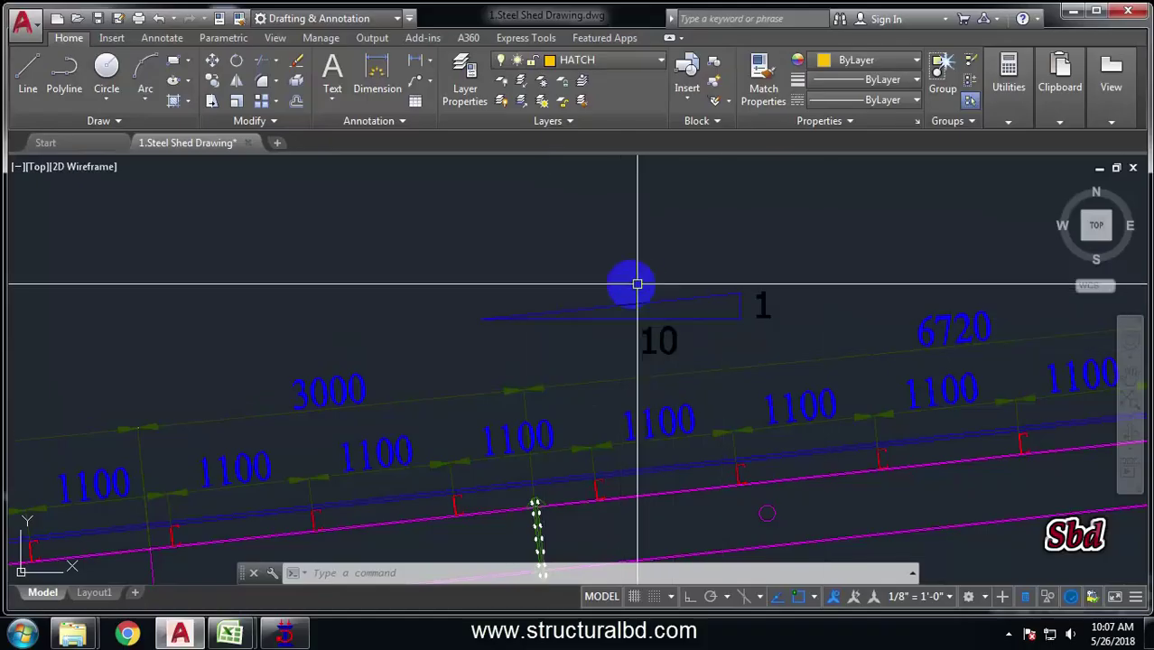
scroll(638, 284, "down", 5)
scroll(599, 297, "up", 3)
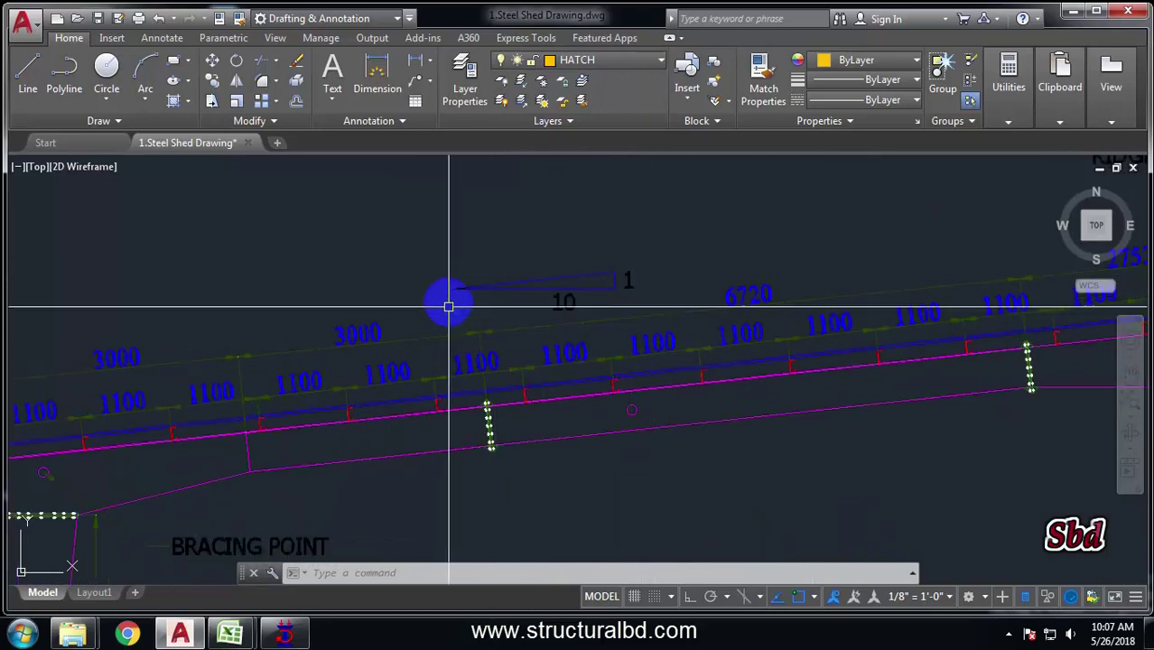
scroll(448, 302, "down", 2)
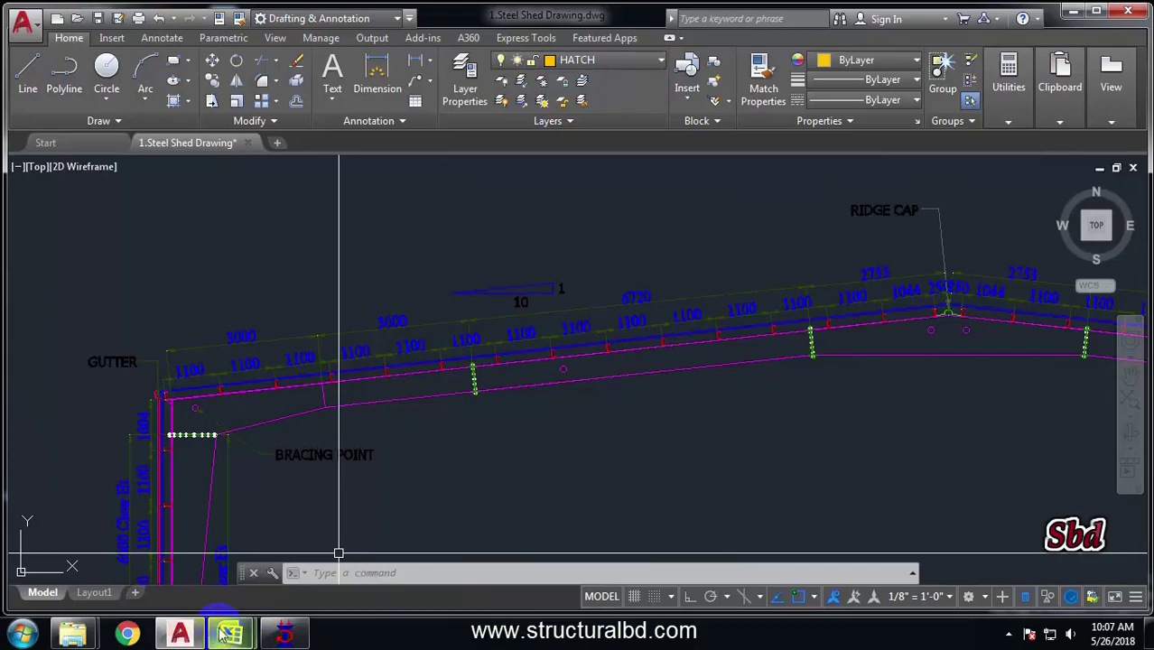
left_click(285, 637)
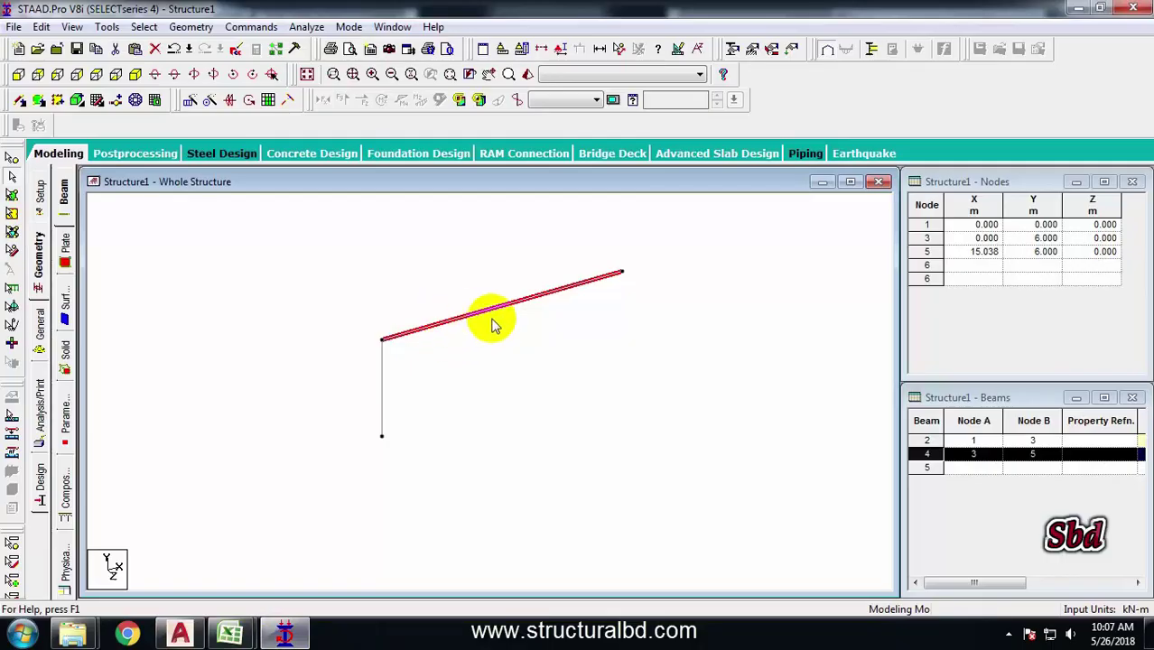
double_click(500, 315)
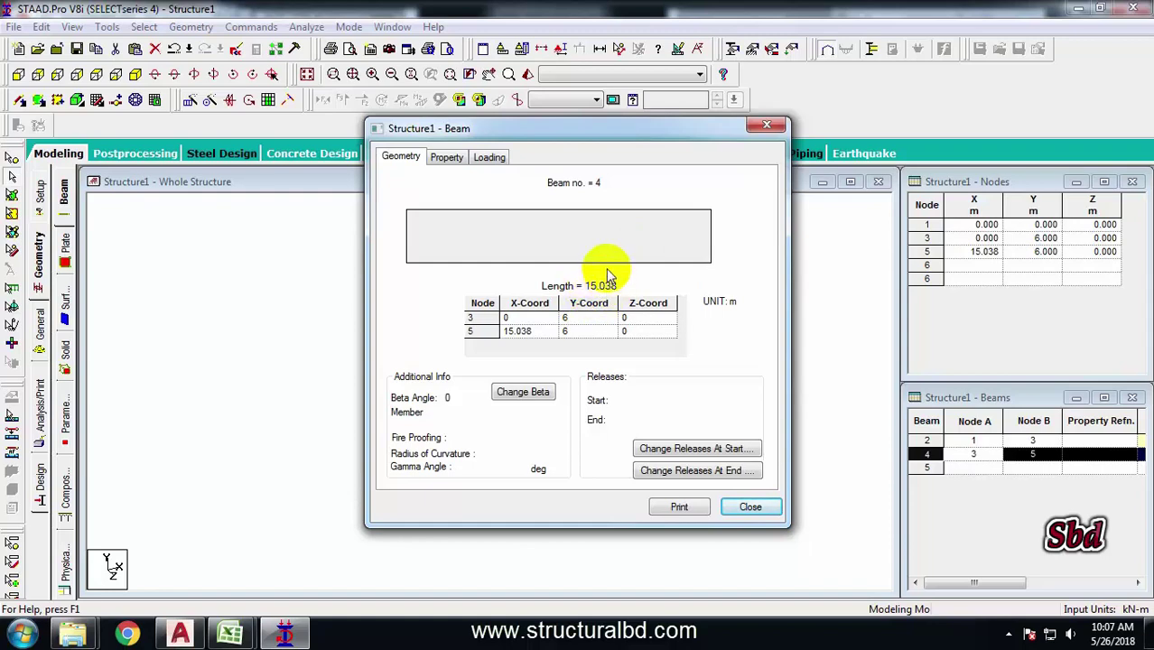
left_click(773, 132)
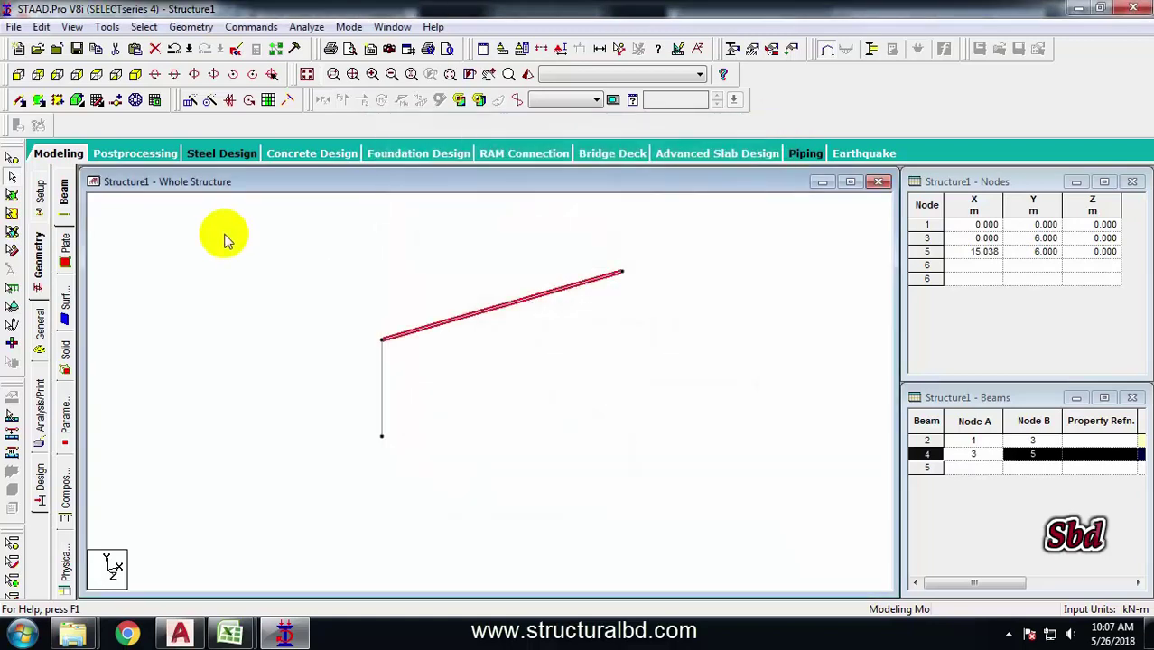
- Move the rafter's free end node by 1.5 m in Y, allowing existing members to be split at moved nodes
left_click(356, 271)
left_click(13, 160)
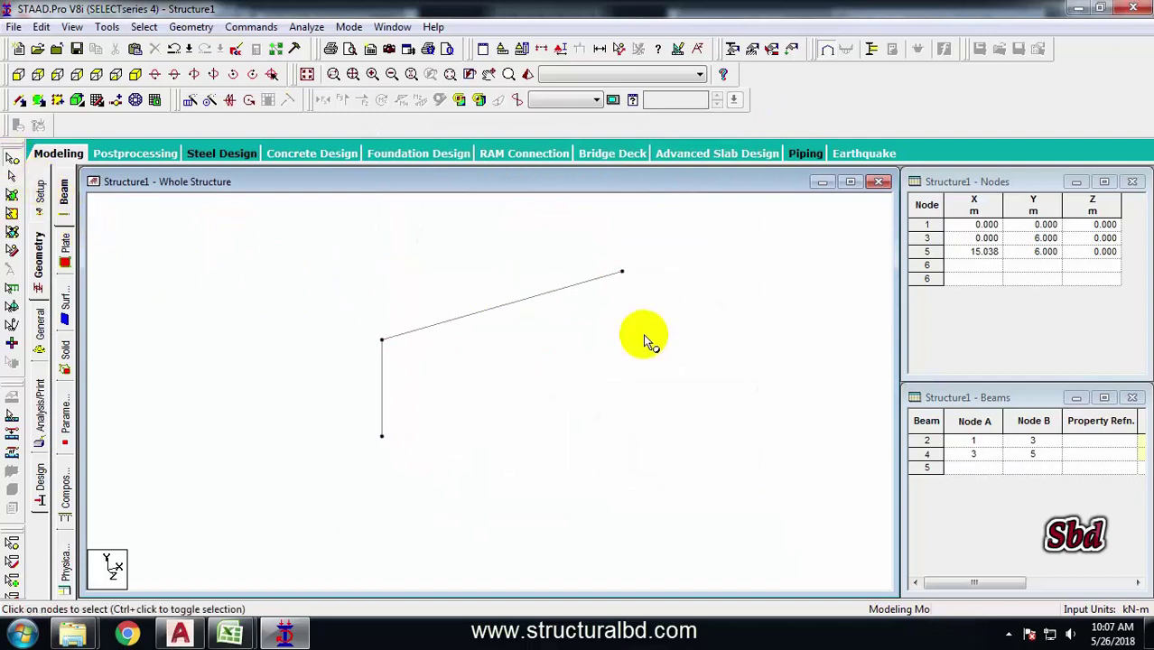
left_click(682, 321)
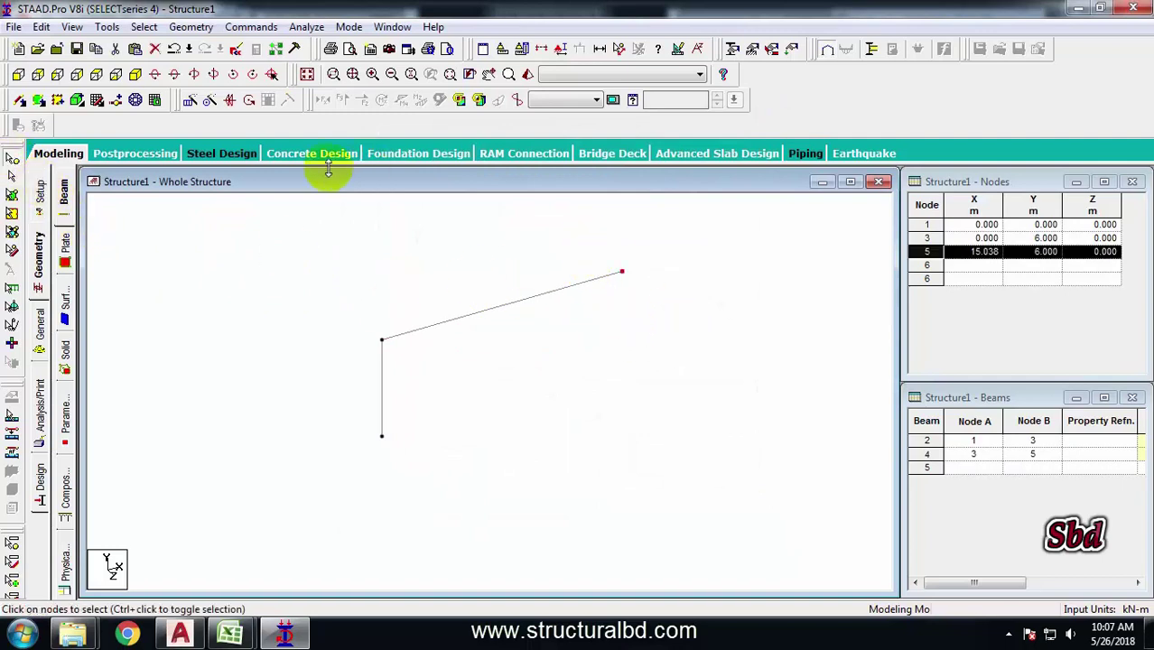
right_click(466, 269)
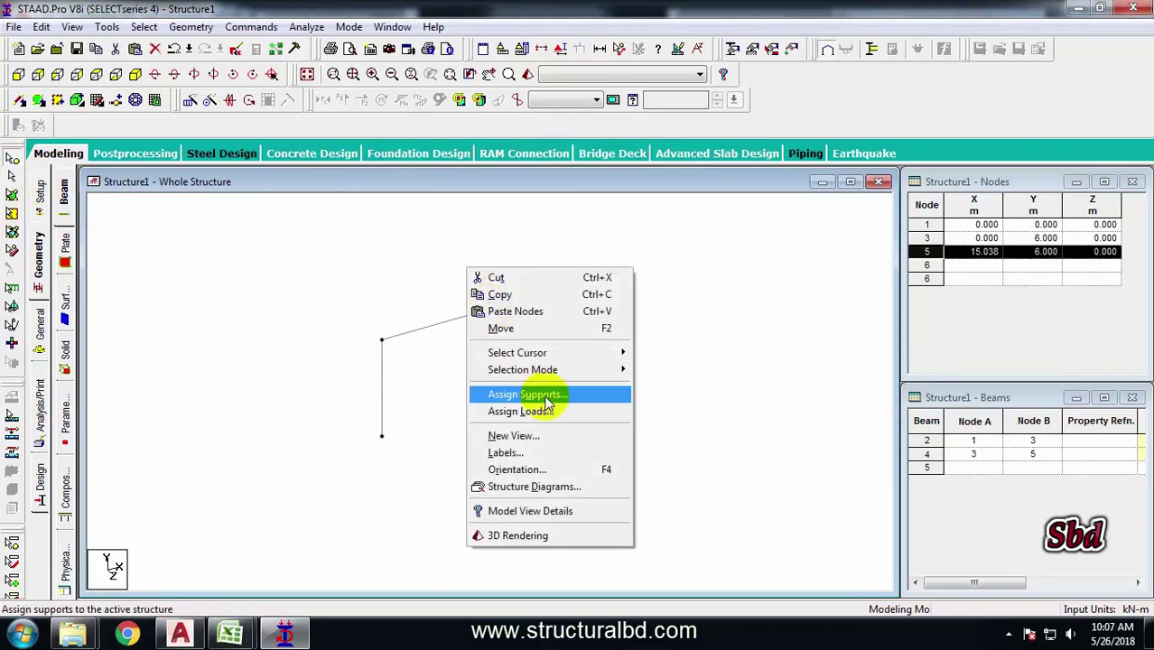
left_click(516, 331)
left_click_drag(578, 177, 715, 218)
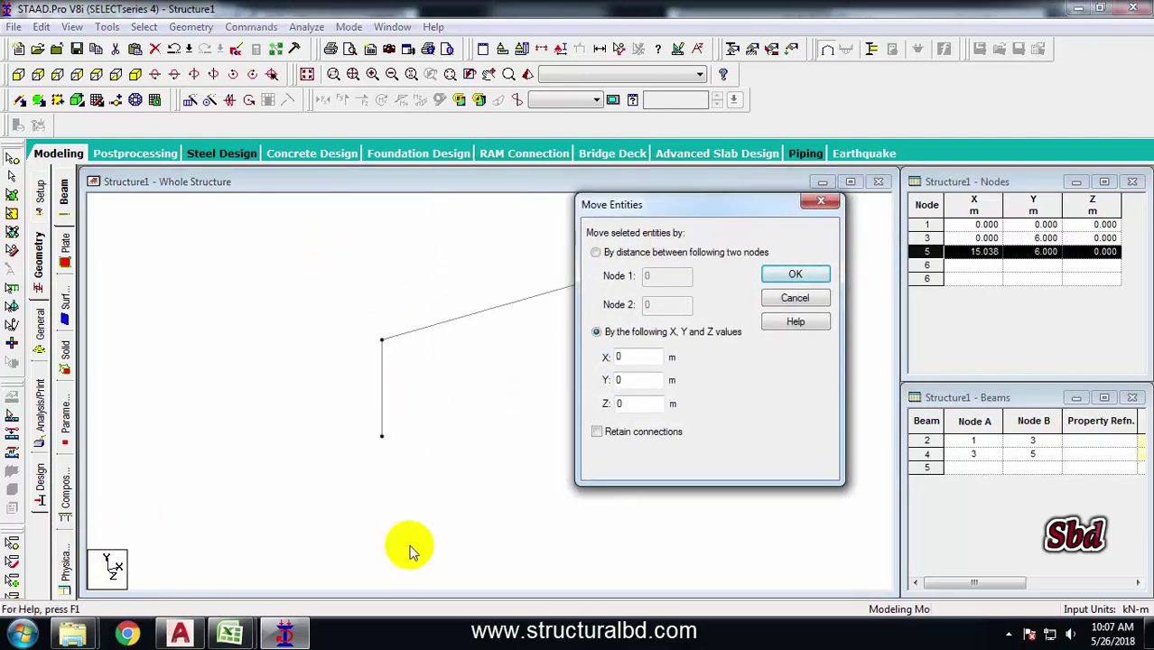
double_click(633, 380)
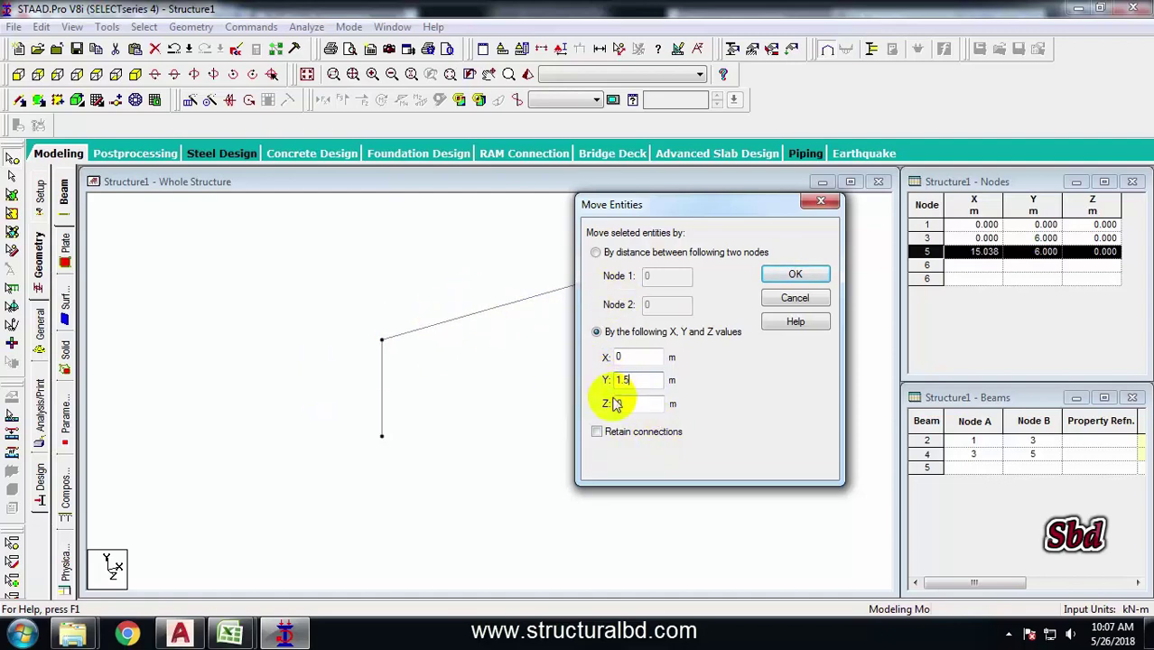
left_click(798, 275)
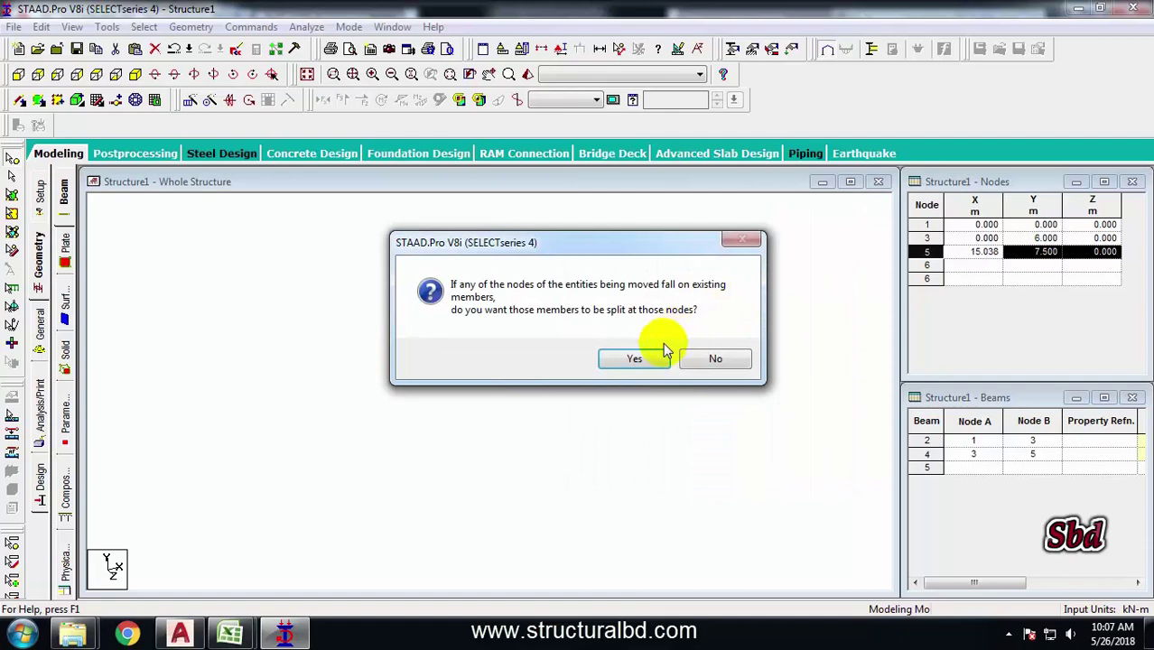
left_click(632, 358)
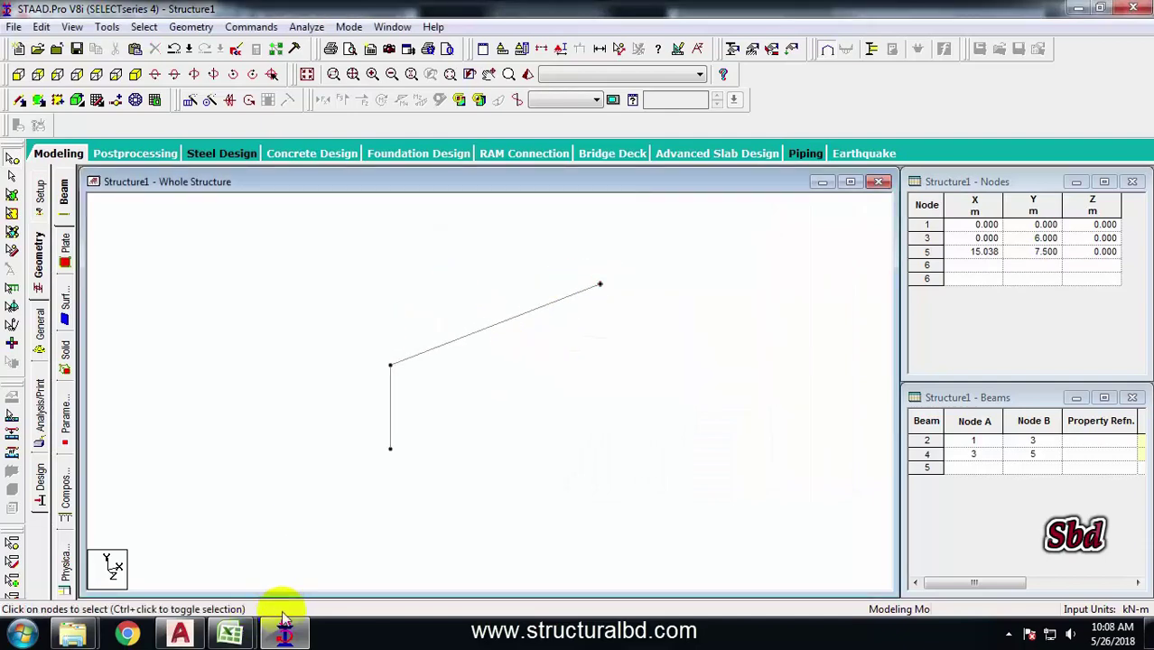
- Examine the rafter in the AutoCAD section at grid 2 to 7, and return to STAAD.Pro with the Beams Cursor active
left_click(180, 633)
scroll(414, 342, "down", 5)
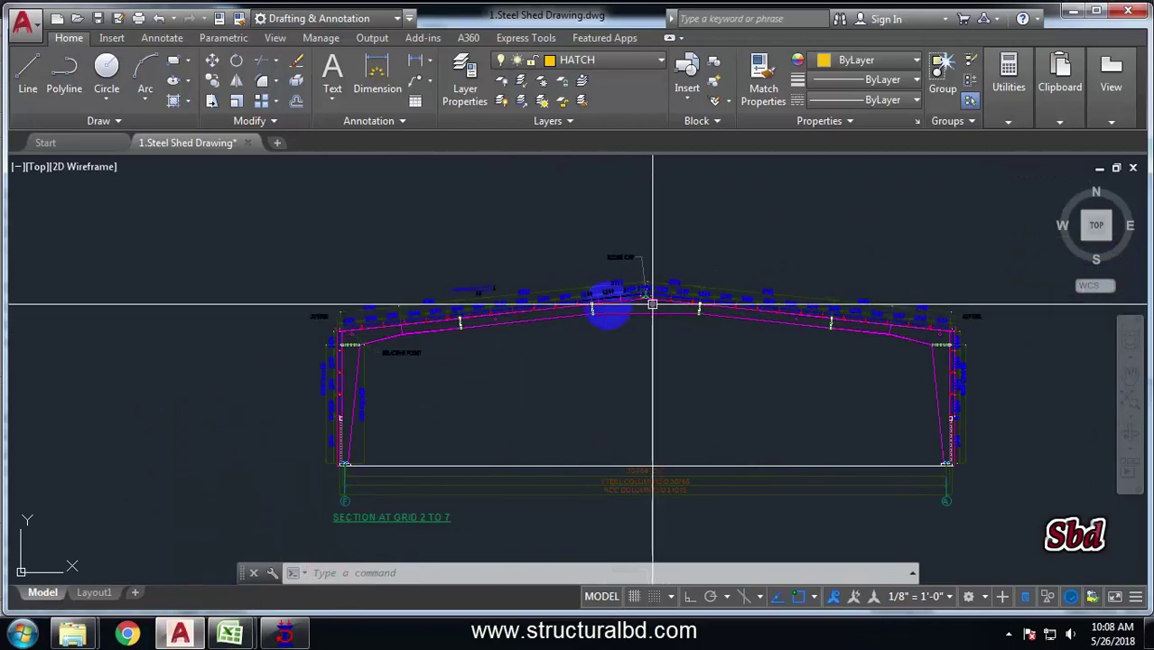
scroll(397, 273, "up", 5)
scroll(398, 274, "down", 2)
left_click(285, 634)
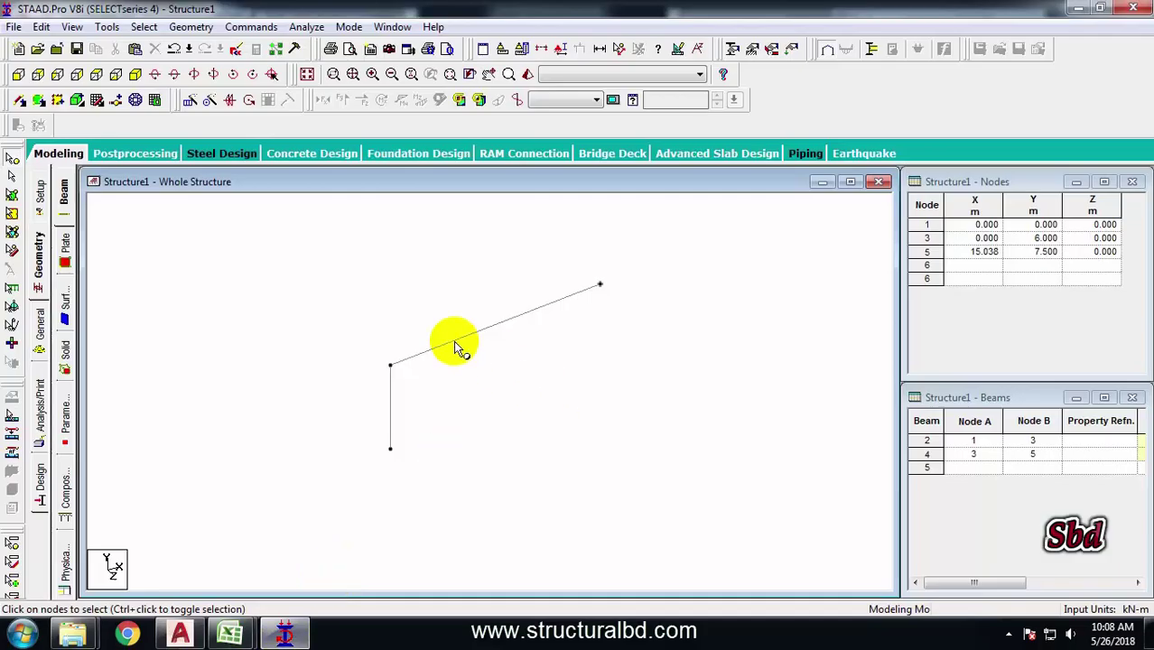
left_click(12, 176)
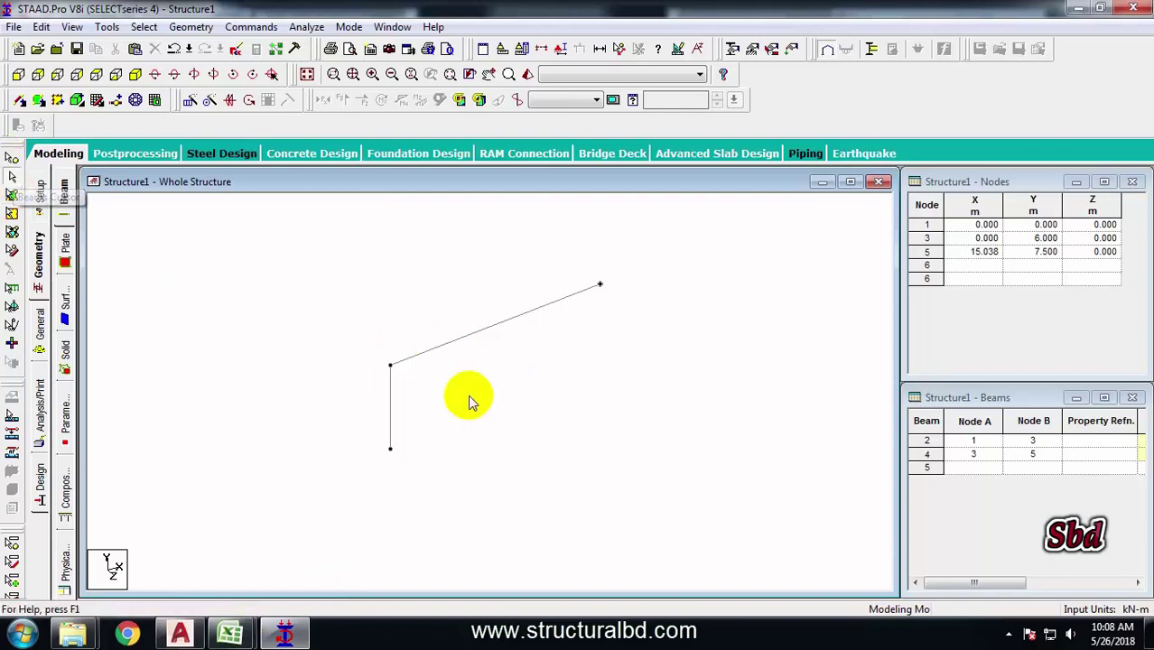
- Insert a node into the sloped rafter 3 m from its column end
left_click(443, 344)
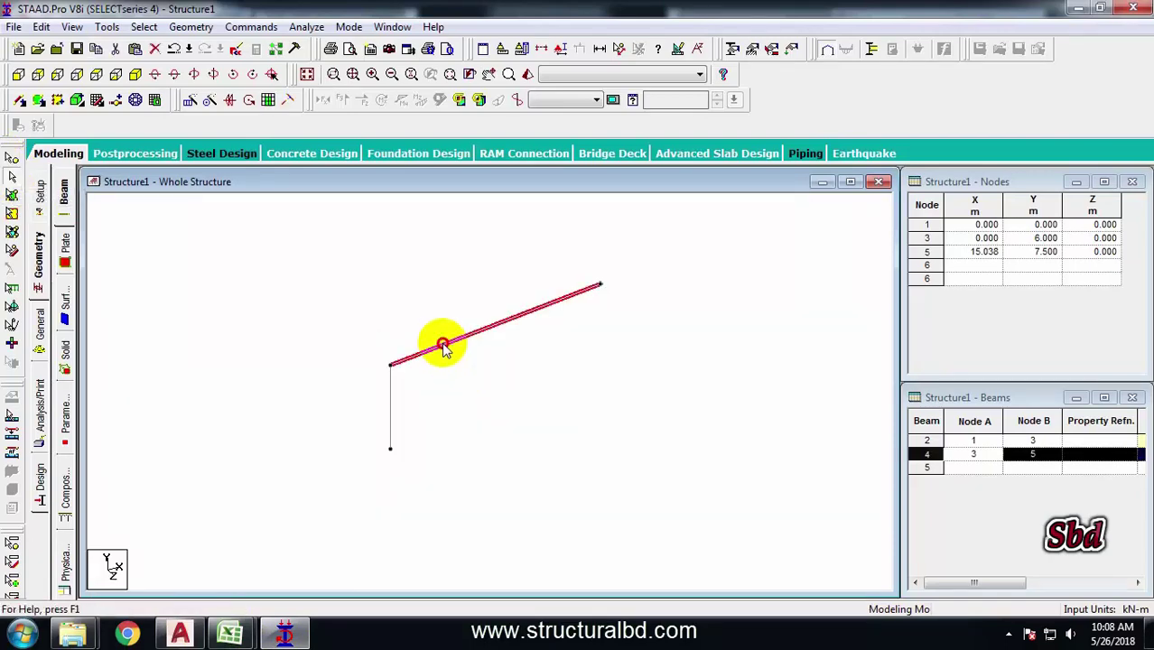
left_click(117, 101)
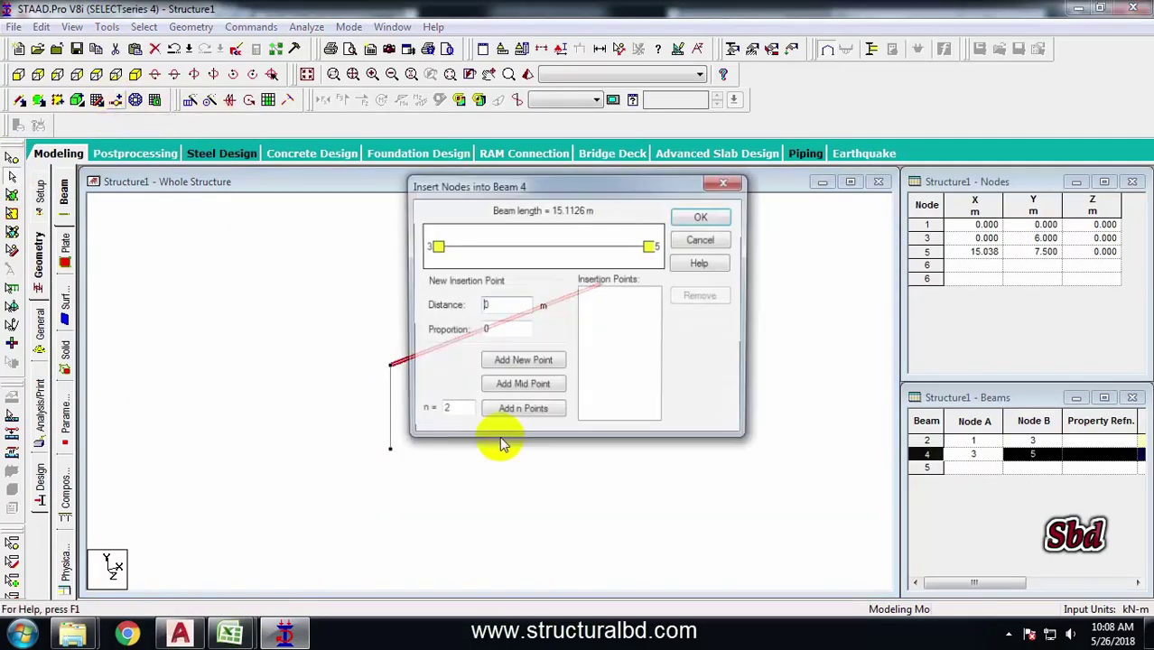
left_click(528, 362)
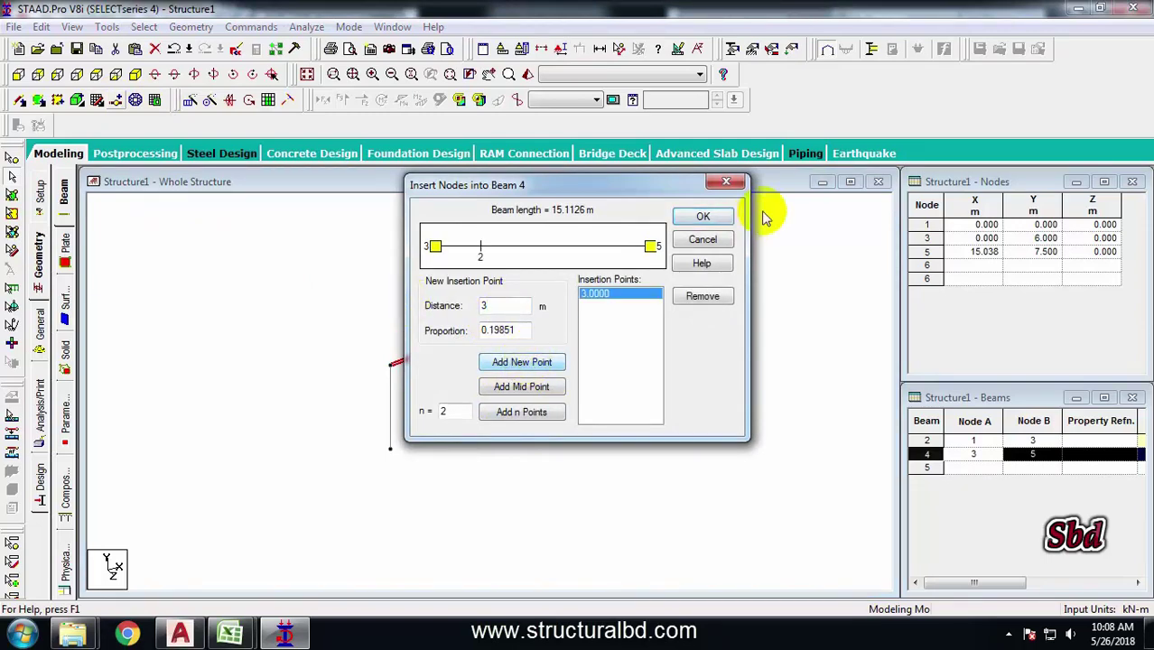
left_click(705, 218)
- Check the length of the short rafter segment next to the column in its beam properties
left_click(403, 357)
left_click(432, 366)
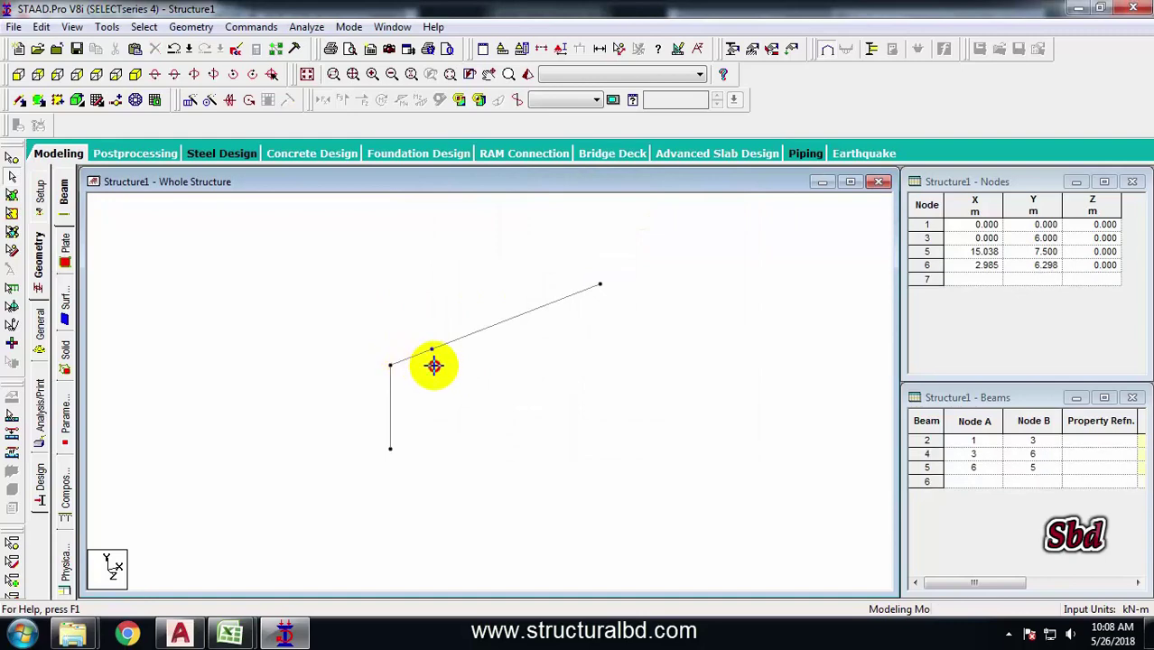
double_click(420, 359)
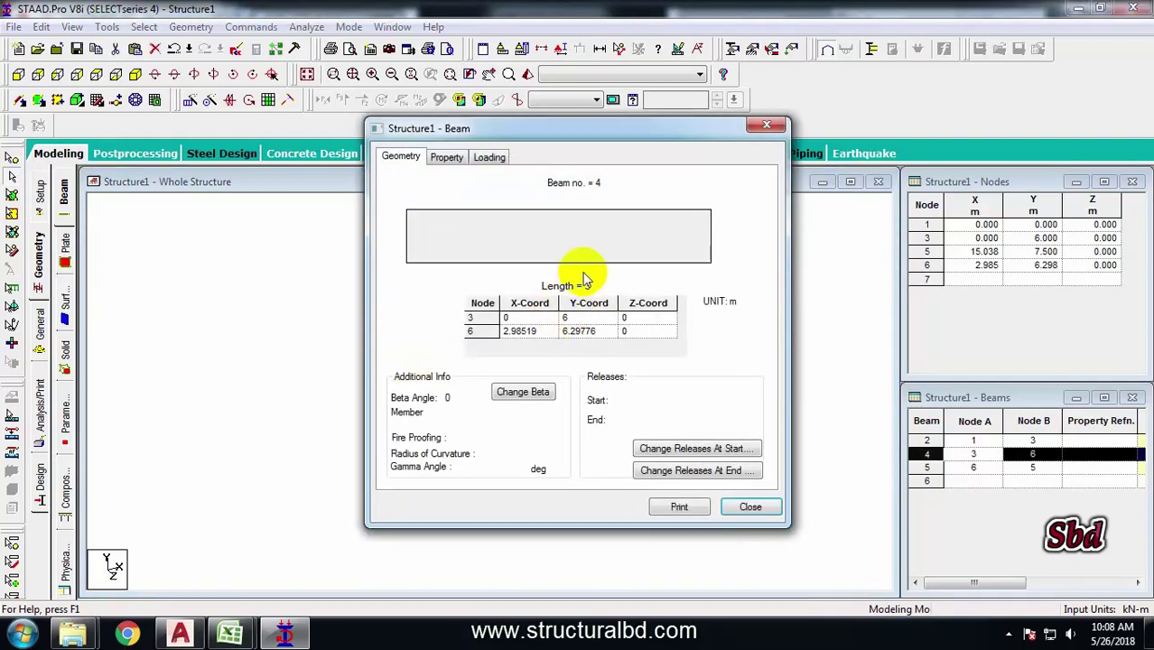
left_click(763, 510)
left_click(495, 407)
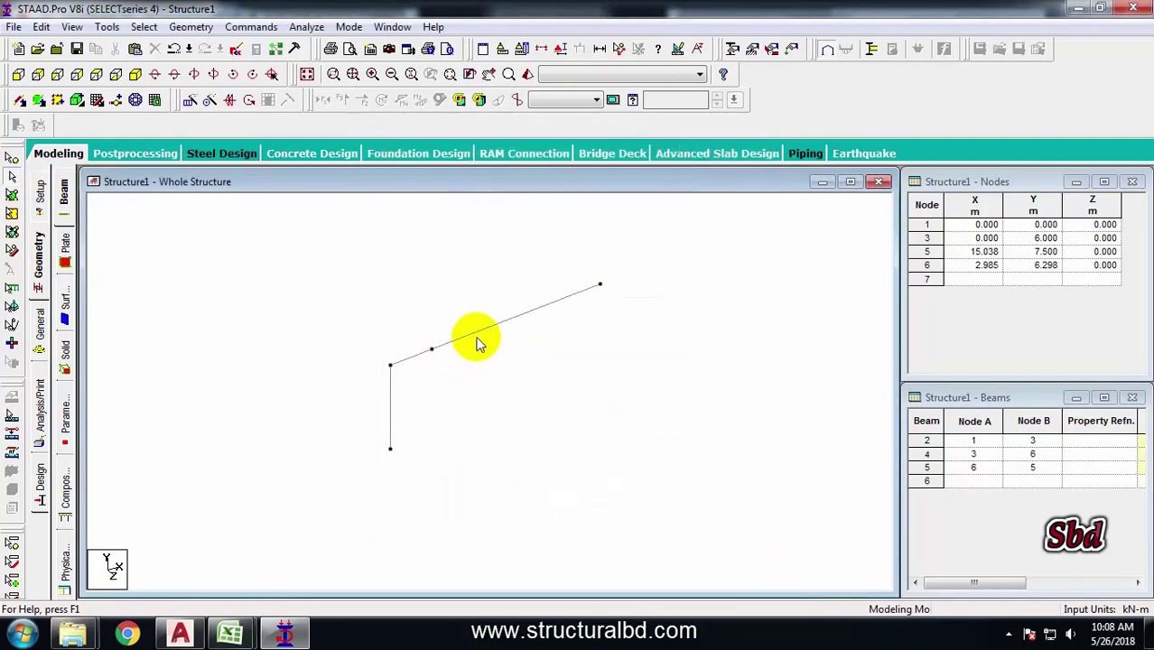
- Insert another node into the long remaining rafter segment, 3 m from its lower end
left_click(477, 338)
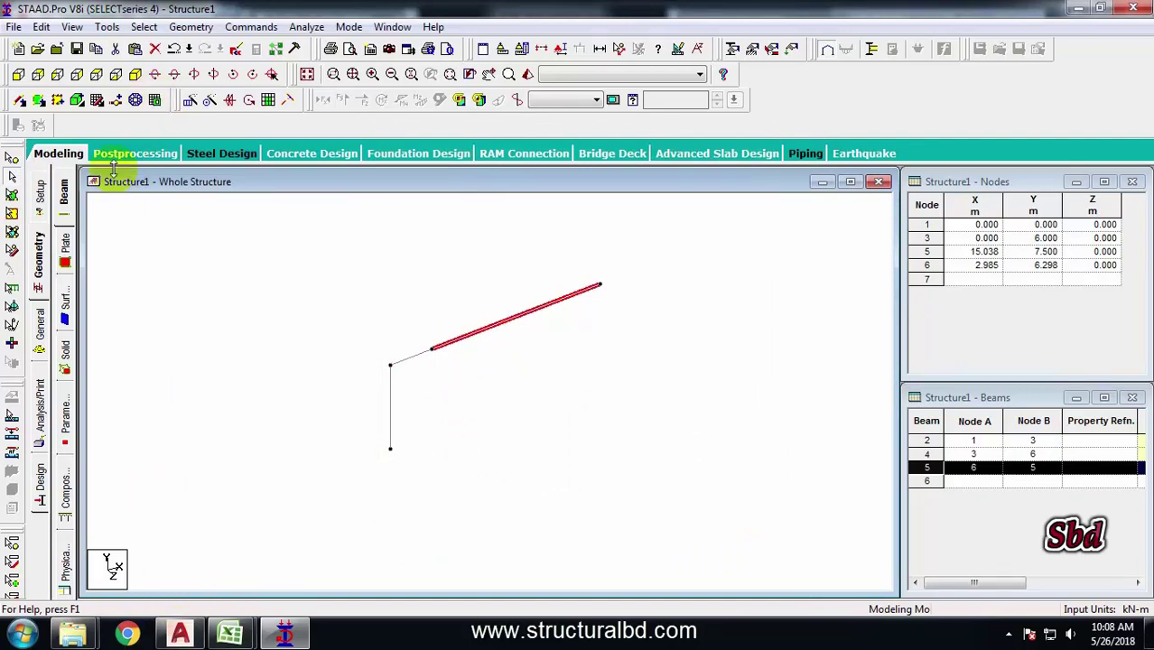
left_click(116, 100)
type("3")
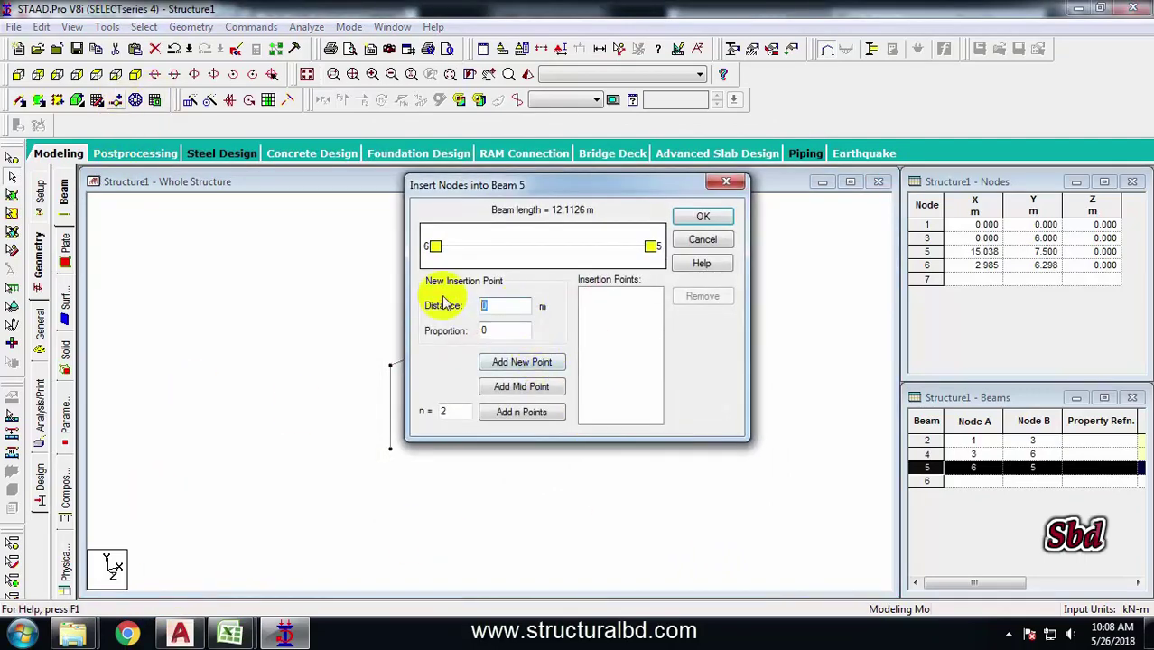
left_click(521, 362)
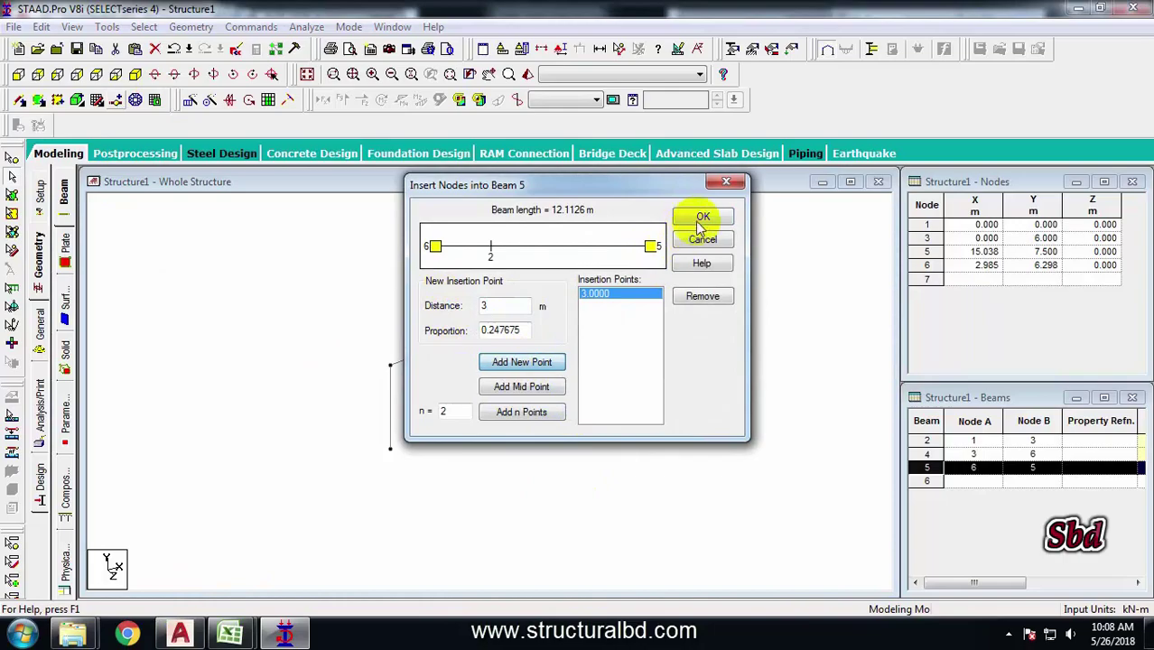
left_click(700, 217)
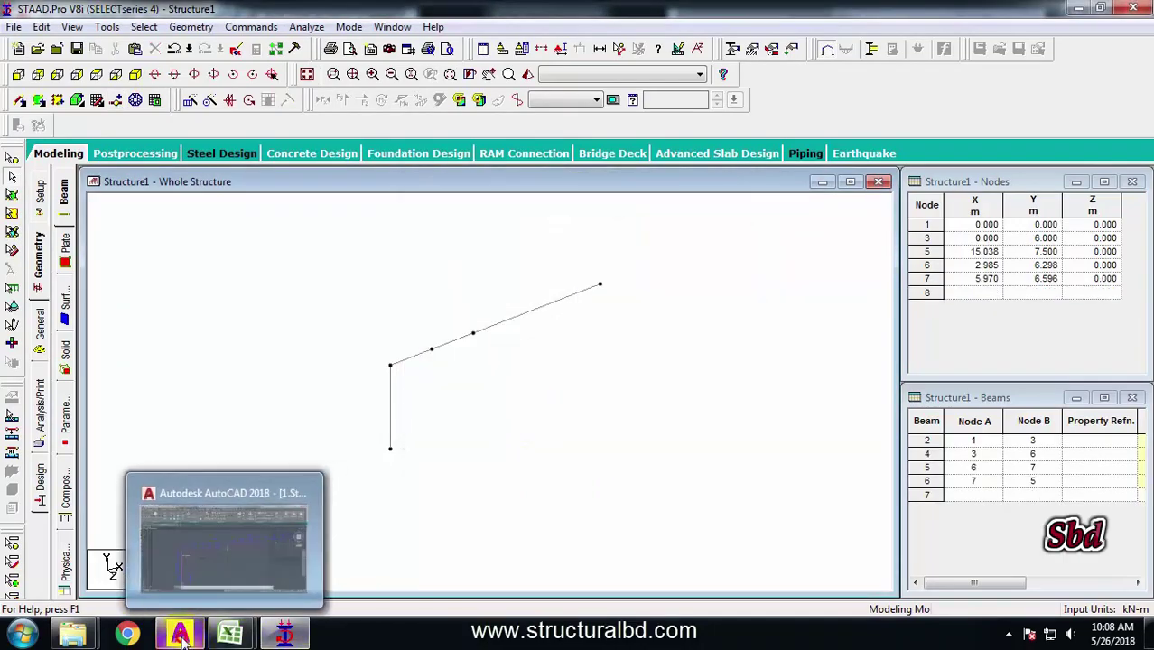
- Read the next rafter segment's length in the AutoCAD drawing, and in STAAD.Pro insert a node 6.7 m along the remaining upper rafter
left_click(180, 632)
scroll(366, 386, "down", 3)
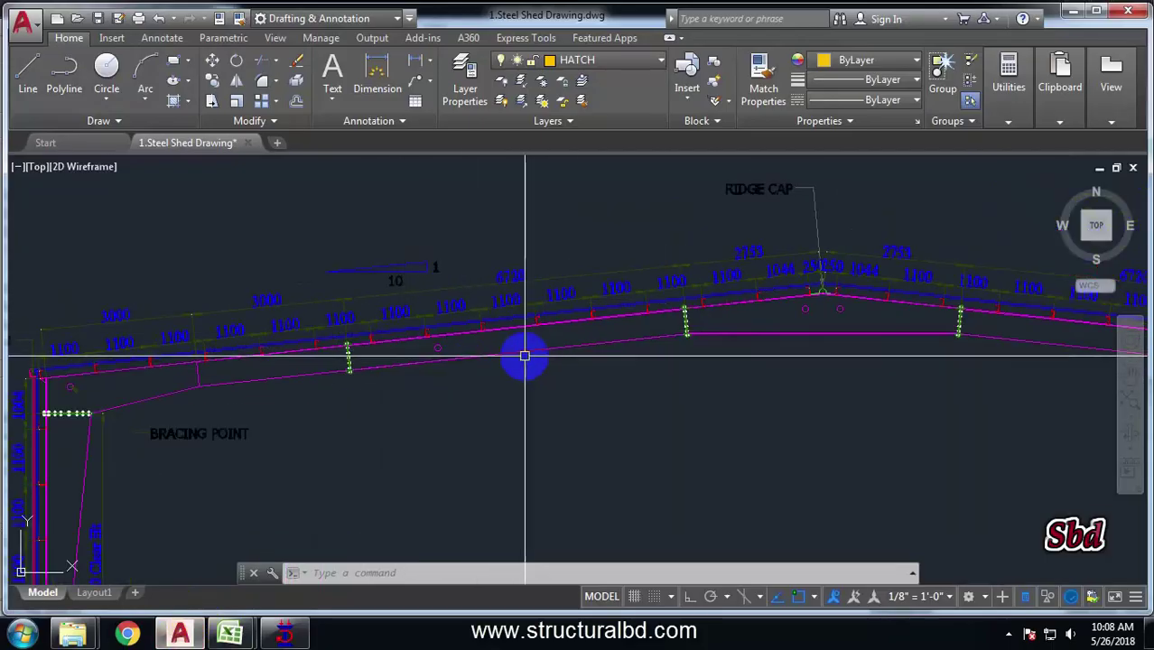
scroll(492, 302, "up", 2)
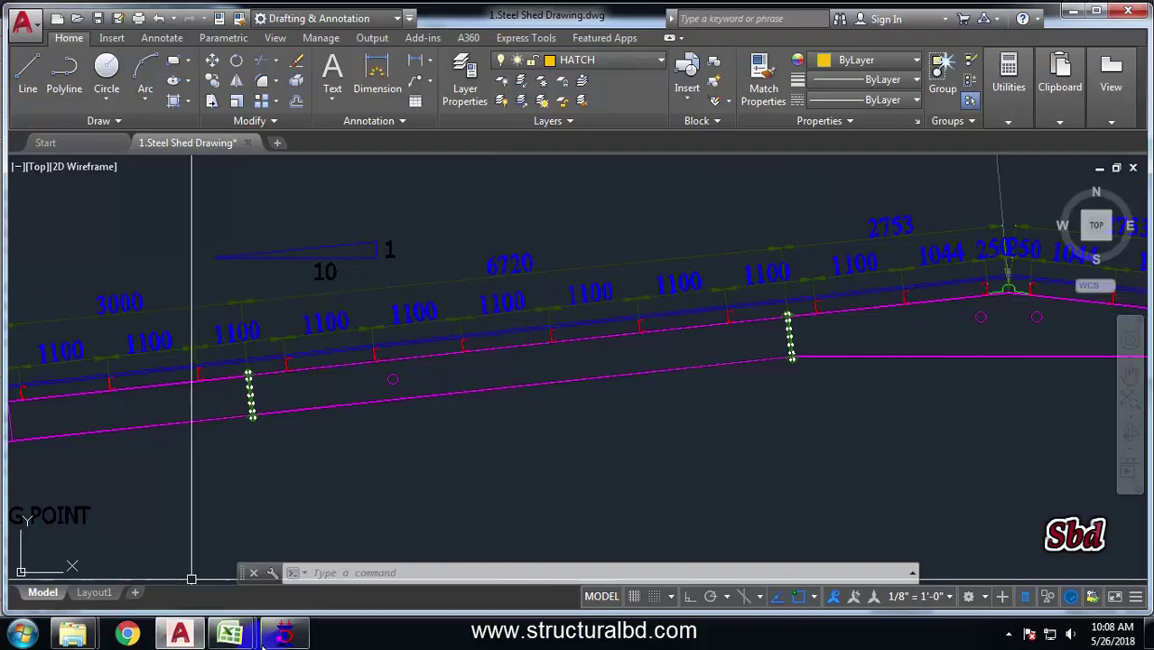
left_click(284, 633)
left_click(503, 327)
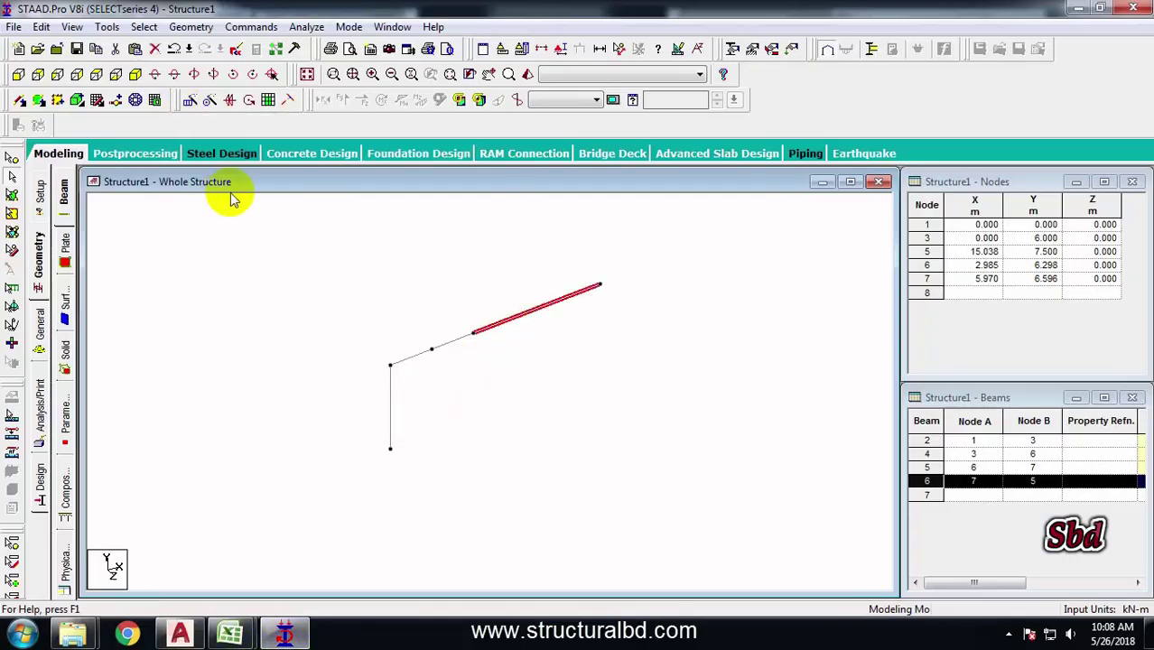
left_click(116, 100)
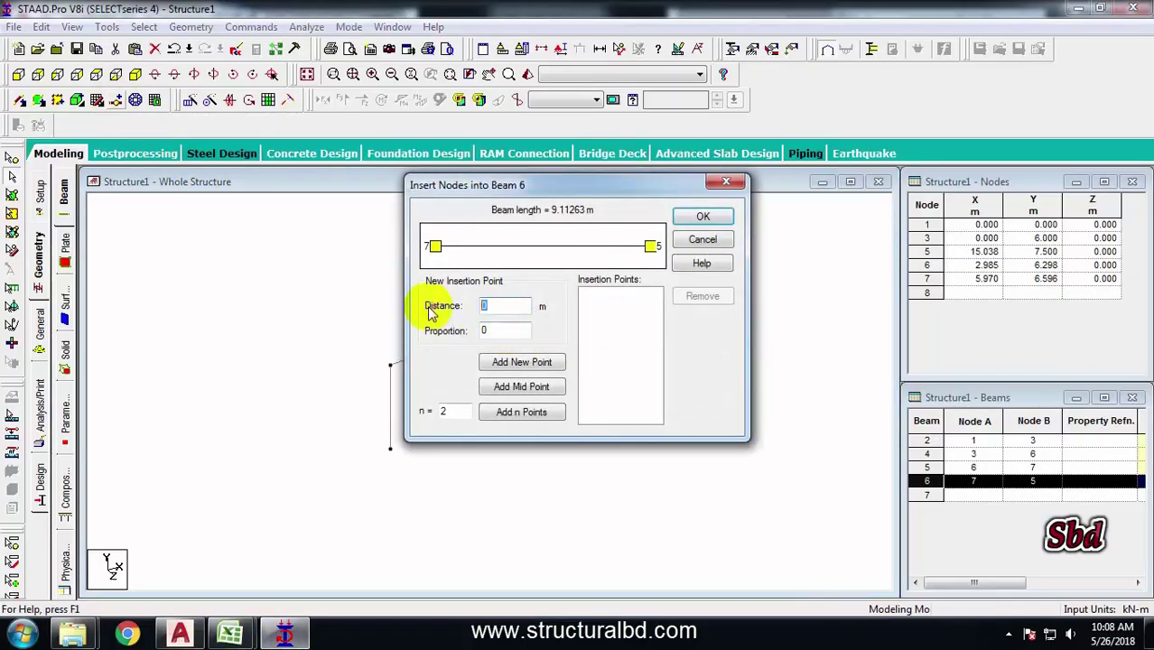
left_click(531, 371)
left_click(704, 220)
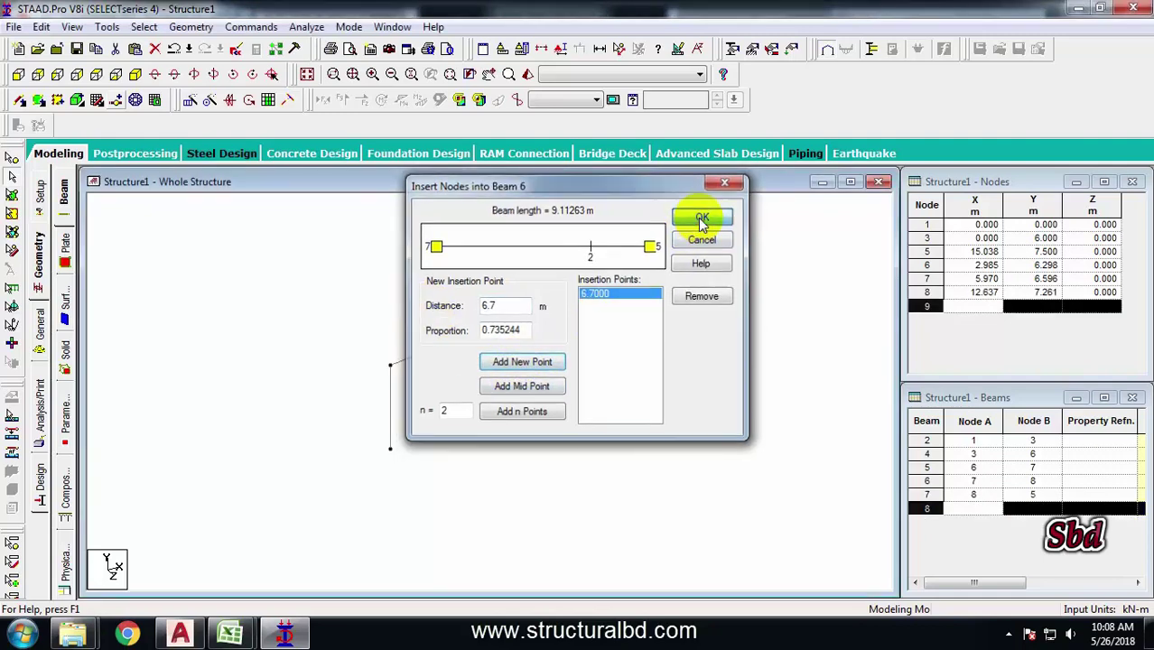
- Check the length of the last rafter segment, compare it with the ridge dimensions in the AutoCAD drawing, and return to STAAD.Pro
left_click(588, 305)
double_click(588, 305)
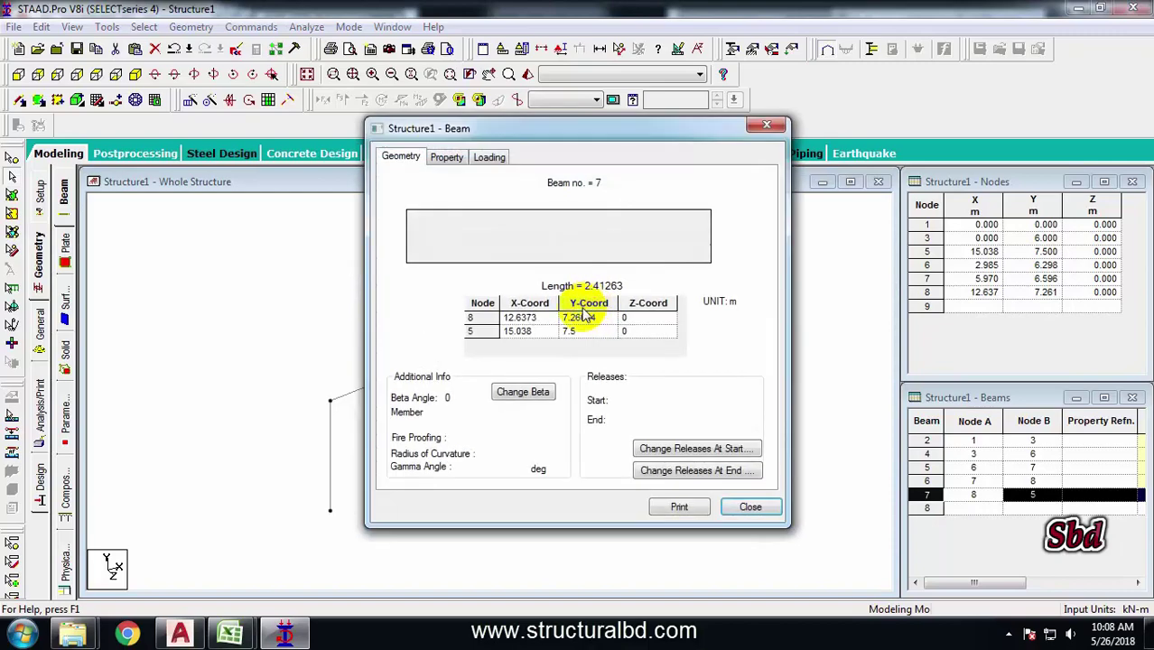
left_click(748, 507)
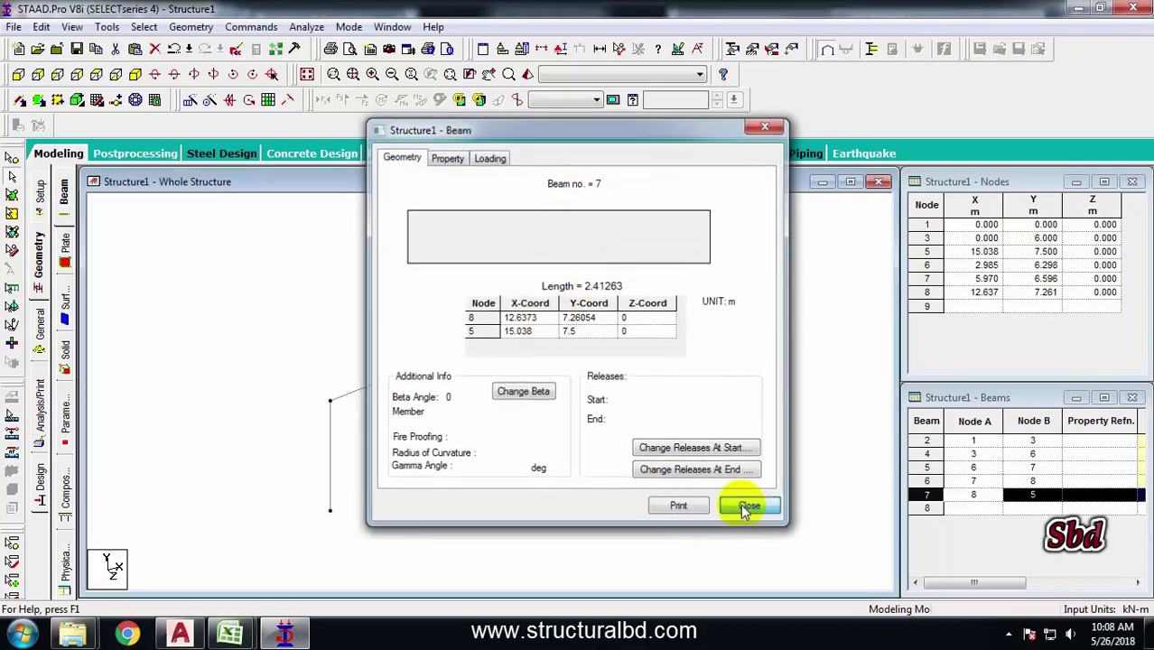
left_click(180, 634)
scroll(670, 309, "down", 4)
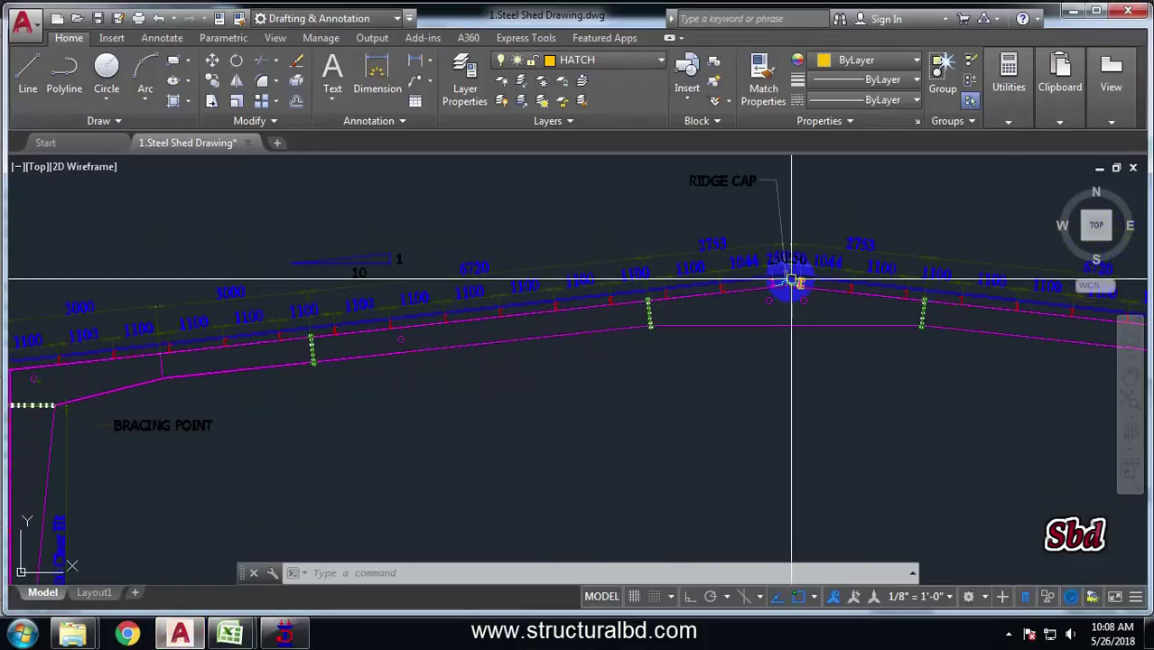
scroll(703, 261, "up", 2)
scroll(752, 245, "down", 2)
left_click(285, 632)
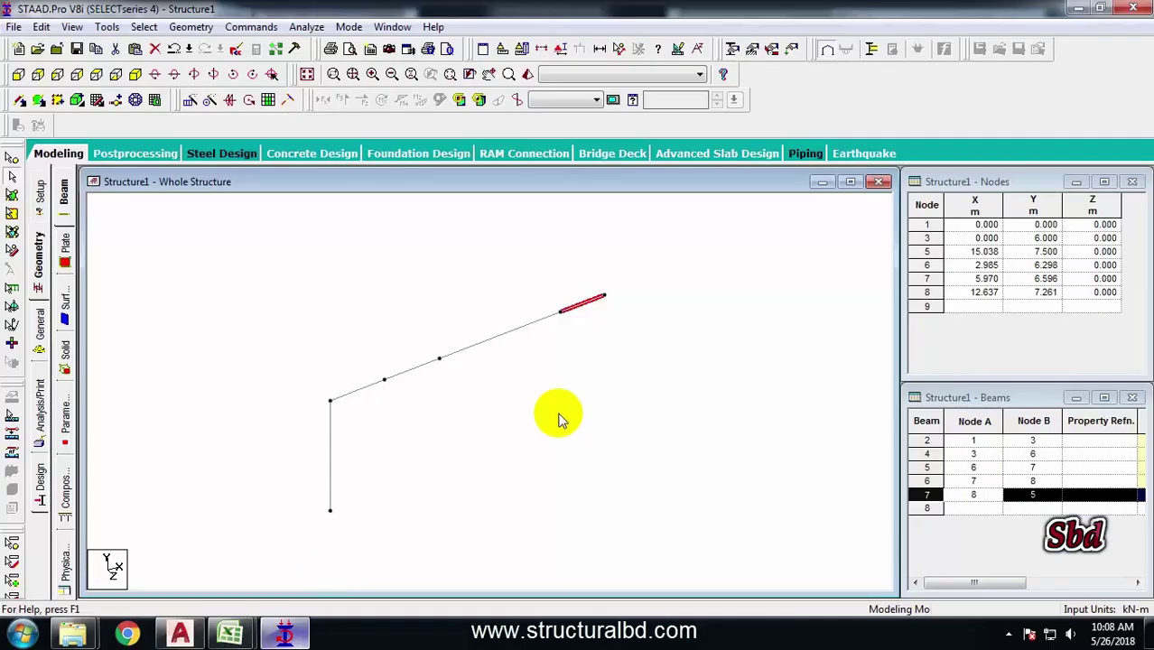
- Select all members of the half frame and start the Mirror command
scroll(451, 369, "down", 3)
left_click(481, 391)
left_click_drag(619, 491, 231, 264)
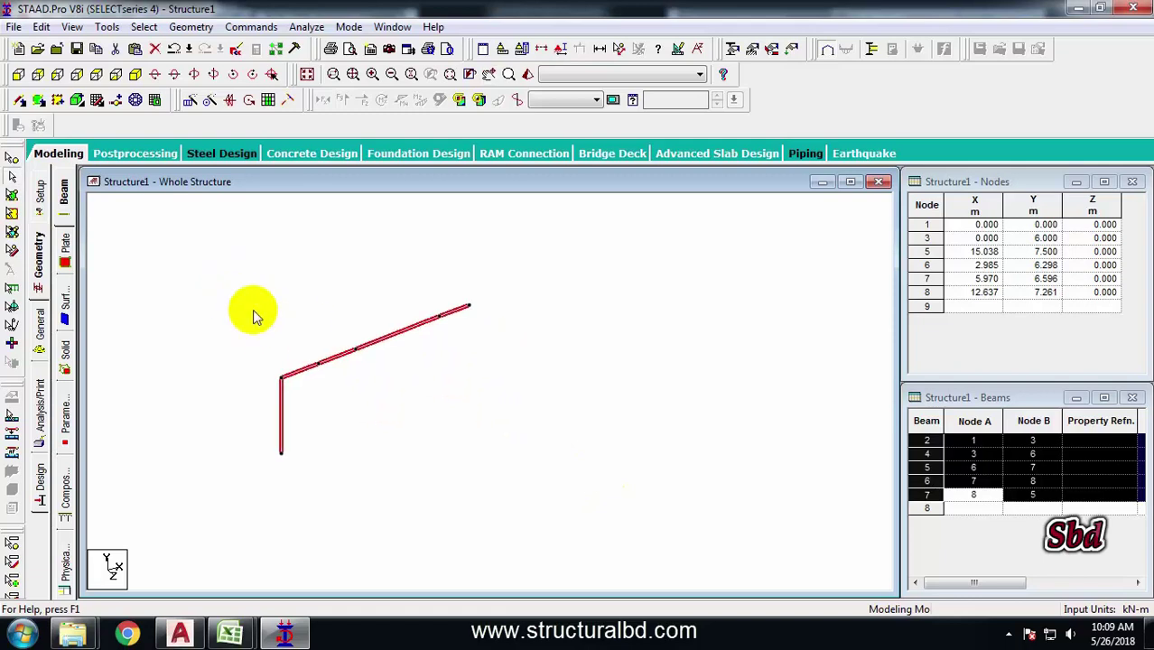
left_click(230, 101)
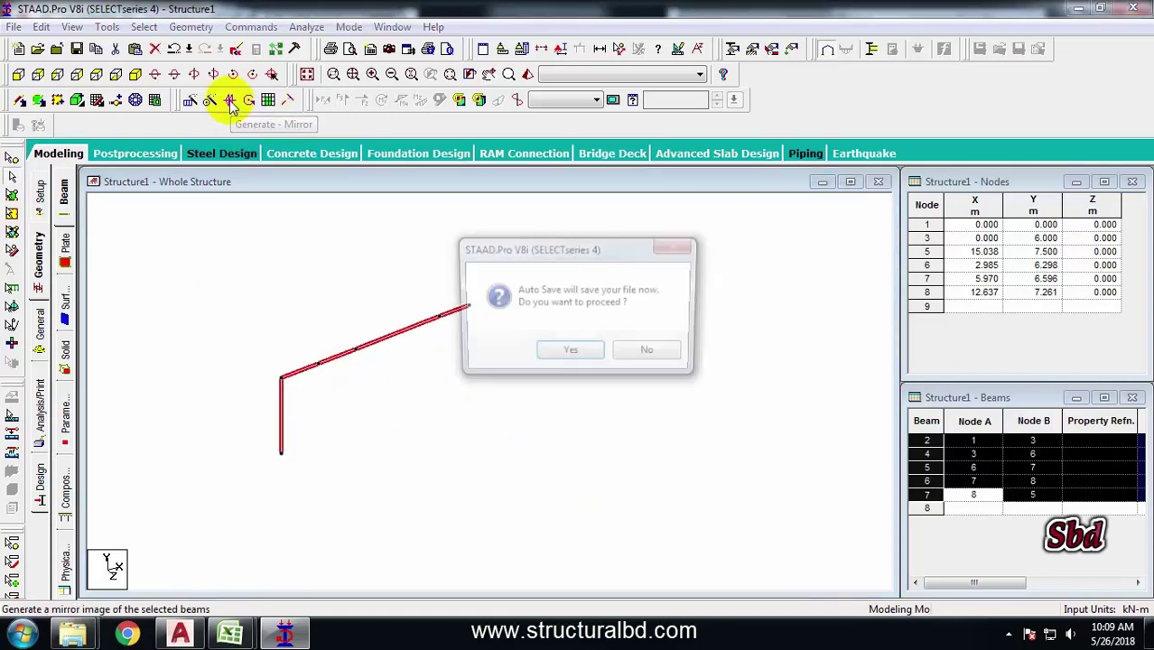
- Accept the auto-save and save the model as "1. Main frame analysis" in the 2D Portal Frame folder
left_click(572, 354)
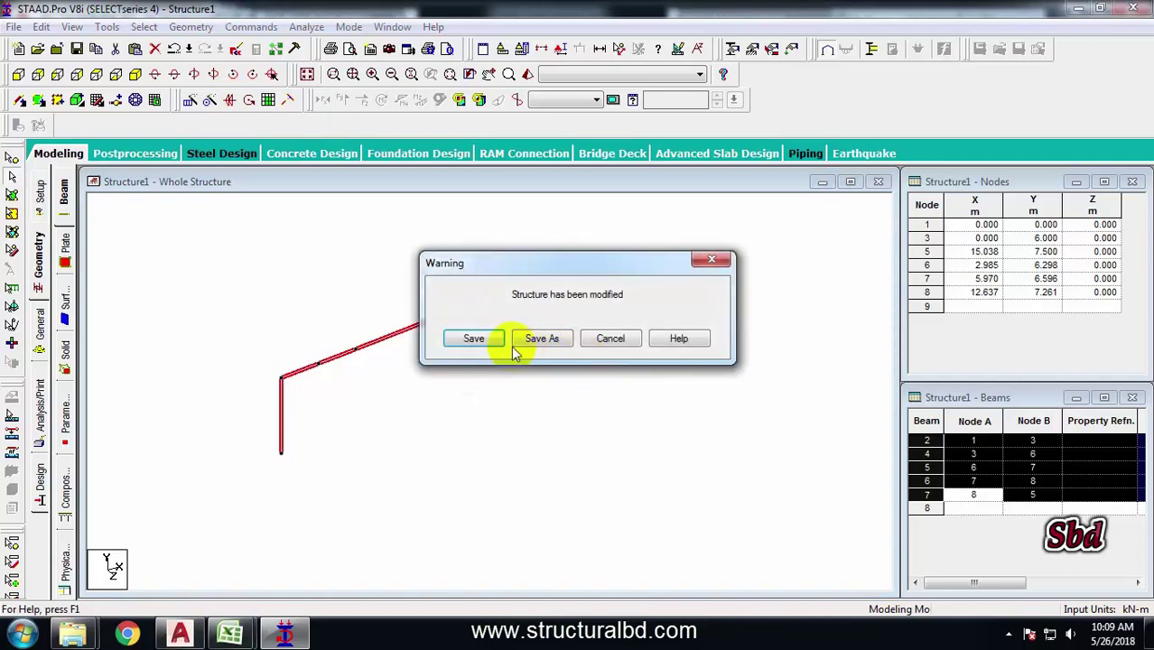
left_click(537, 341)
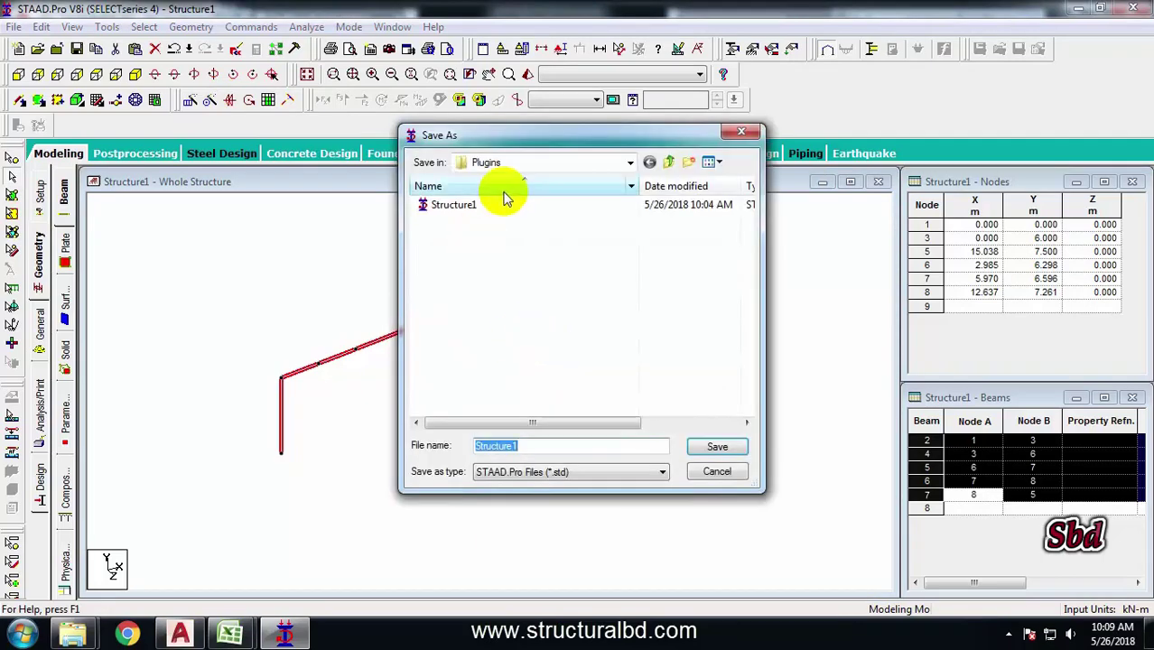
left_click(666, 164)
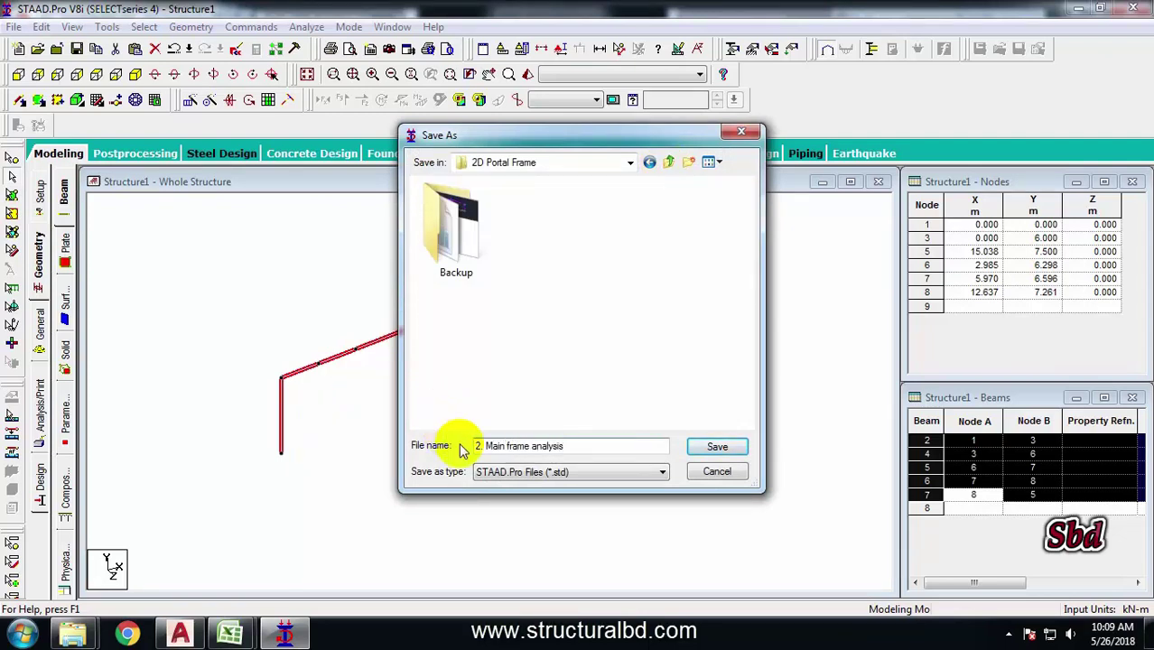
type("1")
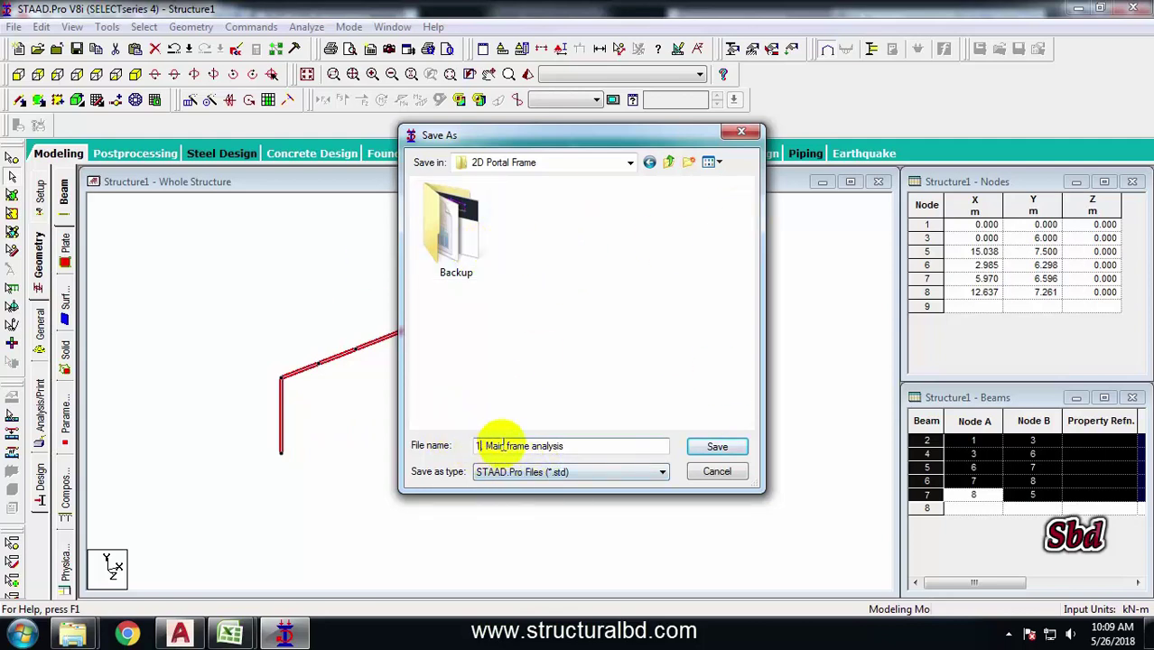
left_click(714, 449)
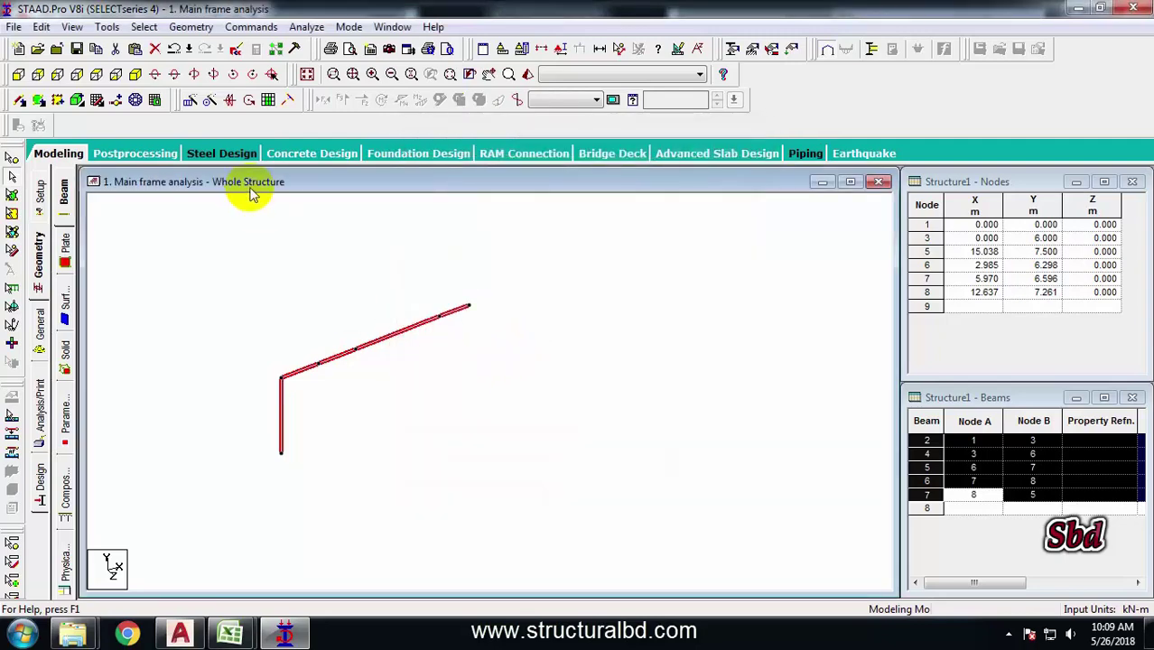
- Mirror the selected half frame as a copy about the Y-Z plane through the rafter's ridge node at X 15.038 m
left_click(232, 102)
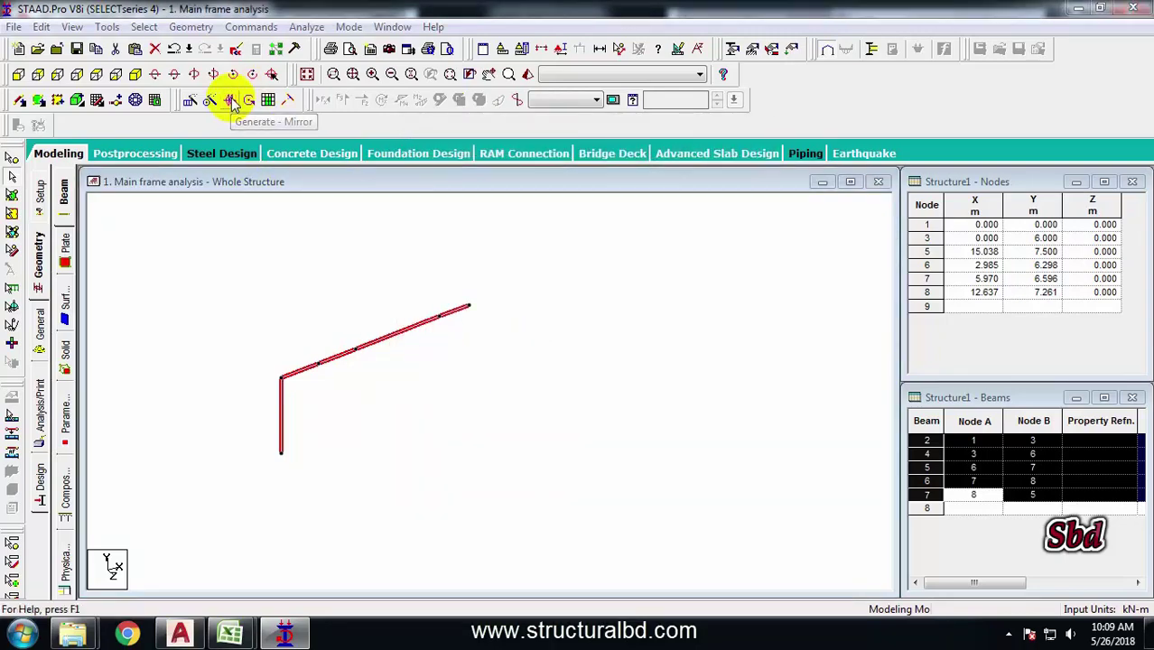
left_click_drag(529, 185, 738, 187)
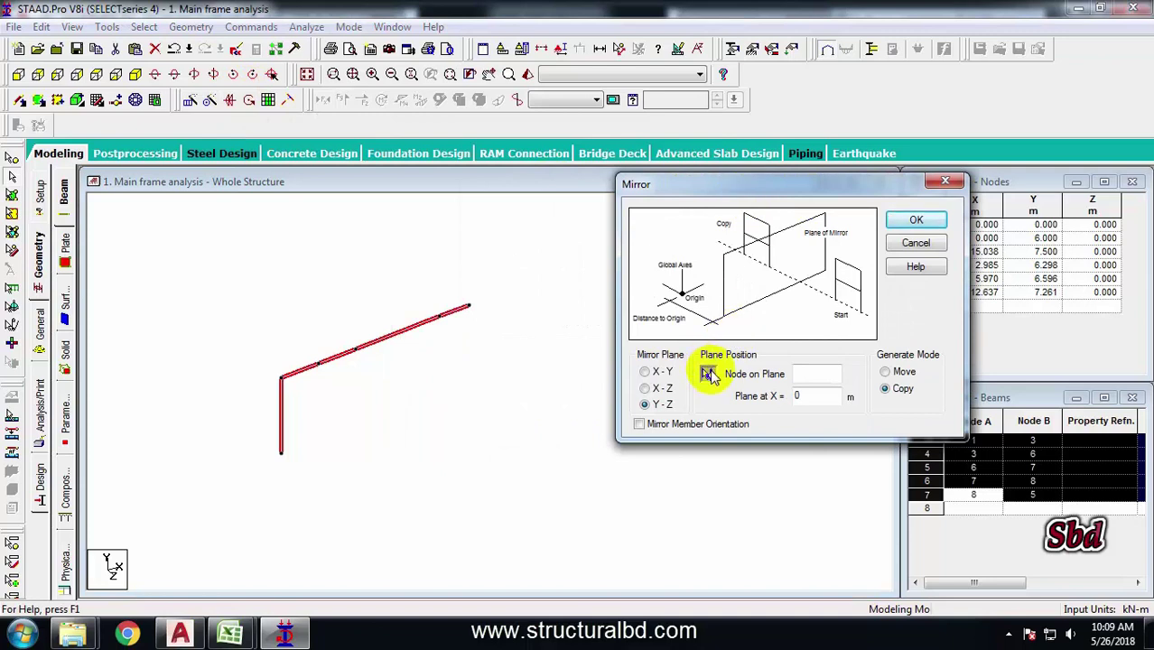
left_click(709, 375)
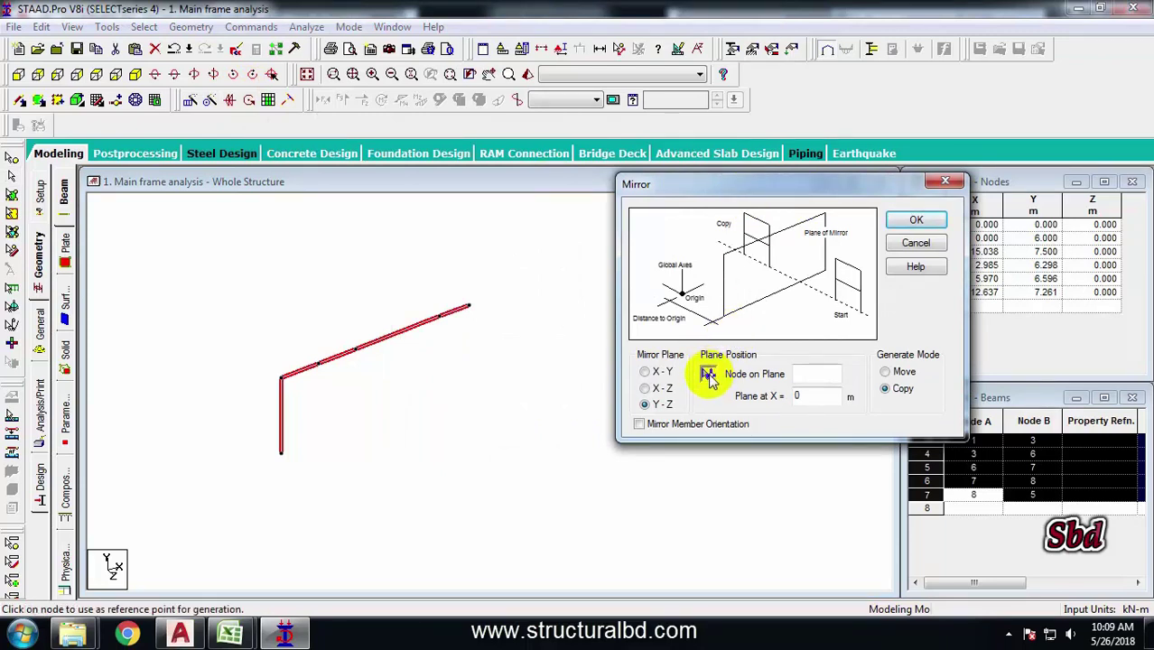
left_click(470, 310)
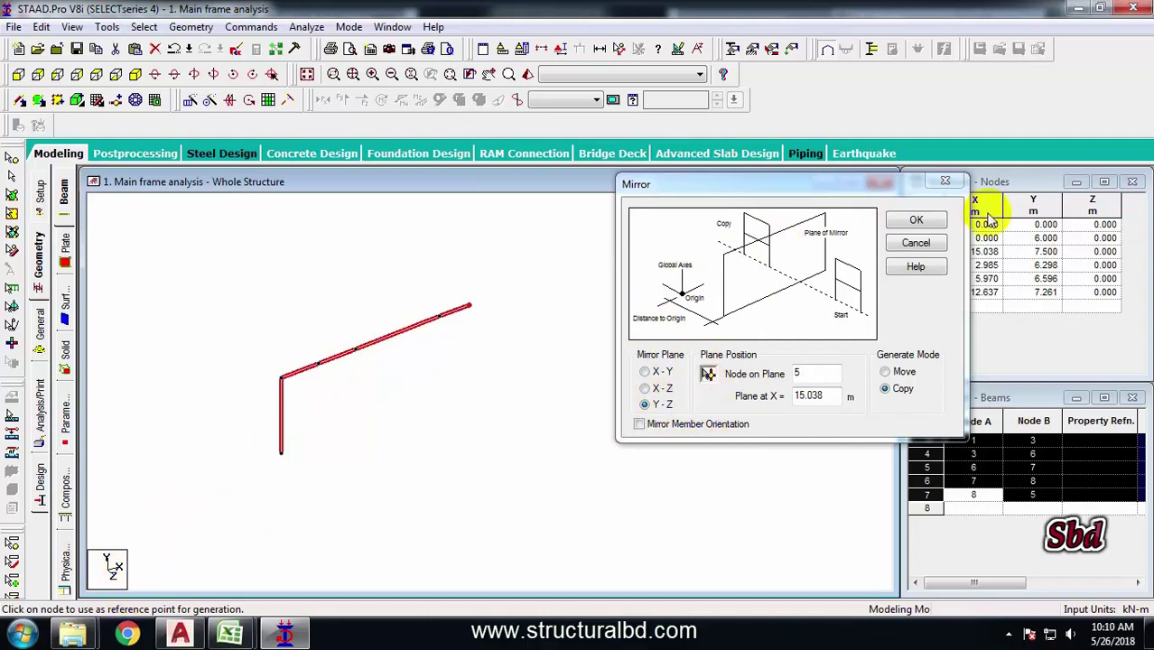
left_click(916, 221)
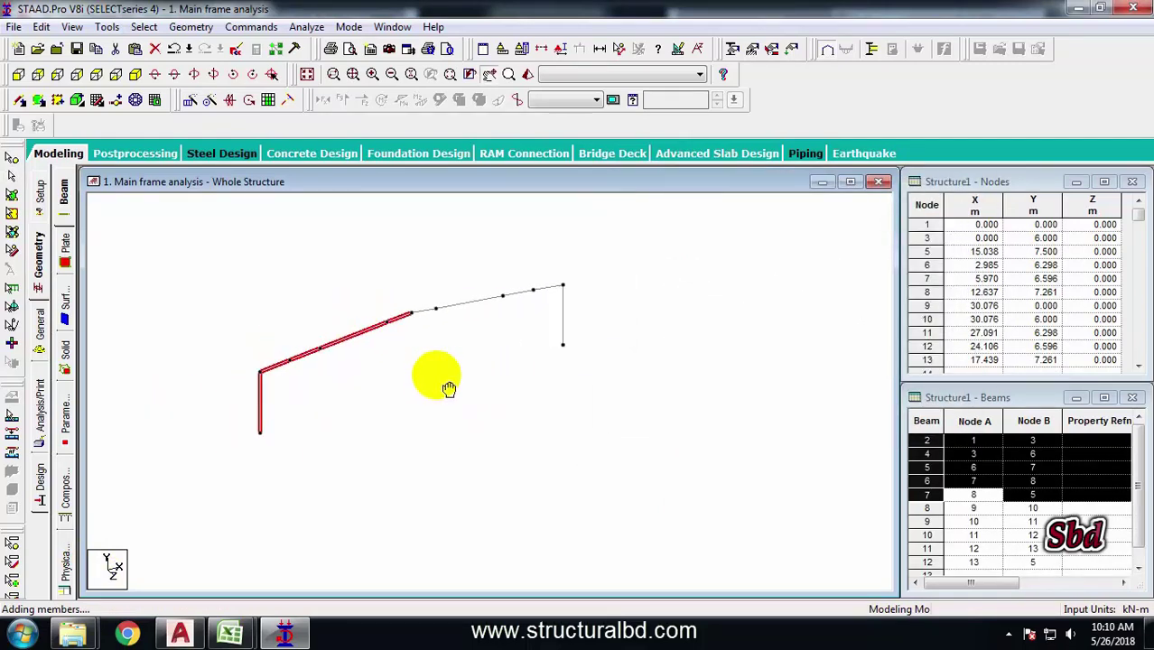
left_click(498, 353)
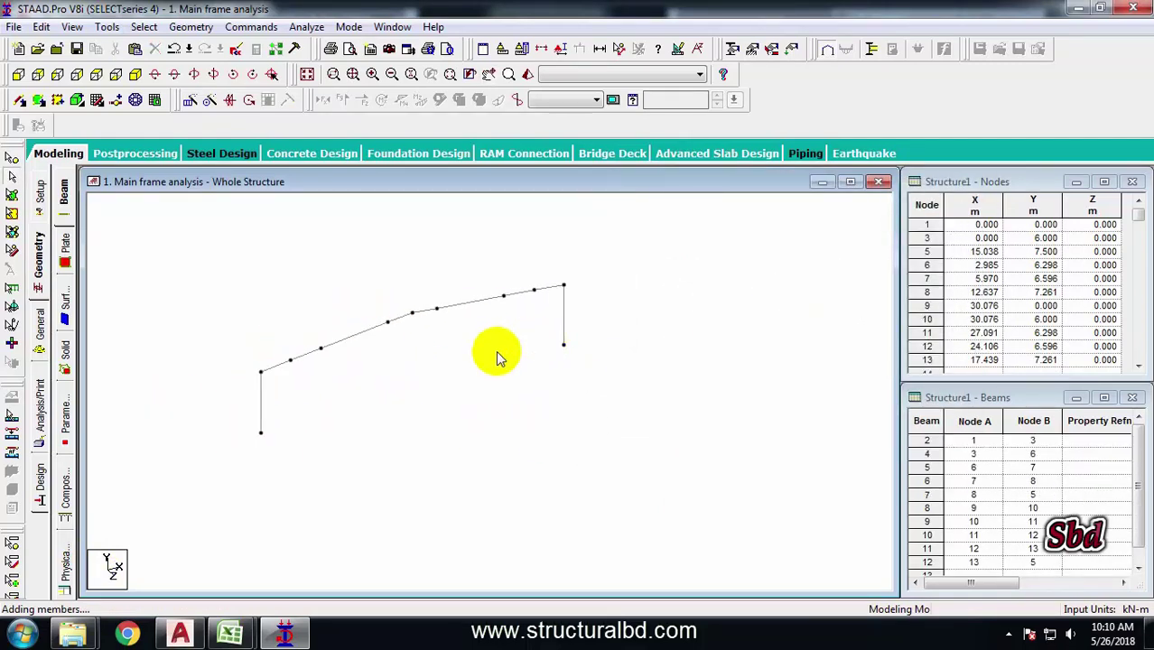
middle_click_drag(498, 354, 452, 450)
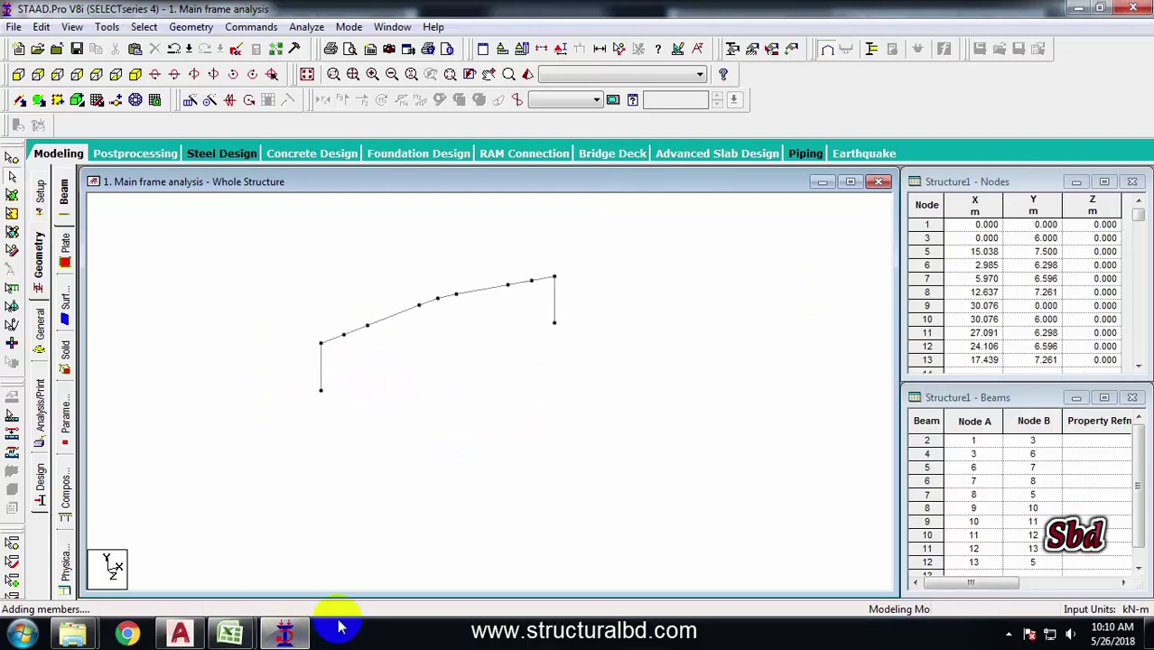
- Open the member section properties, look over the section types available for definition, and close the definition dialog
left_click(40, 332)
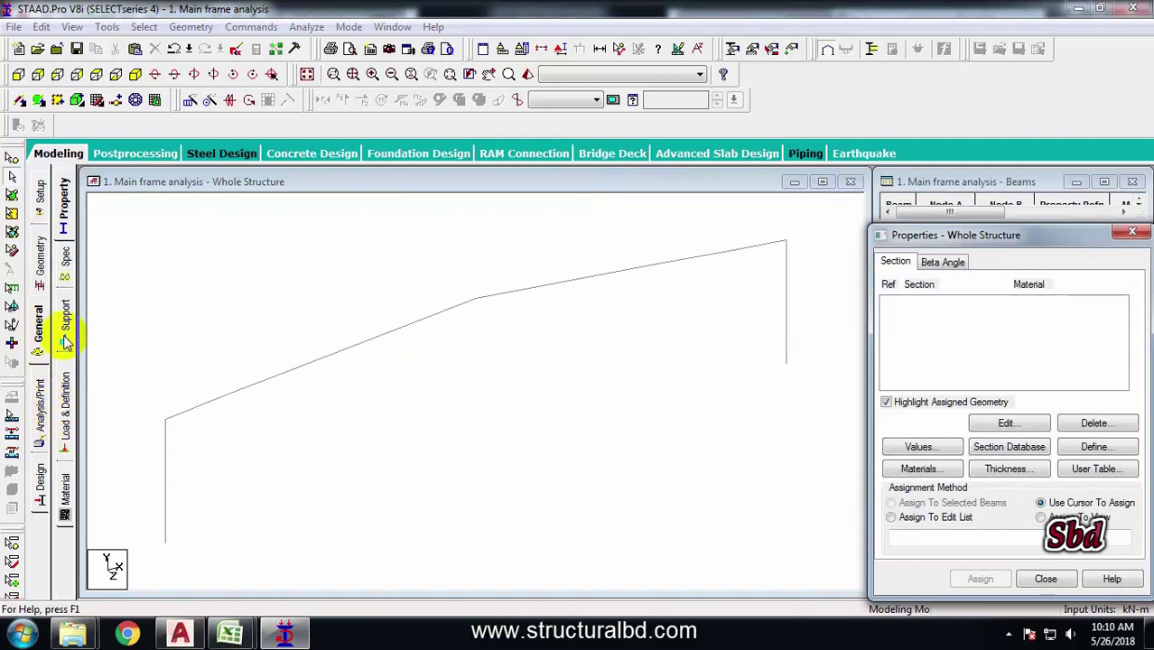
left_click(1097, 448)
left_click_drag(438, 138, 523, 159)
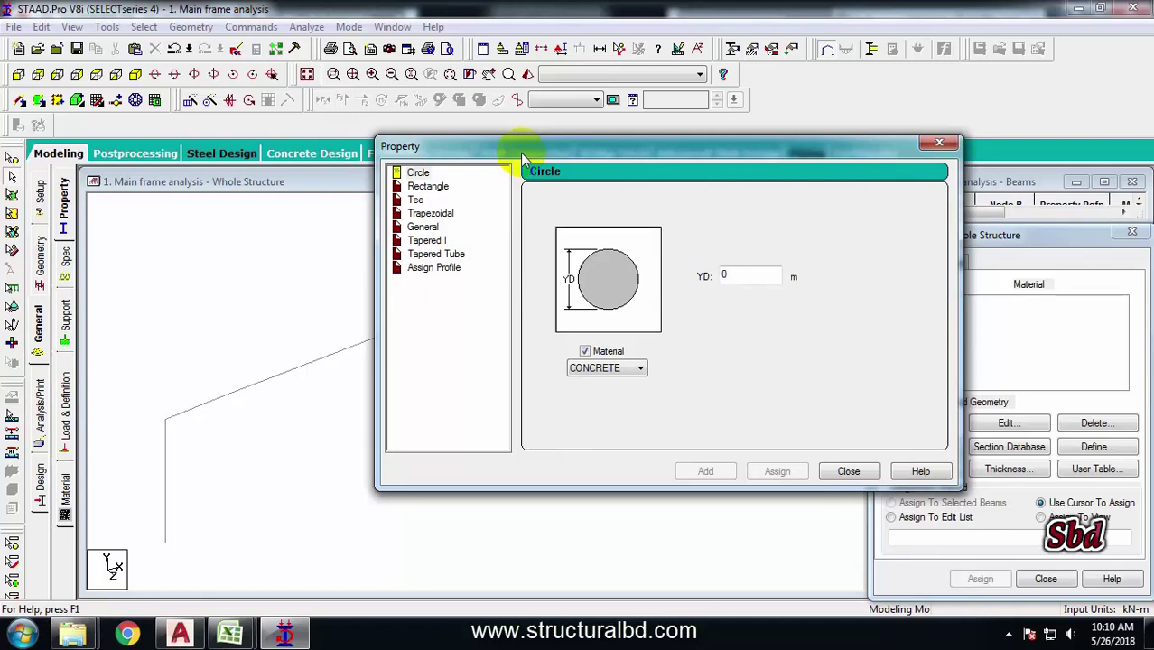
left_click(848, 470)
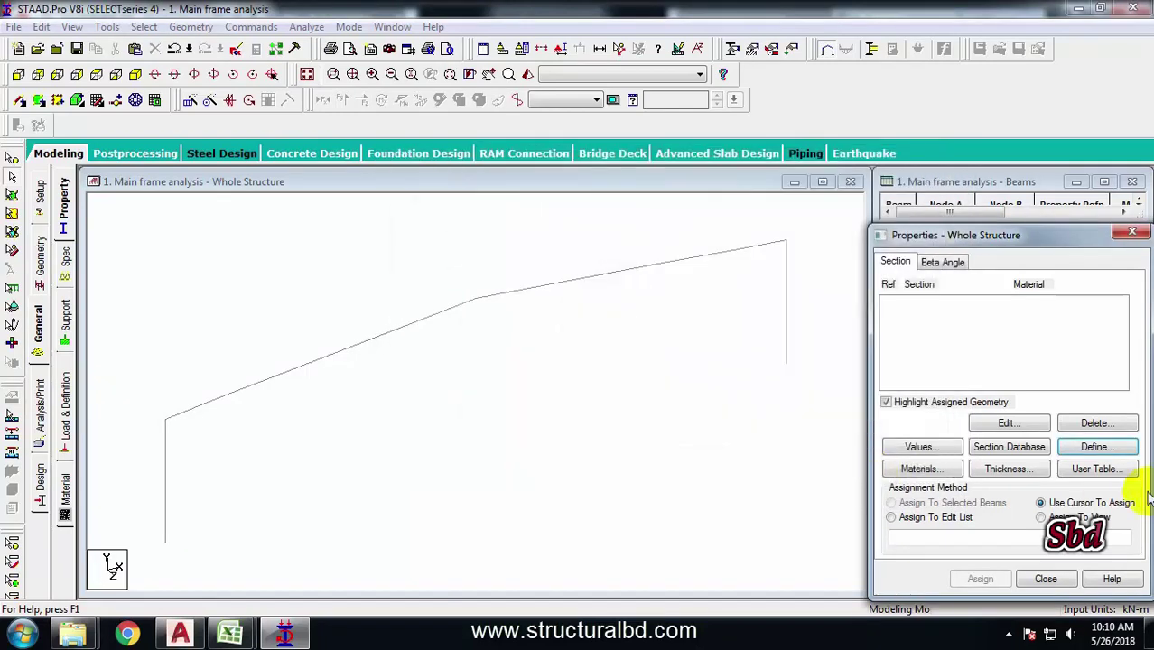
- Add a W5X16 steel section from the American W Shape table of the section database
left_click(1009, 449)
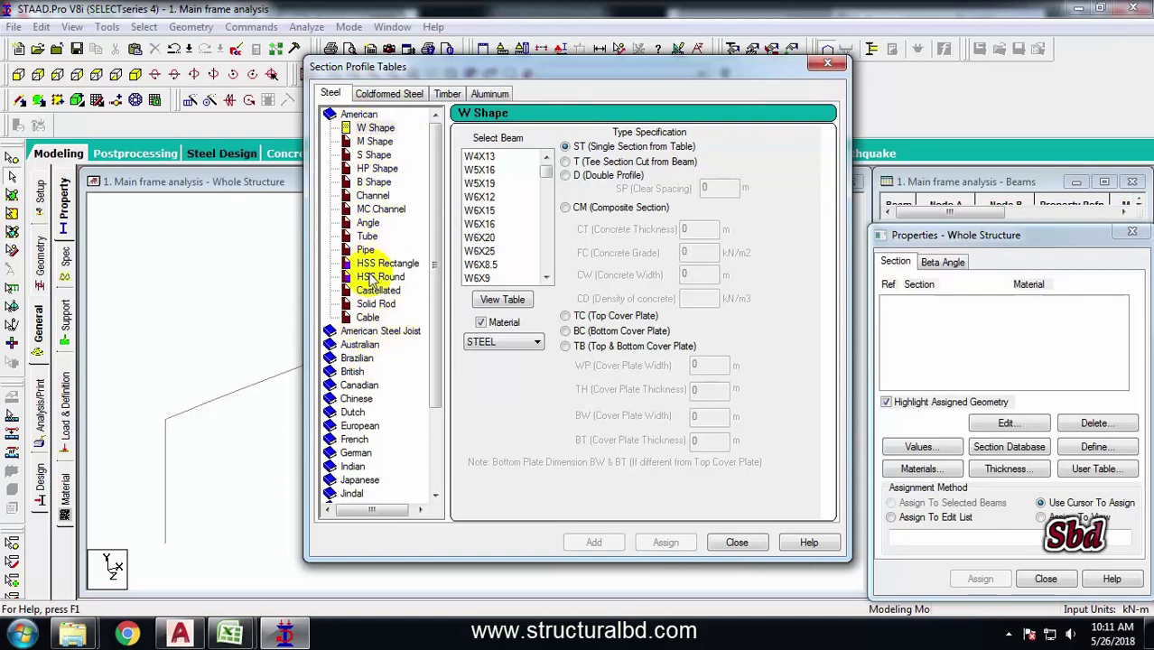
left_click(374, 224)
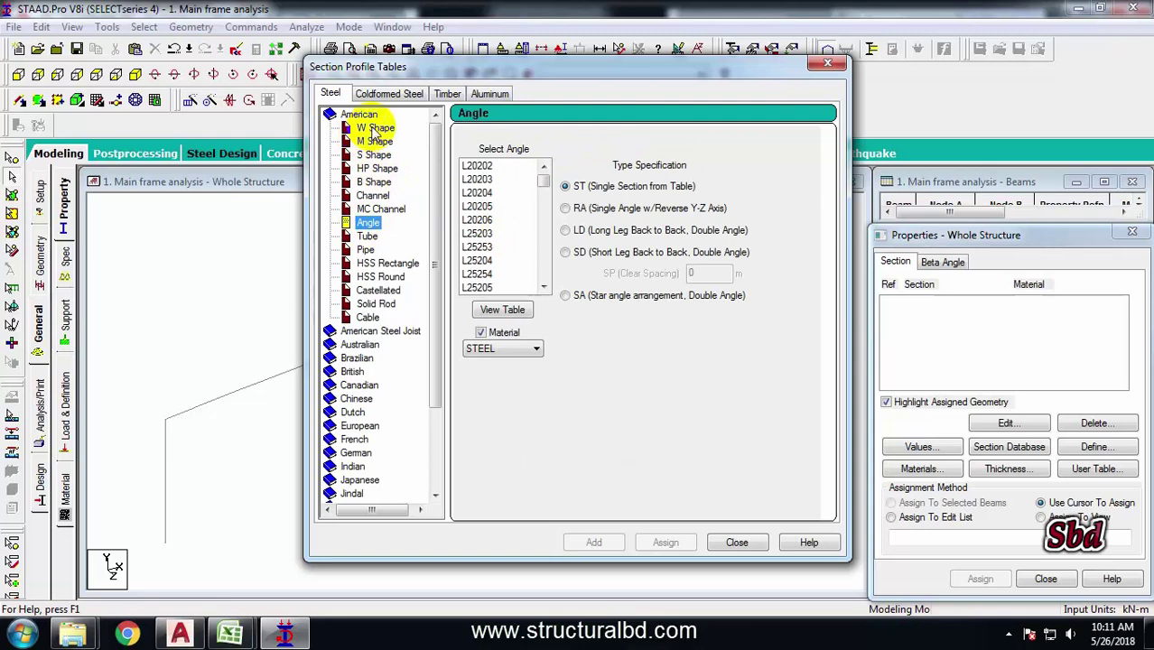
left_click(376, 130)
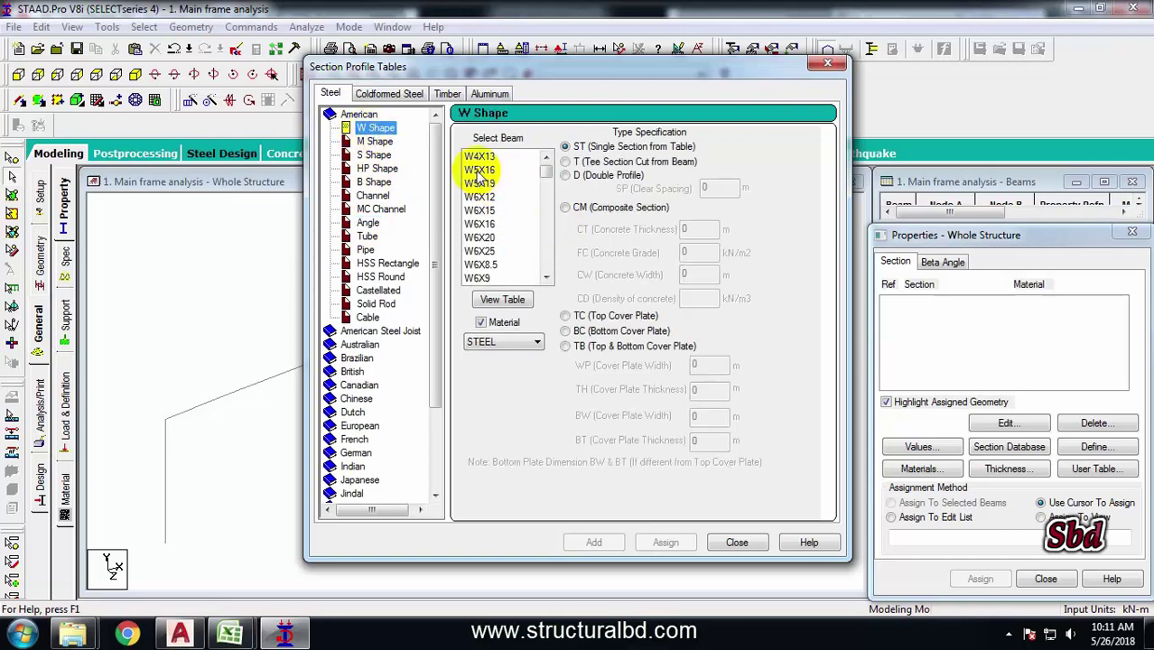
left_click(592, 542)
left_click(736, 543)
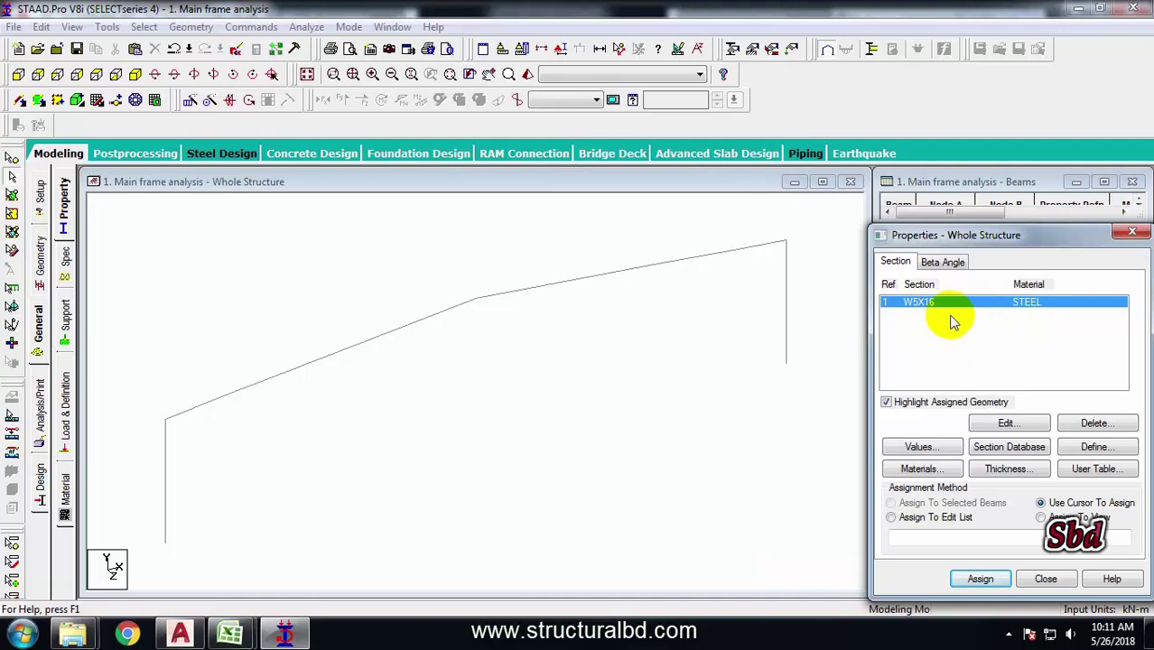
- Delete the W5X16 section from the section list
left_click(915, 304)
left_click(1095, 424)
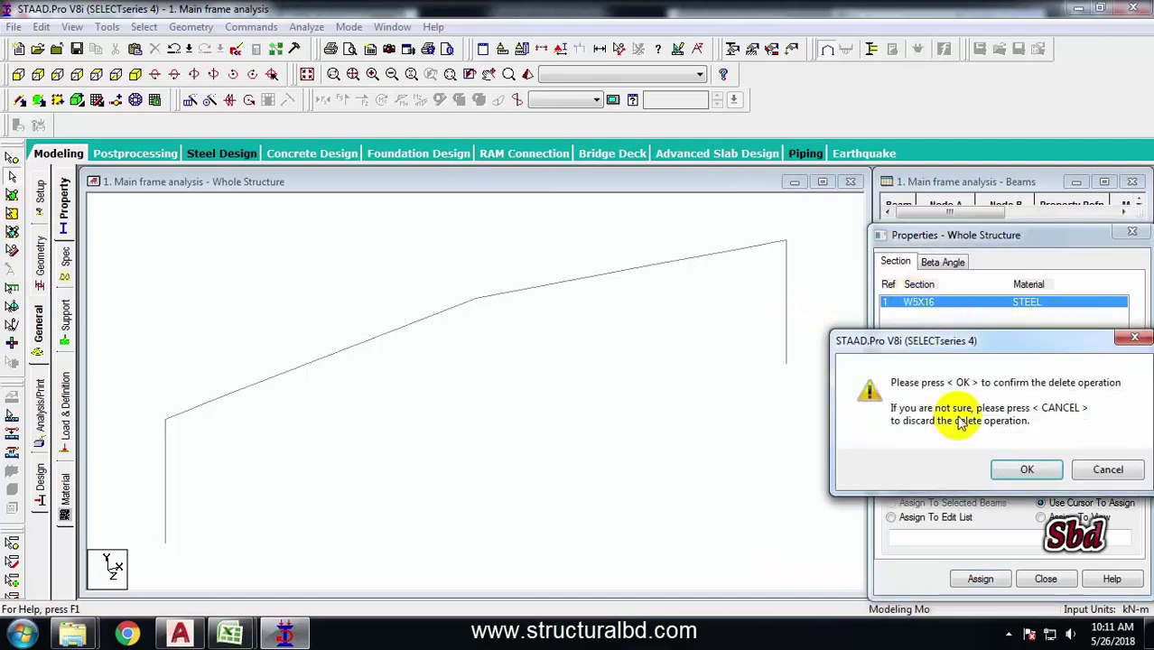
left_click(1024, 471)
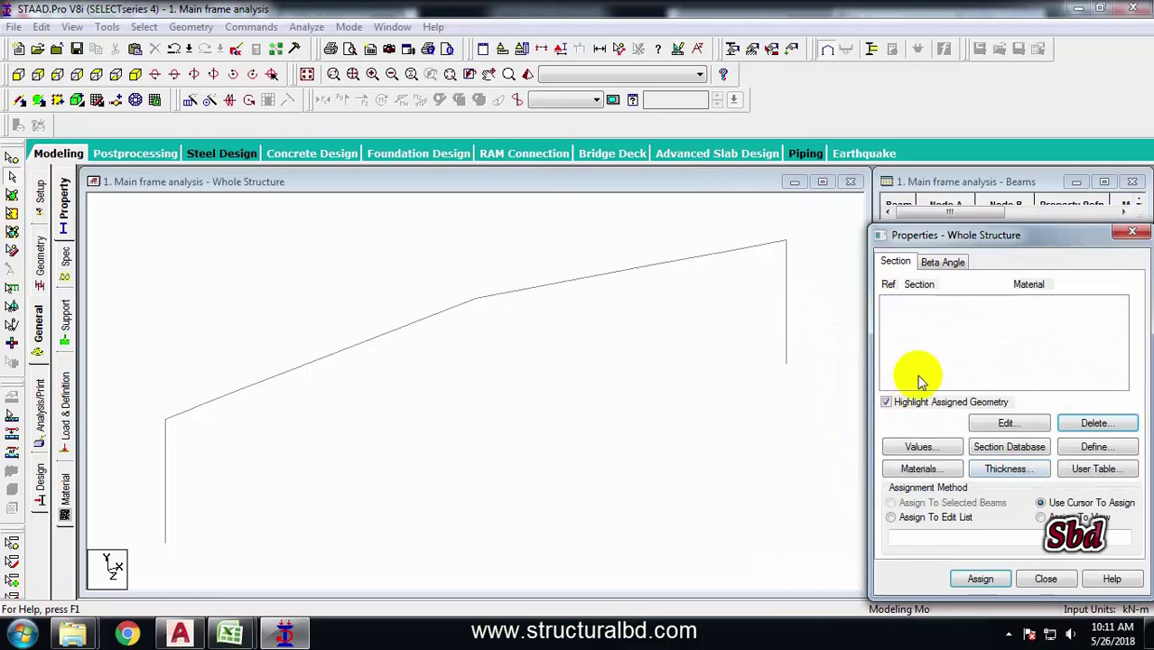
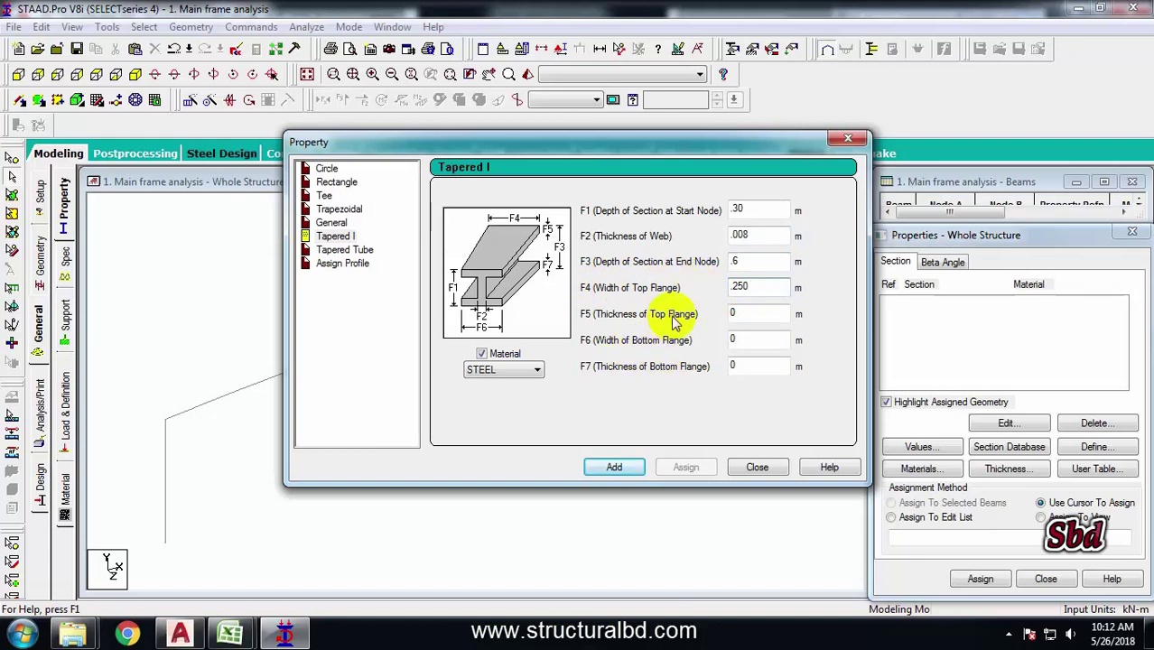
- Set the Tapered I section's top flange thickness to 0.01 m and add the steel section to the list
key("Tab")
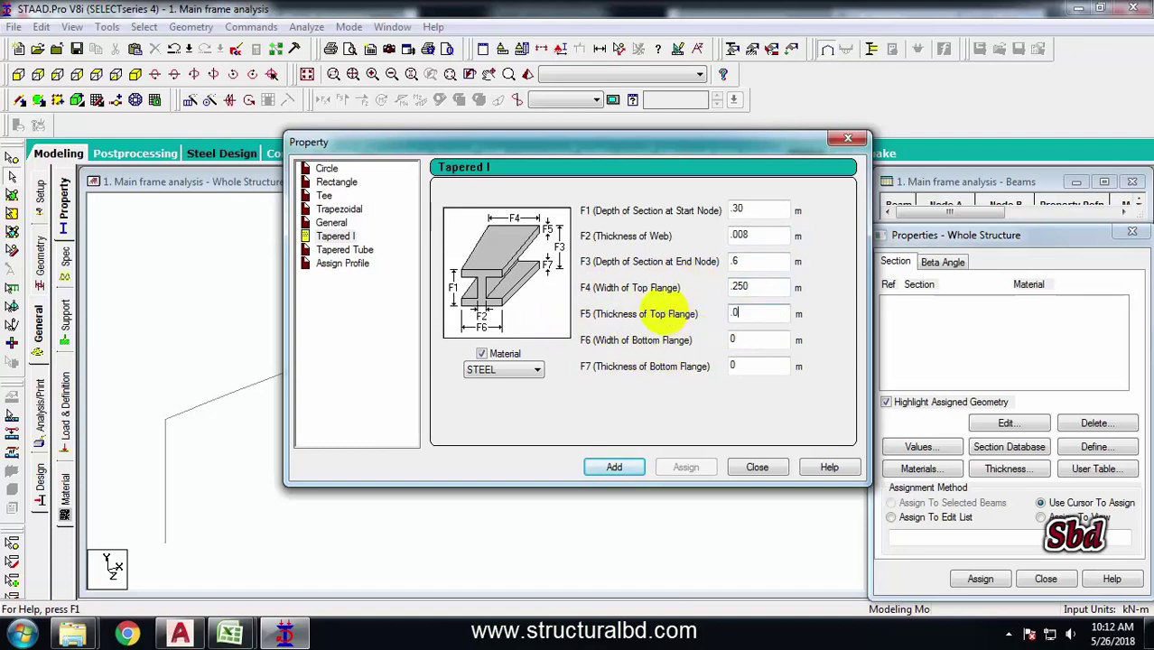
type(".01")
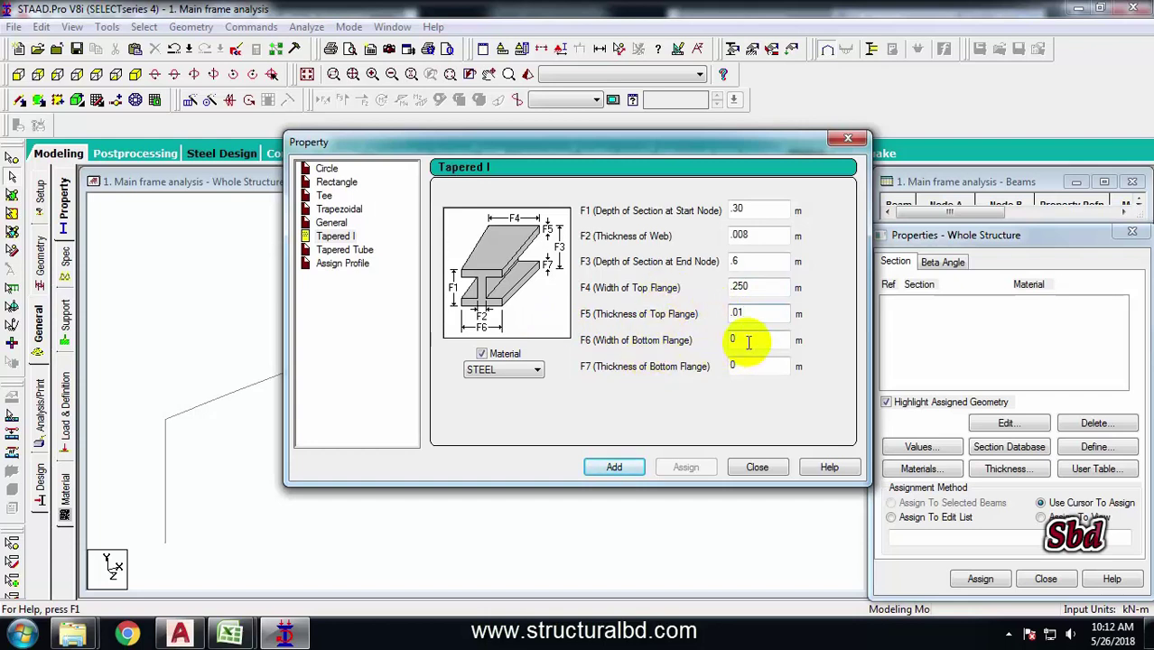
left_click(736, 366)
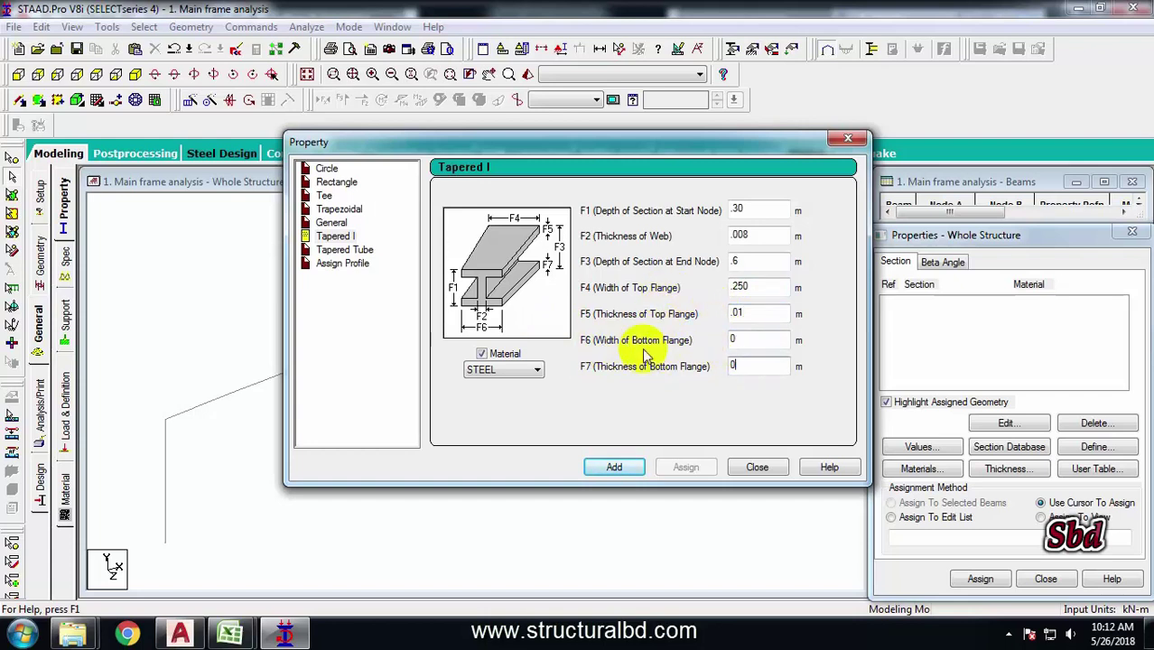
double_click(739, 312)
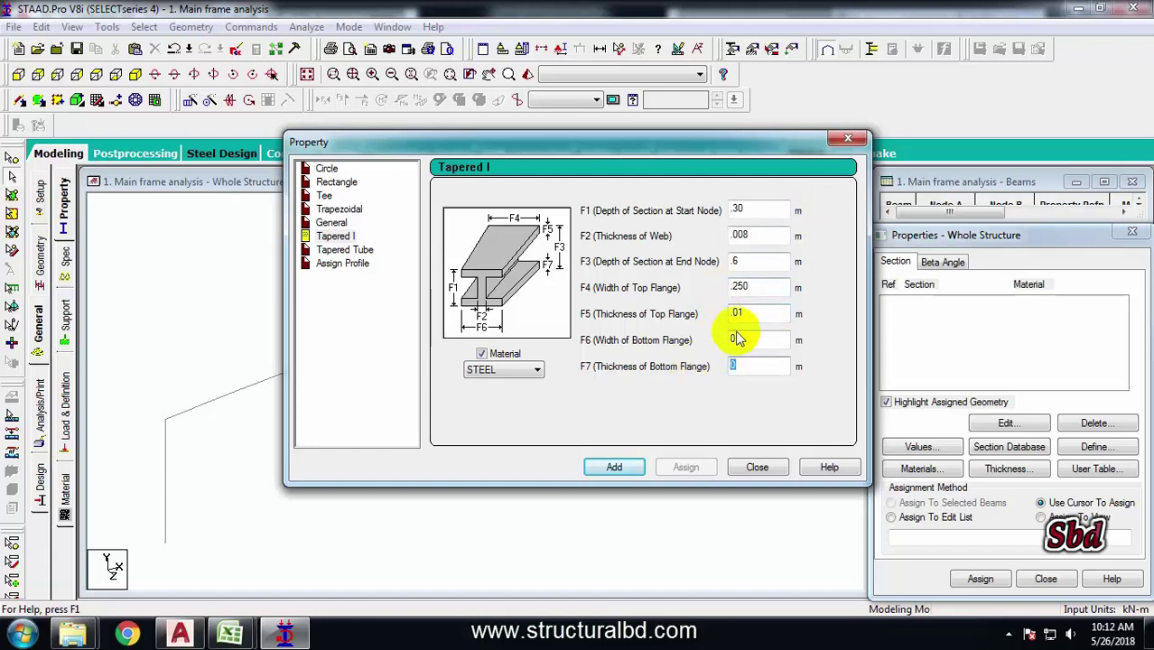
key("Tab")
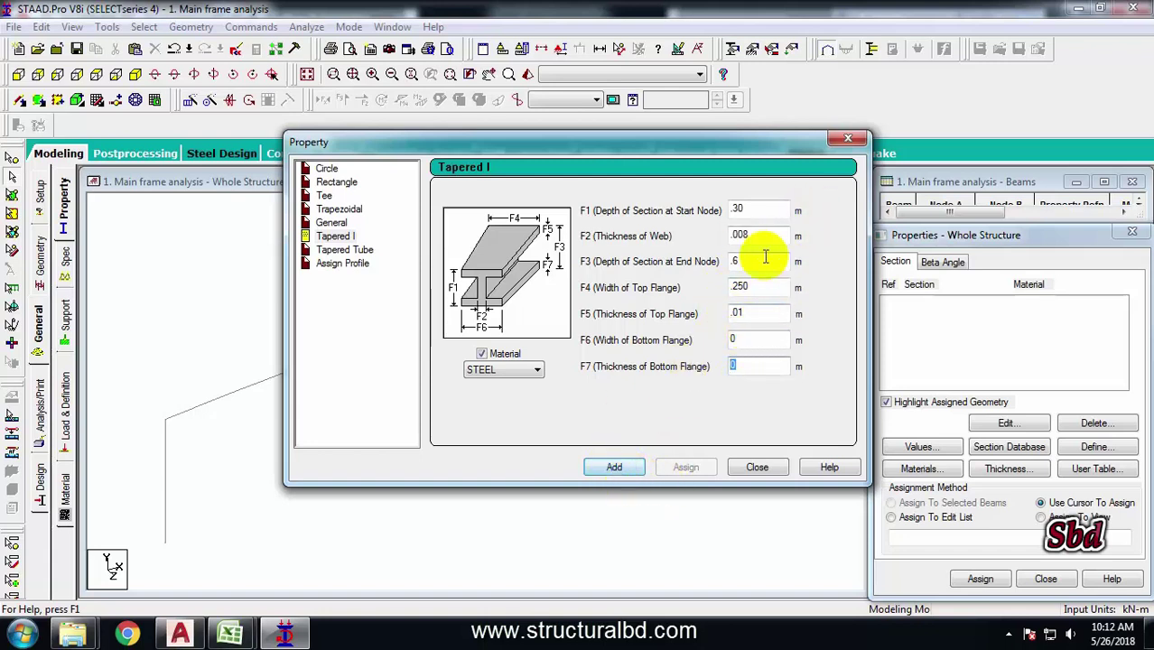
left_click(616, 468)
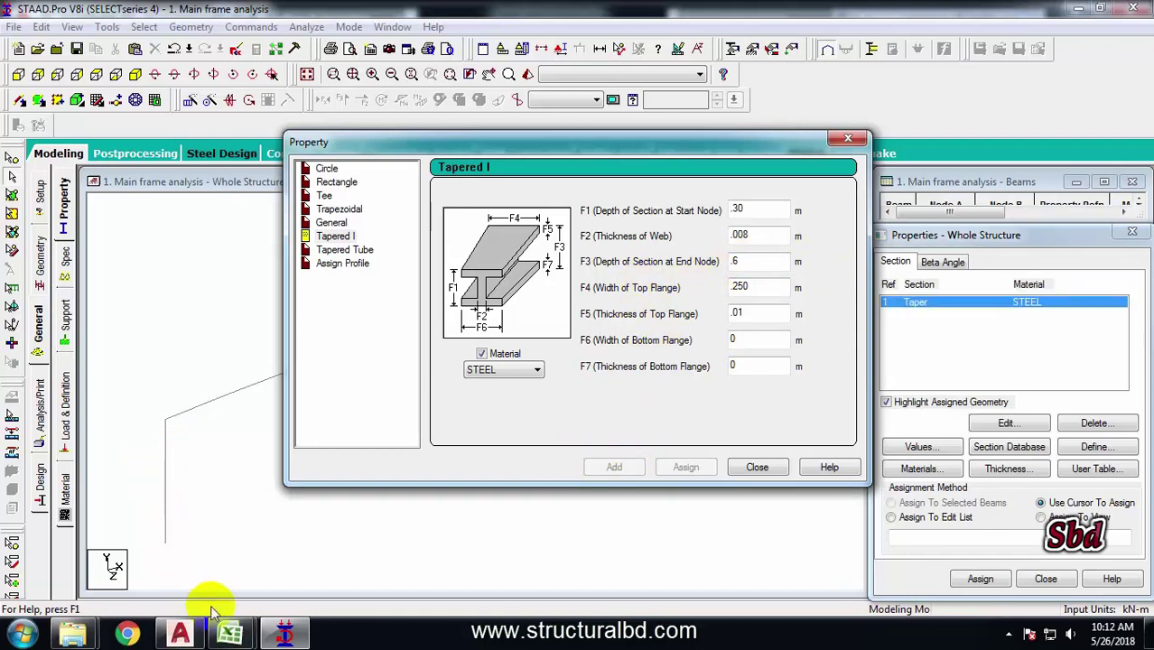
- Examine the column and the haunched rafter near the gutter in the AutoCAD drawing, and return to STAAD.Pro
left_click(202, 637)
scroll(399, 305, "up", 5)
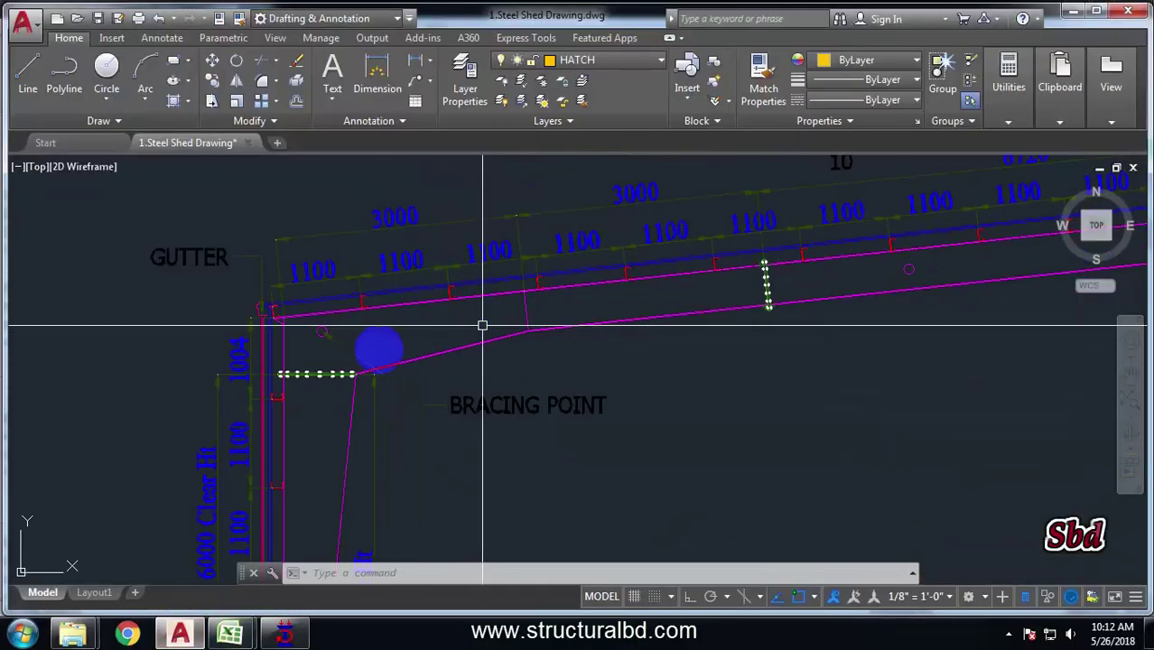
scroll(449, 307, "down", 5)
left_click(284, 635)
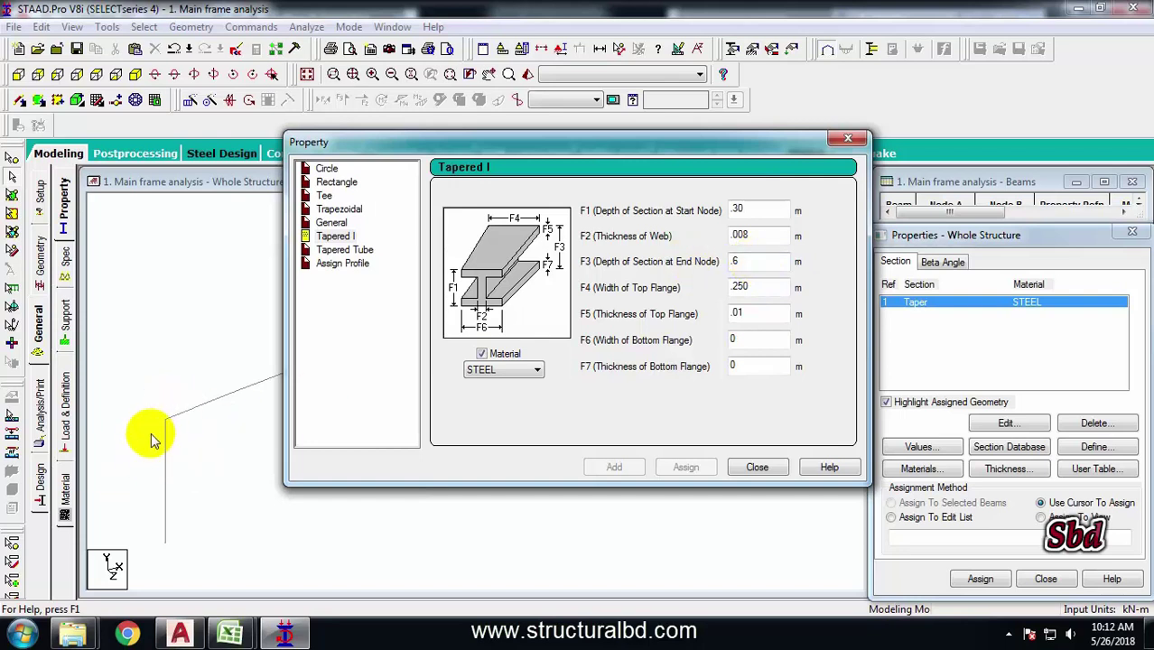
left_click(181, 633)
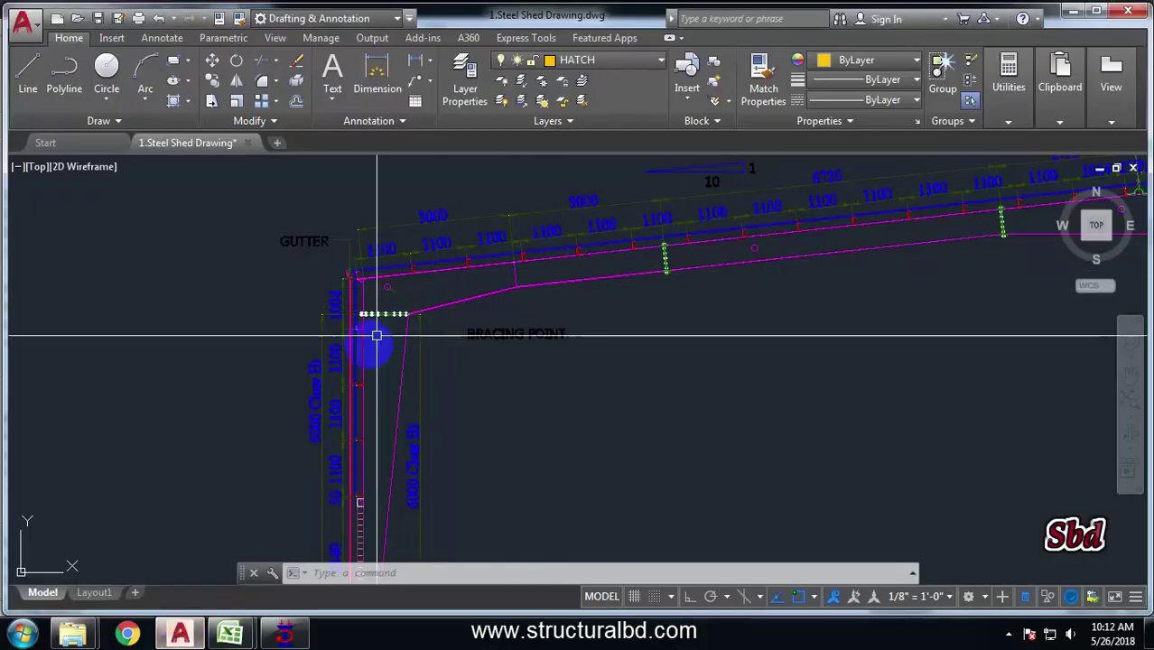
middle_click_drag(377, 336, 433, 271)
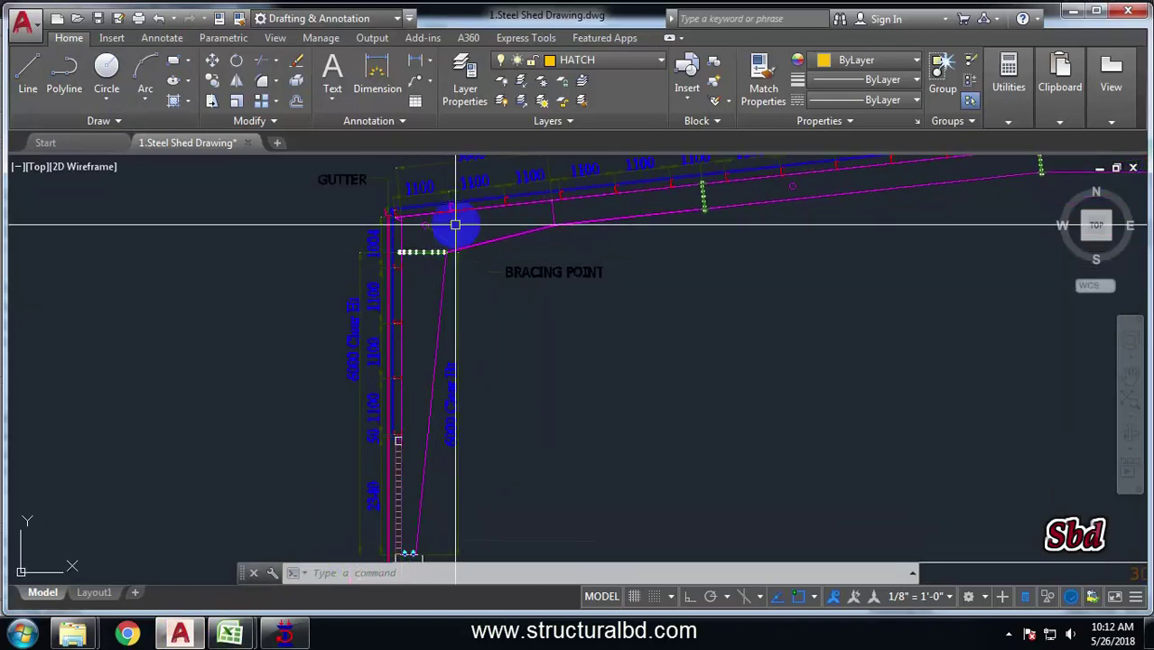
middle_click_drag(455, 225, 455, 269)
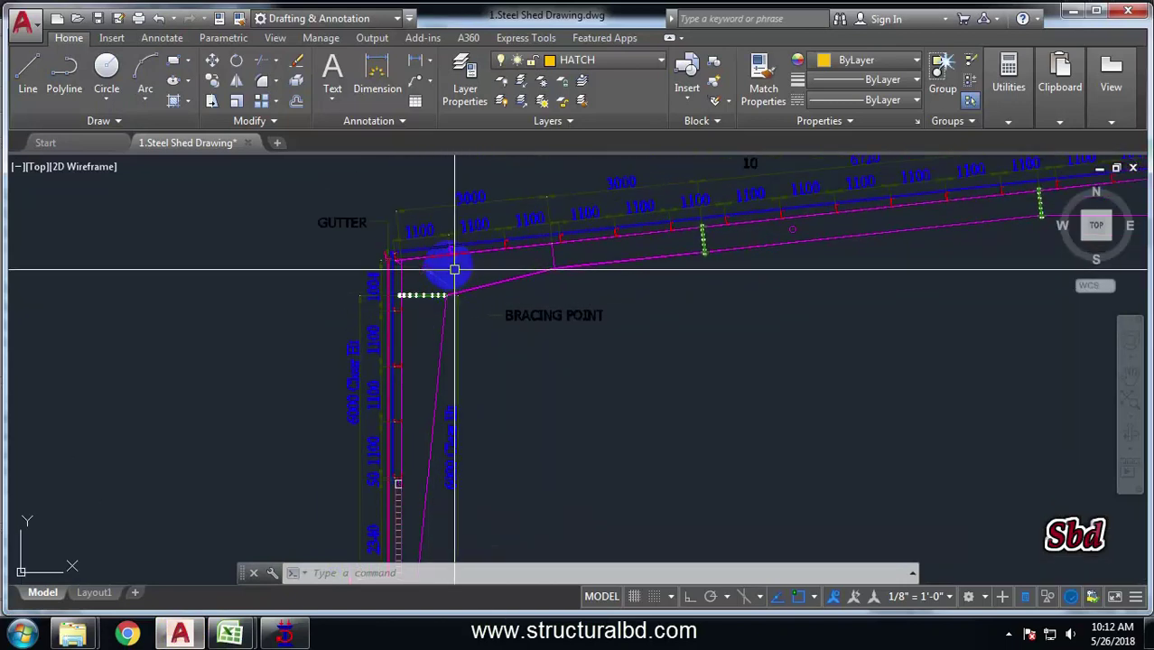
left_click(273, 626)
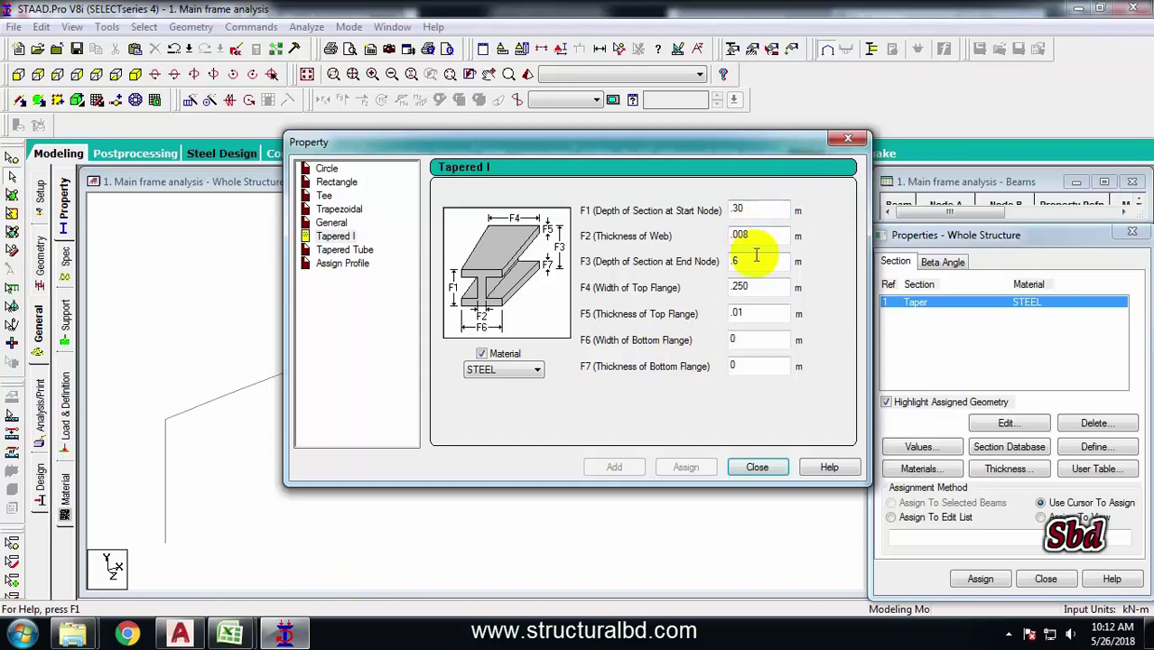
- Add a second Tapered I section with the top flange thickness set to 0.008 m
left_click(783, 312)
type(".00")
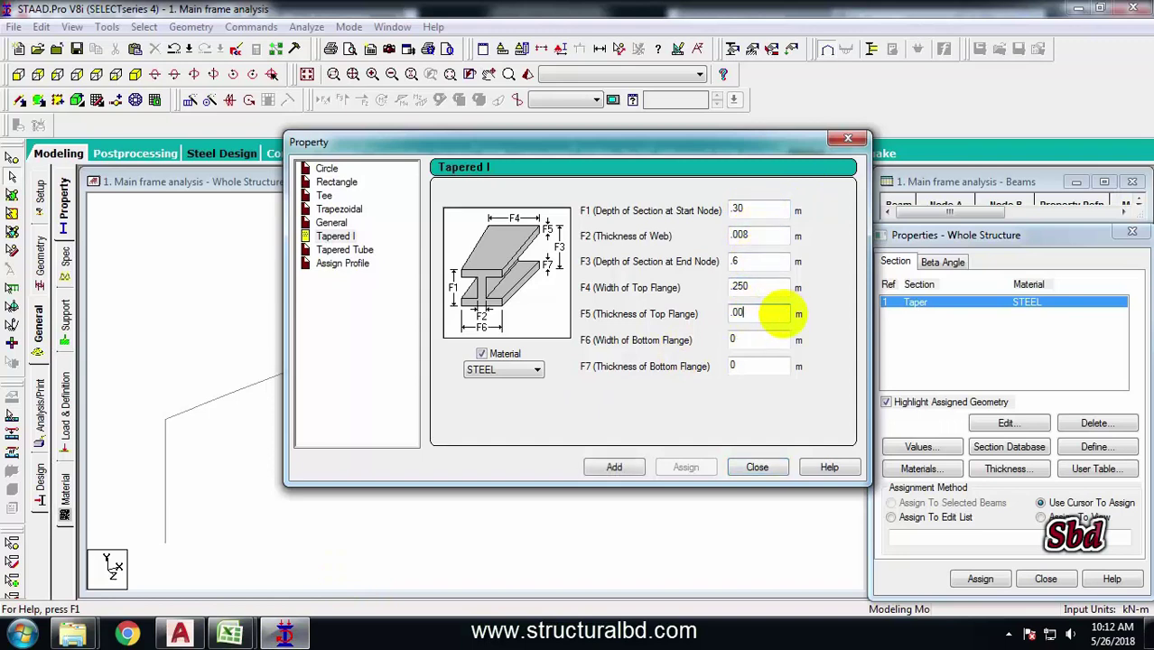
type("8")
left_click(615, 467)
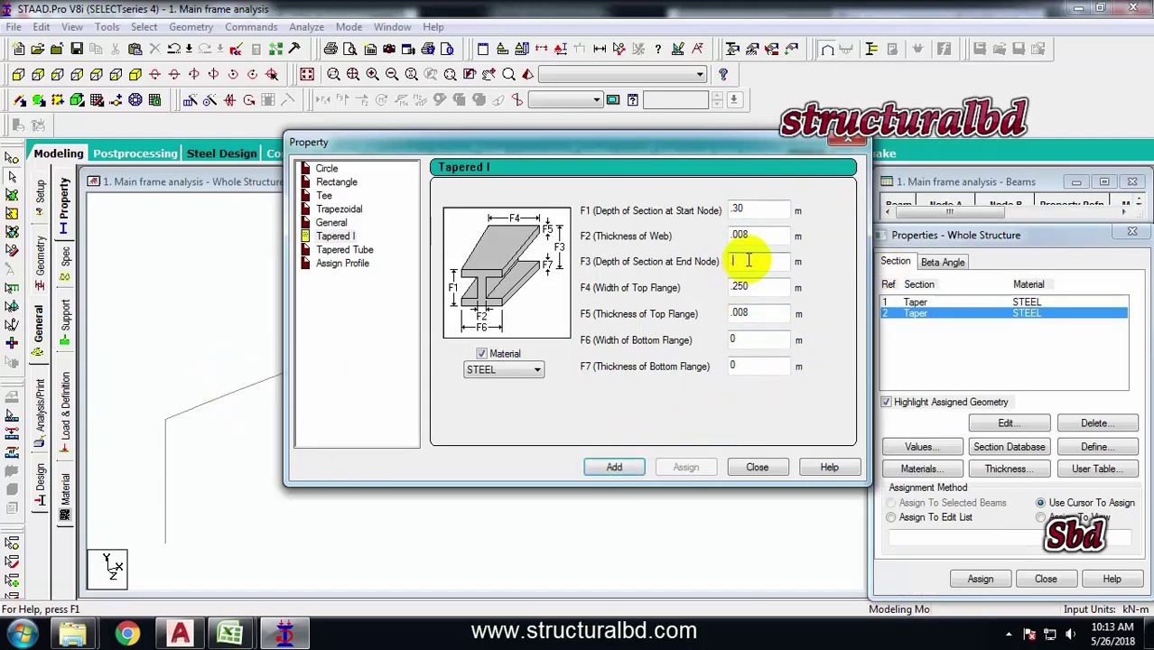
- Add a third Tapered I section with an end node depth of 0.3 m and a web thickness of 0.006 m
type(".3")
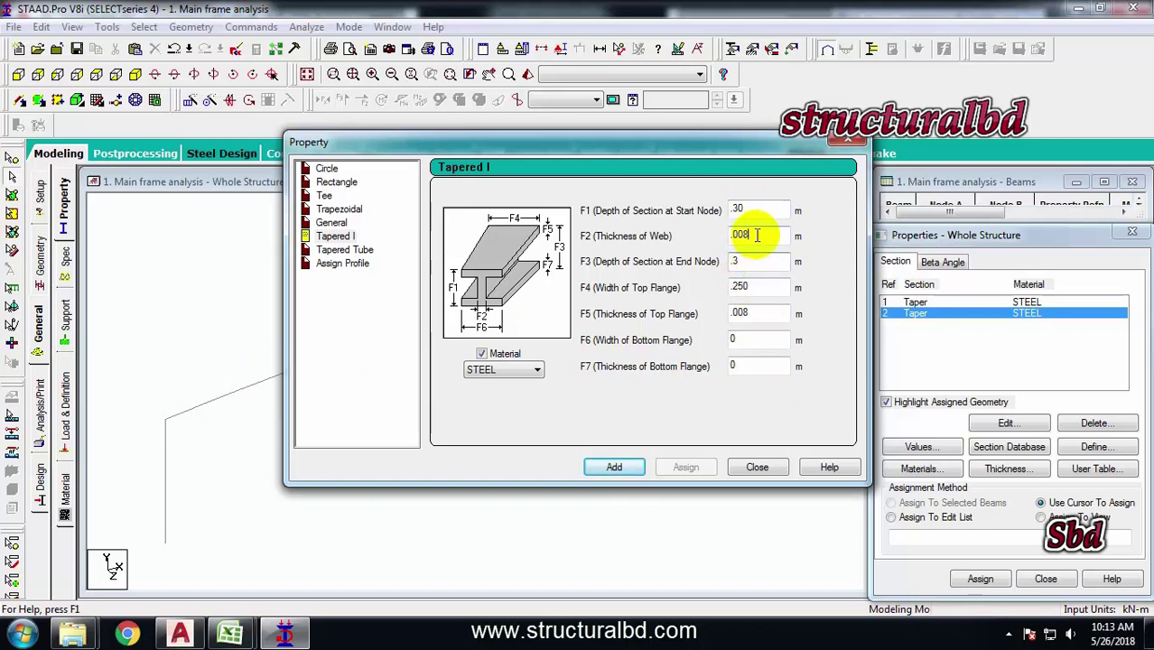
type(".006")
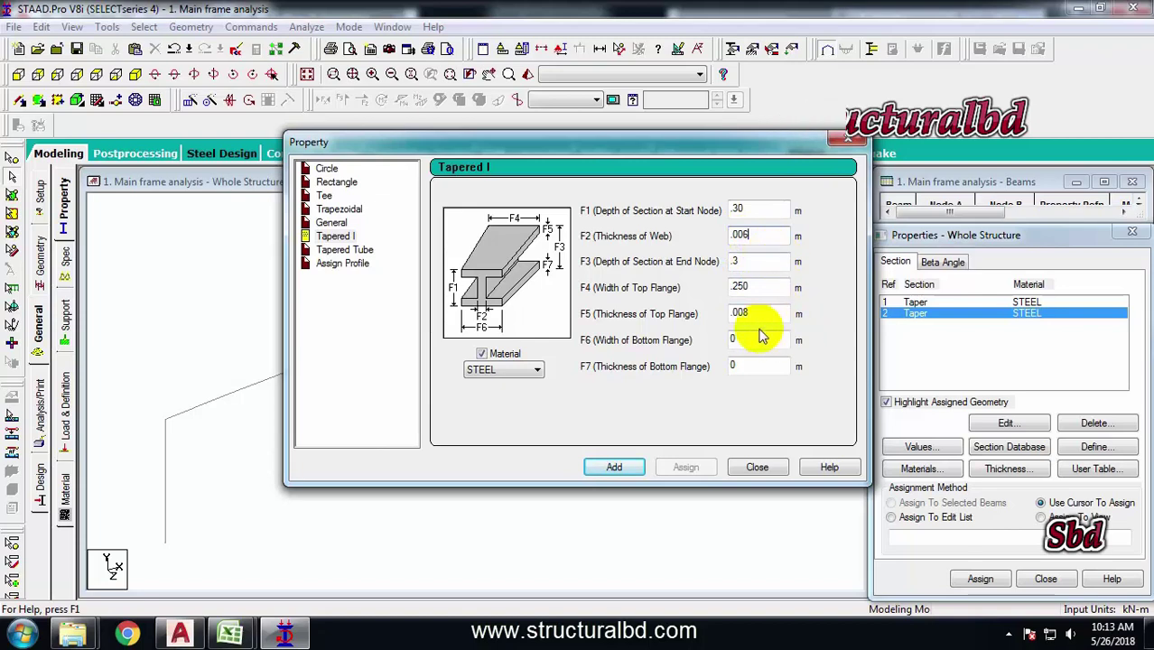
left_click(614, 467)
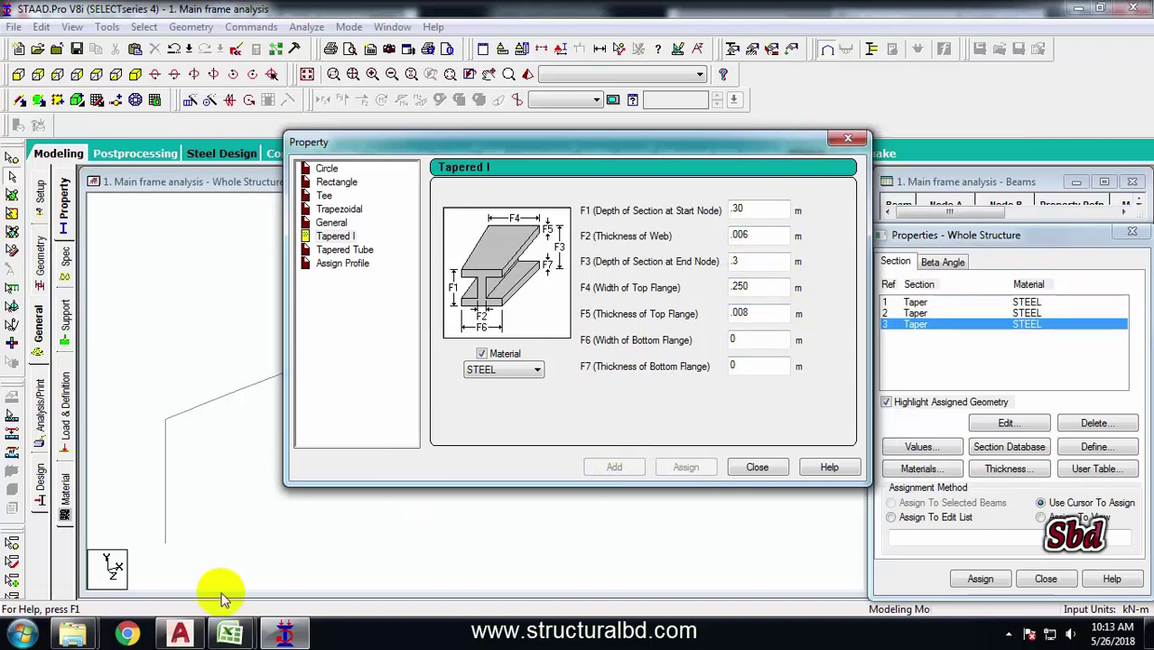
- Check the rafter near the ridge in AutoCAD, and add a fourth Tapered I section with a 0.50 m end node depth in STAAD.Pro
left_click(181, 635)
scroll(618, 318, "down", 5)
scroll(709, 310, "up", 5)
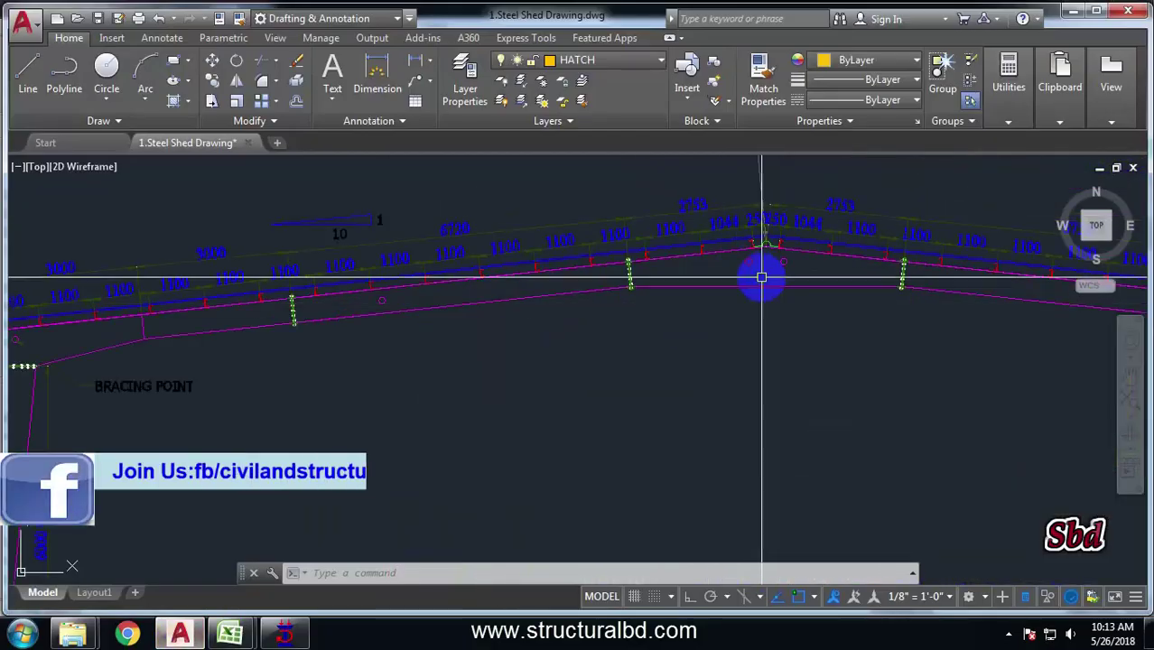
left_click(283, 633)
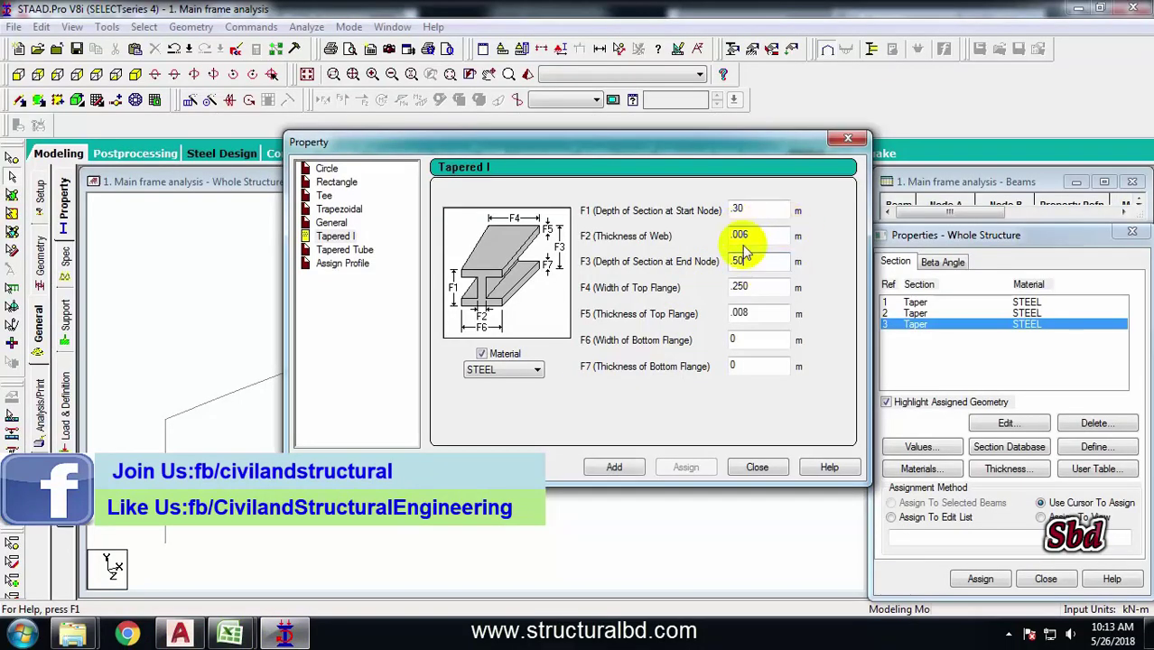
left_click(614, 466)
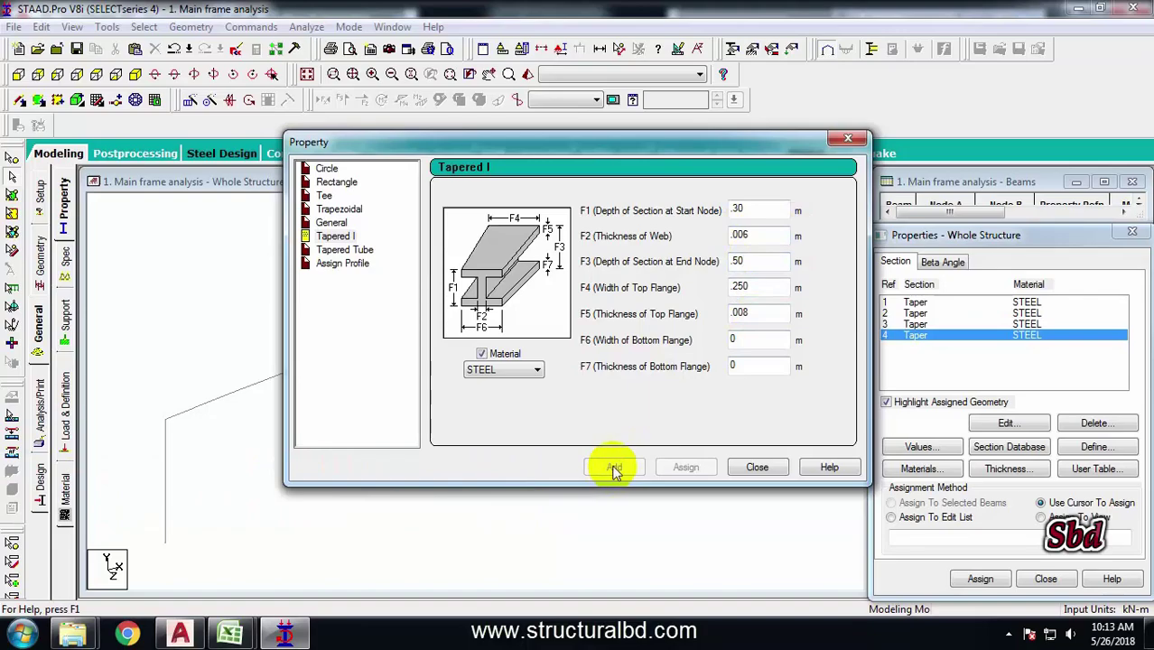
- Review the whole frame section in the AutoCAD drawing, return to STAAD.Pro, and close the section definition dialog
left_click(179, 634)
scroll(669, 278, "down", 3)
scroll(300, 336, "up", 1)
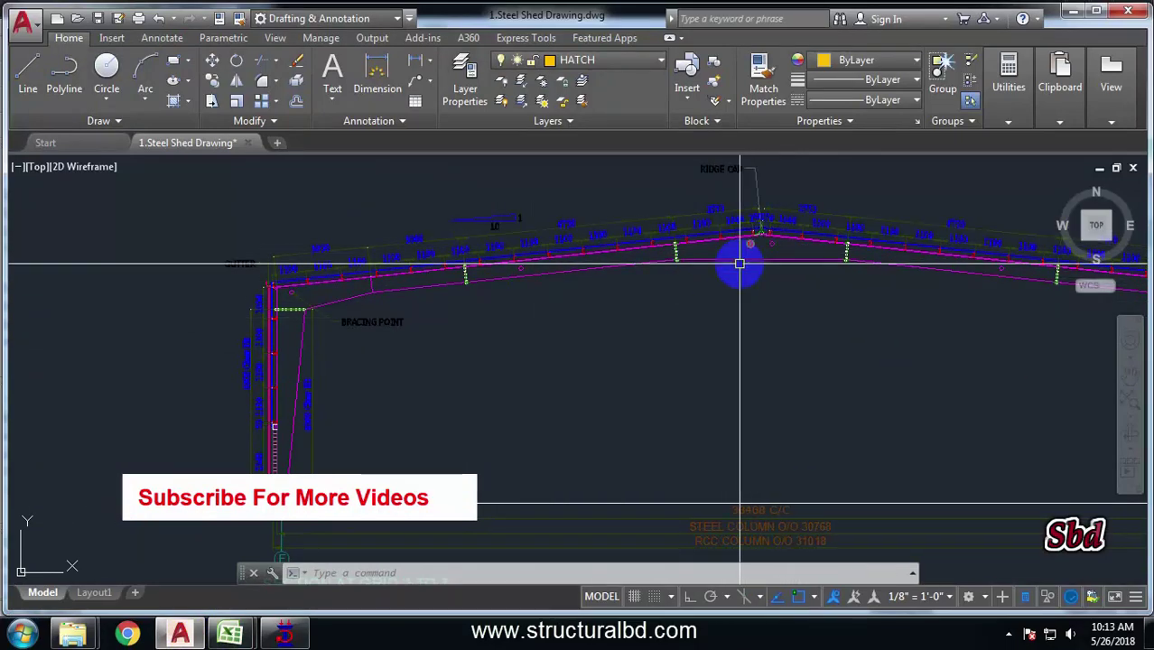
left_click(284, 633)
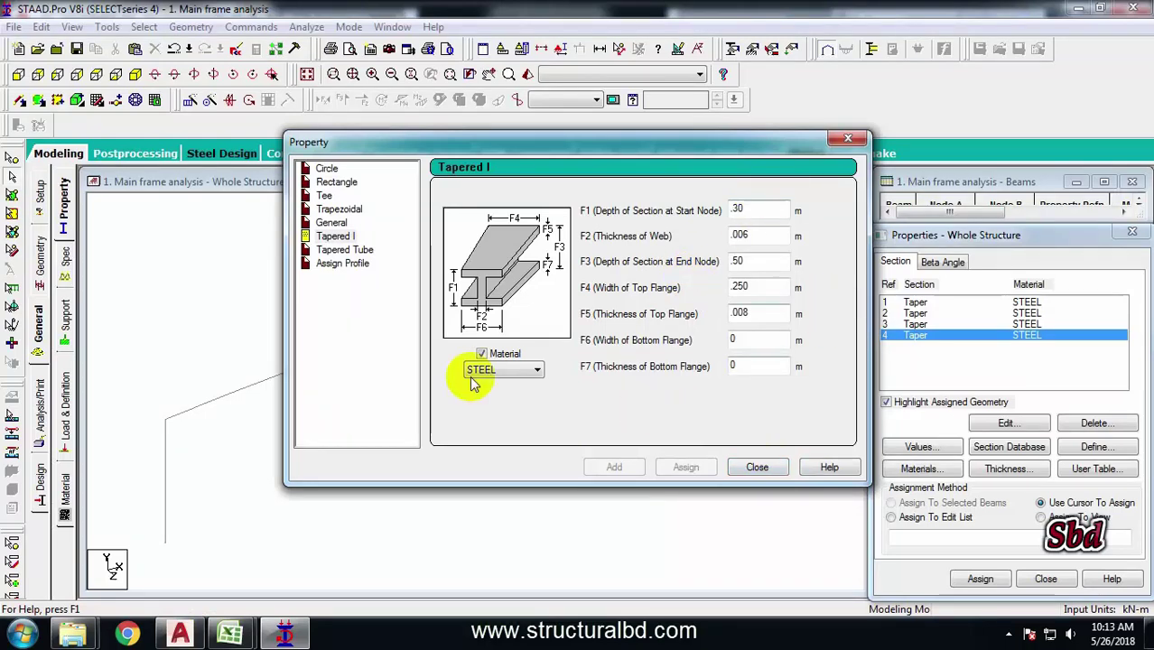
left_click(758, 468)
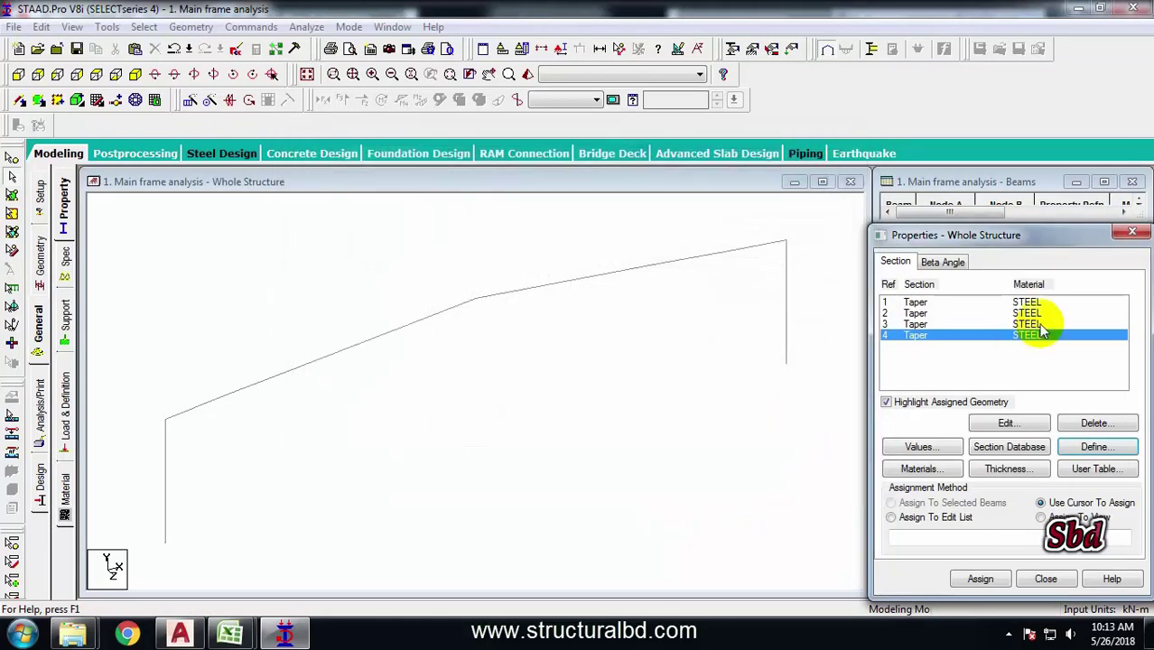
- Assign the first tapered section to both columns of the frame
left_click(924, 304)
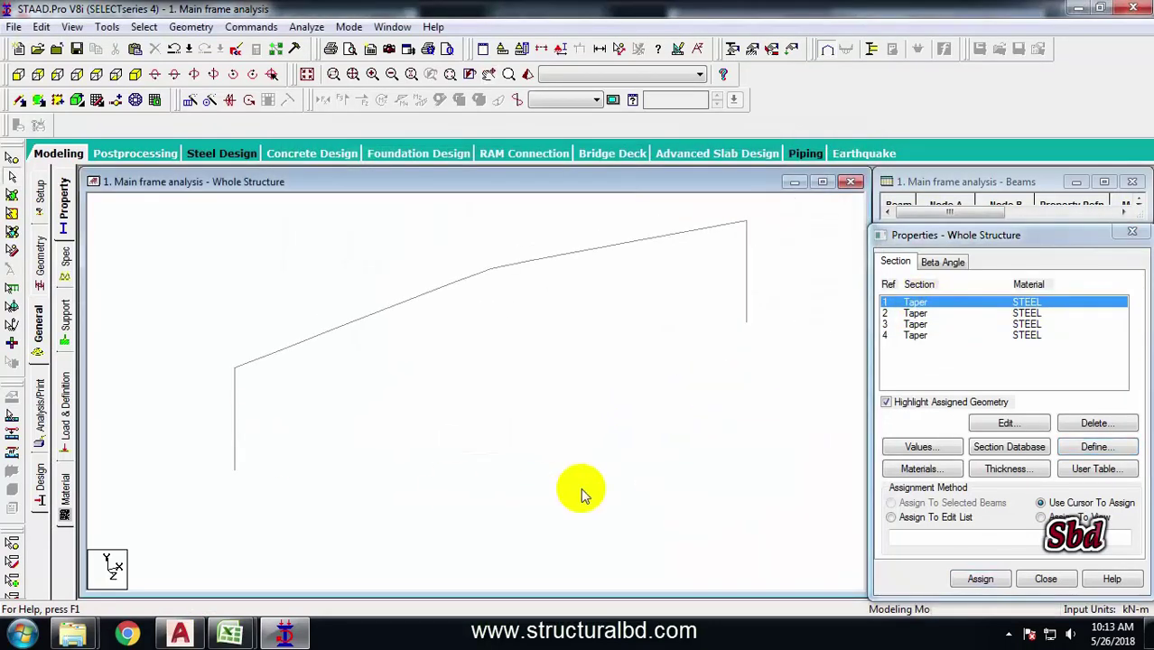
left_click(747, 269, "ctrl")
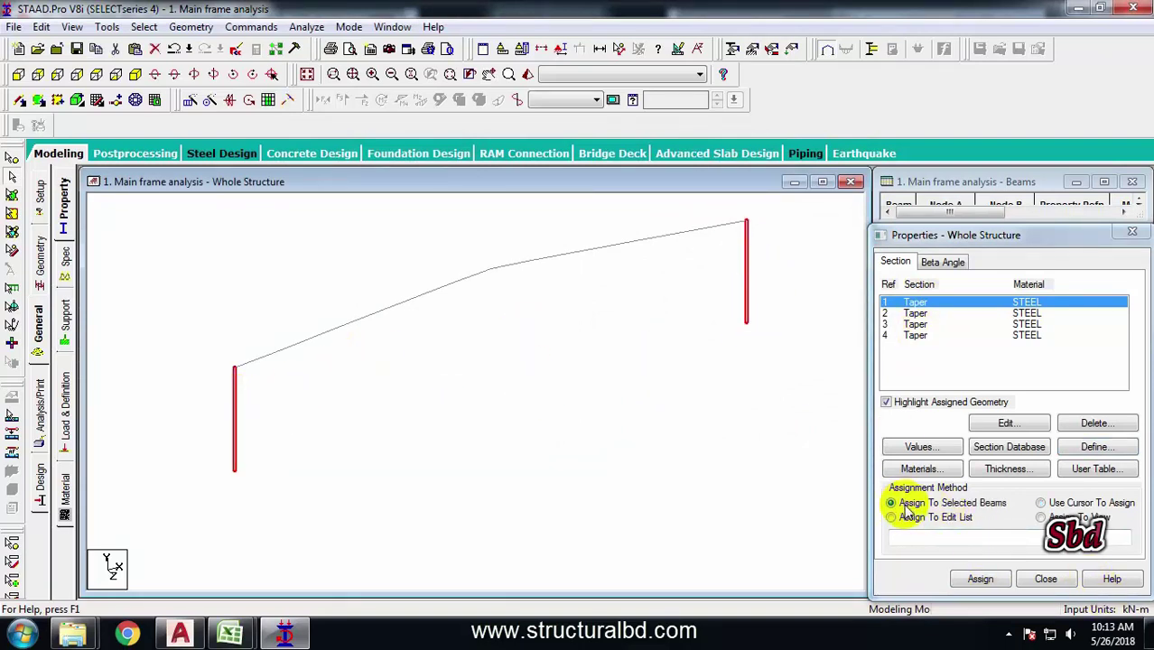
left_click(981, 579)
left_click(1026, 458)
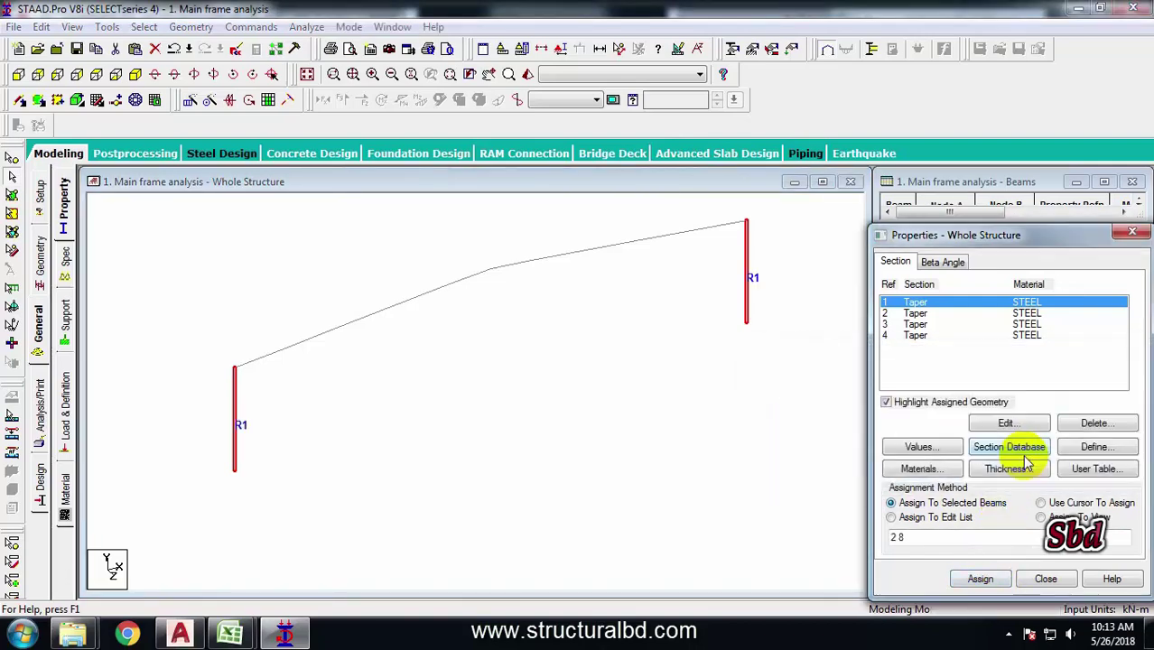
left_click(438, 393)
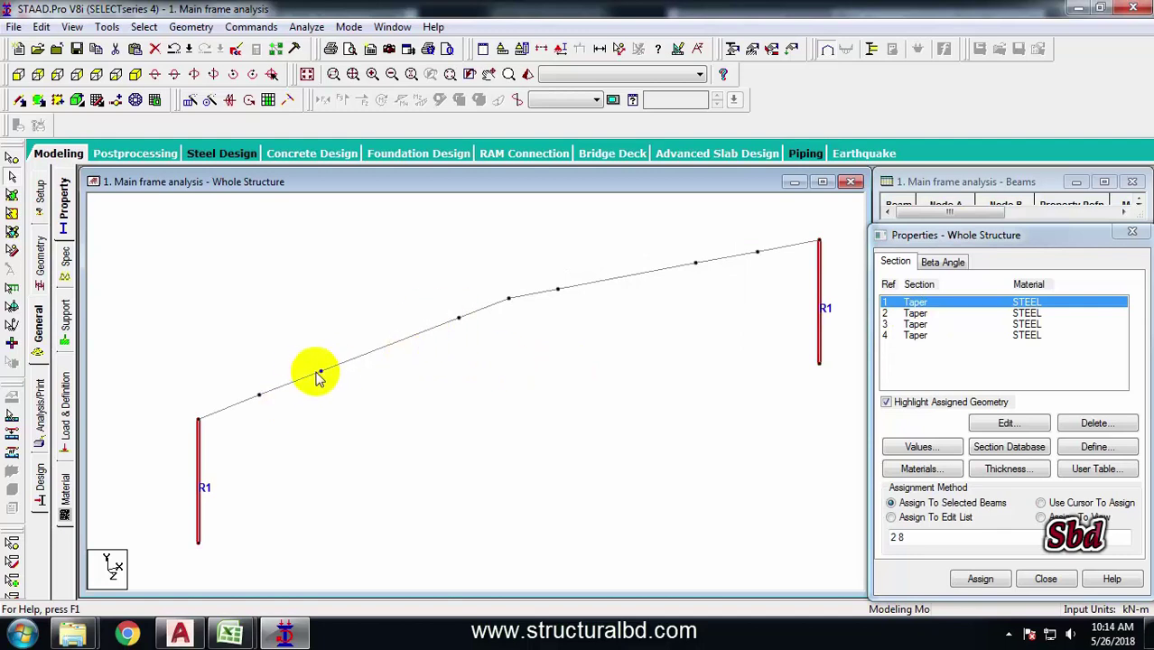
- Assign the second tapered section to the two rafter segments that meet the columns
left_click(917, 314)
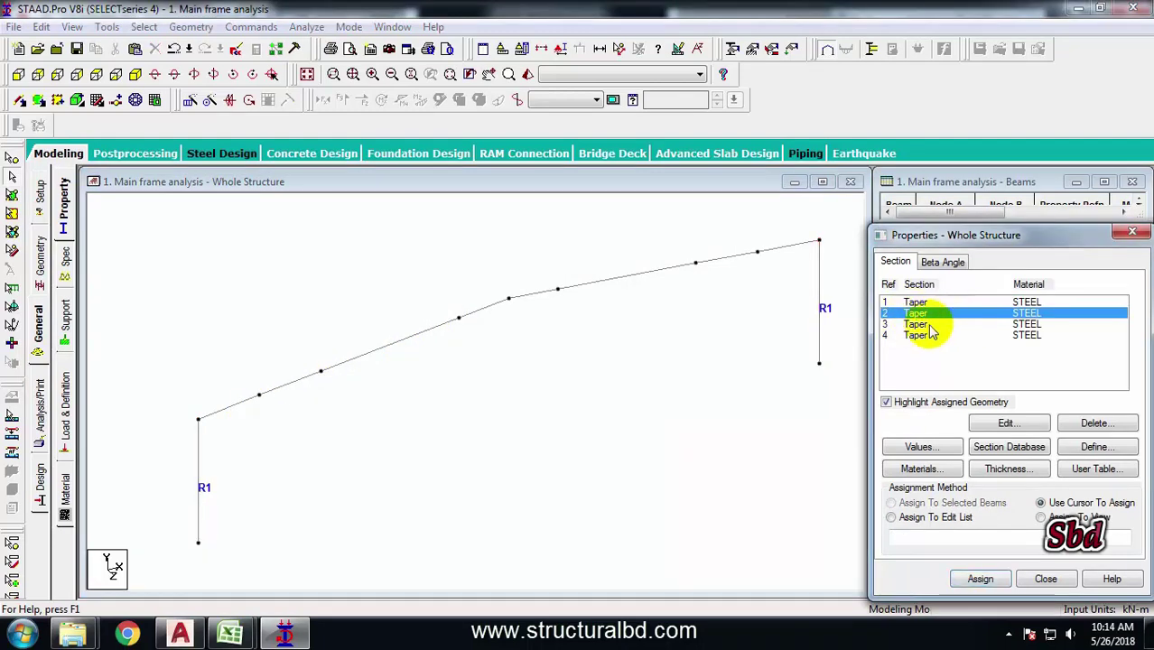
left_click(227, 406)
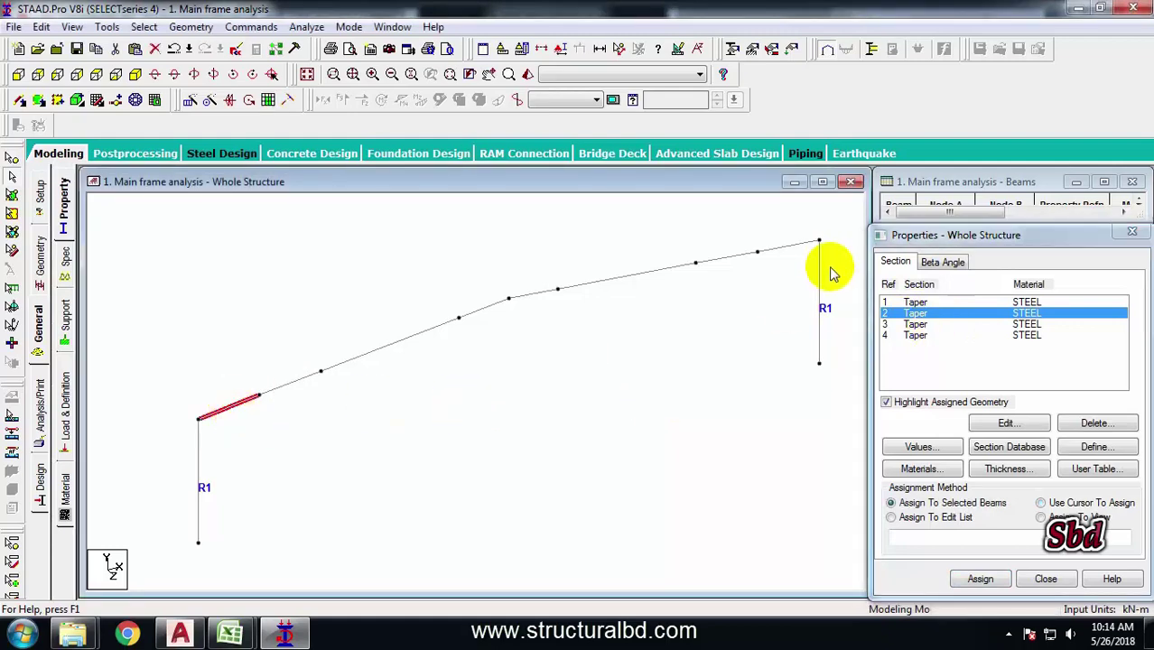
left_click(785, 247, "ctrl")
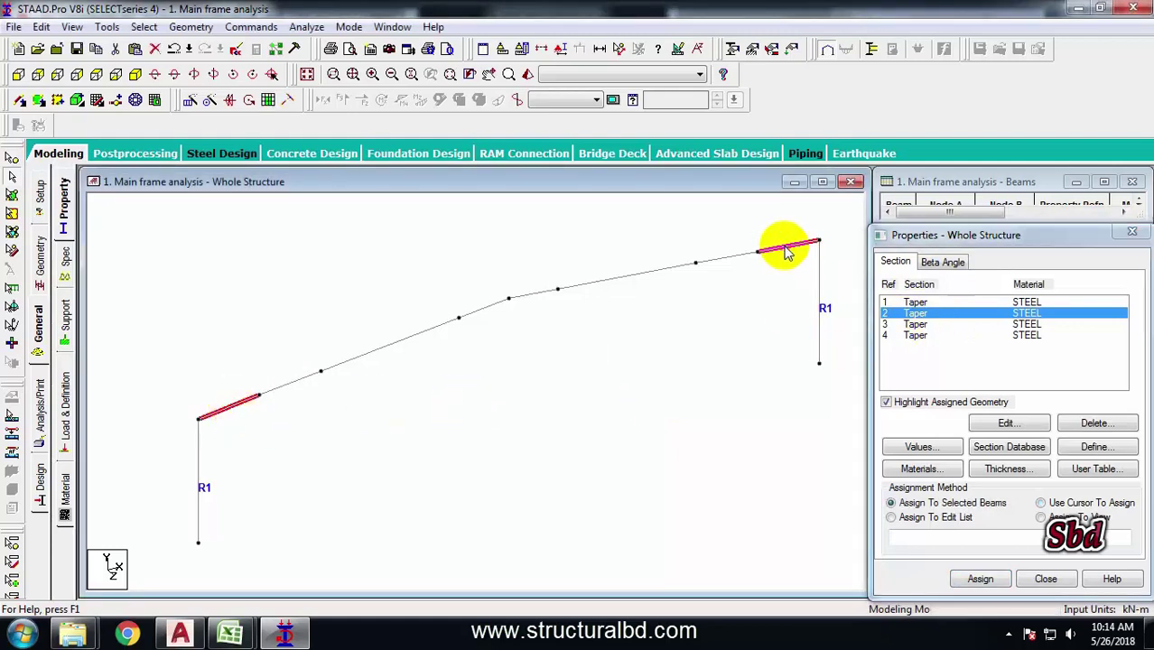
left_click(981, 580)
left_click(1025, 459)
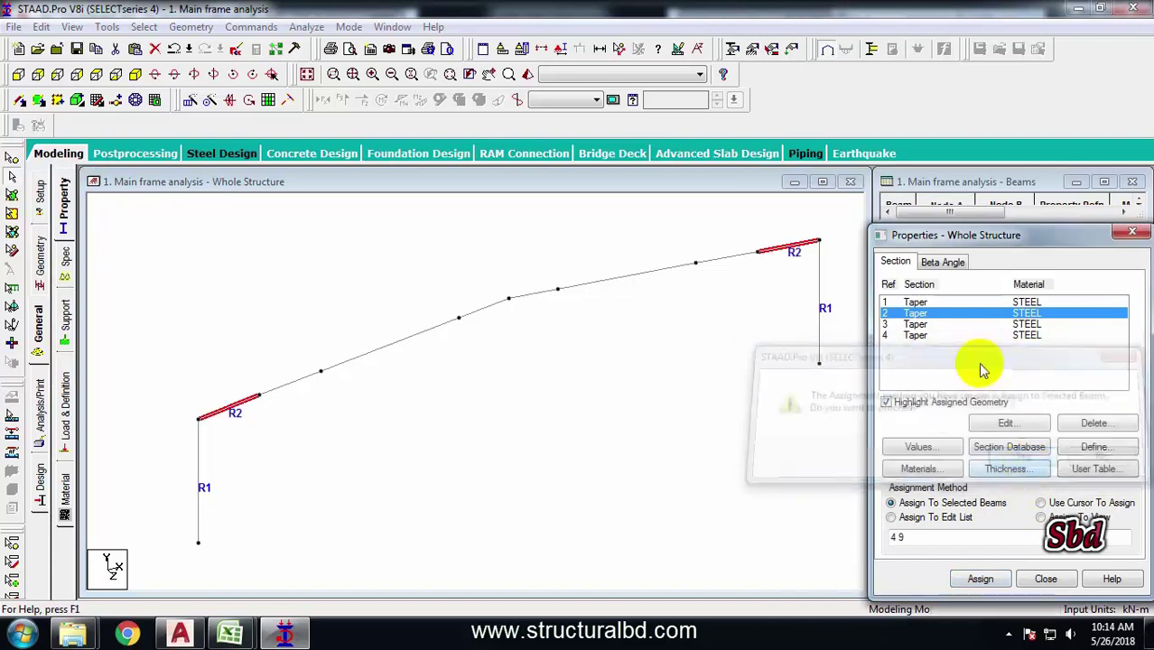
- Assign the third tapered section to the four intermediate rafter segments, two on each side of the ridge
left_click(914, 324)
left_click(308, 374)
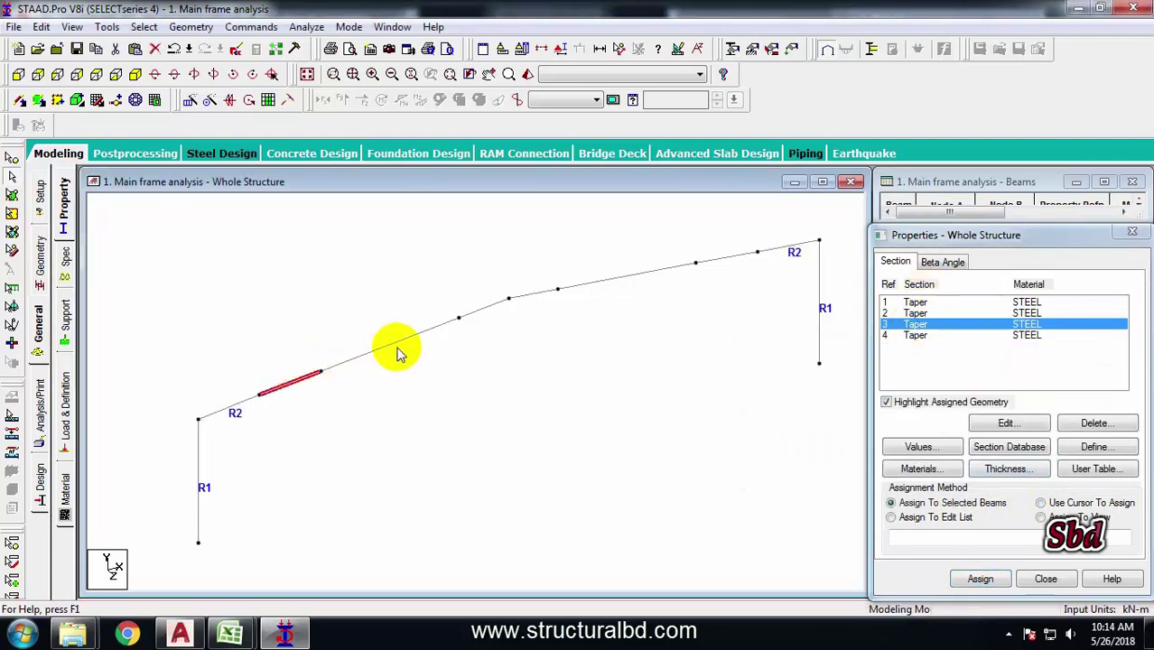
left_click(650, 271, "ctrl")
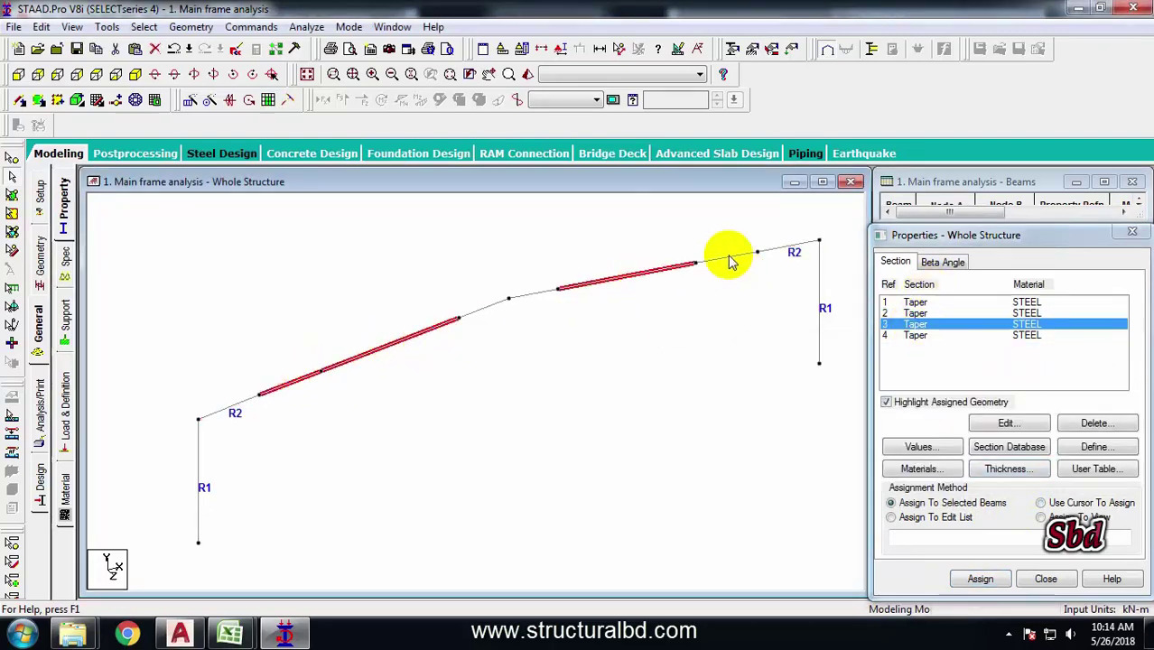
left_click(981, 579)
left_click(956, 455)
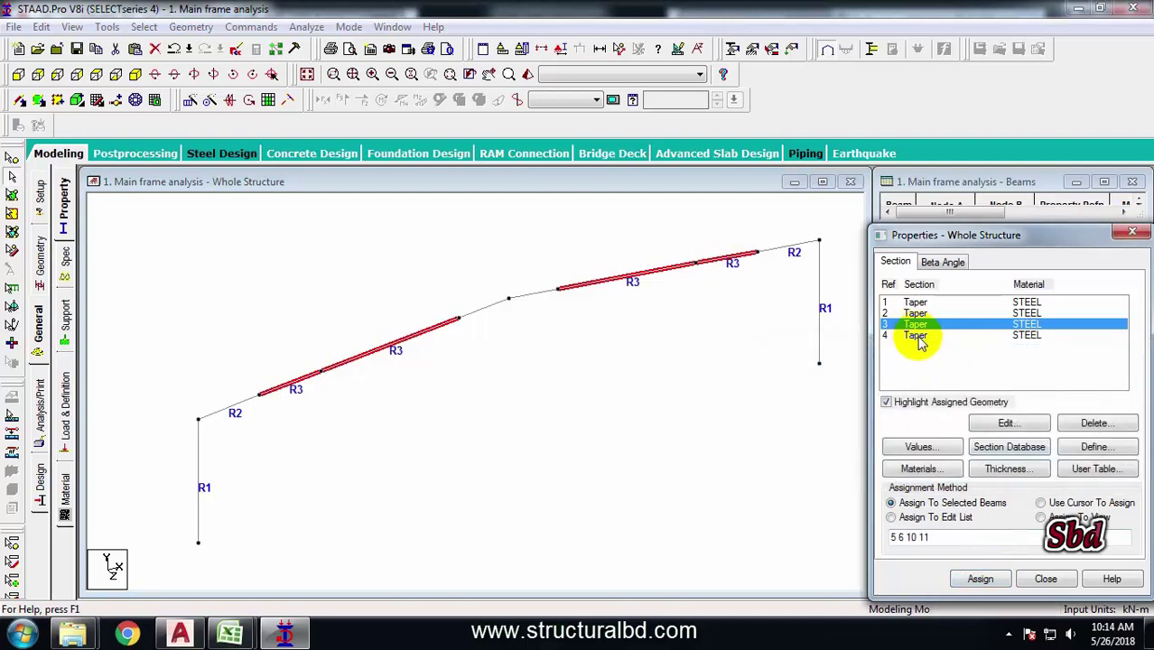
- Assign the fourth tapered section to the two rafter segments meeting at the ridge and clear the selection
left_click(916, 335)
left_click(529, 304)
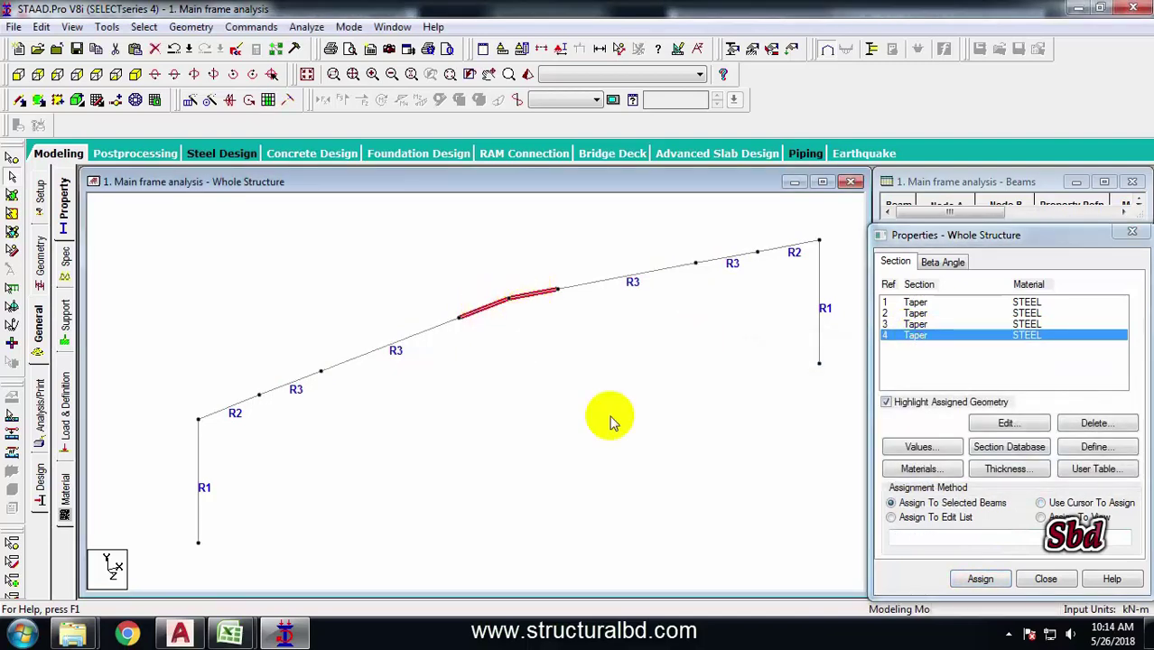
left_click(981, 579)
left_click(1025, 457)
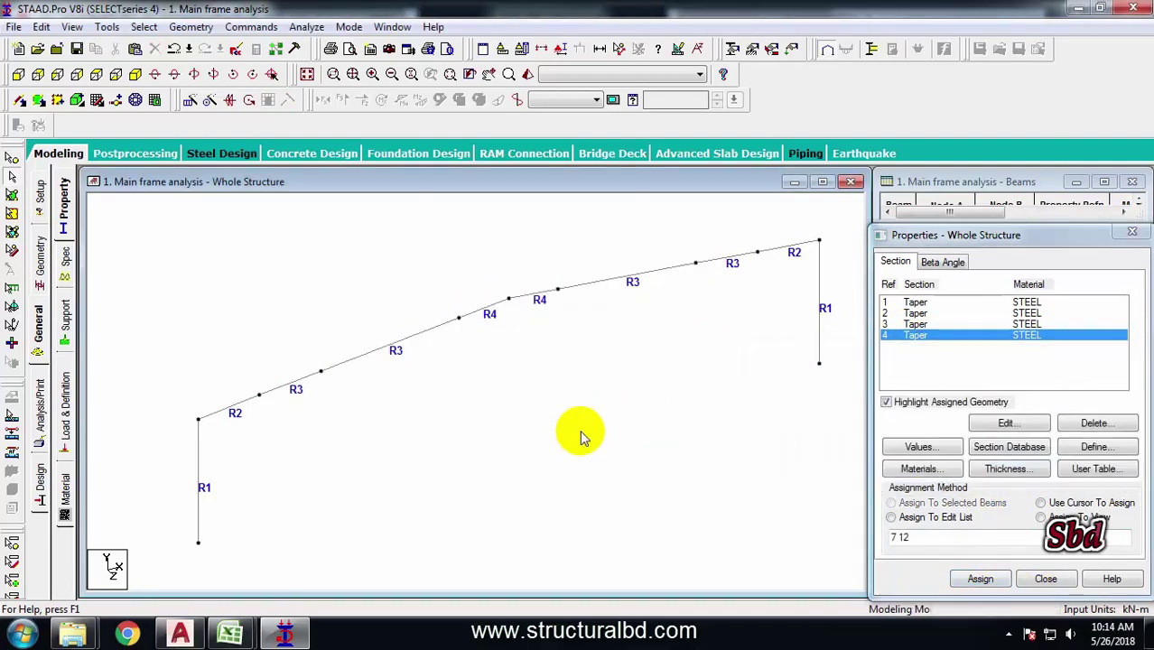
left_click(632, 355)
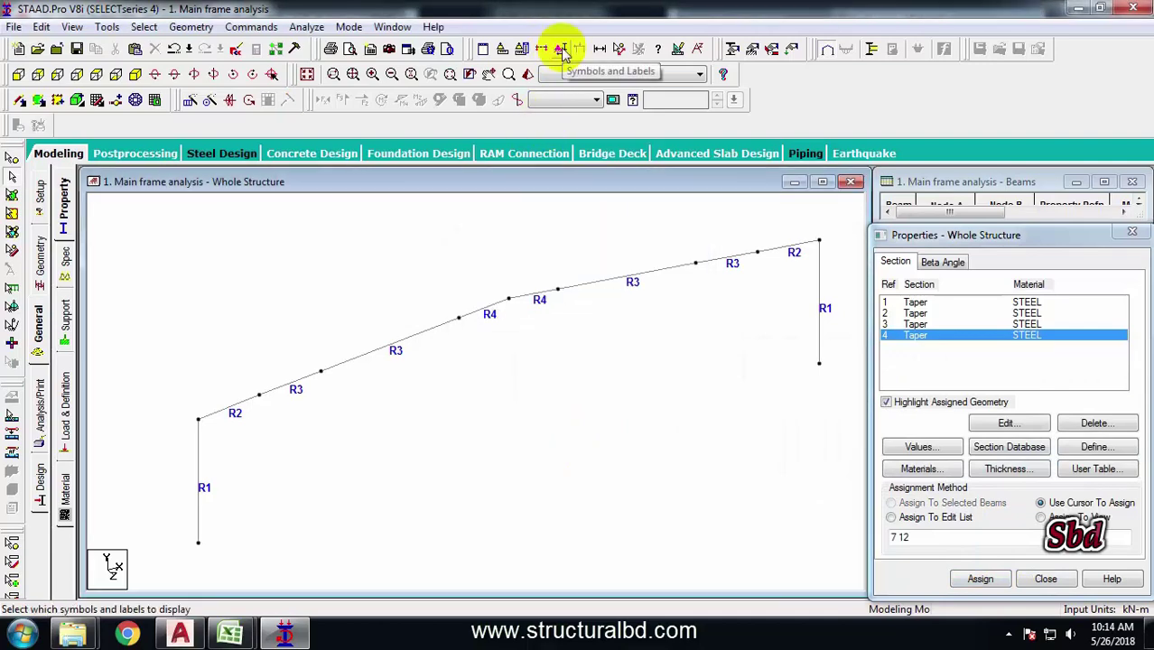
- Display the structure with Full Sections 3D rendering and inspect the tapered members
left_click(562, 52)
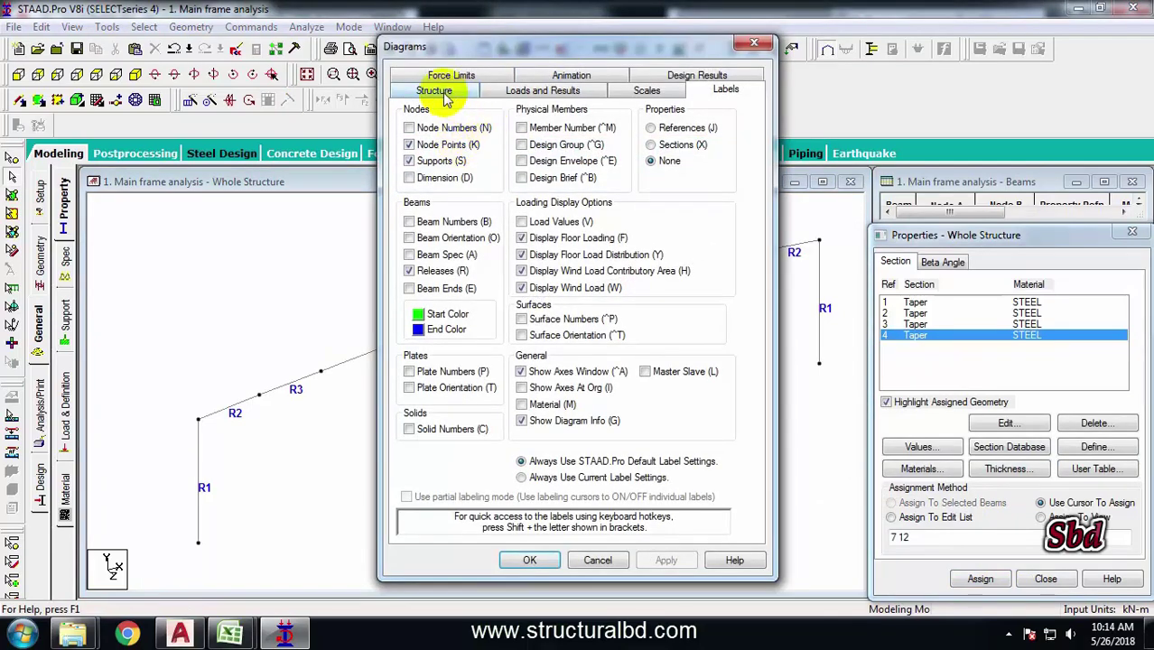
left_click(440, 93)
left_click(437, 160)
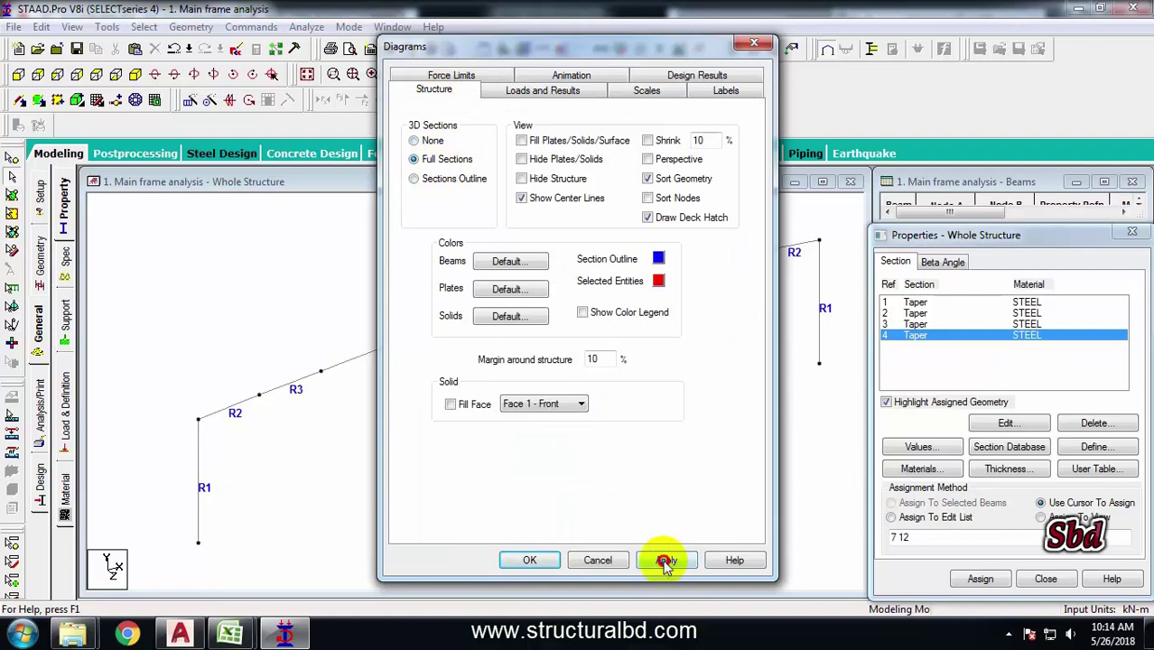
left_click(665, 561)
left_click(531, 560)
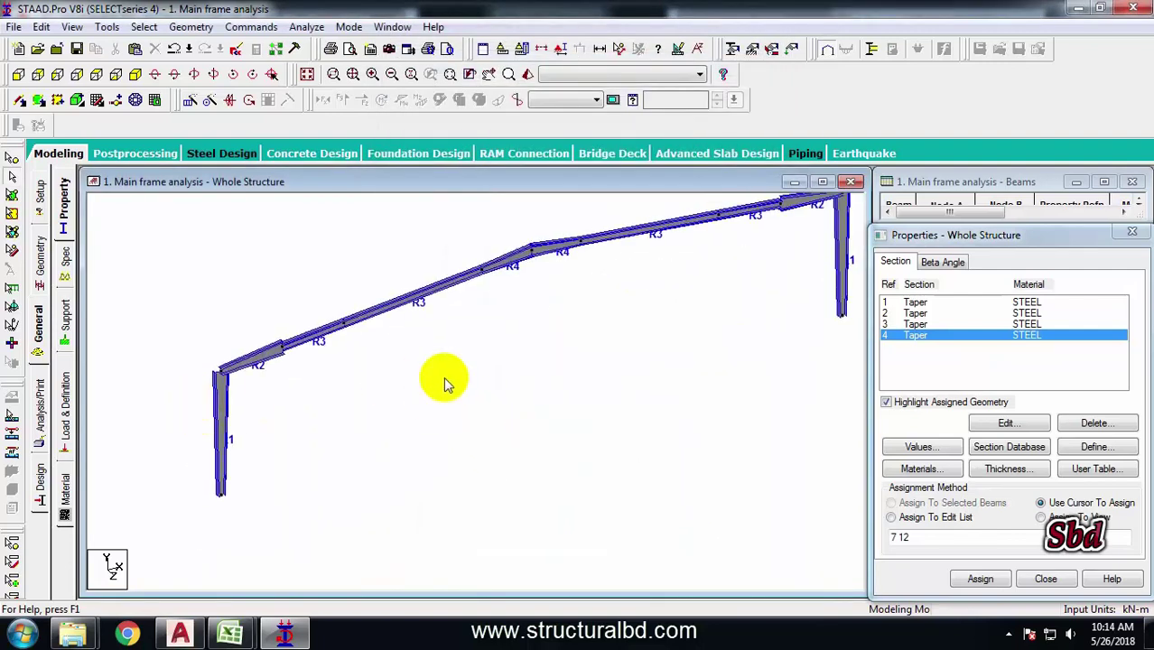
key("Right")
key("Right")
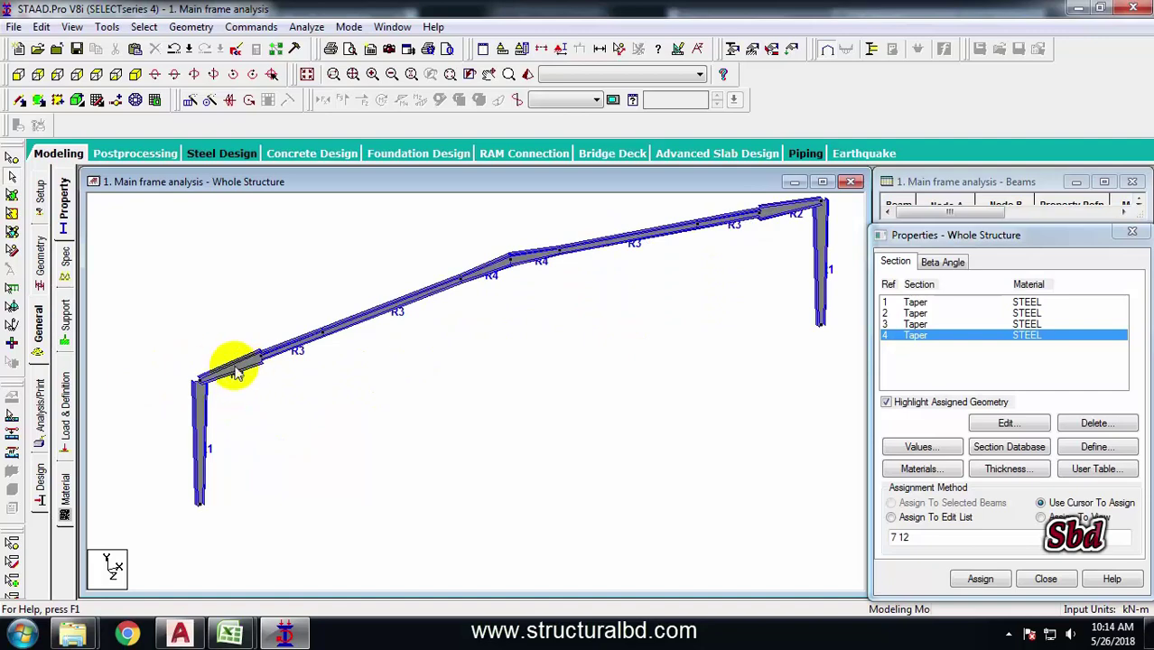
- Edit the second tapered section to a start node depth of 0.6 m and an end node depth of 0.3 m
double_click(914, 313)
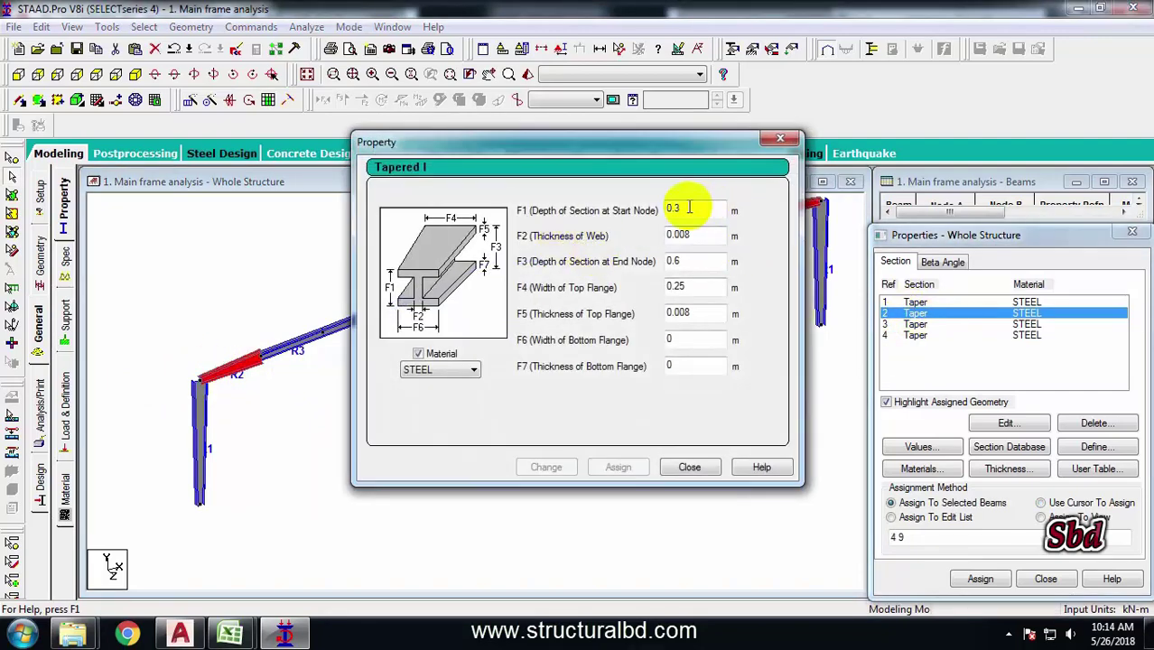
left_click(613, 210)
type(".6")
double_click(690, 260)
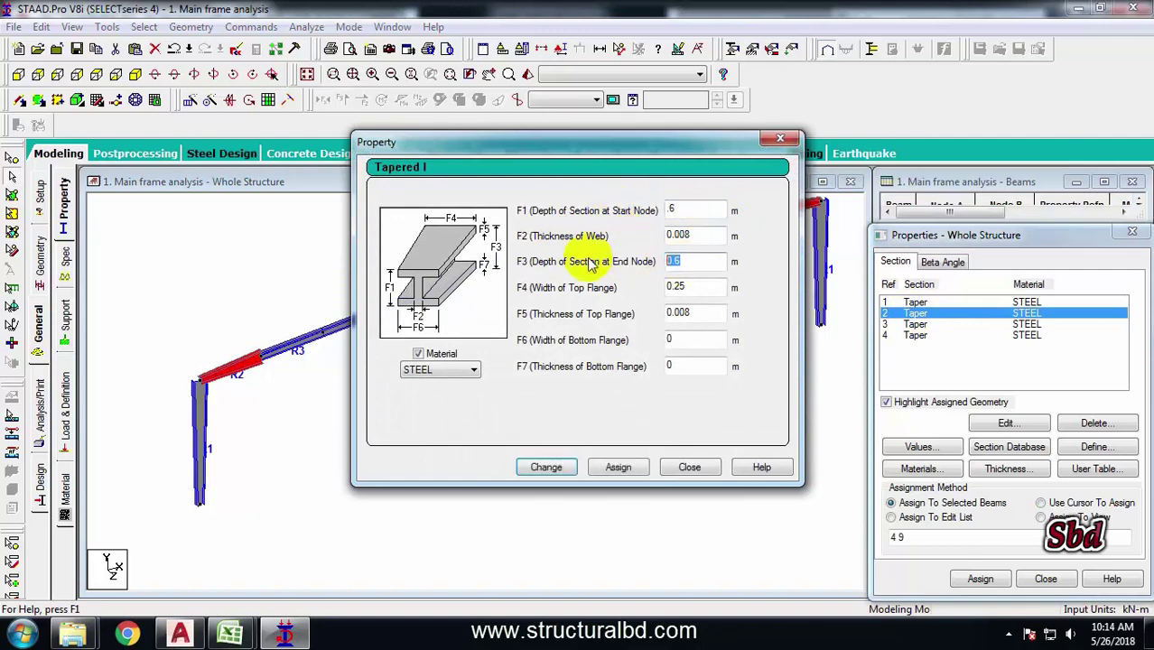
type(".3")
left_click(544, 467)
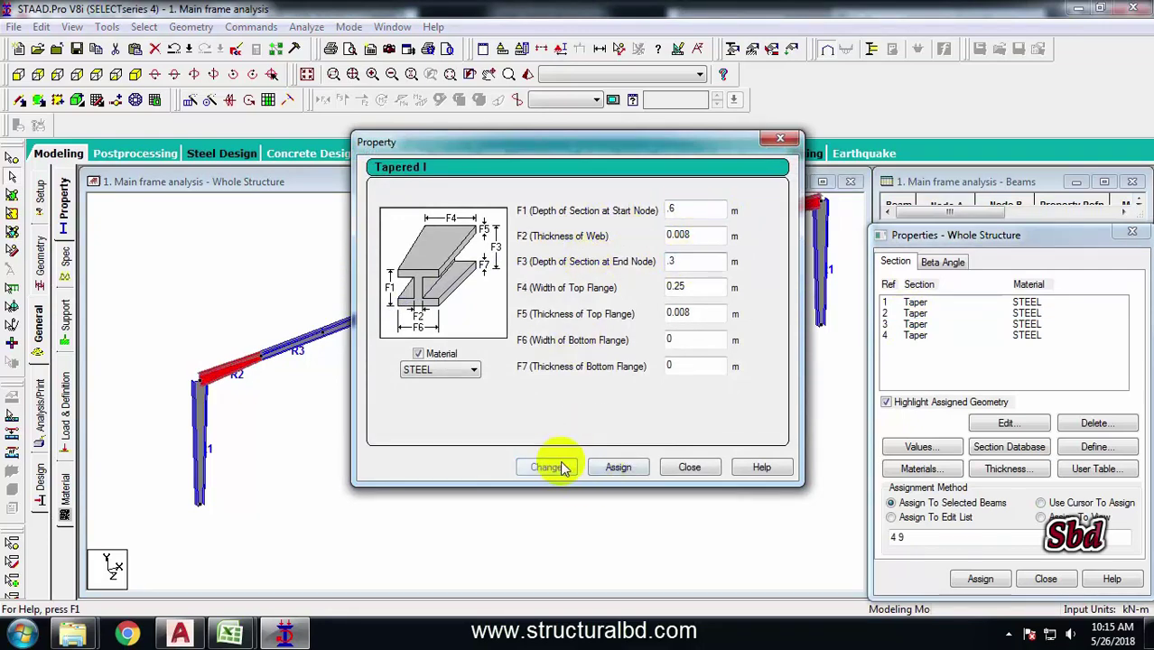
left_click(690, 467)
left_click(581, 397)
middle_click_drag(581, 398, 211, 291)
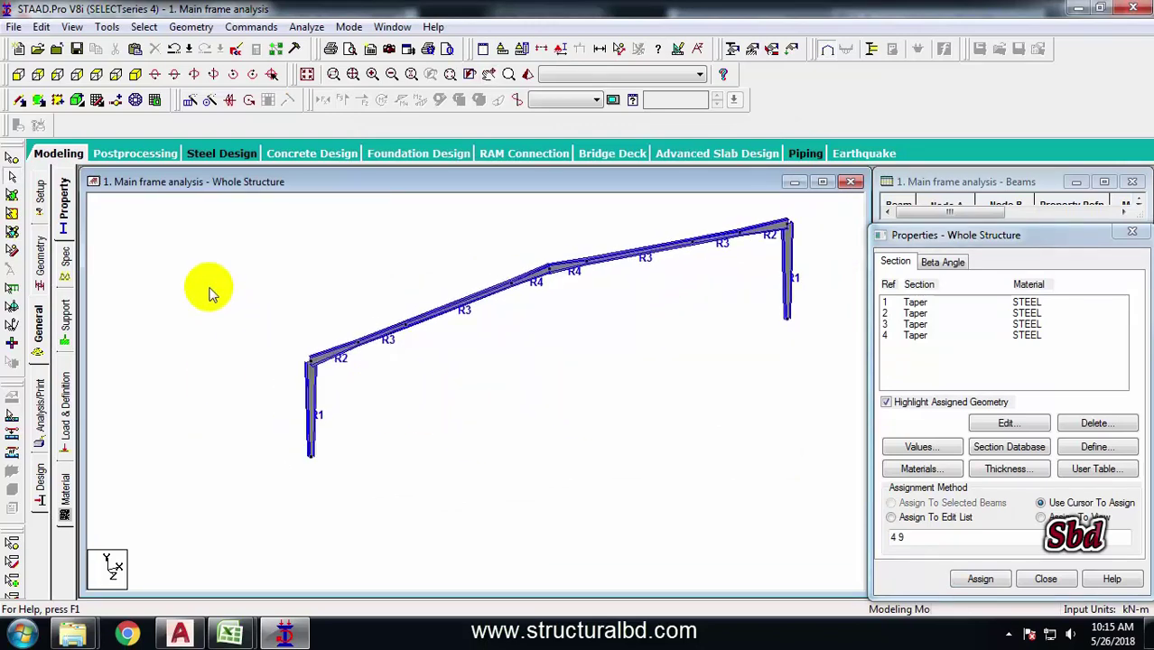
- Compare the rendered frame with the section in the AutoCAD drawing and return to STAAD.Pro
left_click(200, 636)
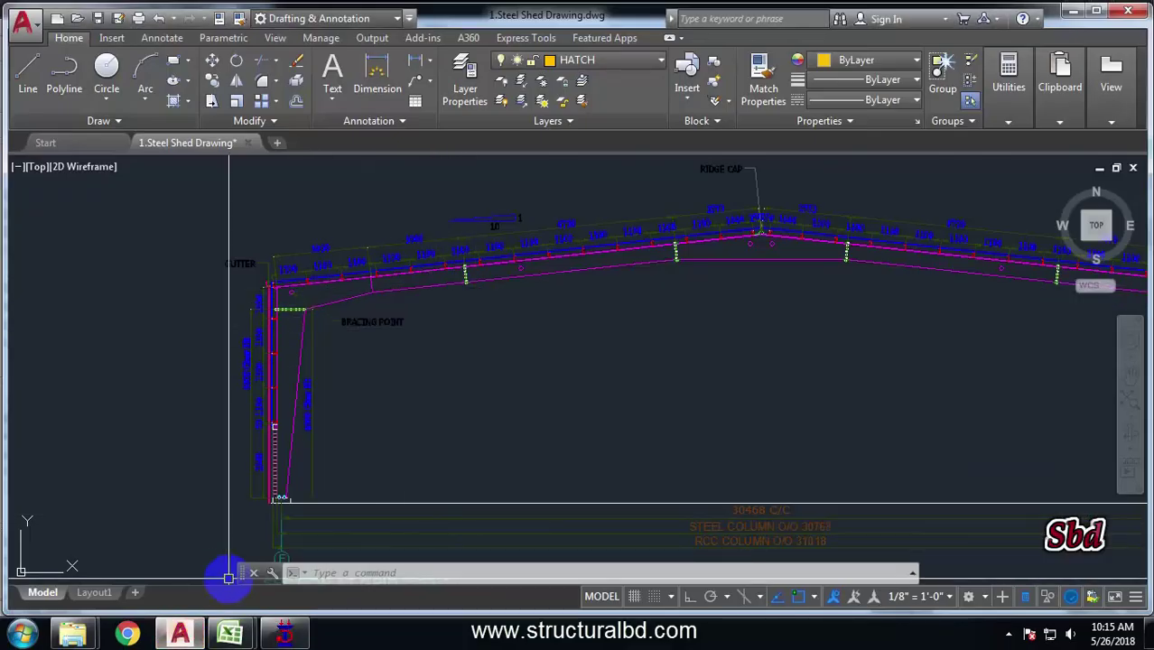
left_click(284, 636)
middle_click_drag(356, 387, 214, 387)
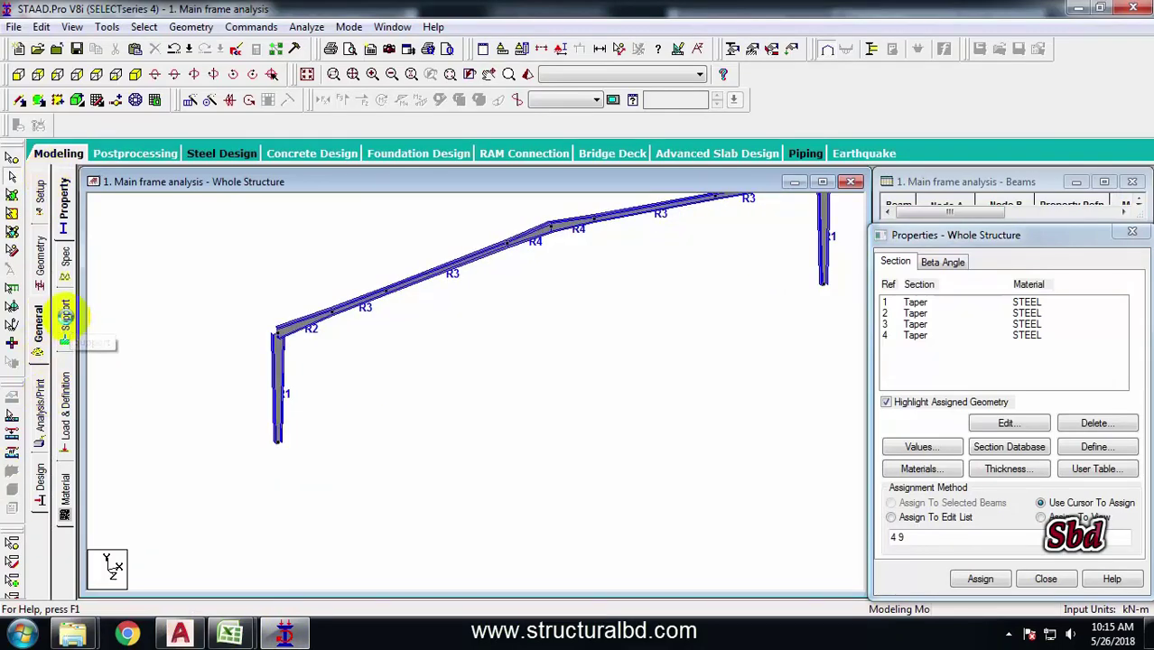
- Create a pinned support definition for the structure
left_click(65, 316)
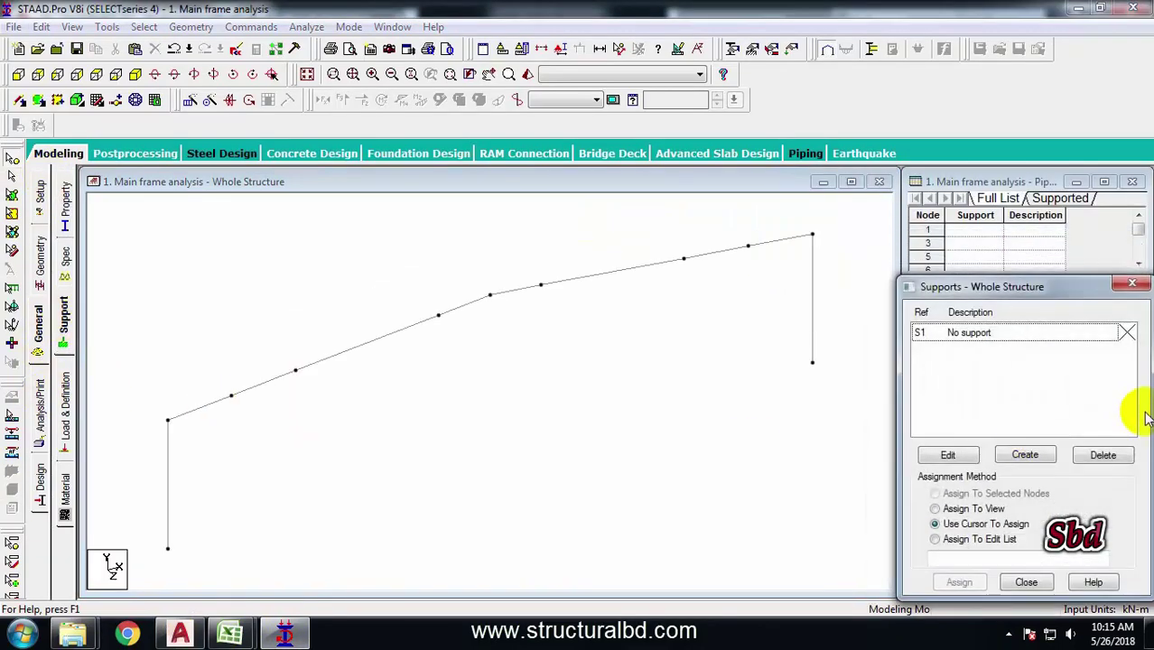
left_click(1033, 457)
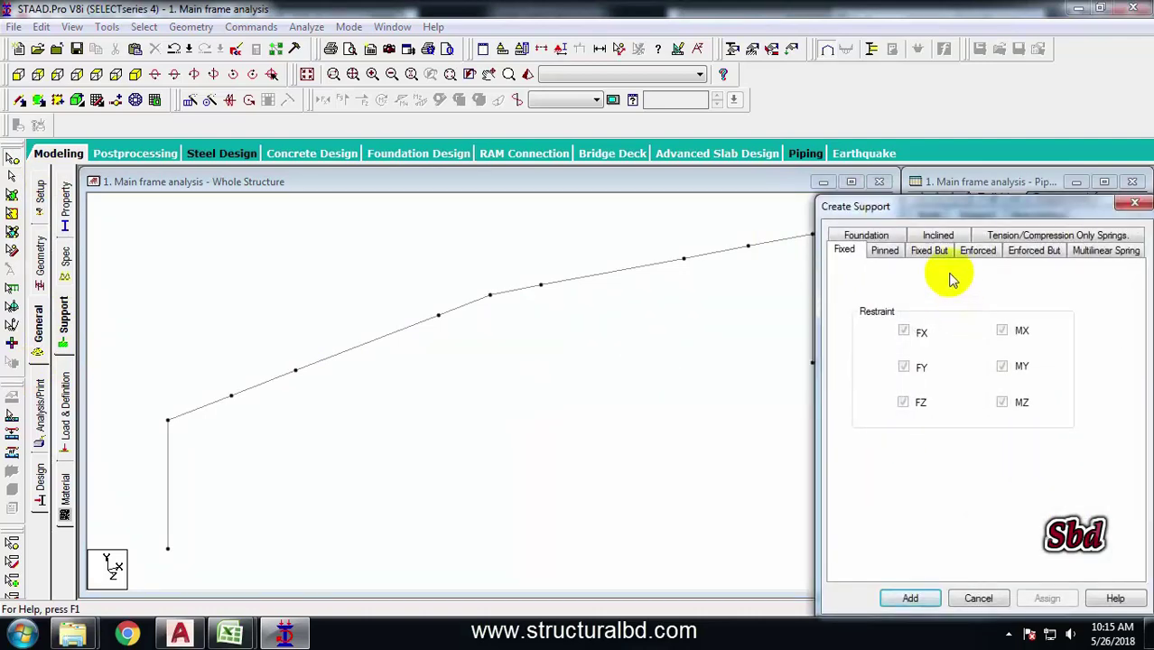
left_click(887, 252)
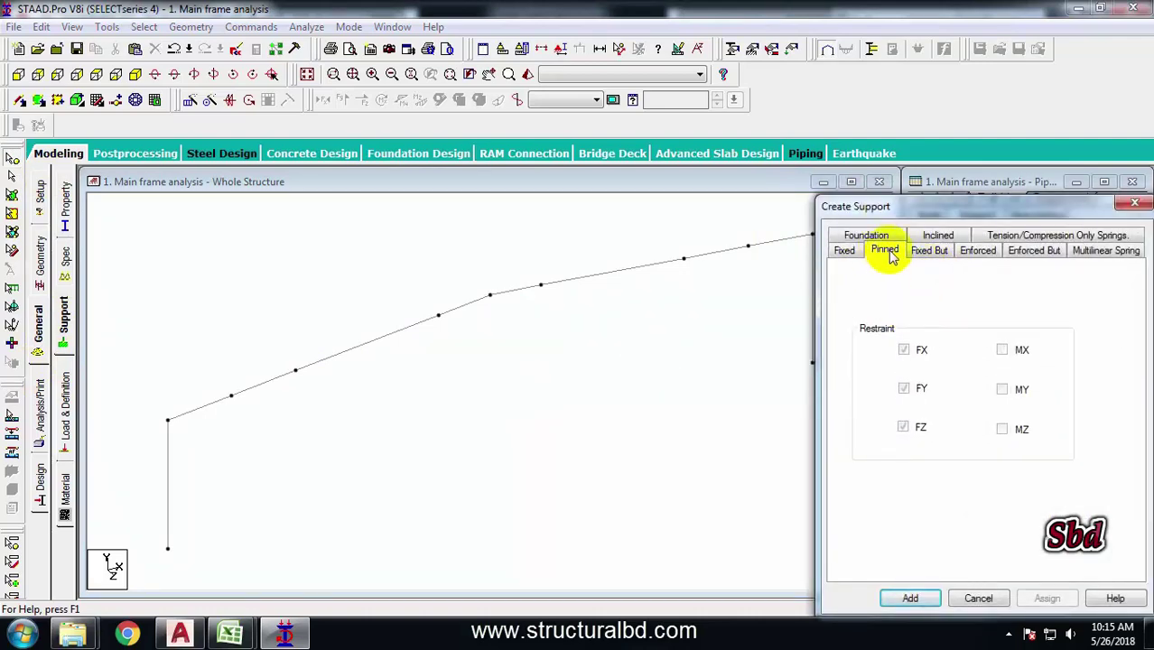
left_click(908, 598)
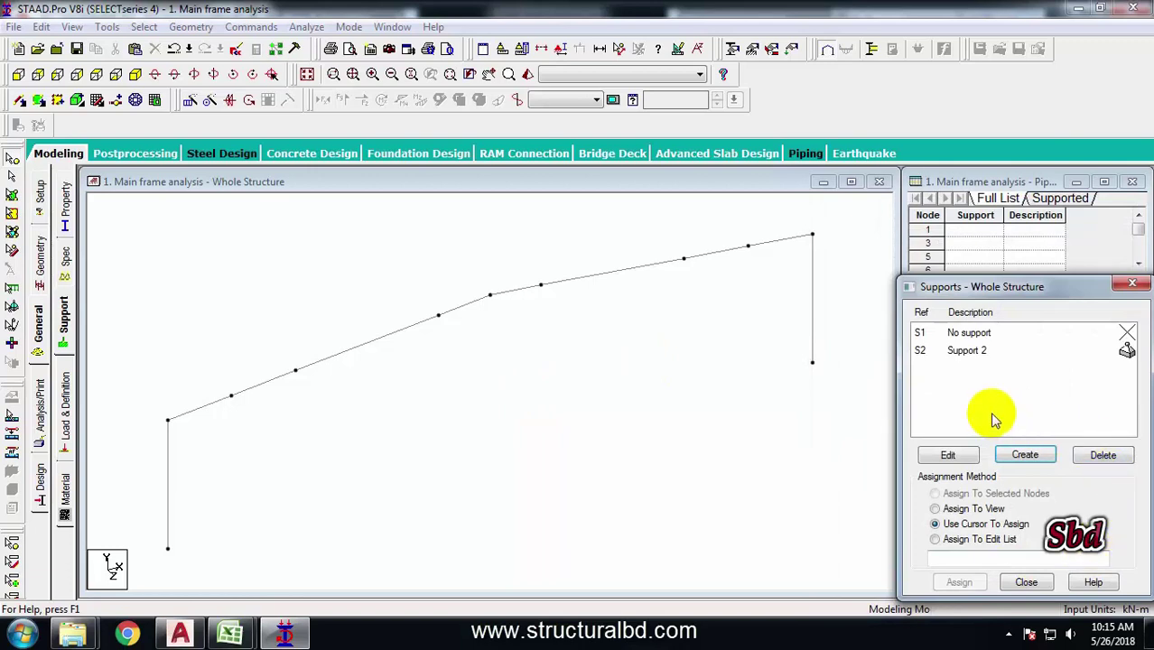
- Assign the pinned support to the base nodes of both columns and clear the selection
left_click(967, 352)
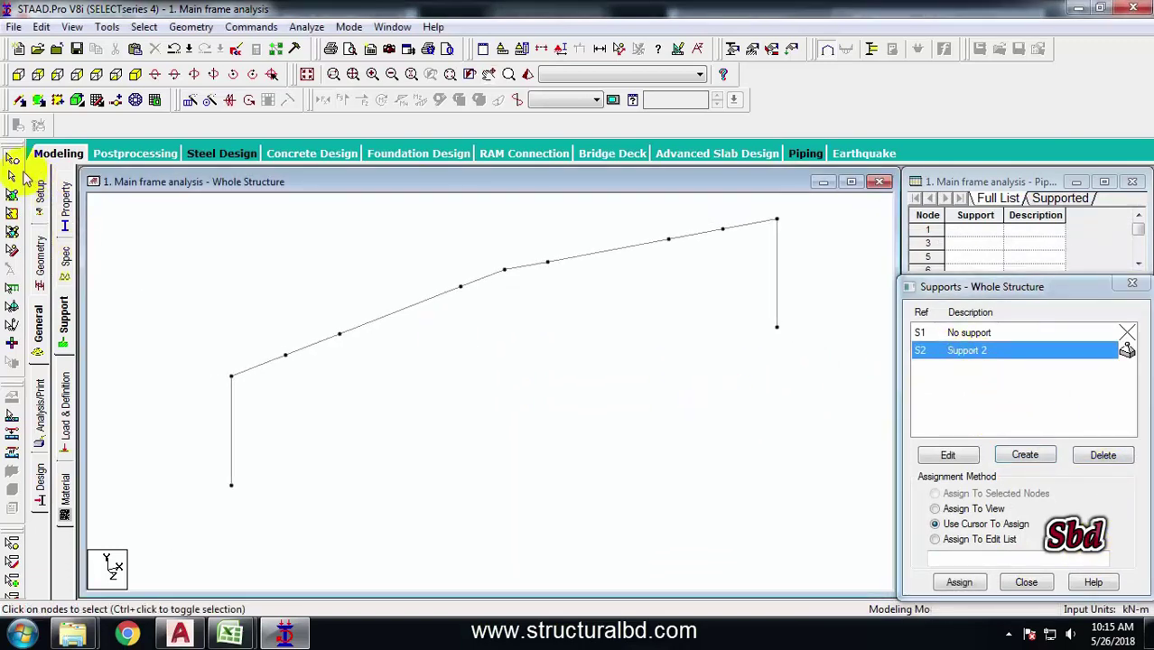
left_click(231, 485)
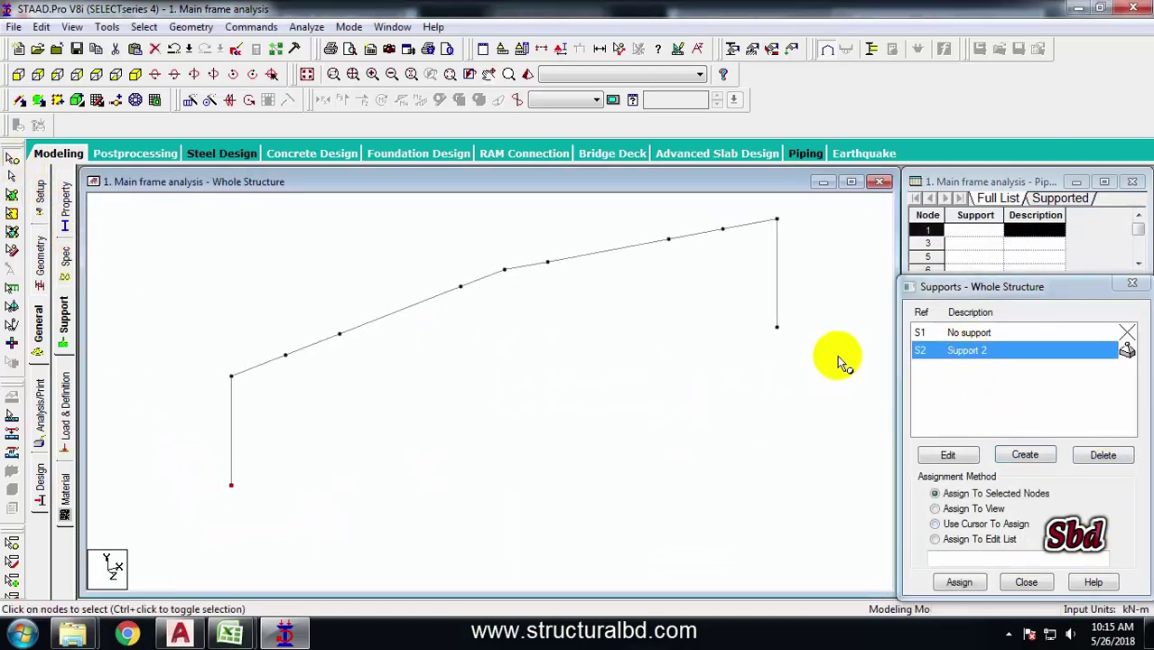
left_click_drag(731, 311, 862, 379)
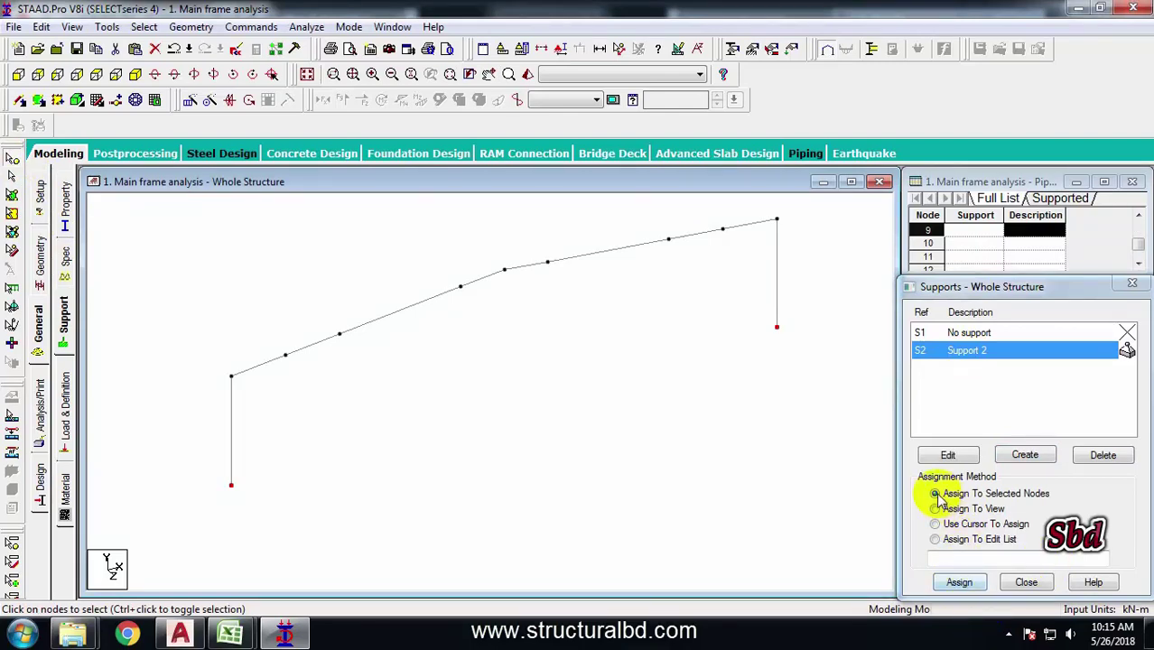
left_click(959, 583)
left_click(1025, 482)
scroll(578, 398, "down", 2)
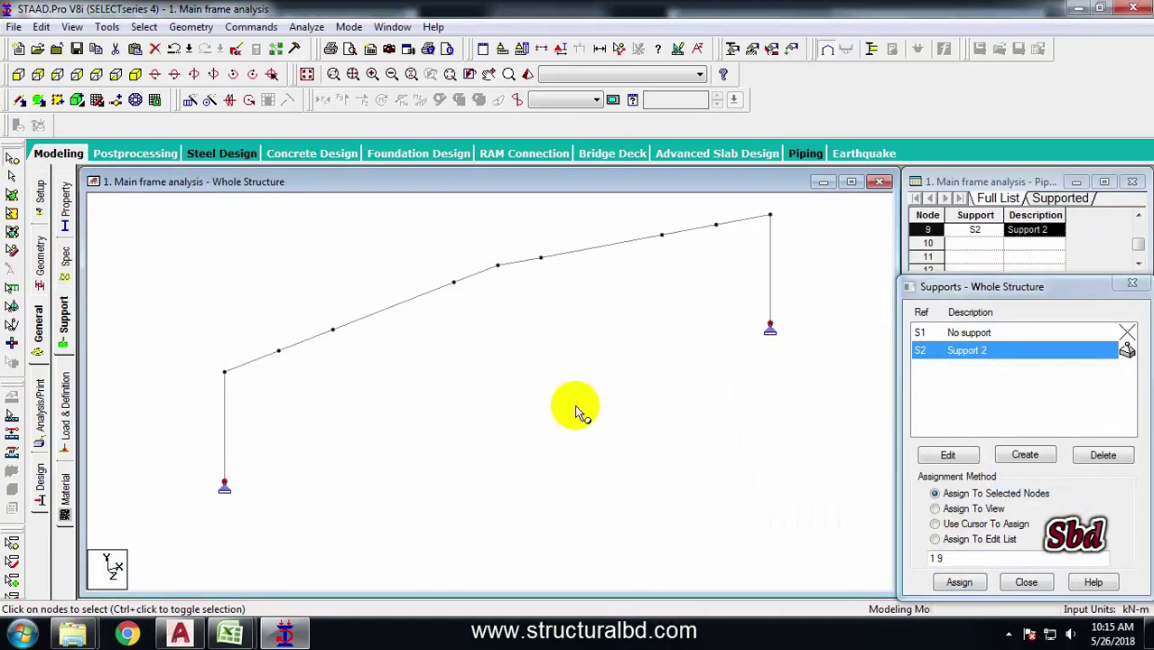
left_click(516, 430)
middle_click_drag(515, 423, 470, 394)
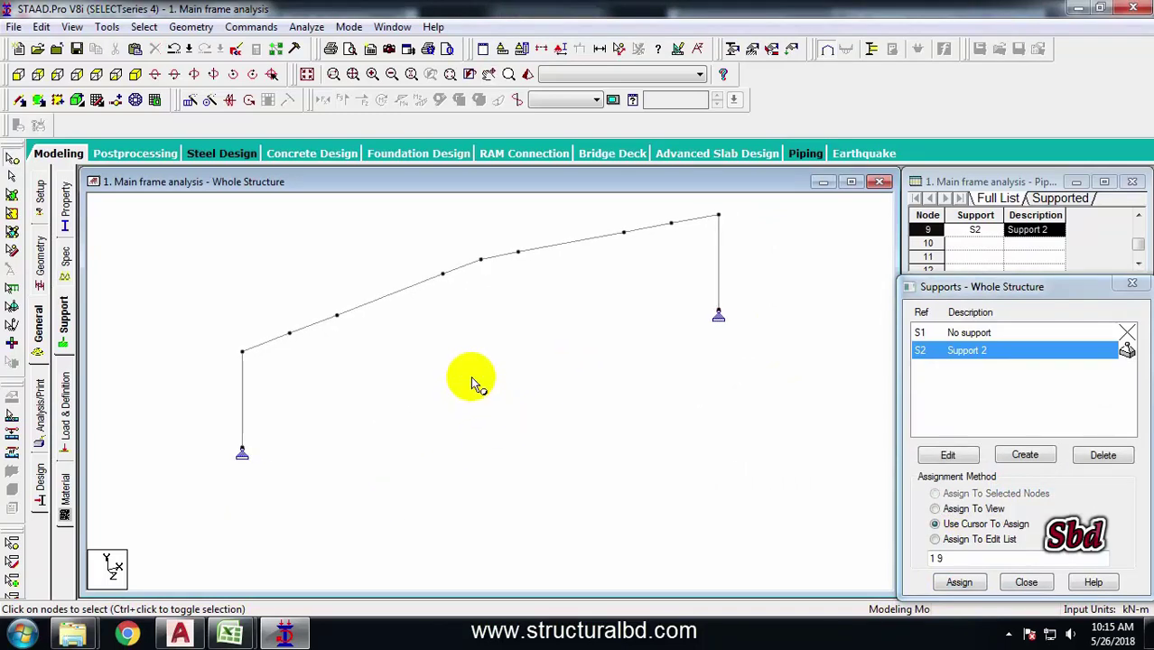
- Create primary load case 1 with the title DL and no loading type
left_click(65, 408)
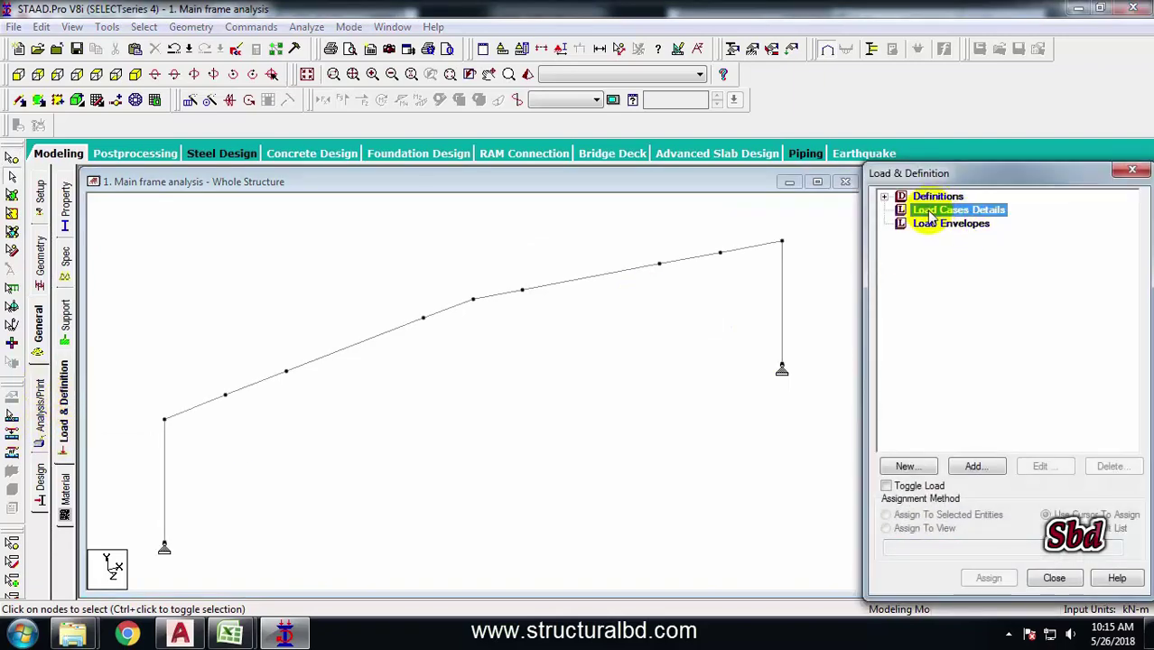
left_click(992, 468)
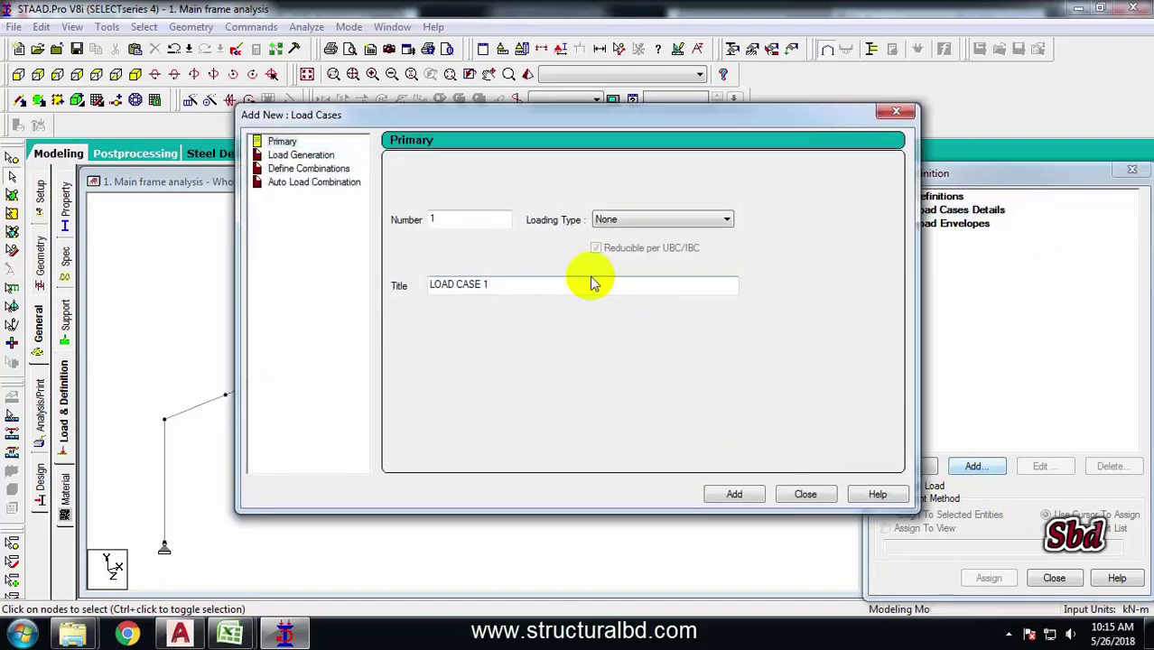
left_click_drag(498, 287, 386, 286)
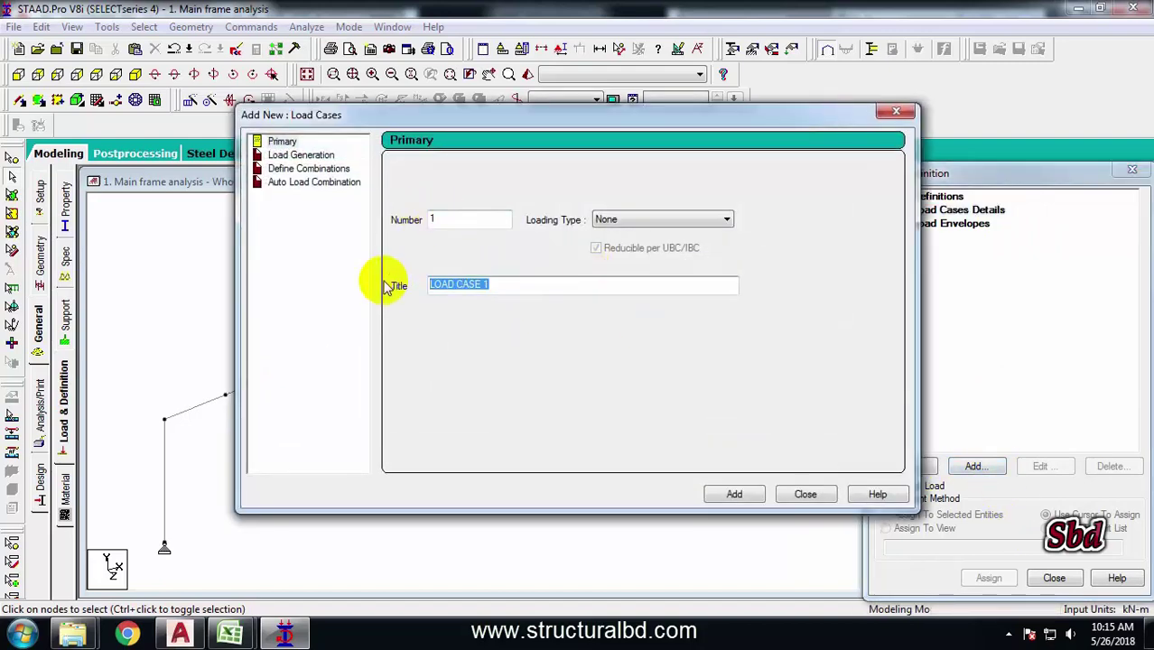
type("DL")
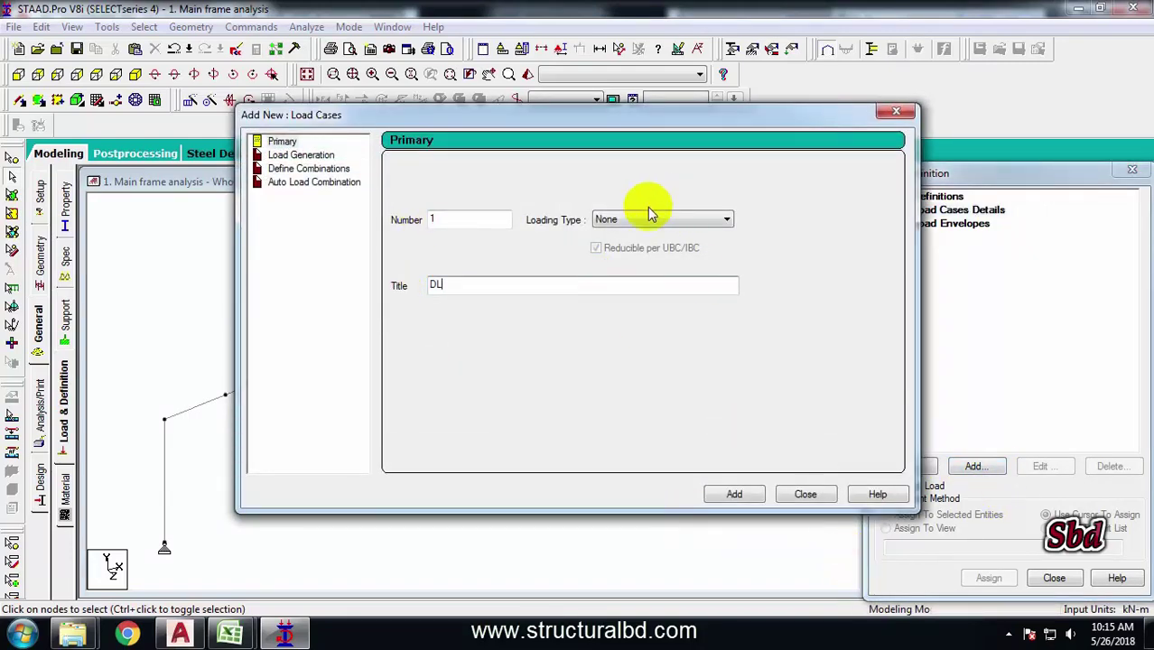
left_click(734, 495)
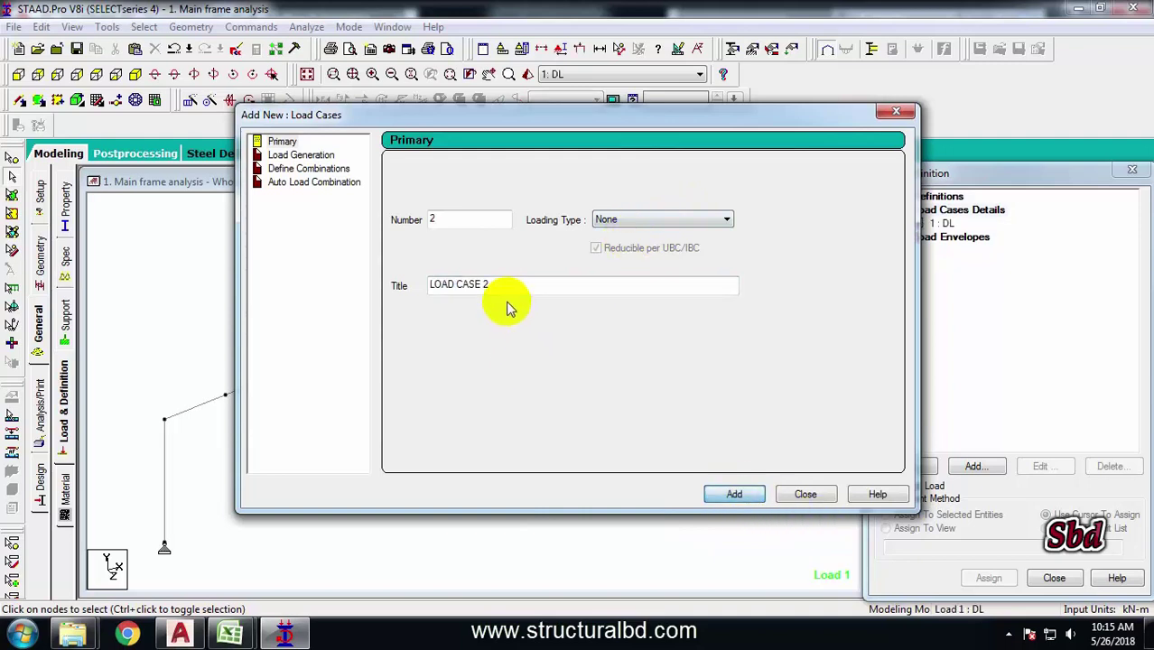
- Create primary load case 2 with the title LL and finish adding load cases
left_click_drag(499, 287, 366, 287)
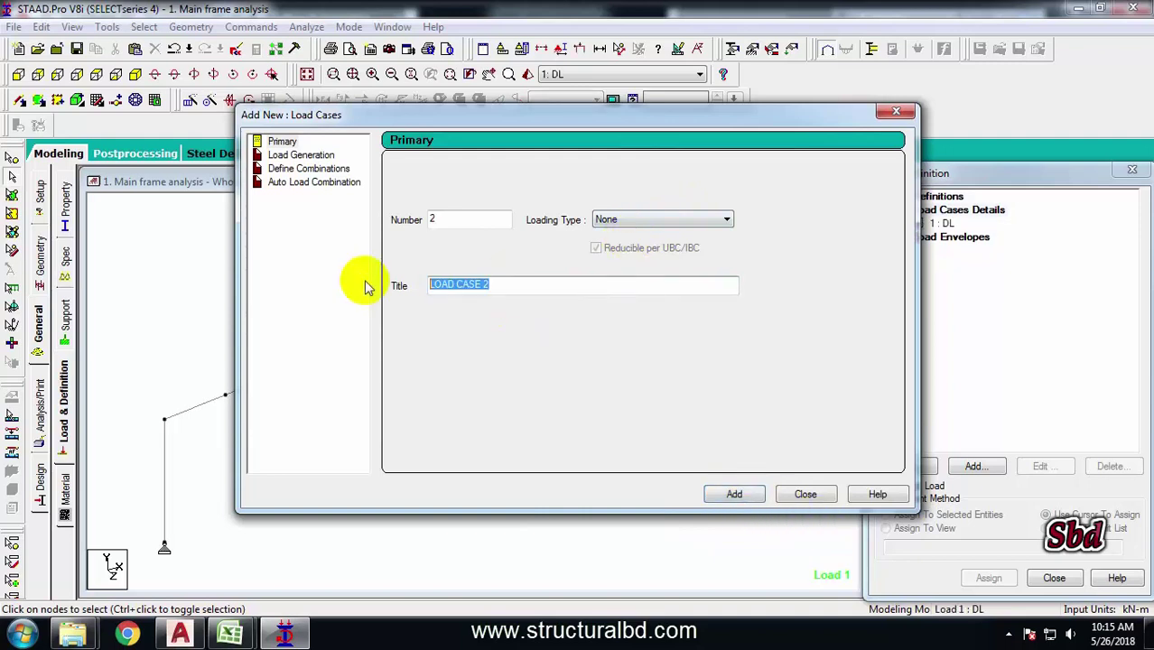
left_click(734, 494)
left_click(806, 494)
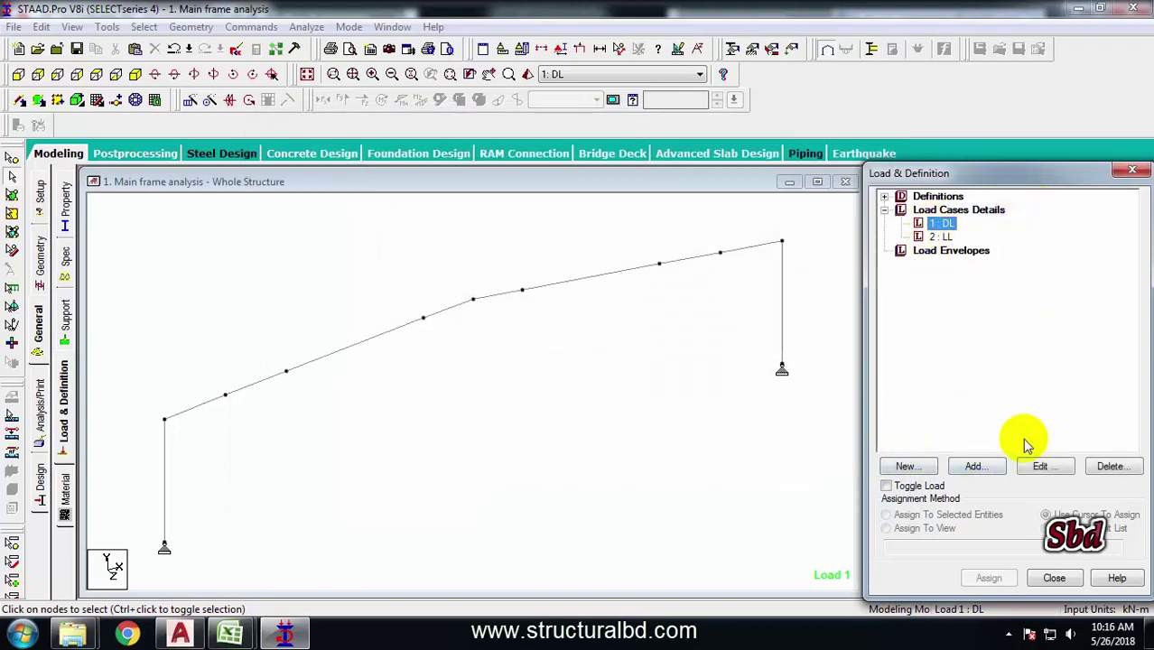
- Add a selfweight load in the Y direction with factor -1 to load case DL and assign it to the whole view
left_click(976, 467)
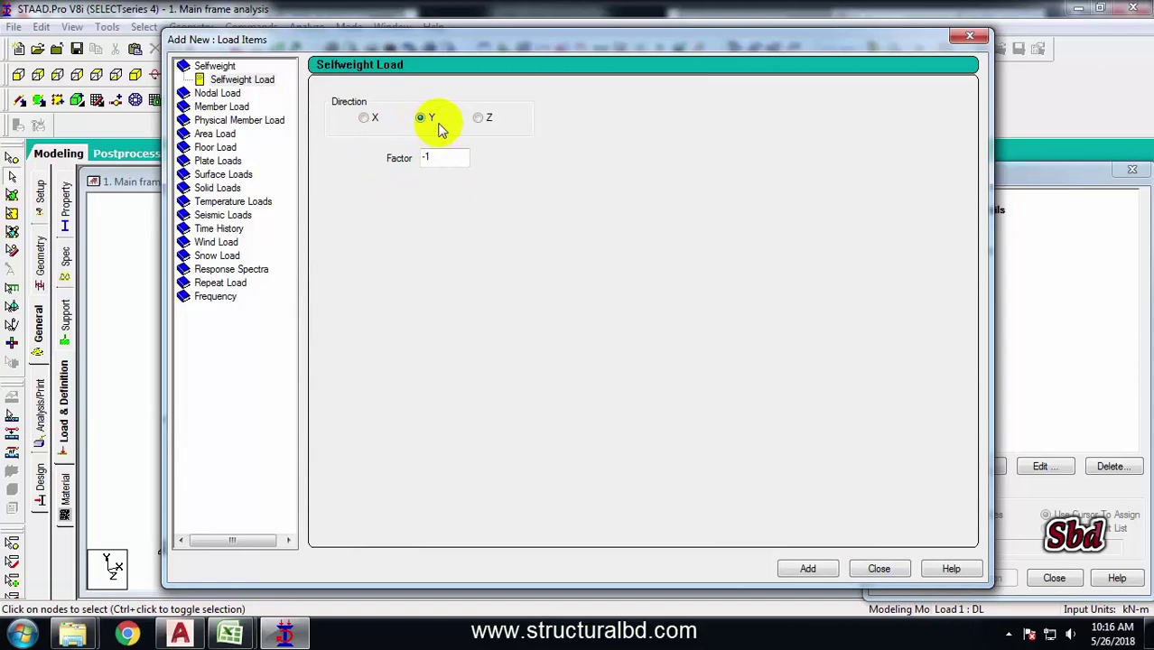
left_click(882, 571)
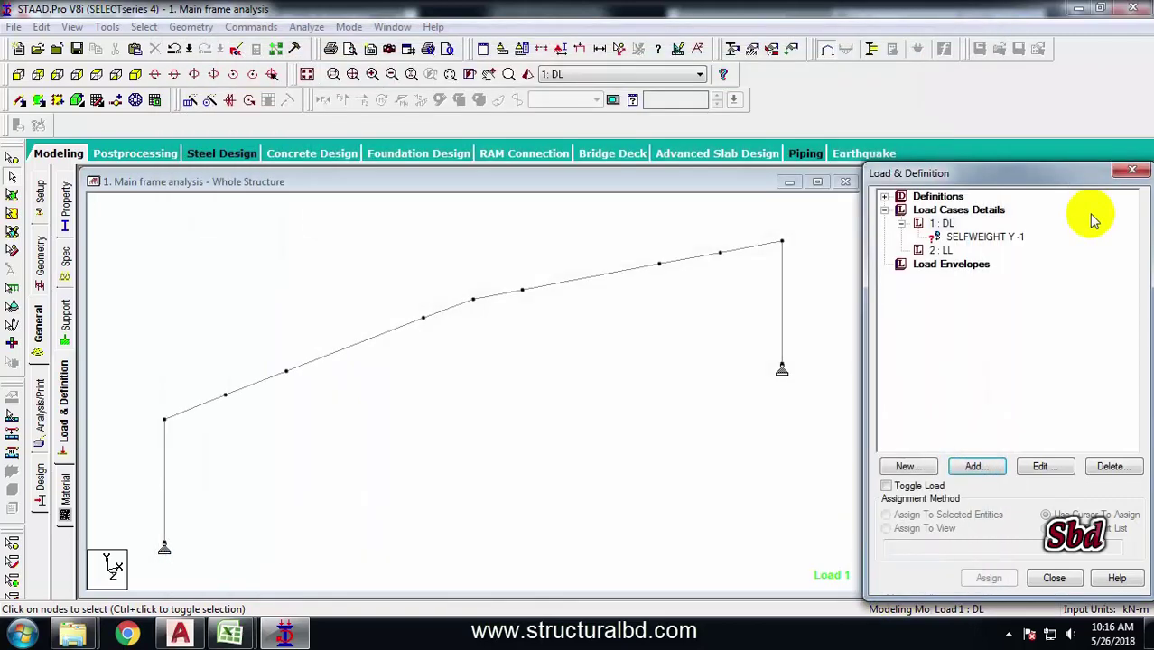
left_click(983, 237)
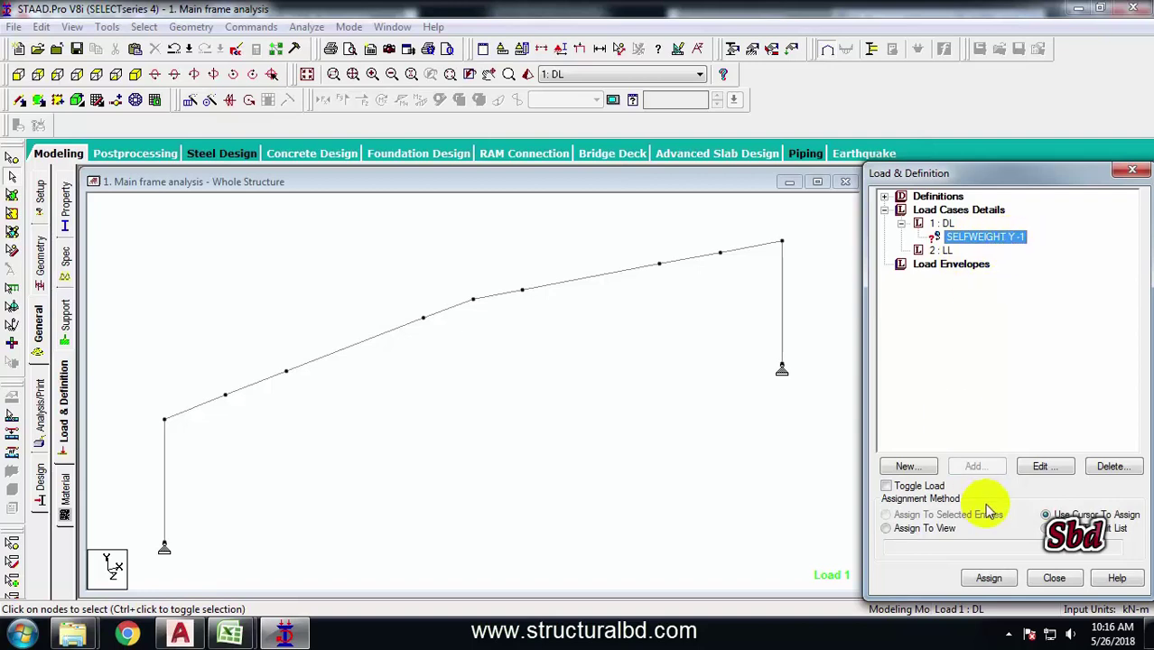
left_click(909, 532)
left_click(989, 578)
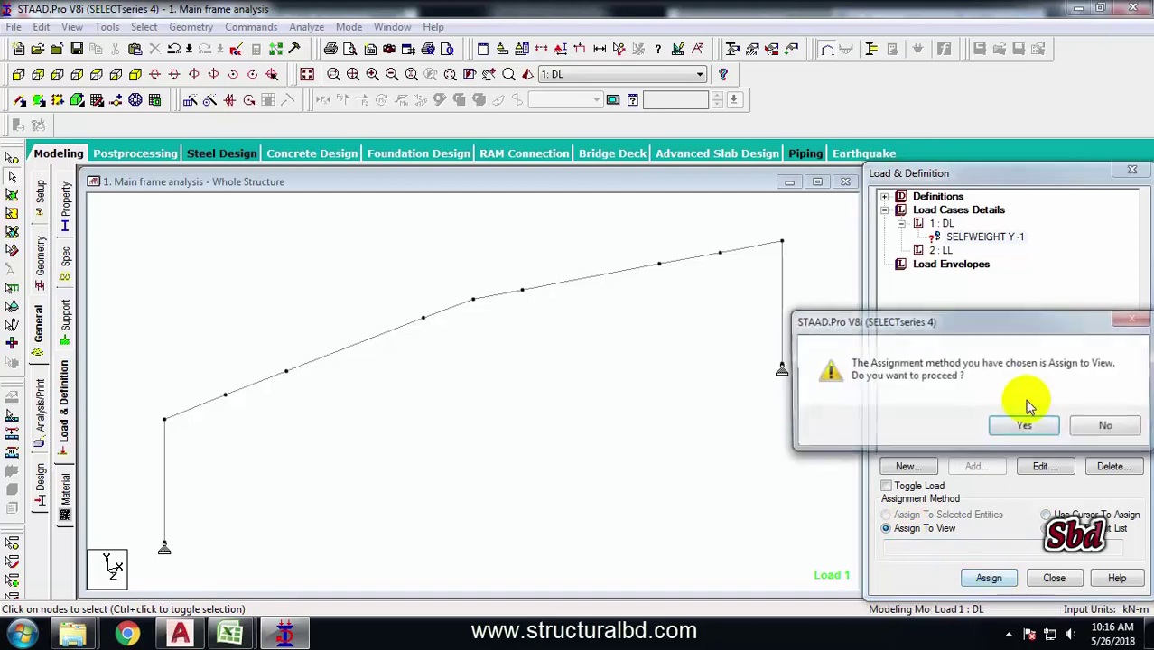
left_click(1025, 425)
left_click(979, 237)
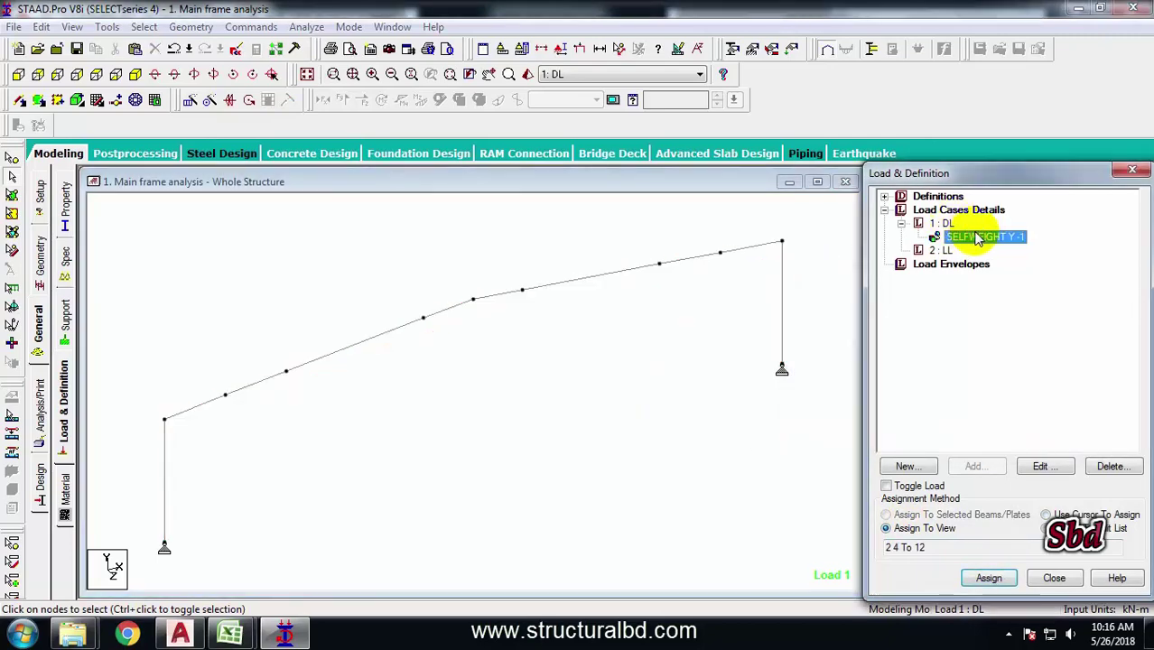
left_click(649, 366)
left_click(979, 236)
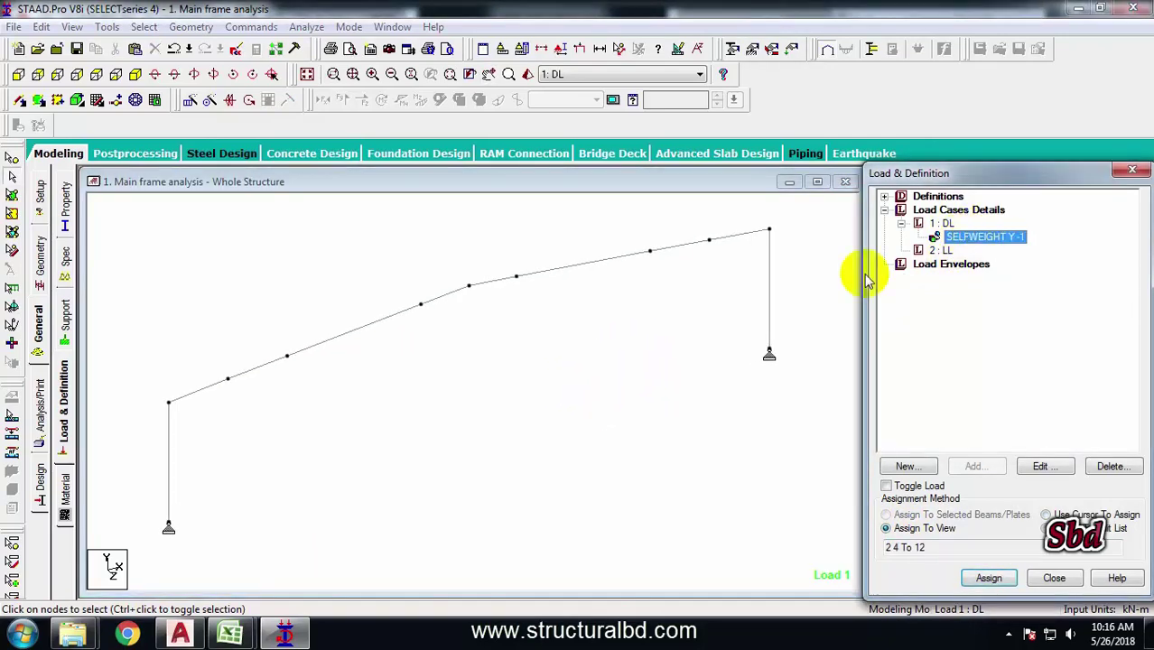
- Check the LL and DL line loads per metre in the Excel loading sheet and return to STAAD.Pro
key("alt+Tab")
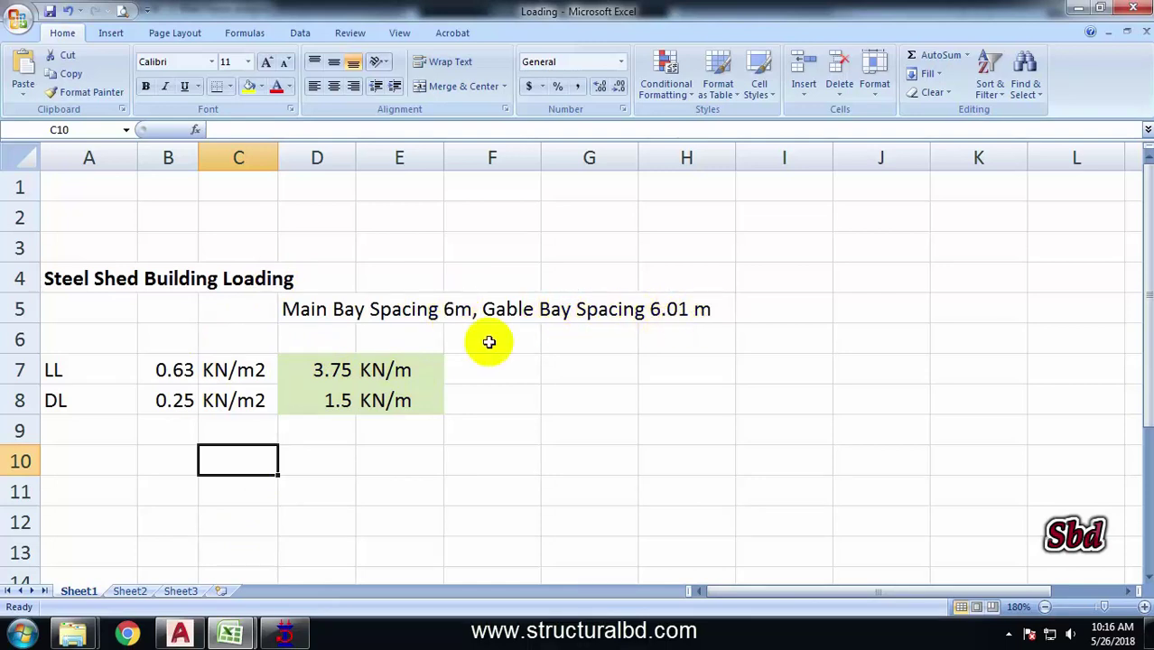
left_click(323, 370)
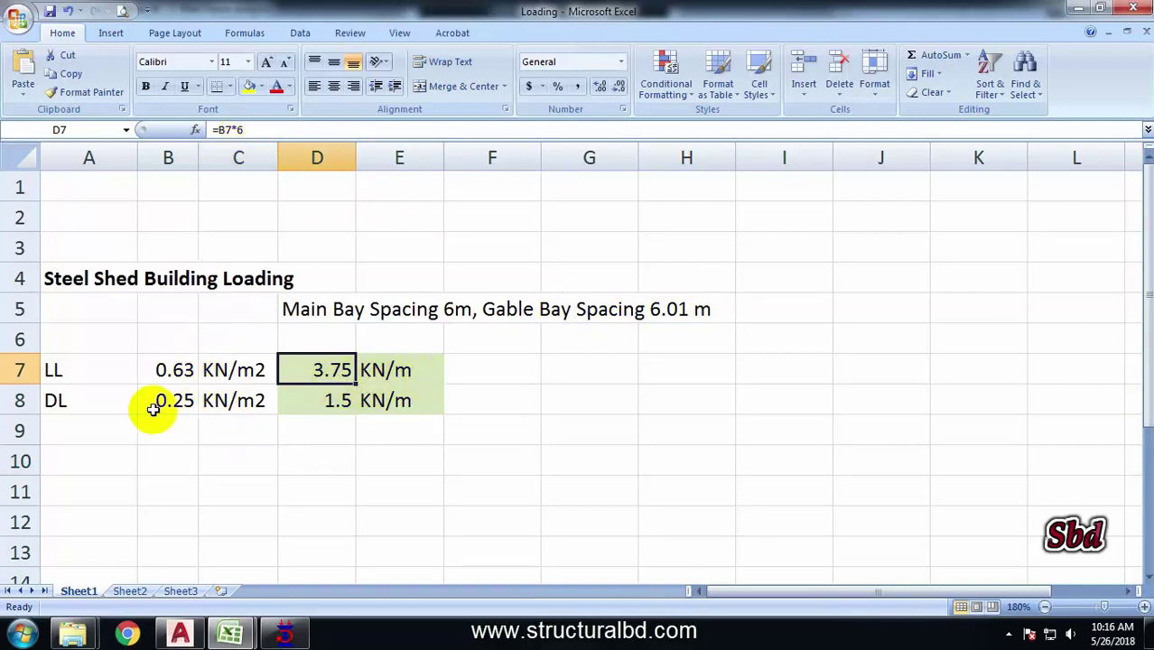
left_click(336, 402)
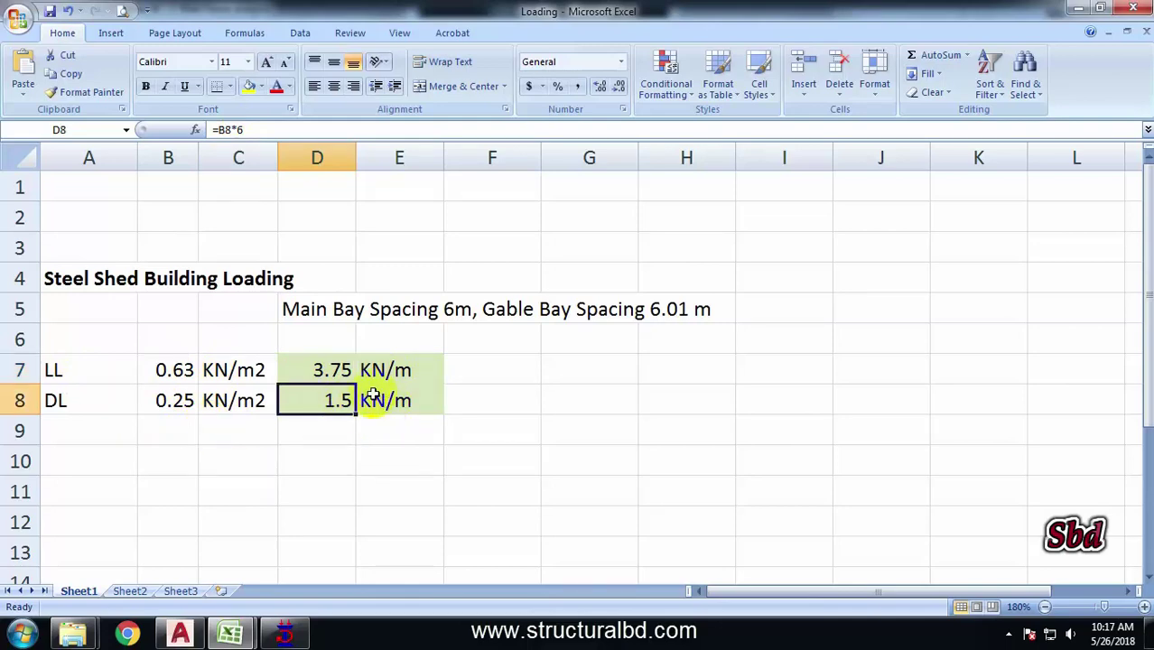
left_click(284, 632)
- Add a uniform member force of -1.5 kN/m in the GY direction to load case DL
left_click(941, 224)
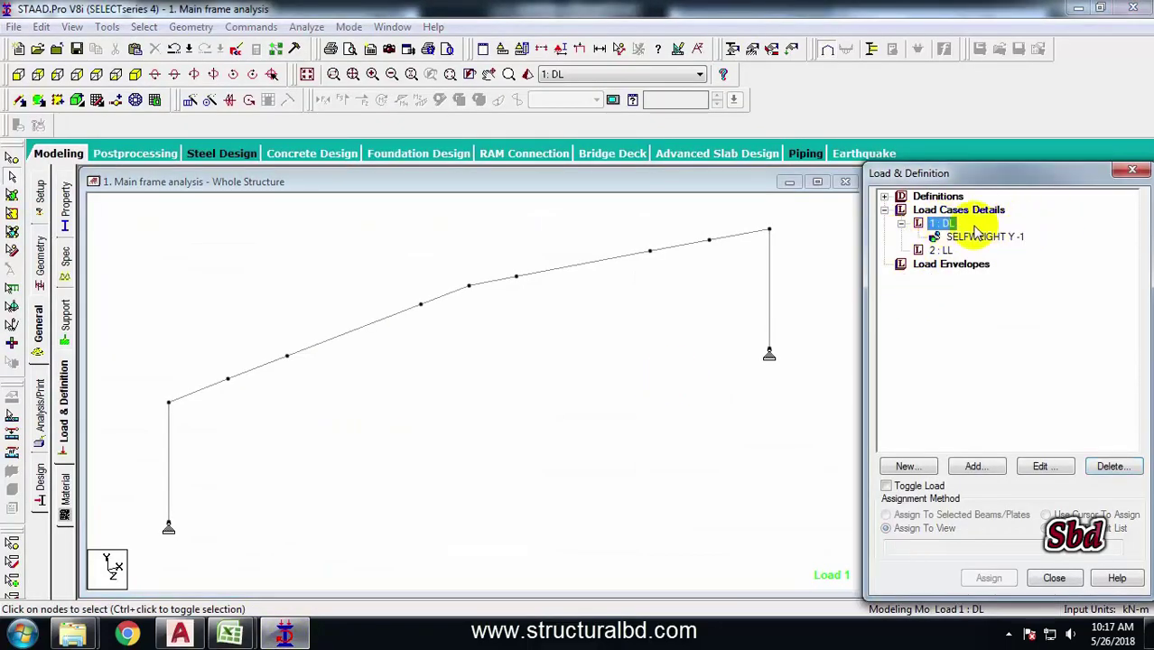
left_click(974, 467)
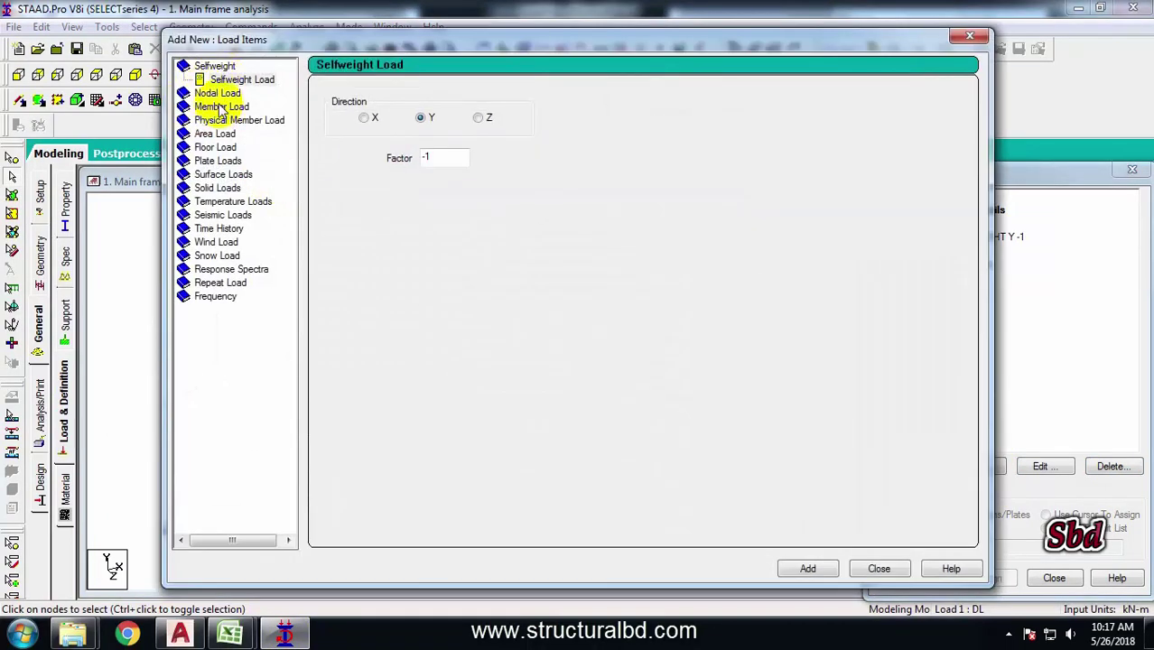
left_click(220, 107)
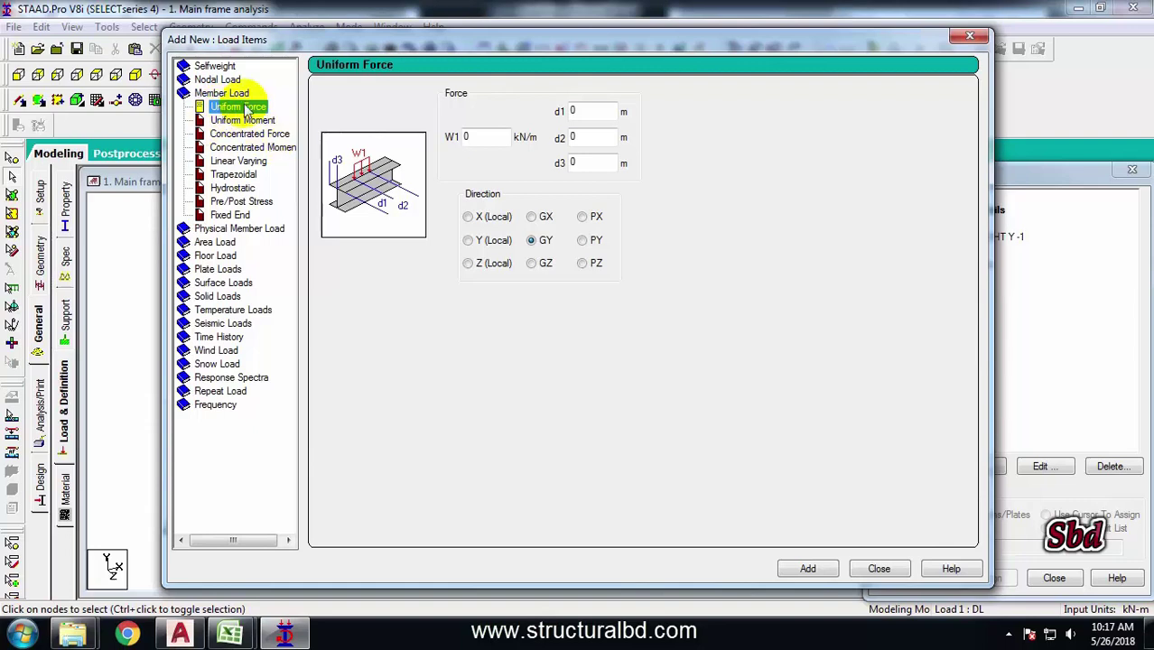
double_click(476, 137)
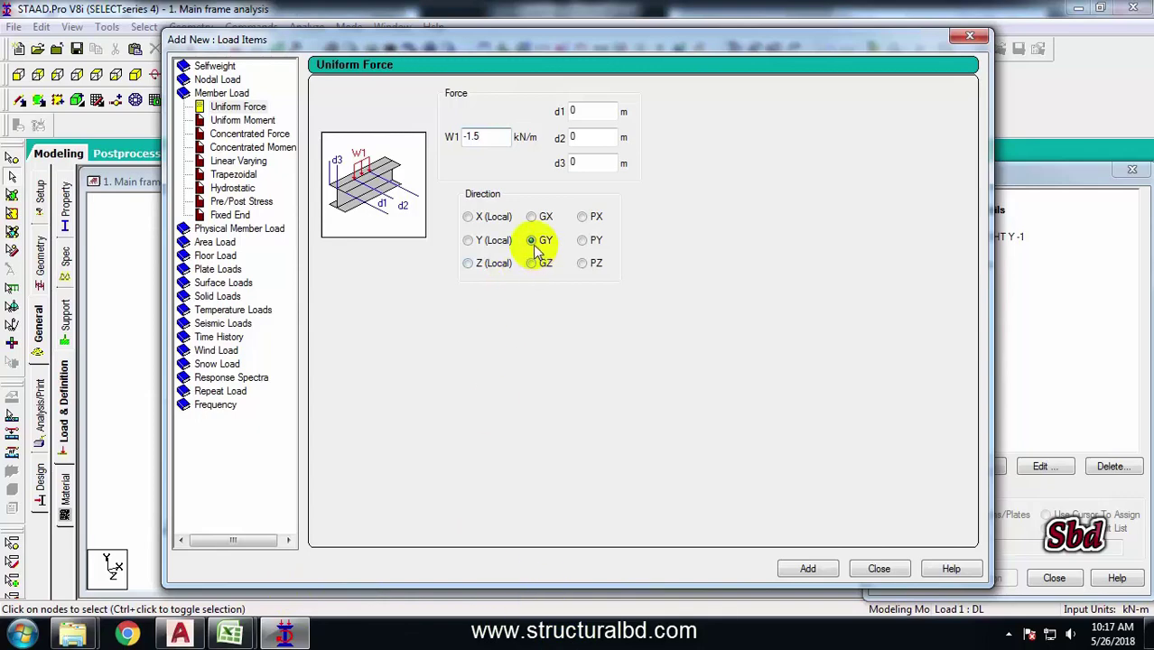
left_click(808, 568)
left_click(879, 568)
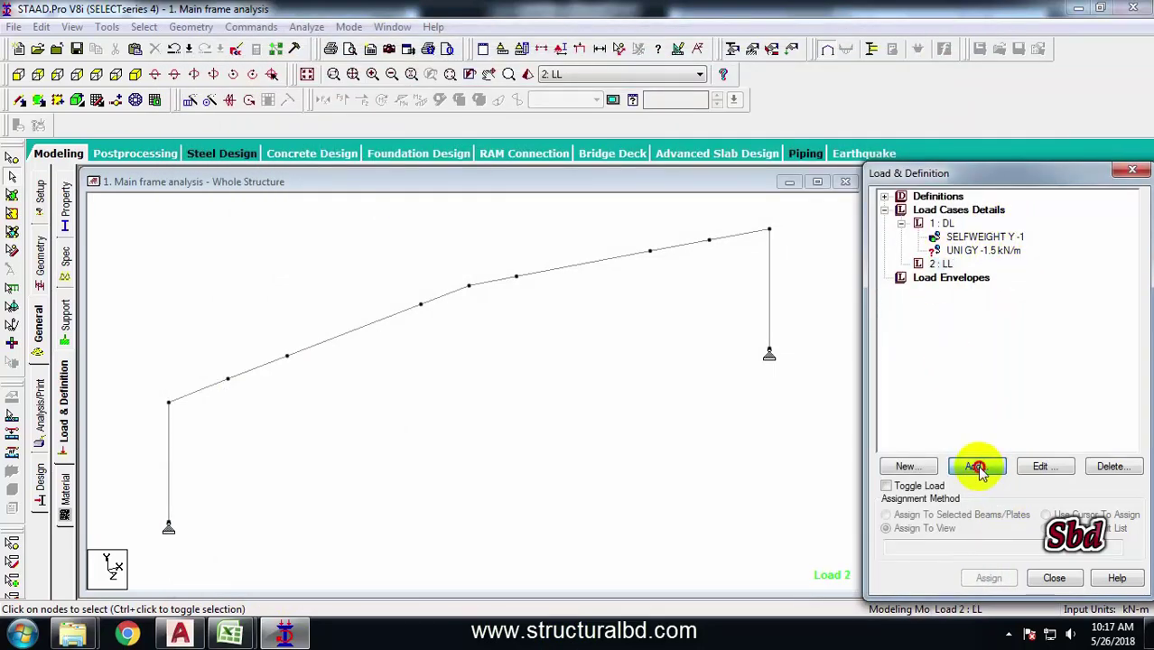
- Add a uniform member force of -3.75 kN/m in the GY direction to load case LL
left_click(974, 465)
left_click(219, 106)
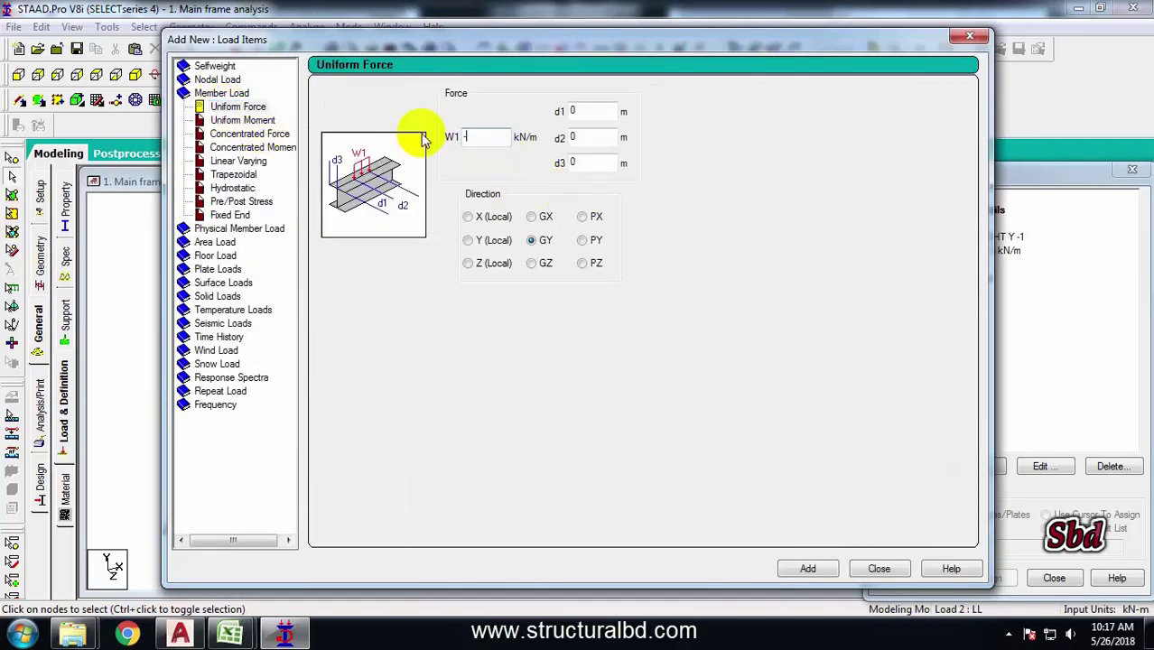
type("-3.75")
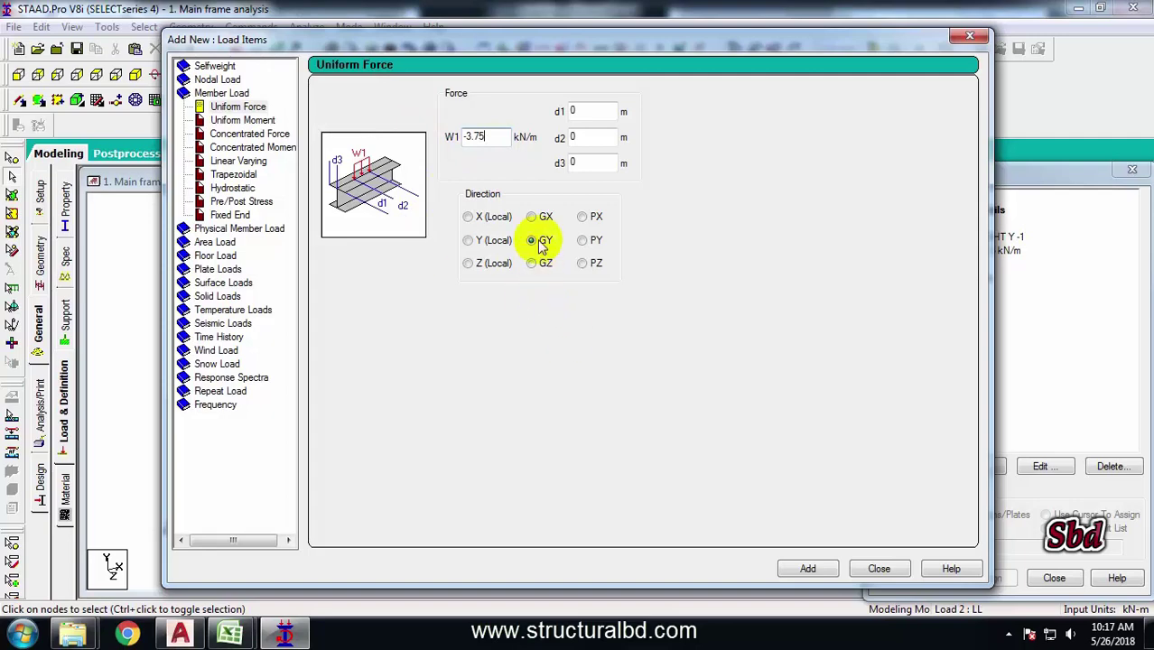
left_click(807, 568)
left_click(876, 568)
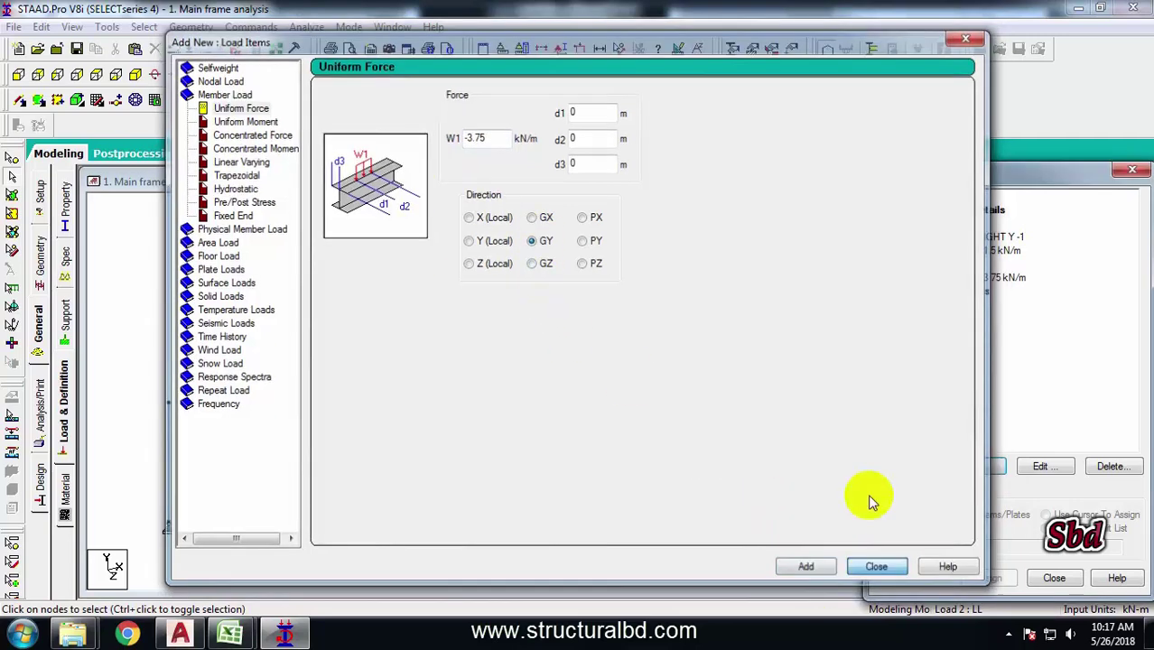
- Select all sloping rafter members between the columns and assign the -1.5 kN/m dead load to them
left_click(982, 251)
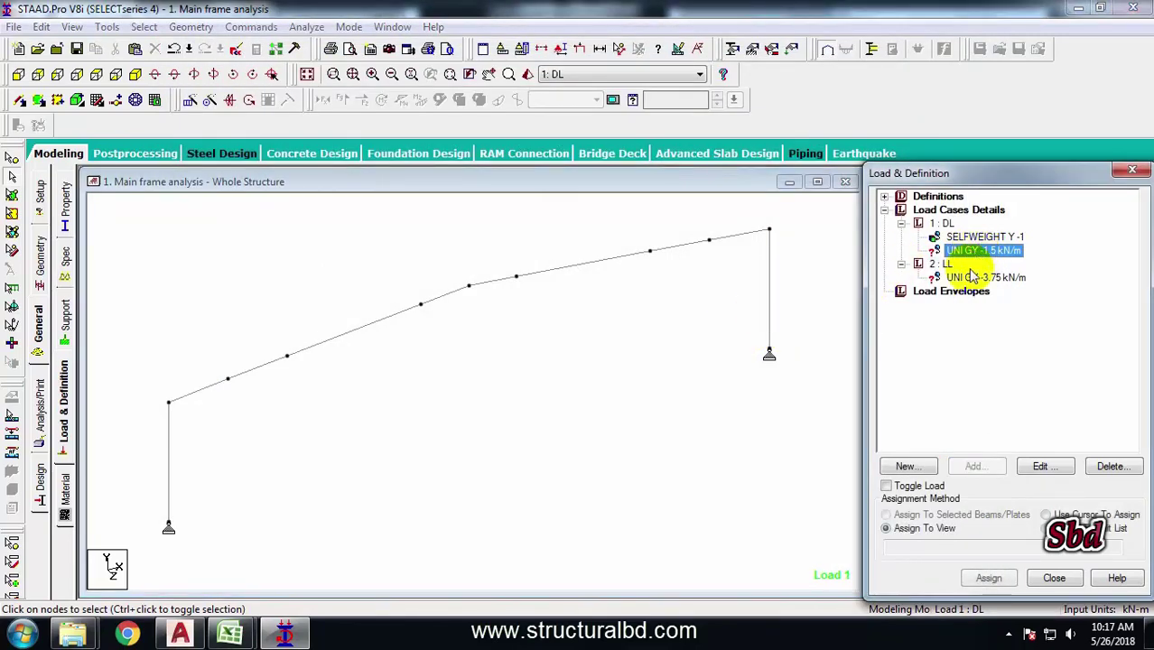
scroll(650, 361, "down", 2)
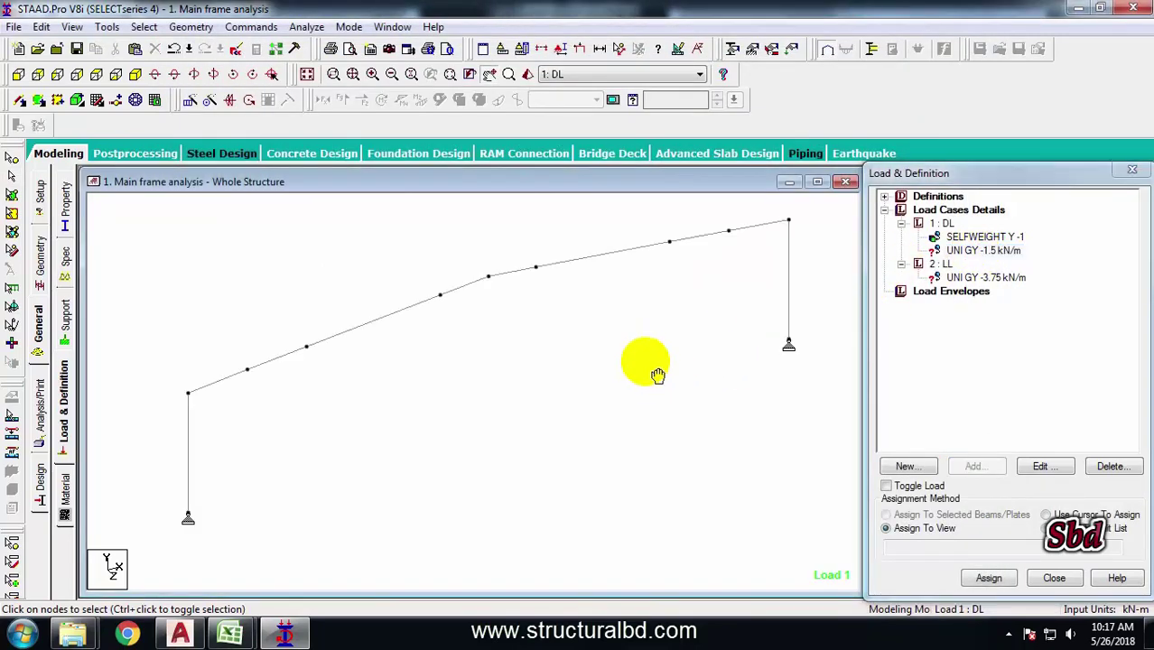
left_click(242, 382, "ctrl")
left_click(291, 361, "ctrl")
left_click(399, 316, "ctrl")
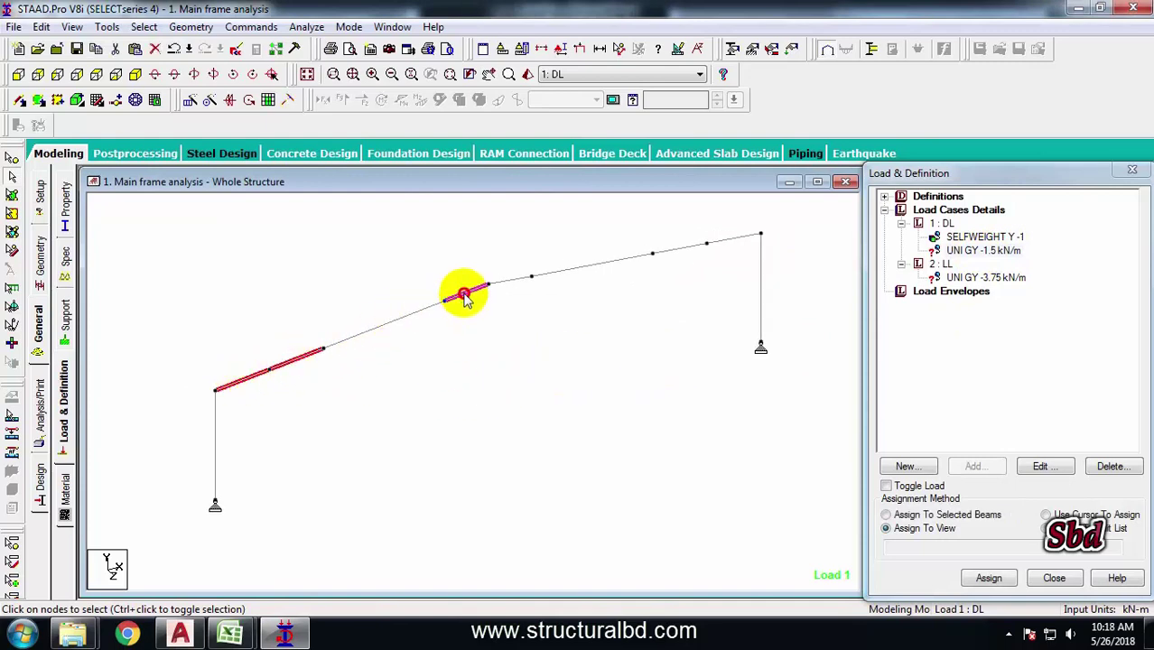
left_click(466, 294, "ctrl")
left_click(508, 284, "ctrl")
left_click(564, 271, "ctrl")
left_click(668, 250, "ctrl")
left_click(727, 239, "ctrl")
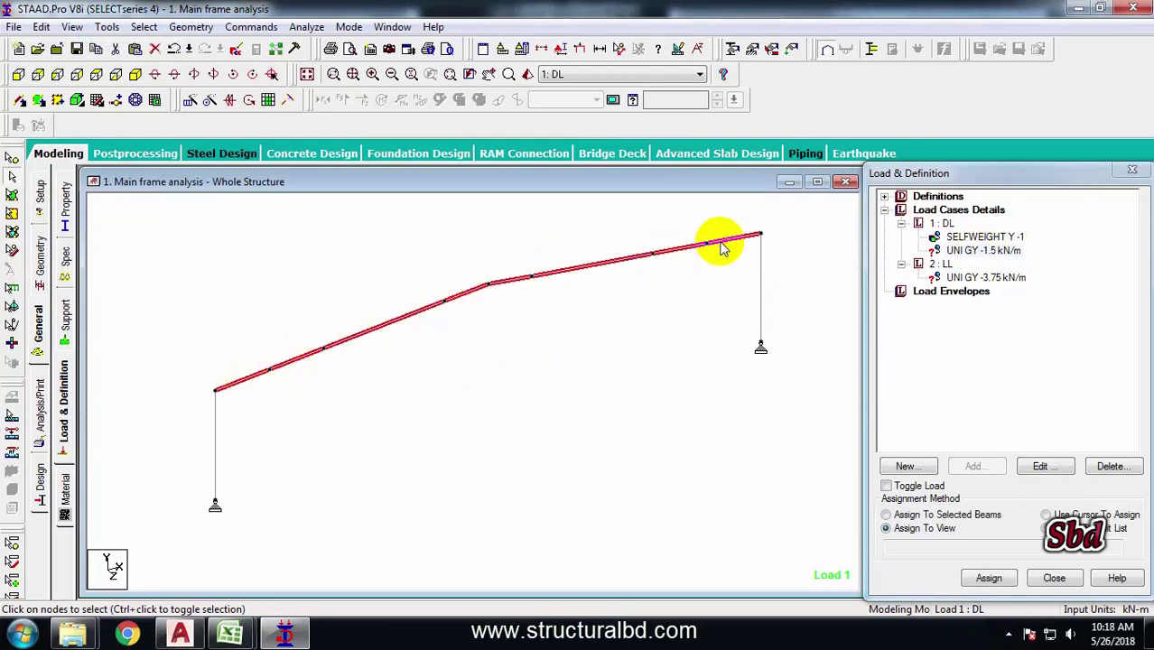
left_click(888, 515)
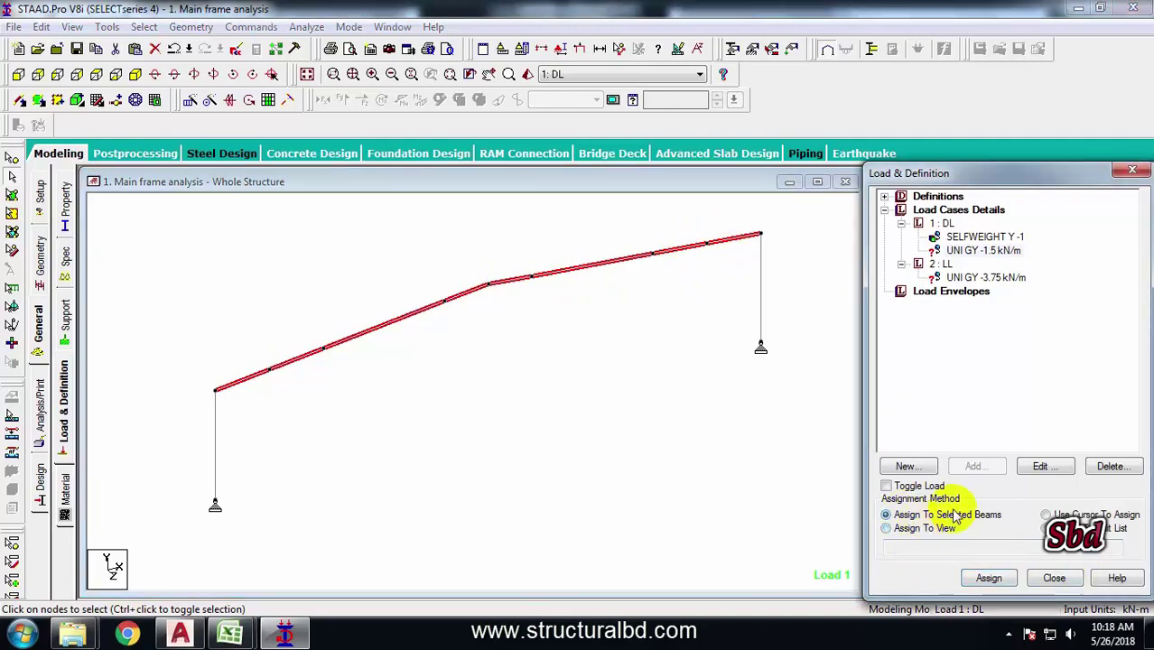
left_click(989, 578)
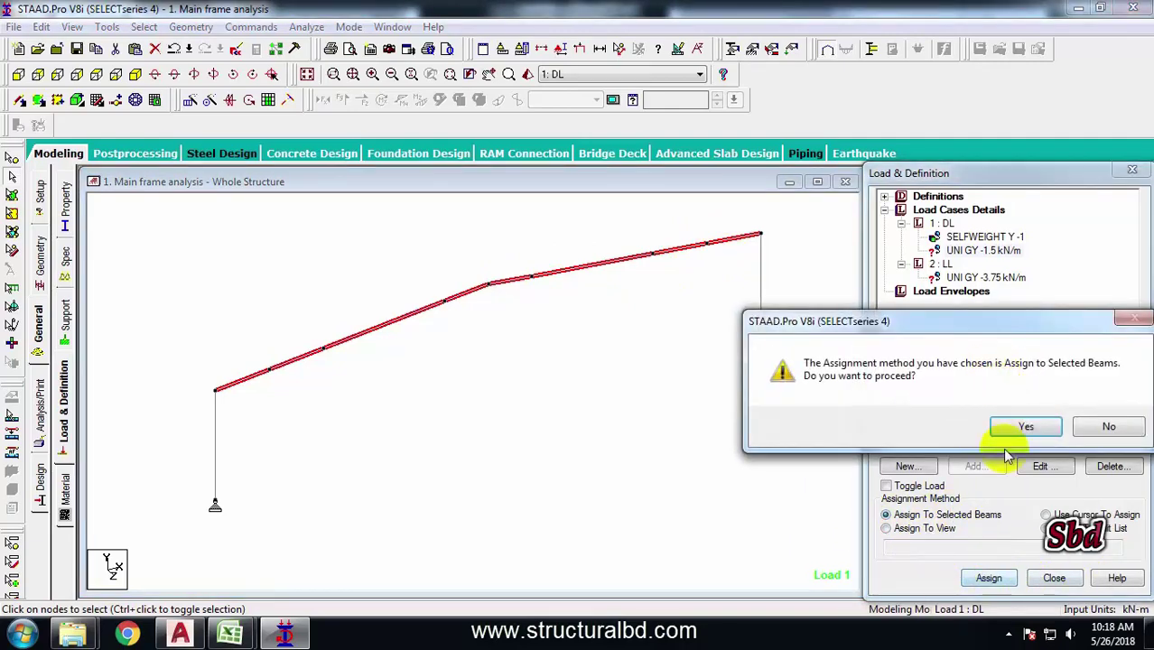
left_click(1023, 427)
- Assign the -3.75 kN/m live load to the selected rafter members
left_click(985, 277)
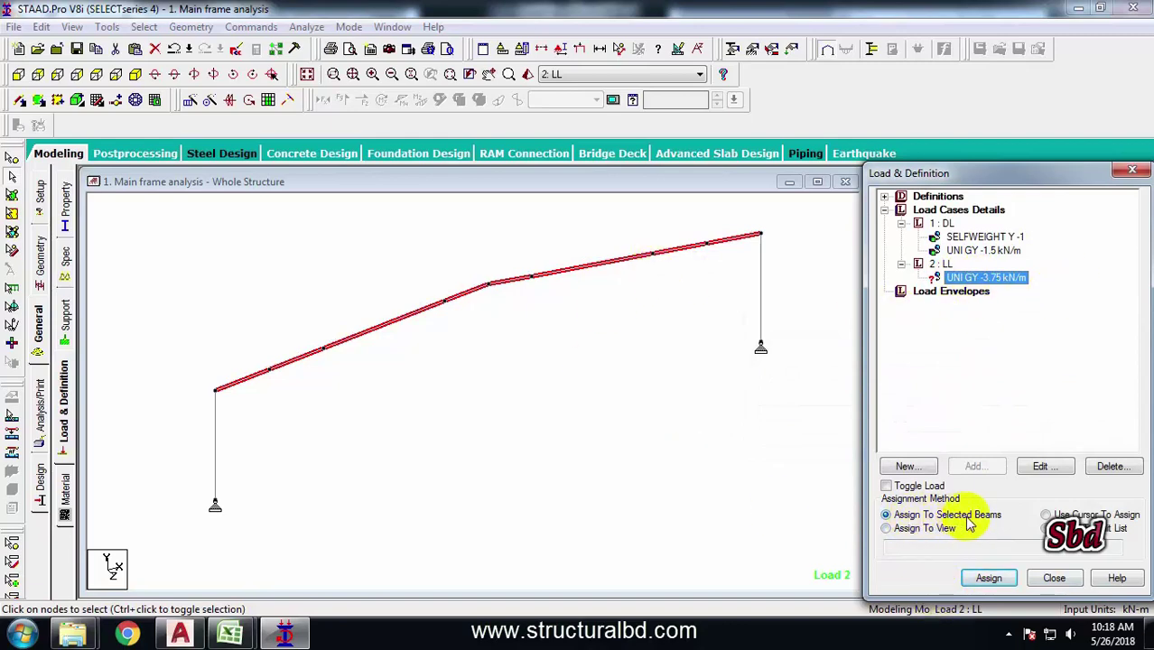
left_click(989, 578)
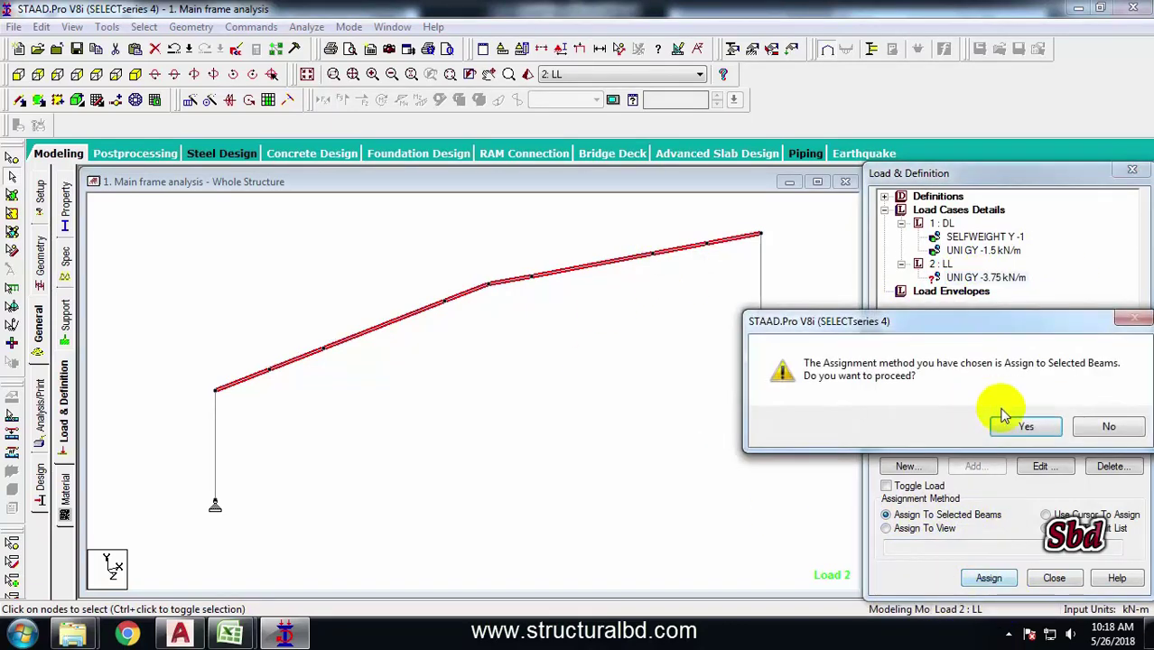
left_click(1023, 426)
middle_click_drag(588, 420, 613, 392)
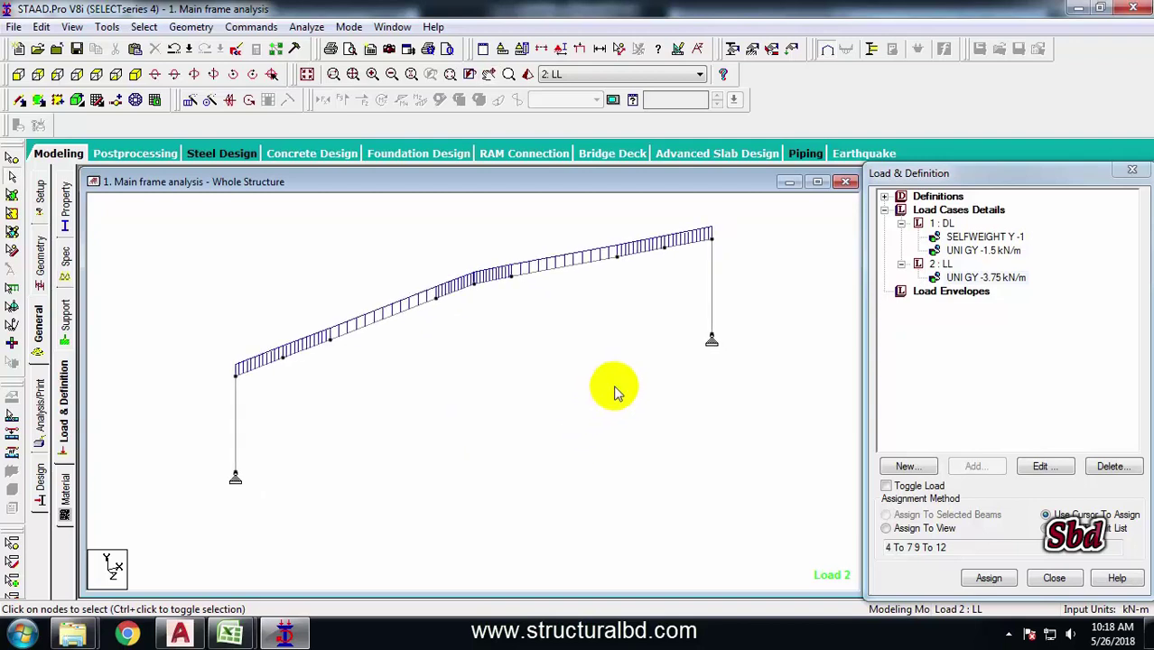
- Start a new primary load case under Load Cases Details, ready for its title
left_click(949, 212)
left_click(973, 466)
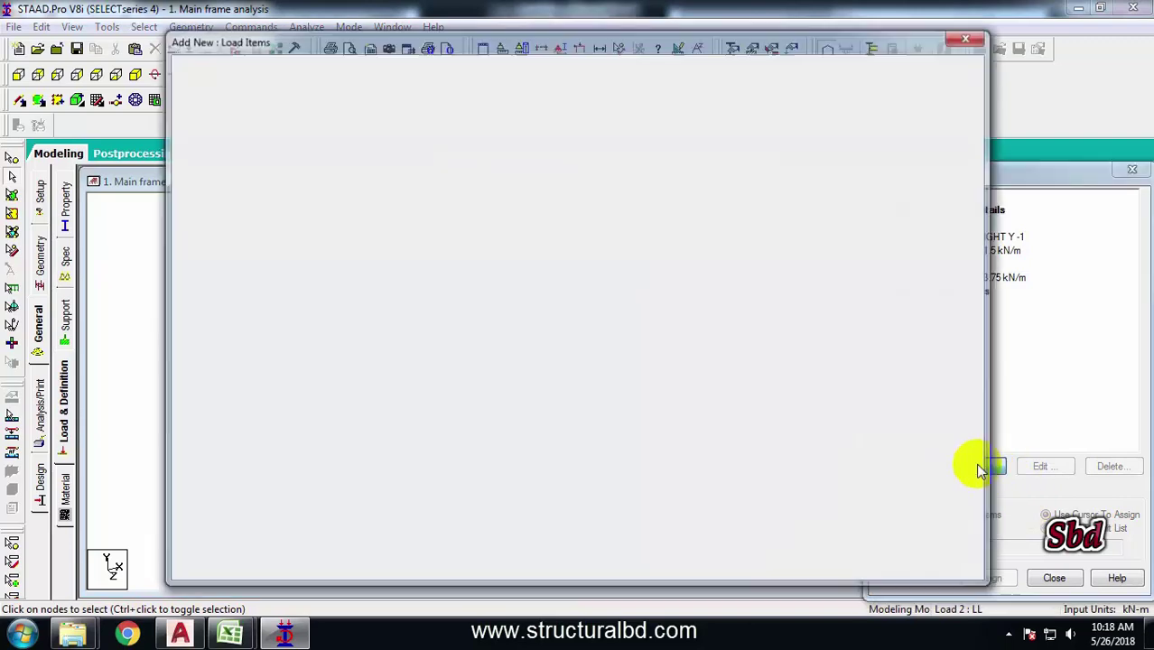
key("Tab")
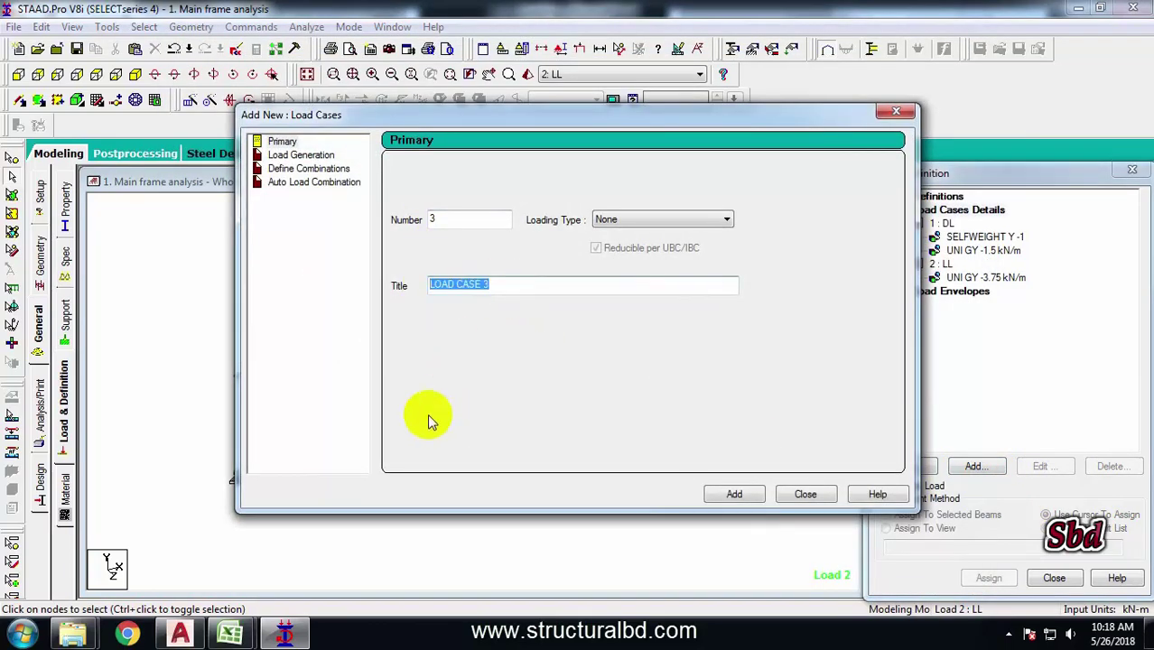
- Switch to the Excel wind load workbook and examine the wind loads on both walls and both roof slopes of the frame diagram
left_click(230, 634)
left_click(147, 540)
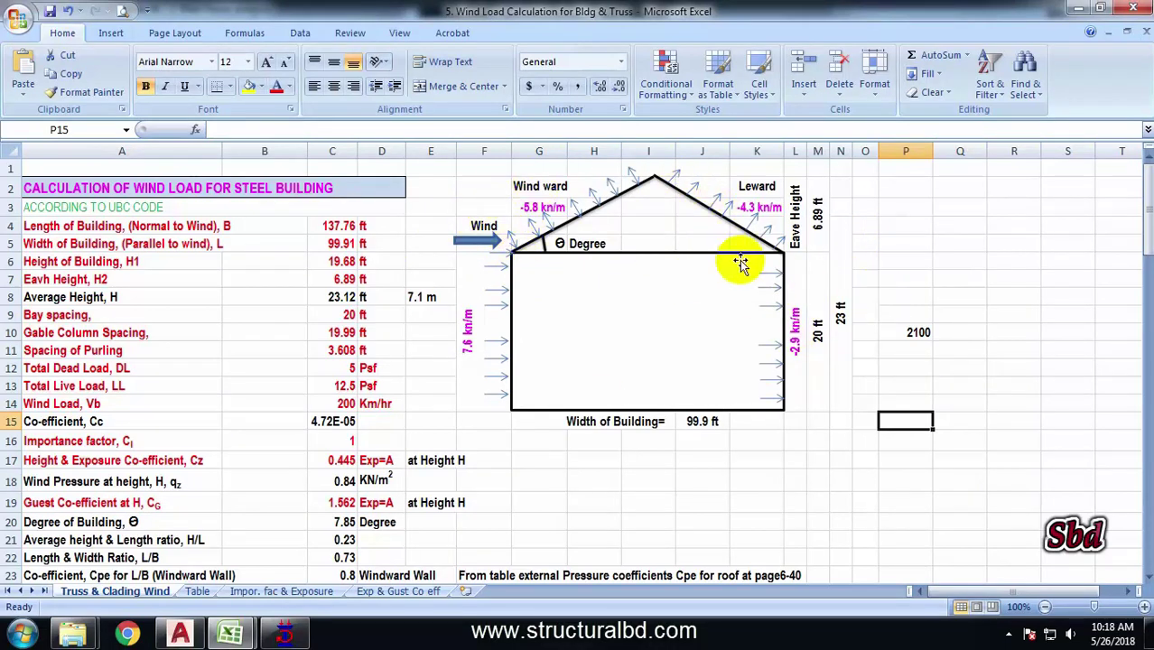
left_click(461, 325)
left_click(800, 307)
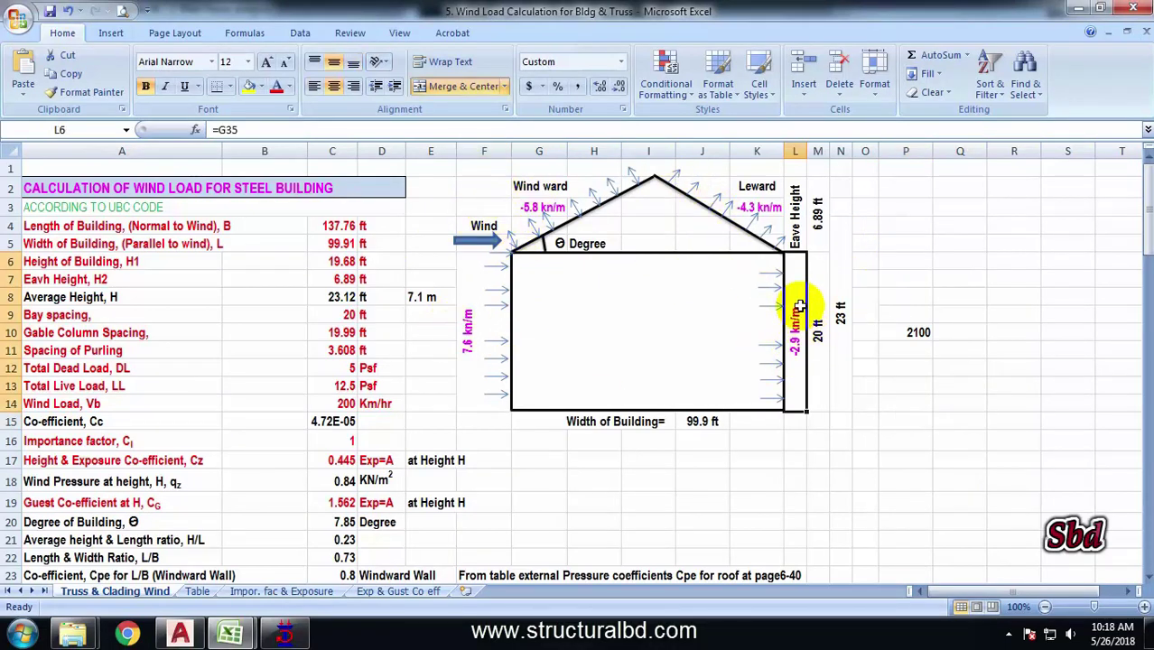
left_click(764, 207)
left_click(541, 207)
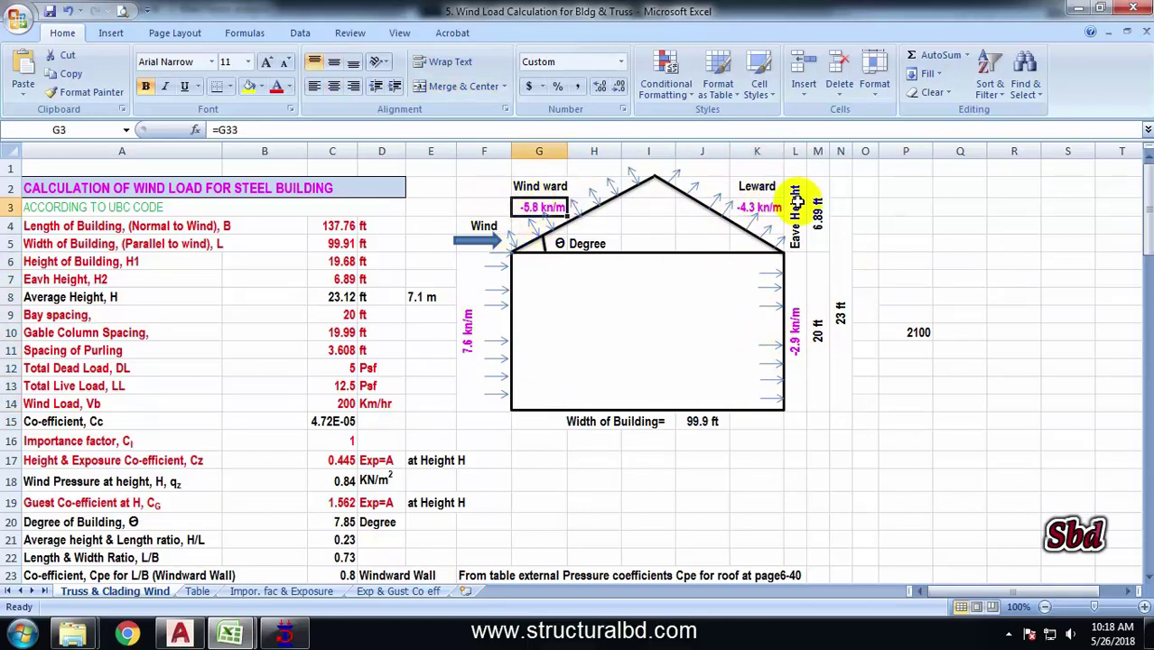
left_click(906, 261)
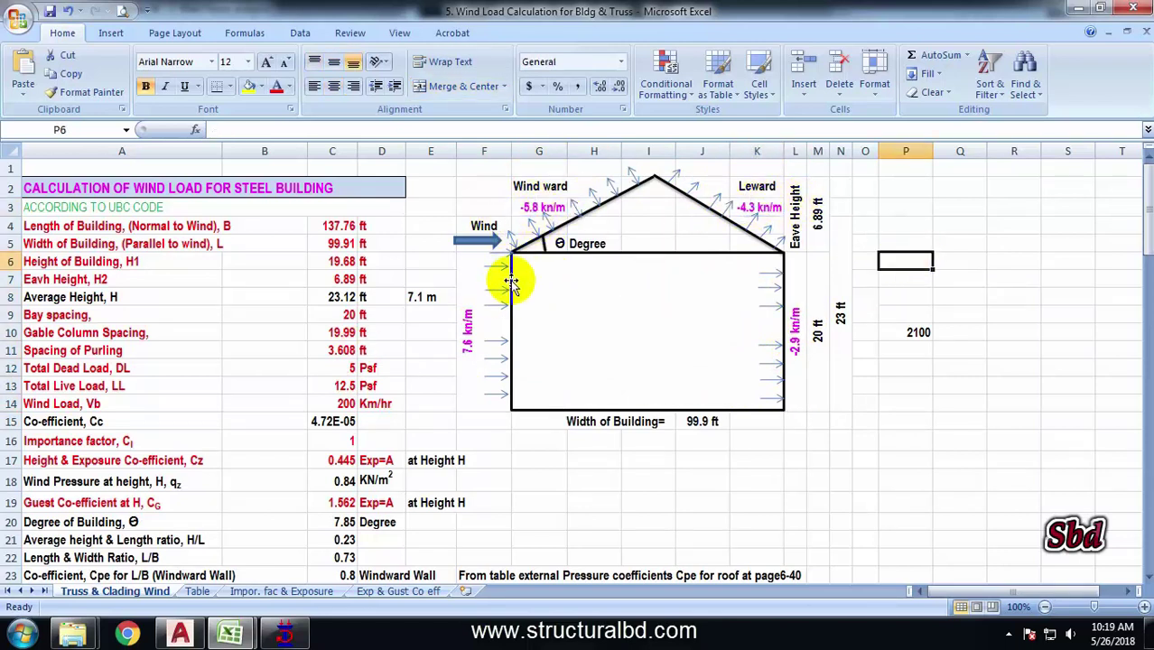
- Return to STAAD.Pro and create primary load cases 3 and 4, titled WLR and WRL
left_click(283, 635)
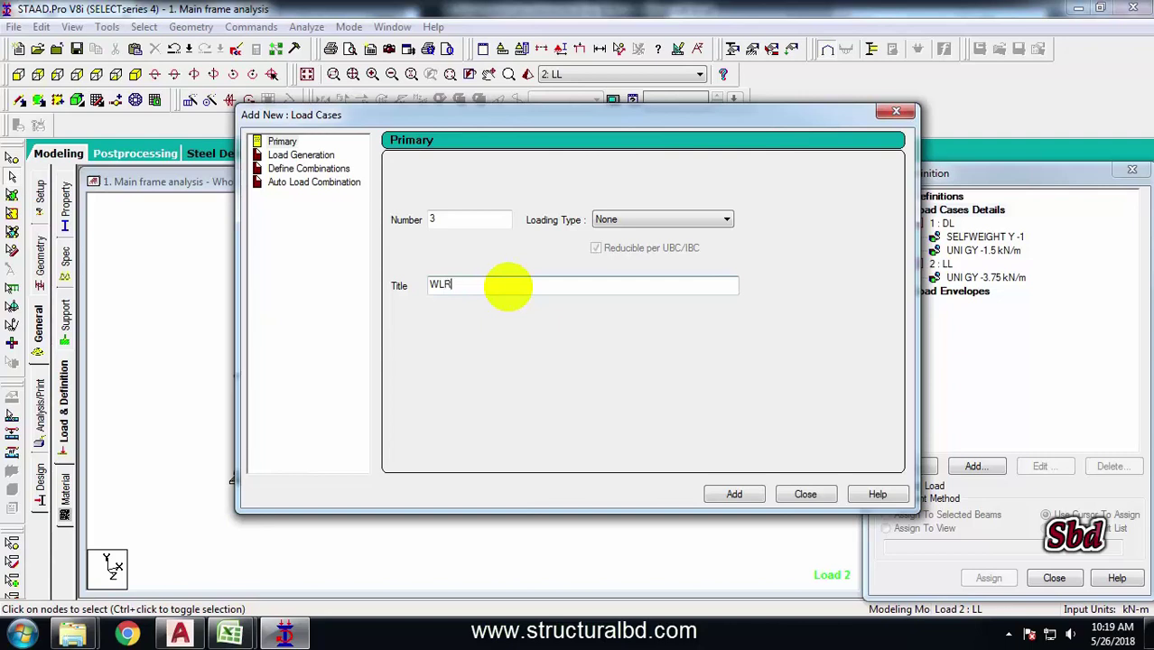
left_click(735, 495)
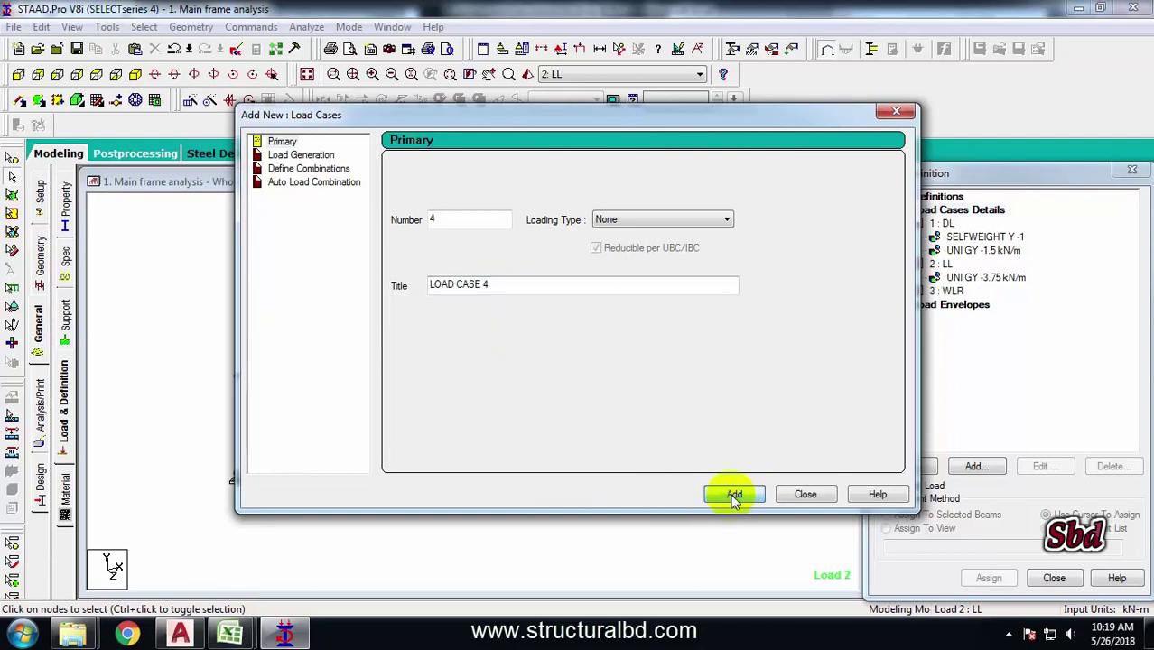
left_click_drag(505, 292, 280, 281)
type("W")
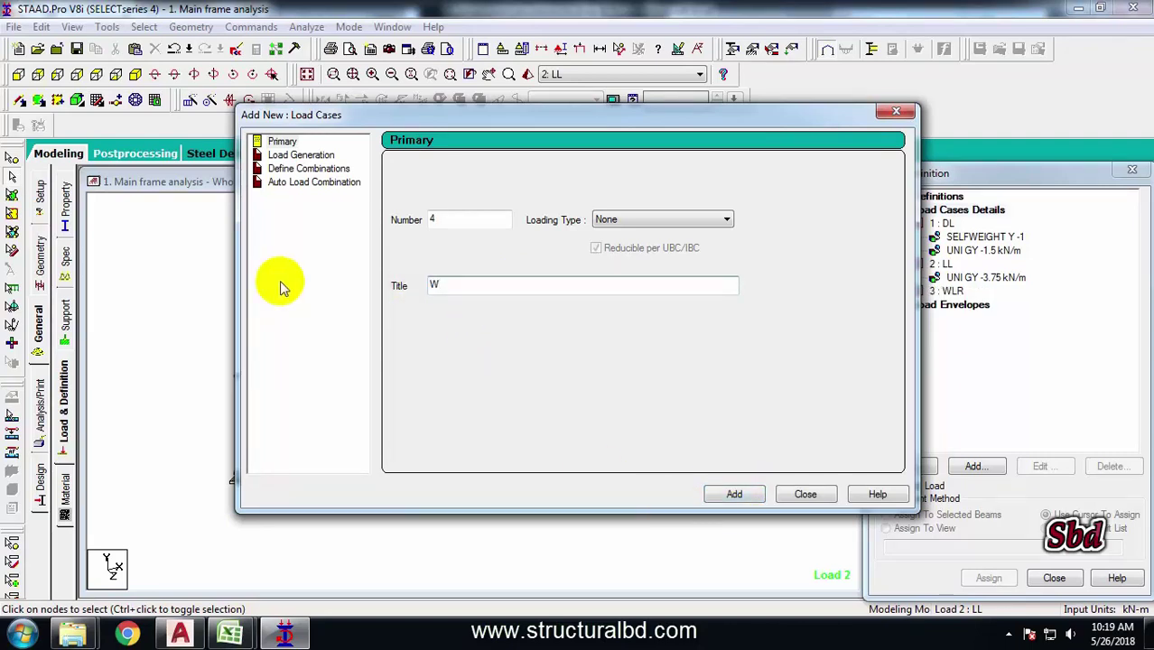
type("RL")
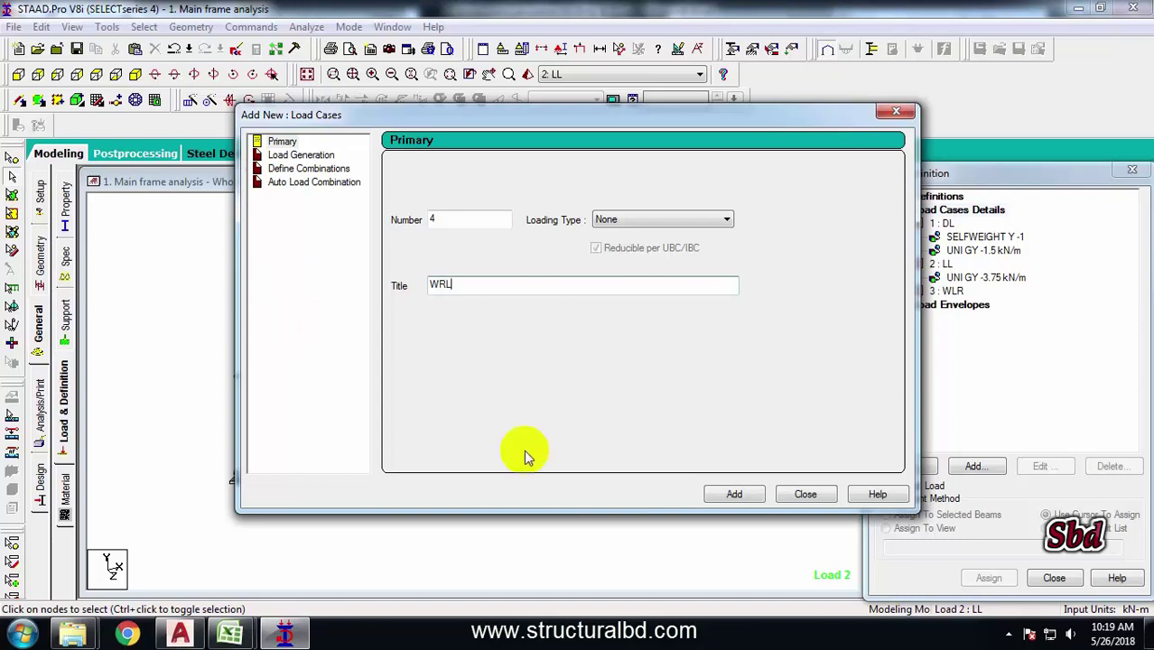
left_click(735, 495)
left_click(806, 495)
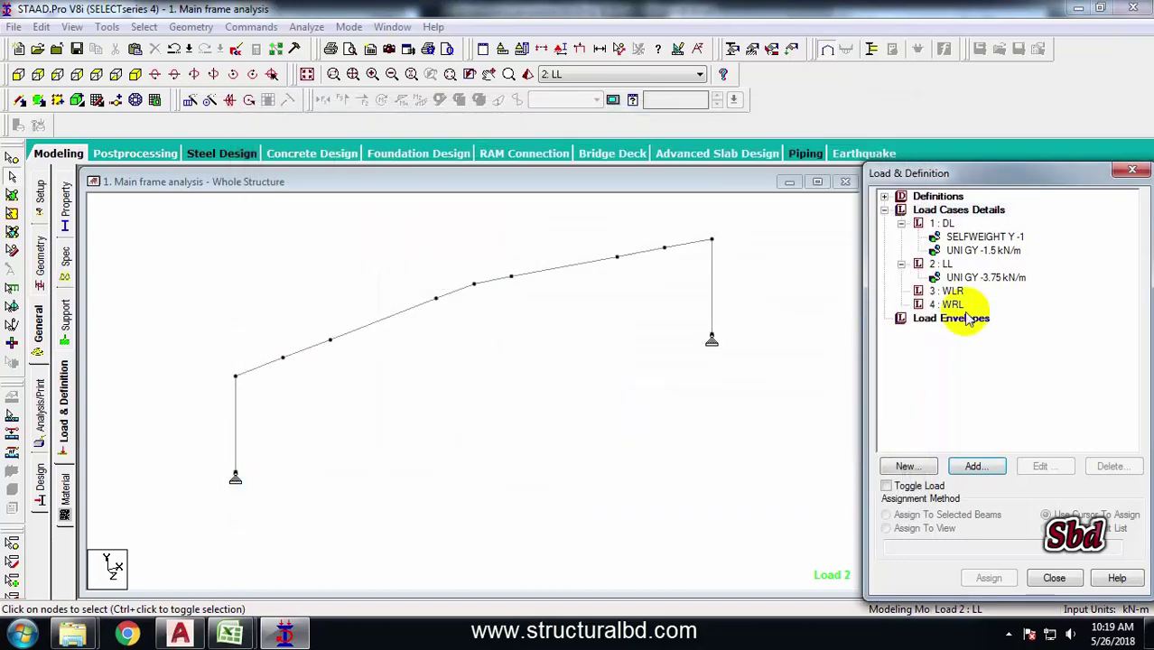
- Add a uniform member force of 7.6 kN/m in the GX direction to load case WLR
left_click(951, 291)
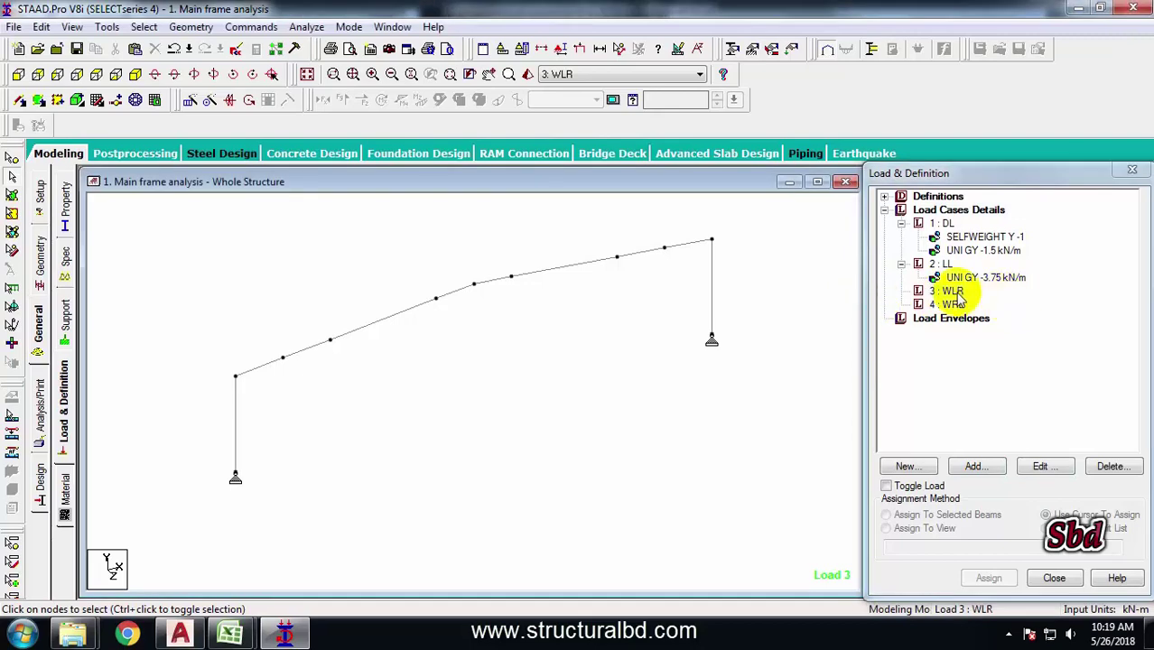
left_click(975, 466)
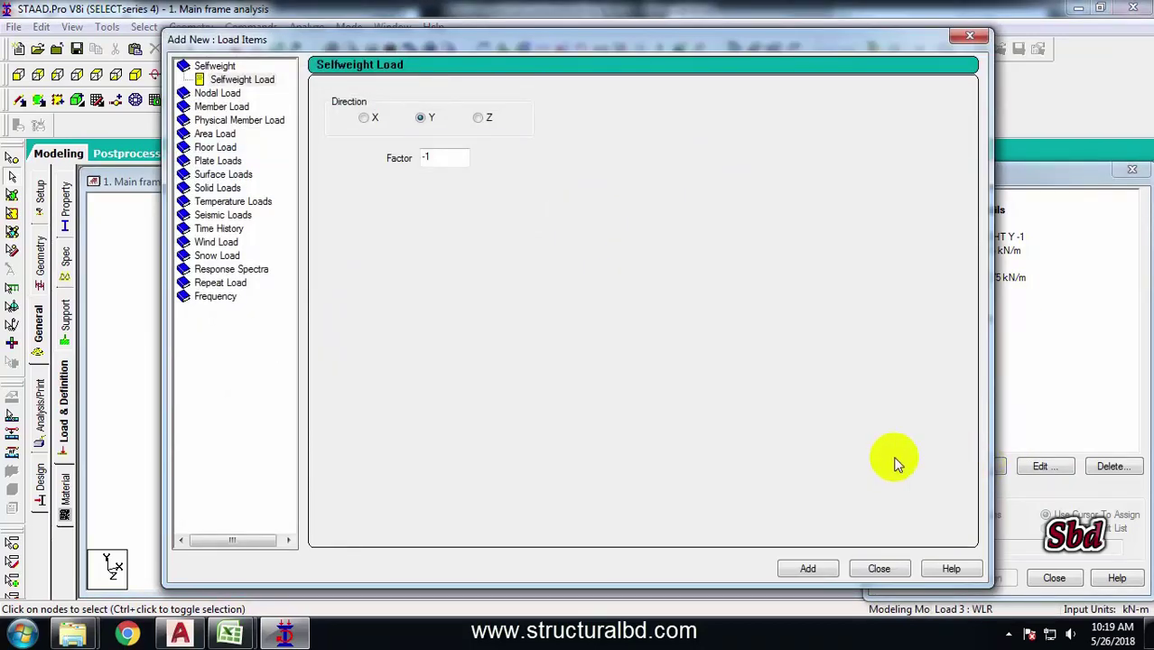
left_click(224, 106)
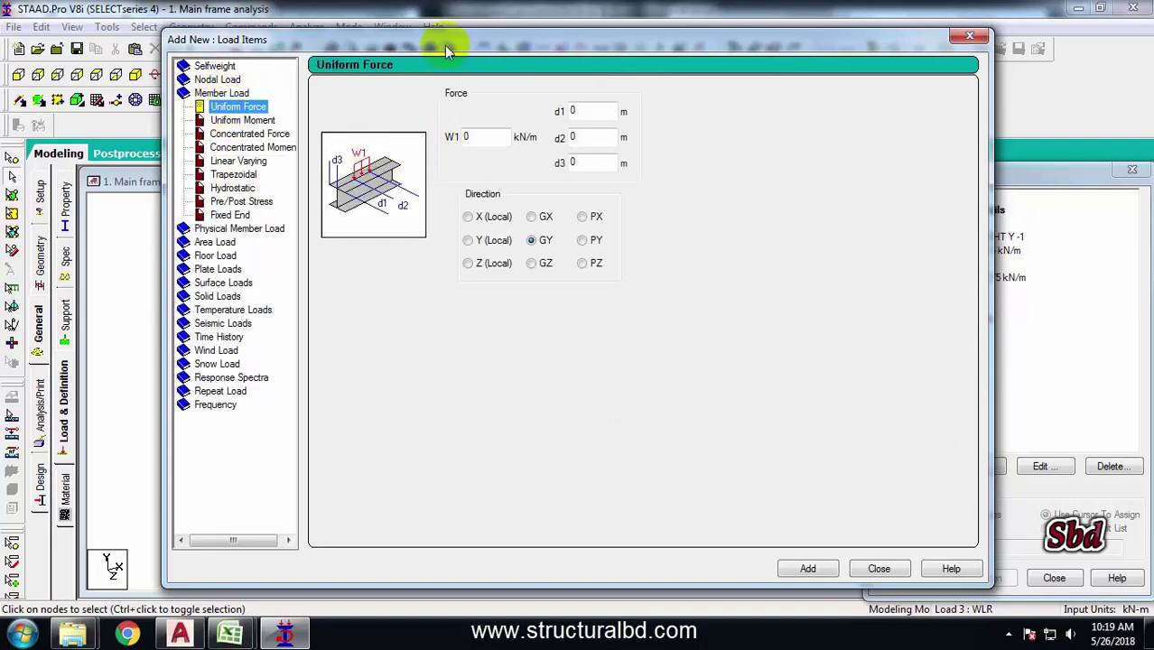
left_click_drag(447, 41, 757, 62)
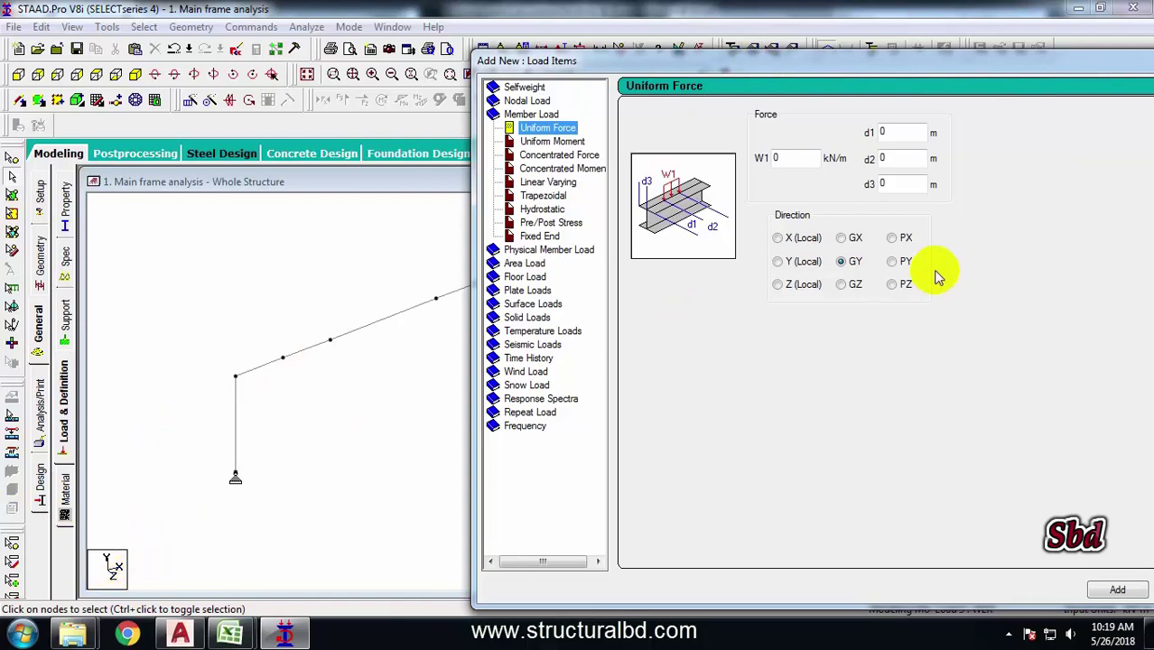
left_click(903, 374)
left_click(845, 239)
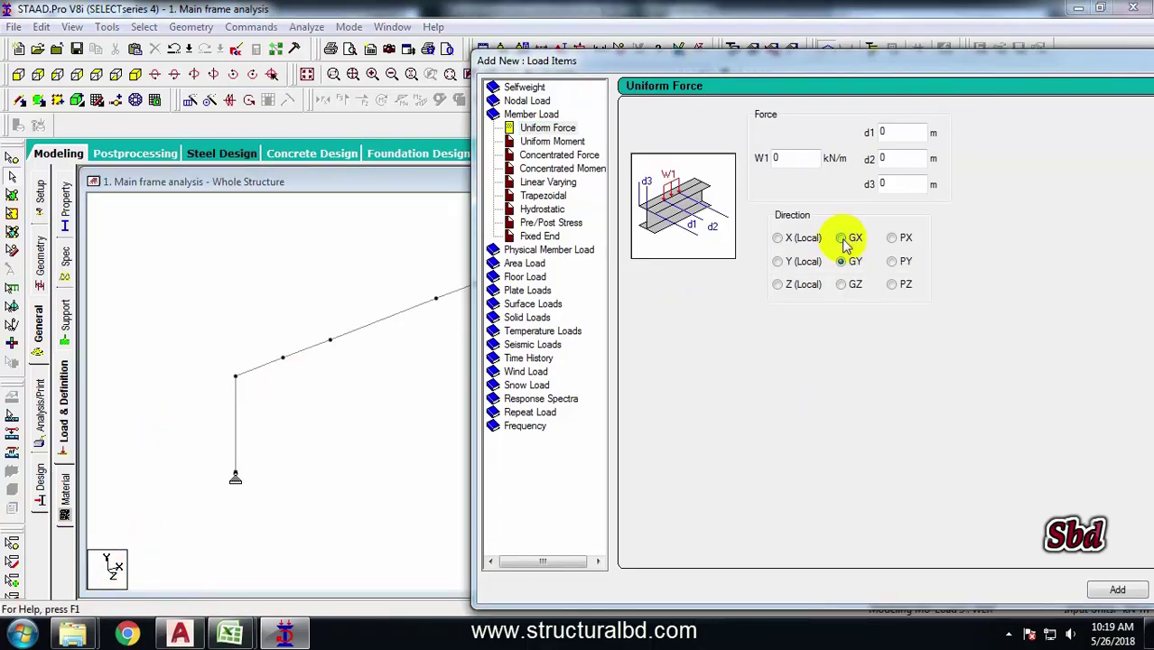
double_click(788, 158)
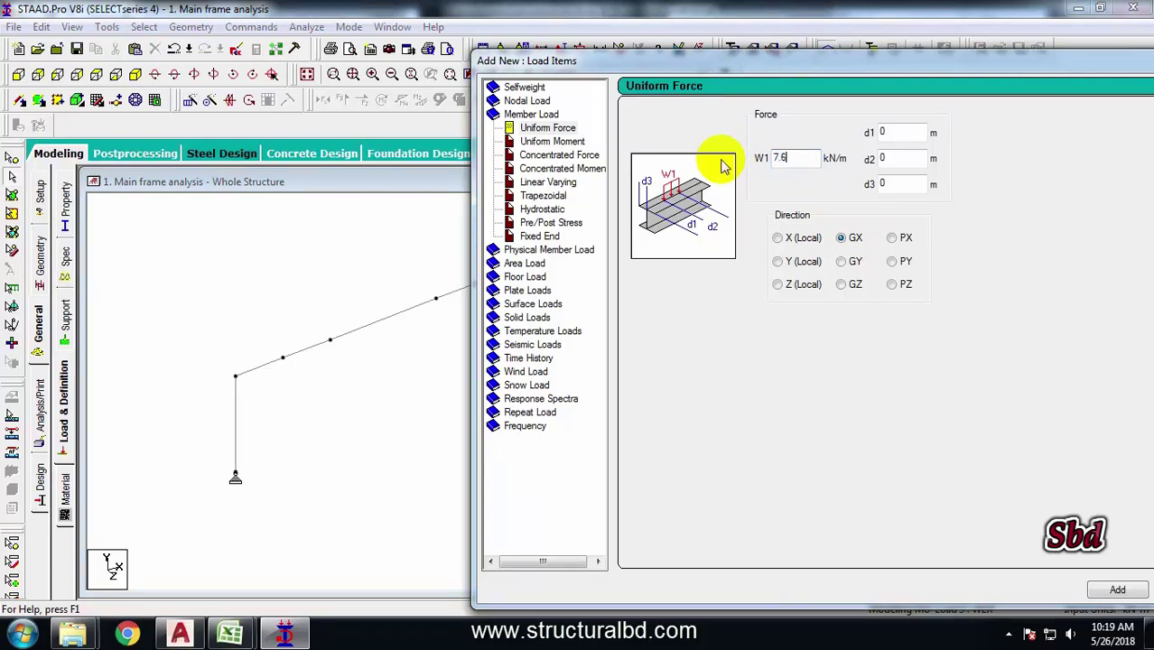
left_click_drag(740, 71, 633, 44)
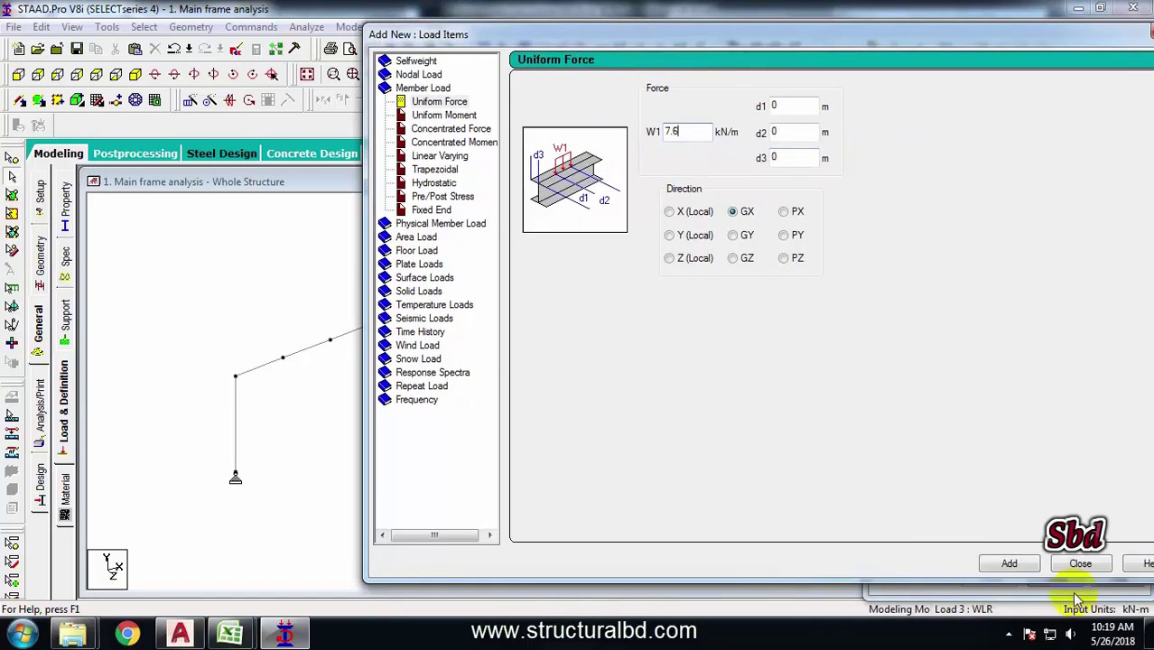
left_click(1009, 563)
- Add uniform member forces of 5.8 kN/m and 4.3 kN/m in the local Y direction to load case WLR
left_click(673, 131)
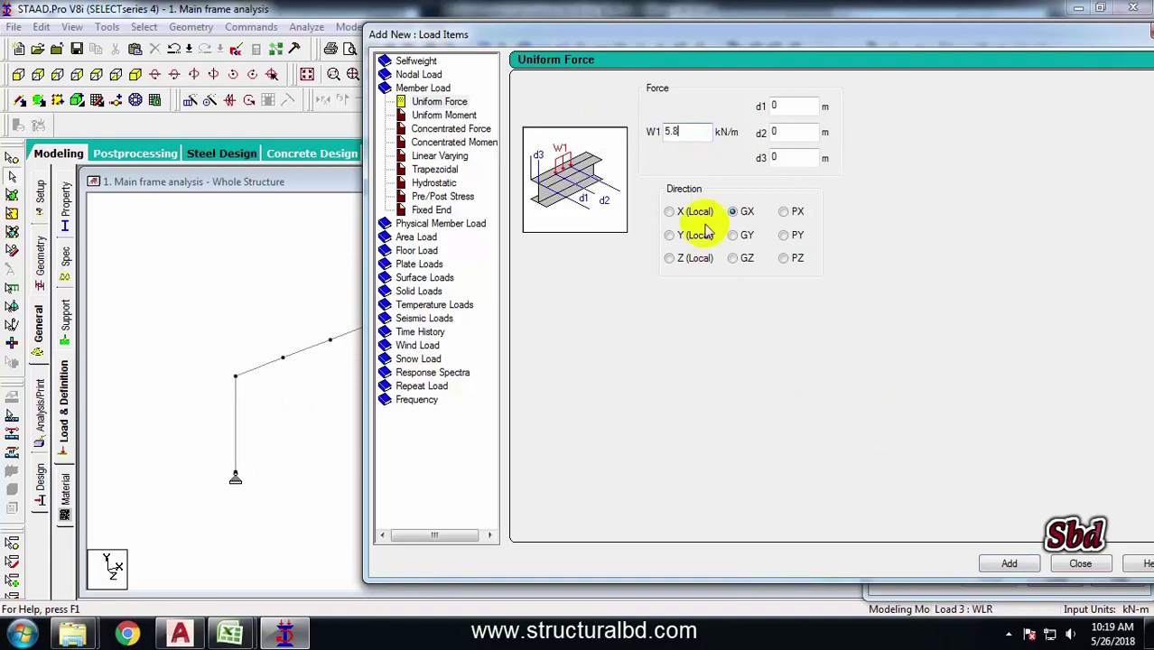
left_click(669, 236)
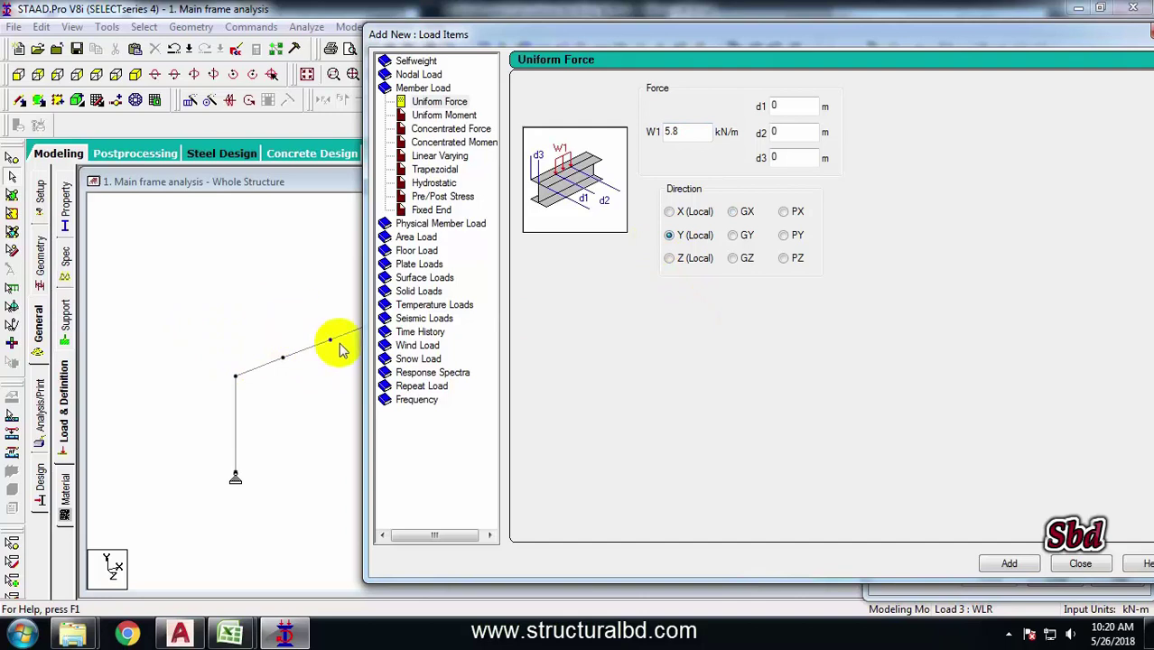
left_click(1009, 562)
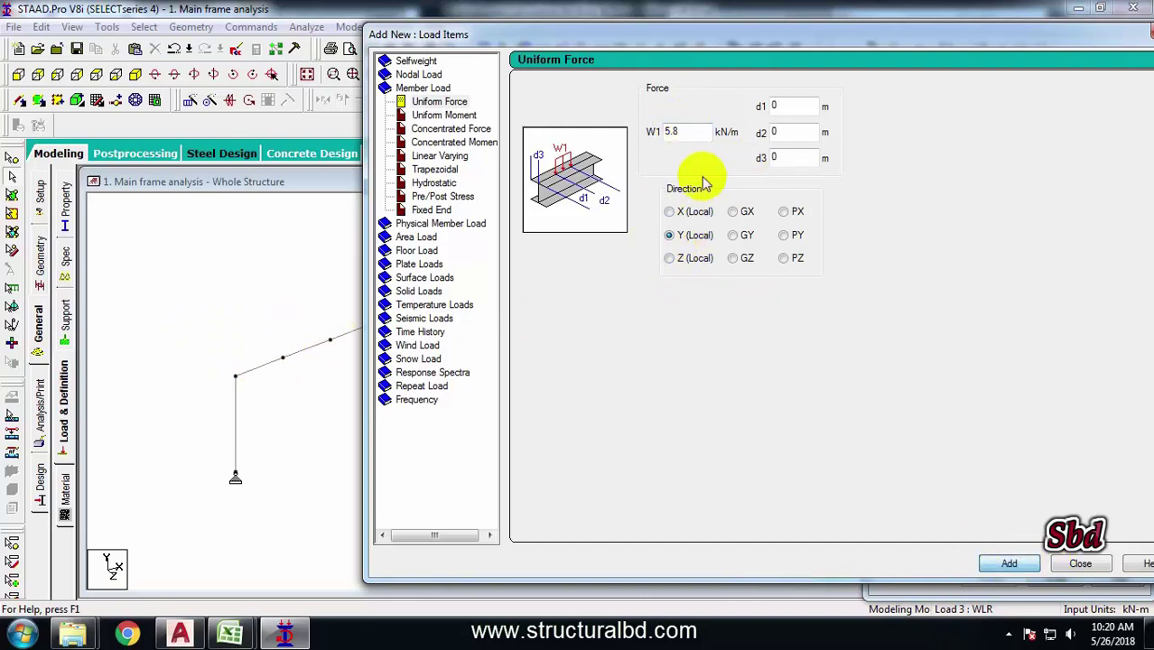
double_click(691, 132)
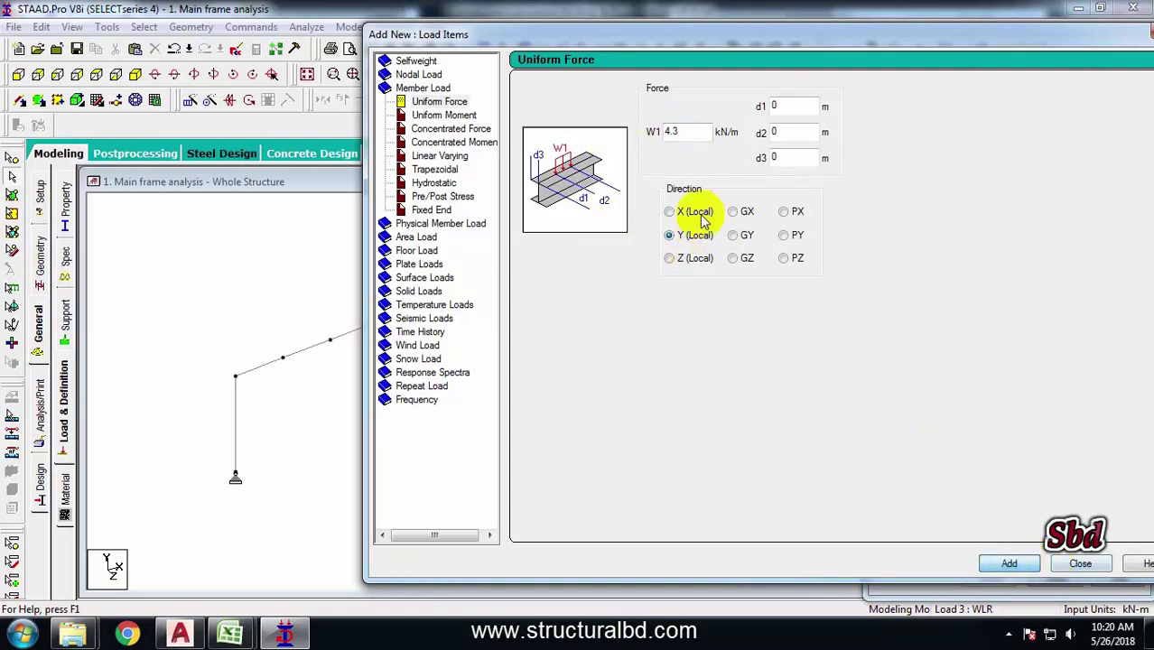
- Add a uniform member force of 2.9 kN/m in the GX direction to load case WLR and finish its load items
double_click(671, 132)
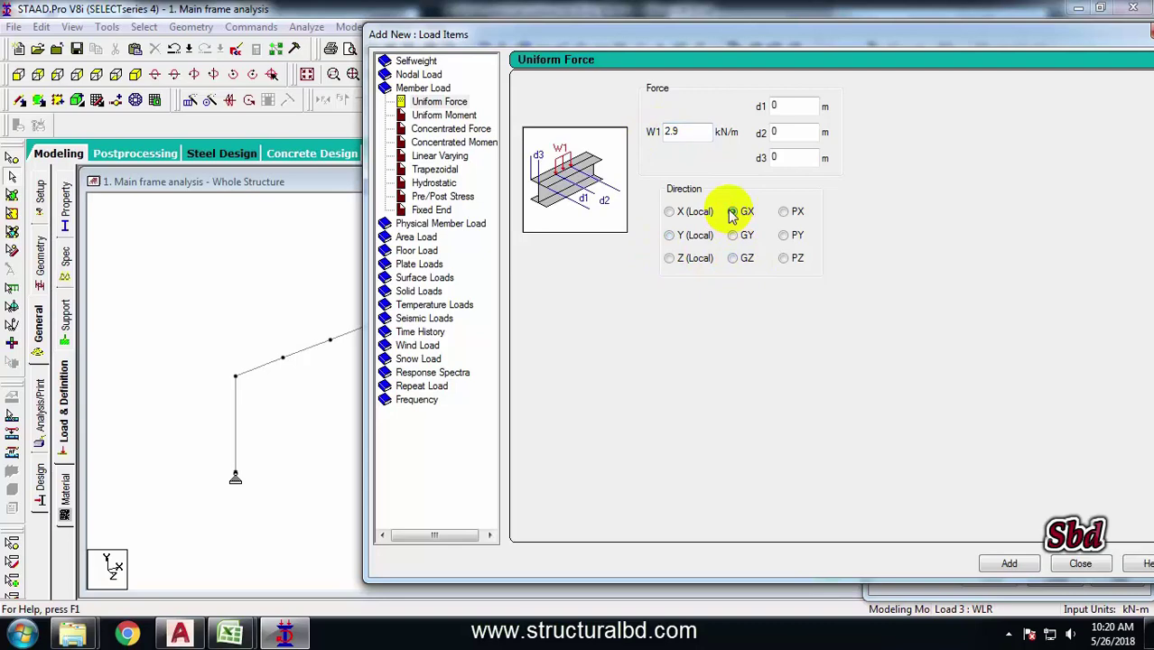
left_click(733, 212)
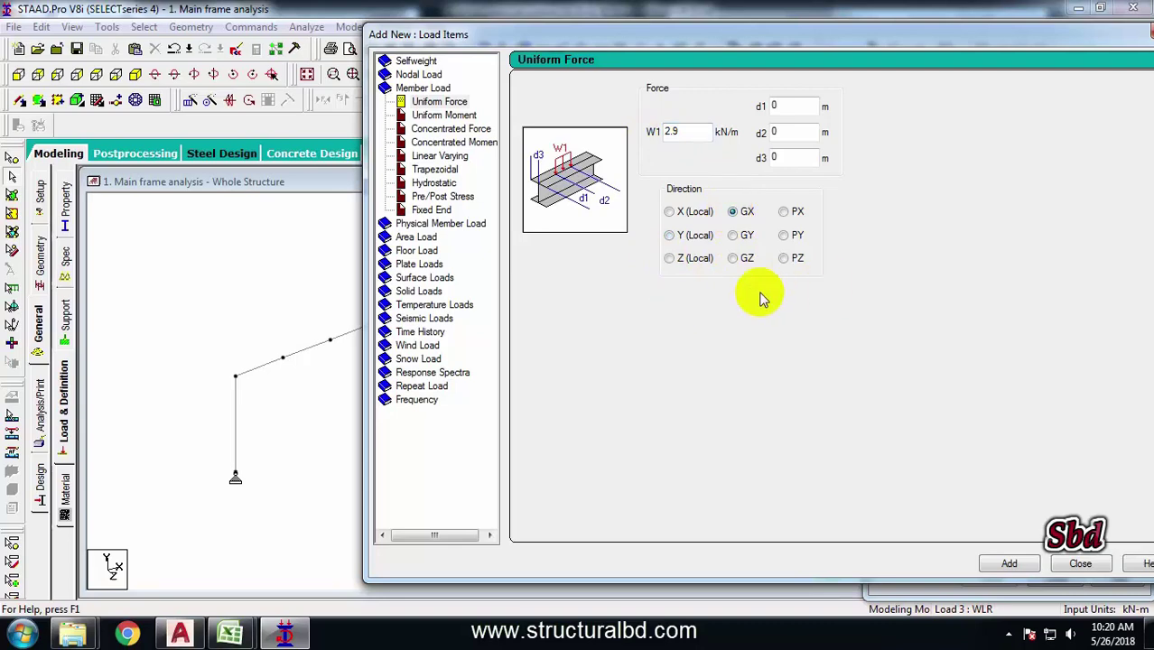
left_click(1082, 565)
- Add a uniform member force of -7.6 kN/m in the GX direction to load case WRL
left_click(944, 360)
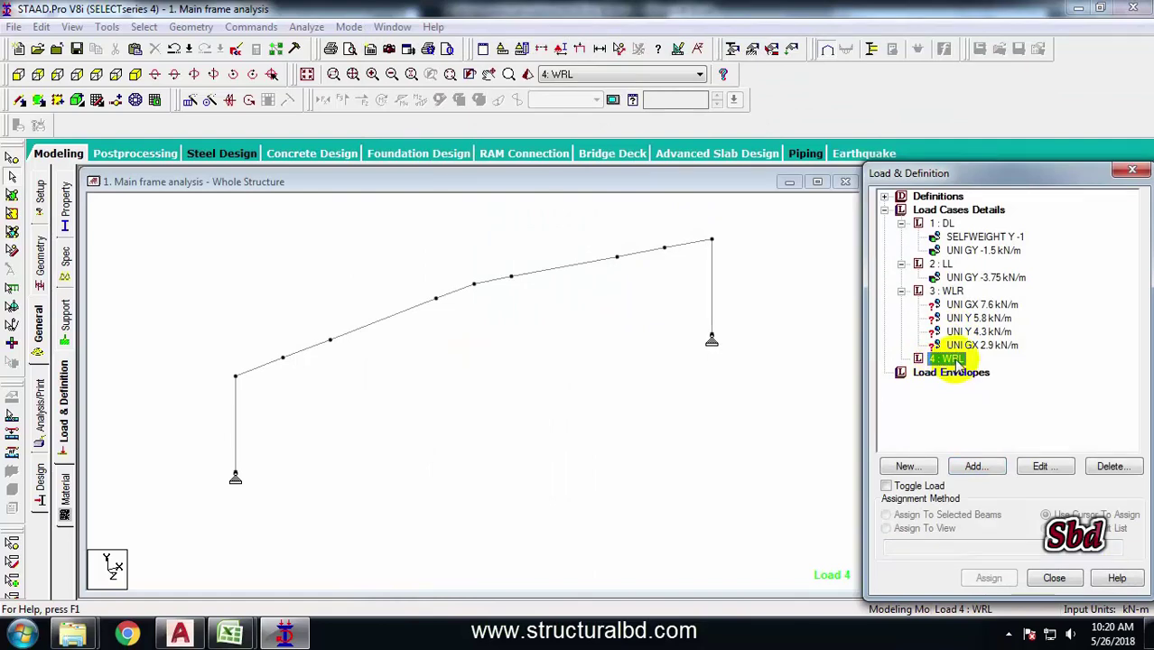
left_click(974, 467)
left_click_drag(701, 42, 521, 43)
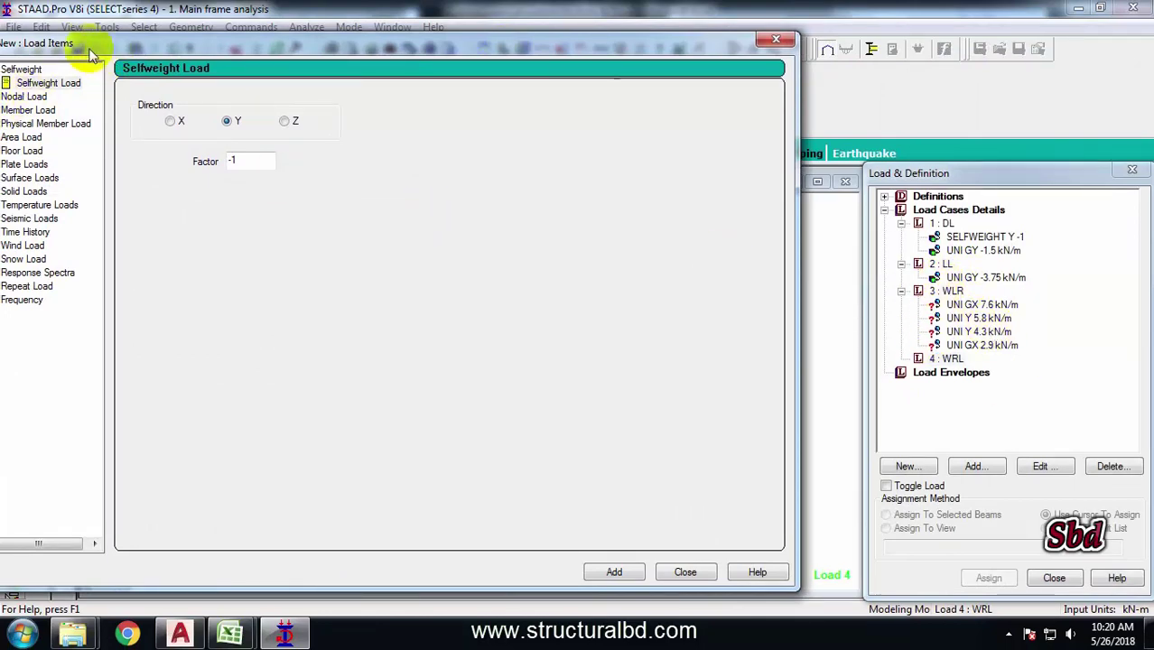
left_click_drag(90, 52, 135, 47)
left_click(63, 110)
left_click_drag(252, 45, 187, 44)
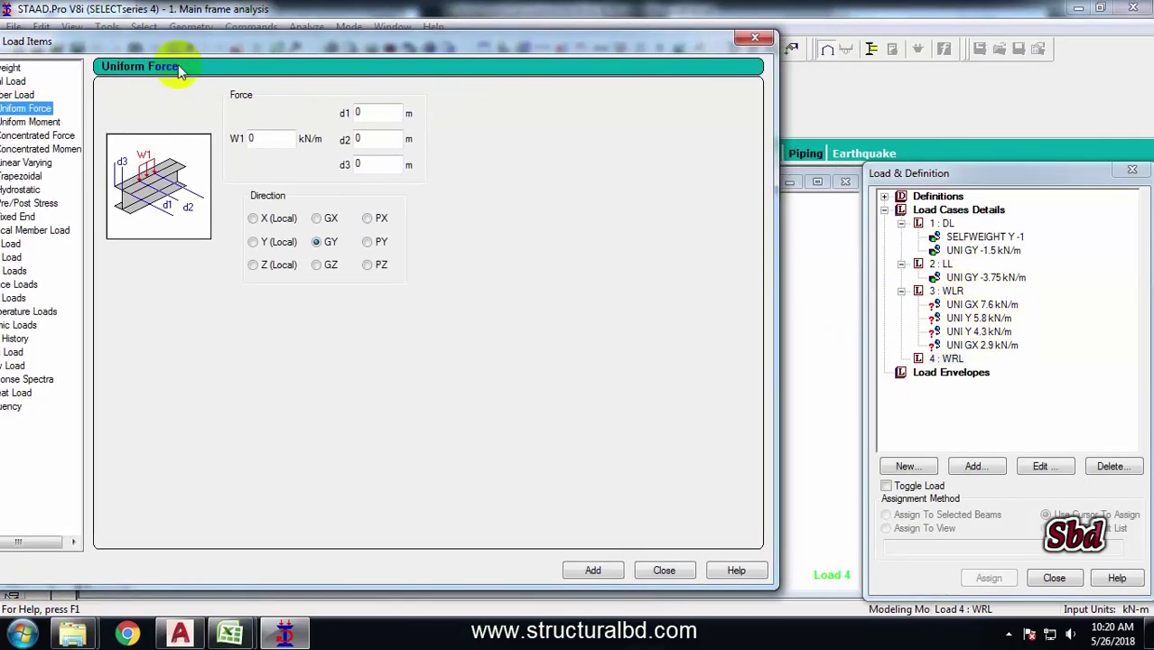
double_click(252, 138)
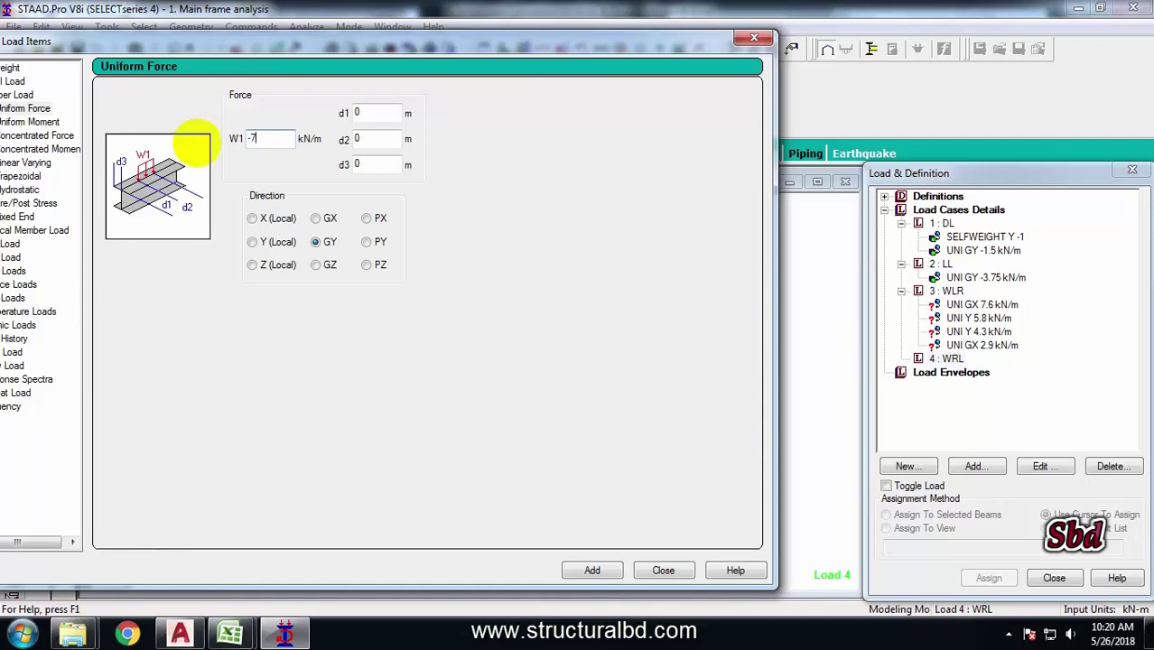
left_click(316, 218)
left_click(592, 570)
- Add uniform member forces of 5.8 kN/m and 4.3 kN/m in the local Y direction to load case WRL
double_click(260, 138)
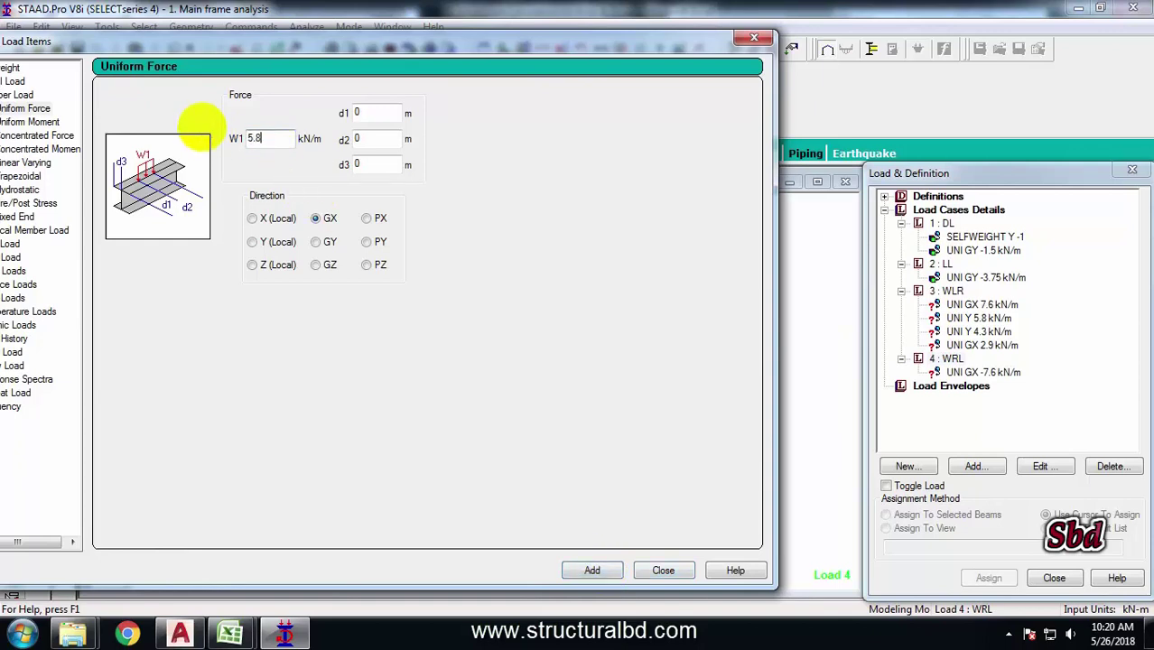
left_click(252, 242)
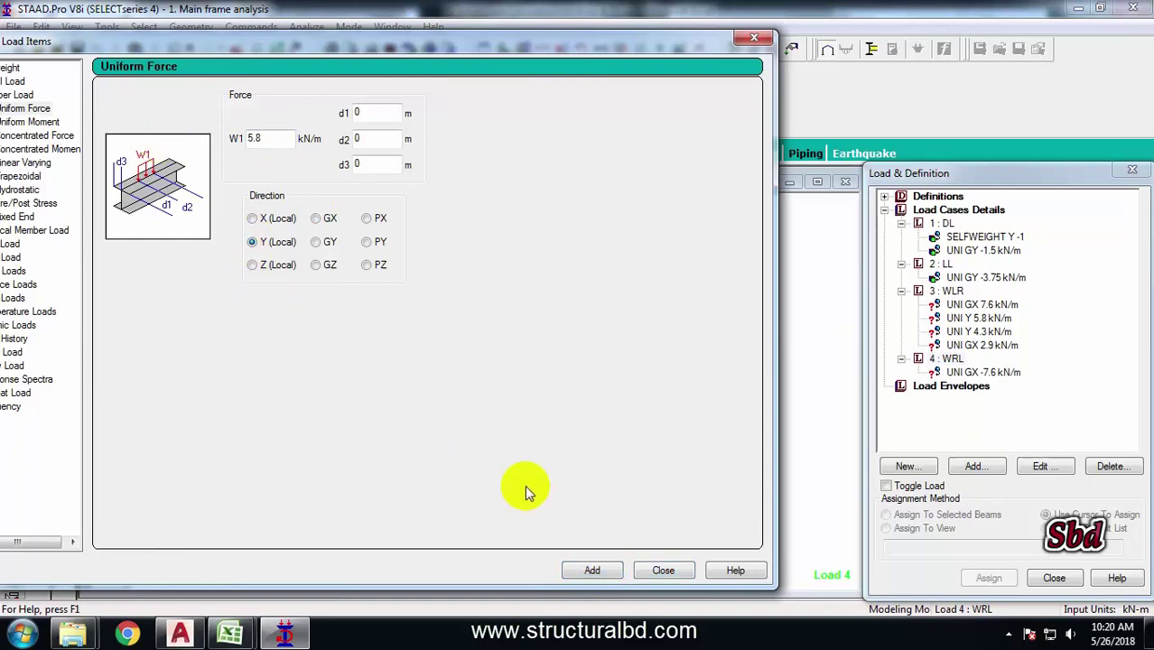
left_click(597, 570)
double_click(263, 138)
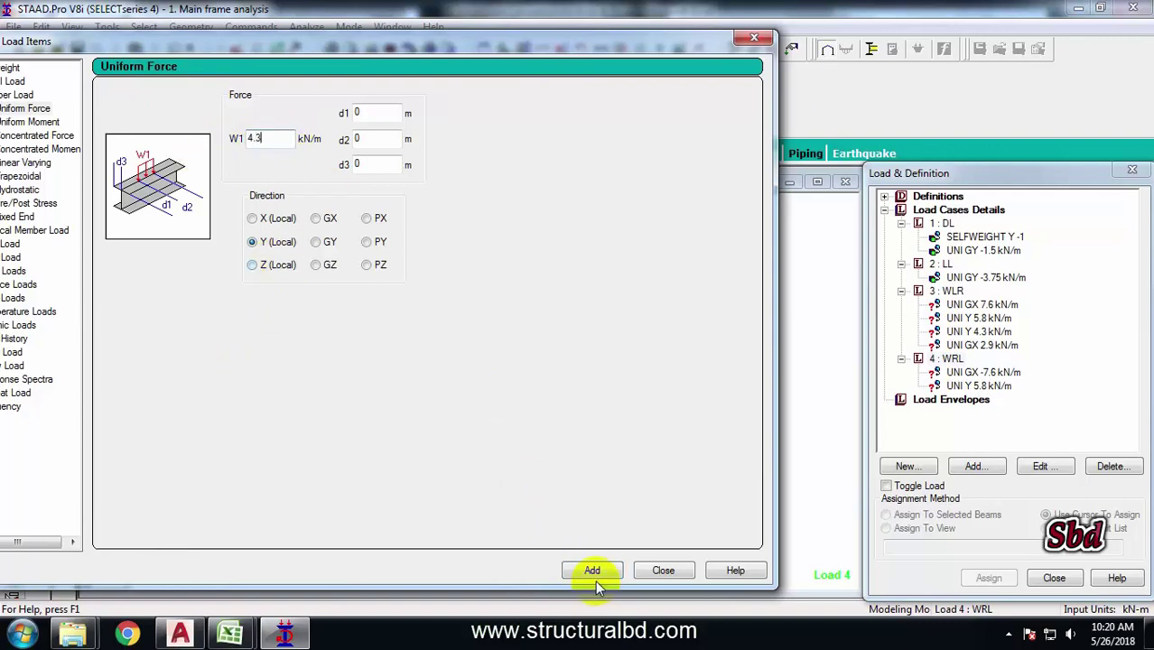
left_click(592, 573)
- Add a uniform member force of -2.9 kN/m in the GX direction to load case WRL and finish its load items
double_click(269, 137)
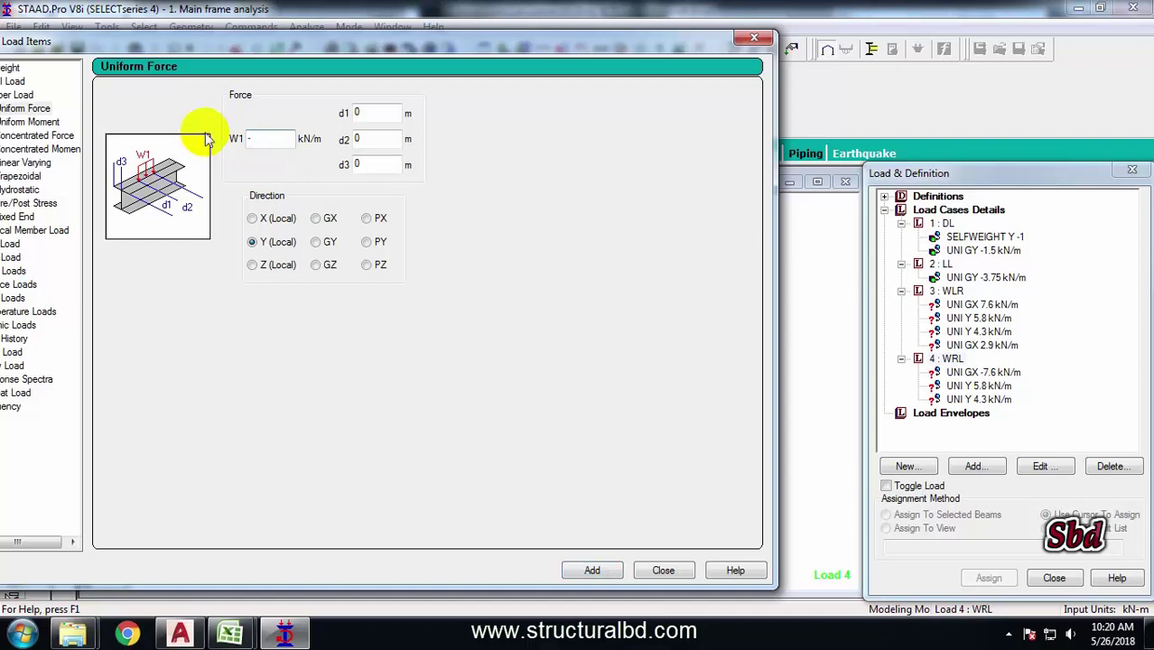
type("-2.9")
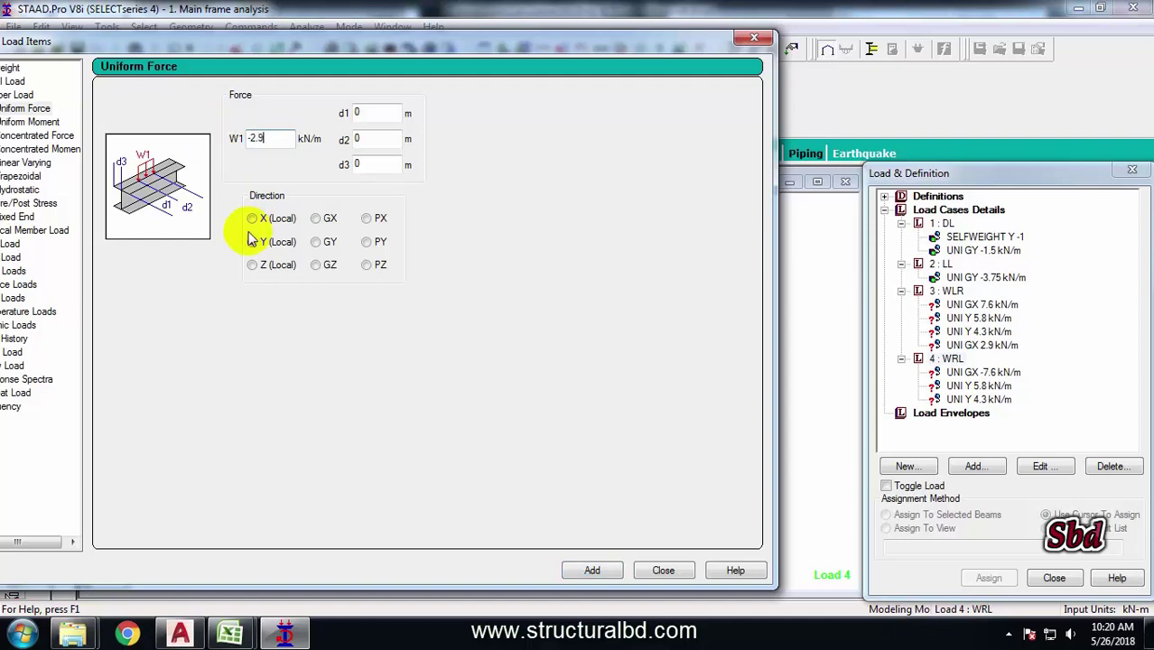
left_click(316, 218)
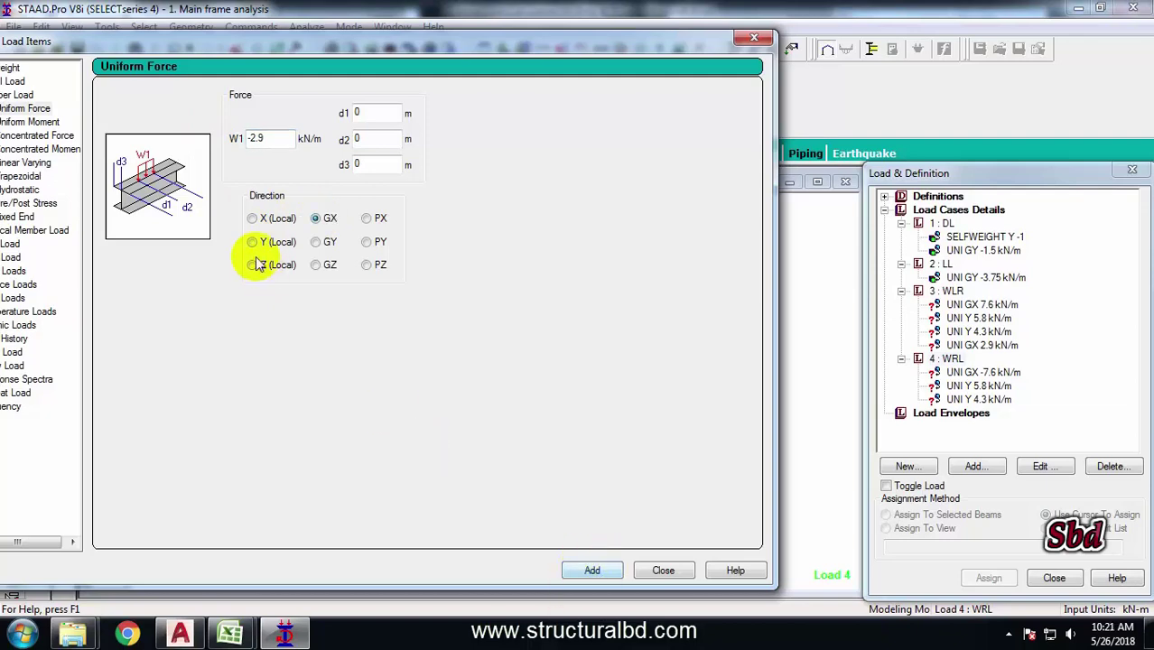
left_click(593, 571)
left_click(662, 571)
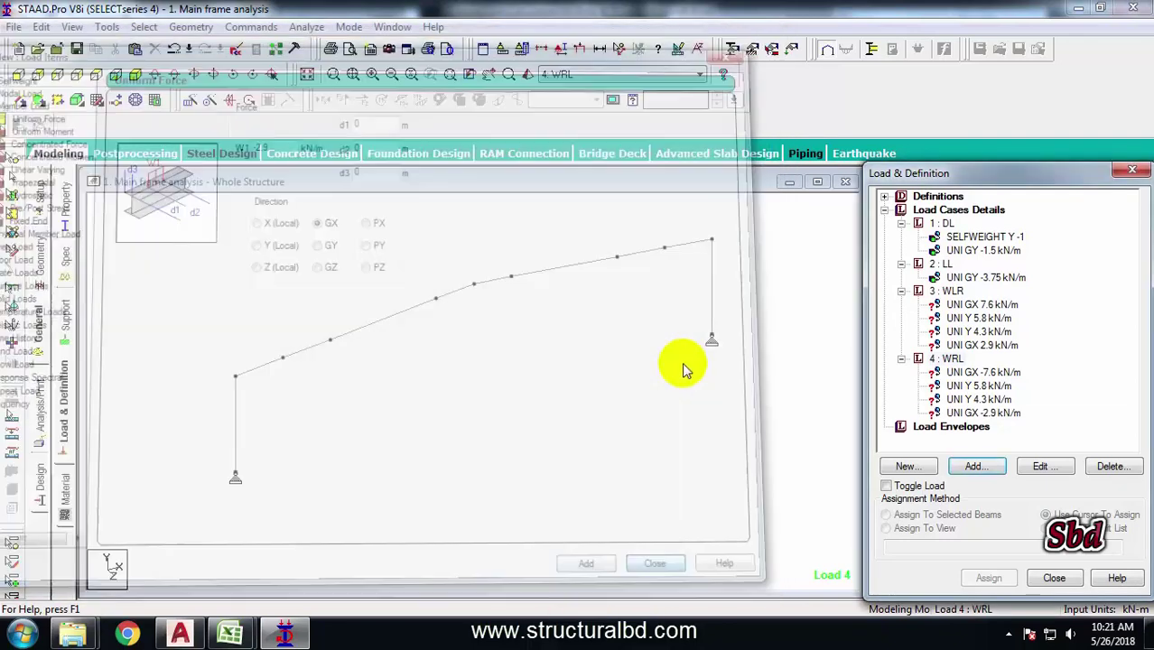
- Assign the 7.6 kN/m GX uniform load of case WLR to the left column, using assignment to selected beams
left_click(982, 306)
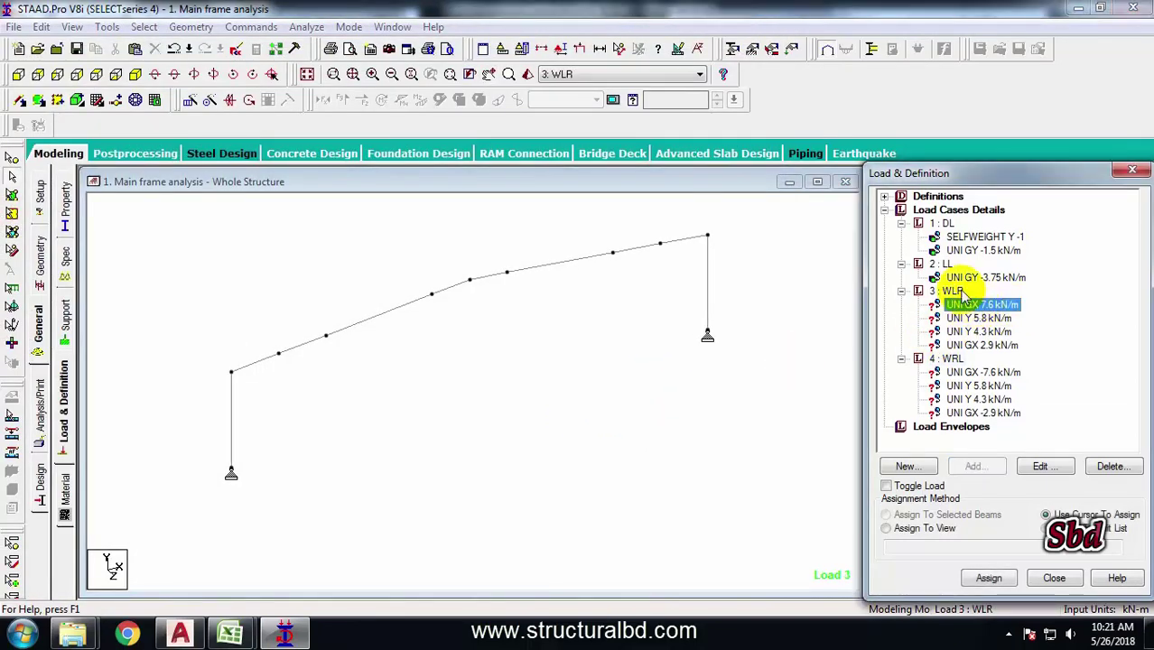
left_click(231, 406)
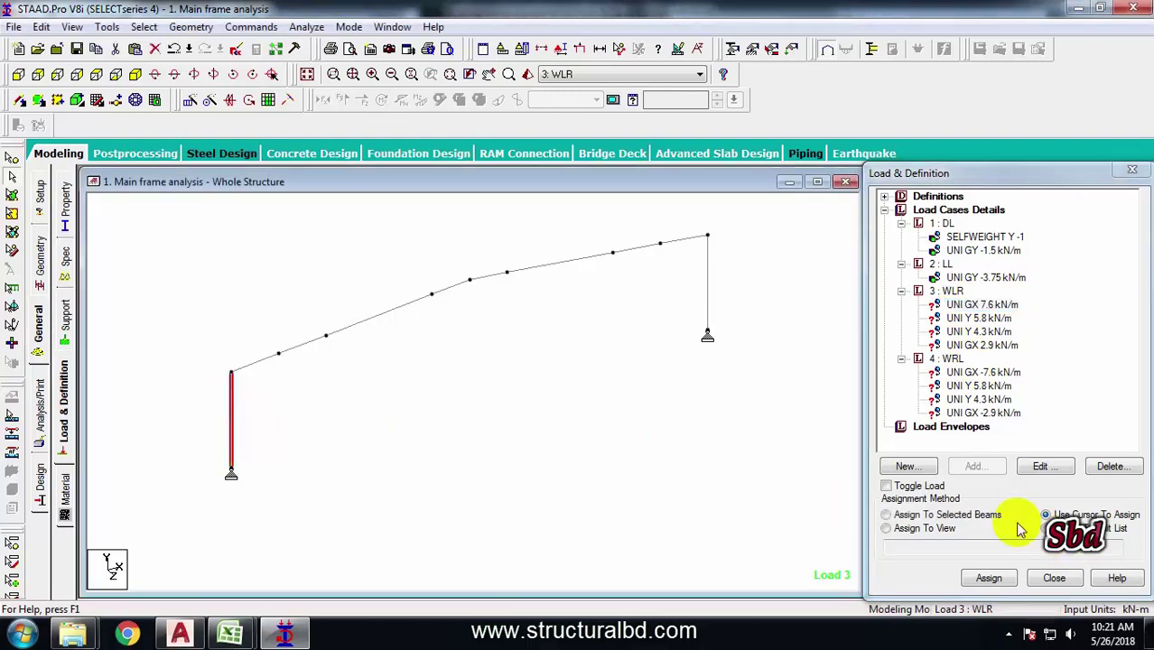
left_click(927, 517)
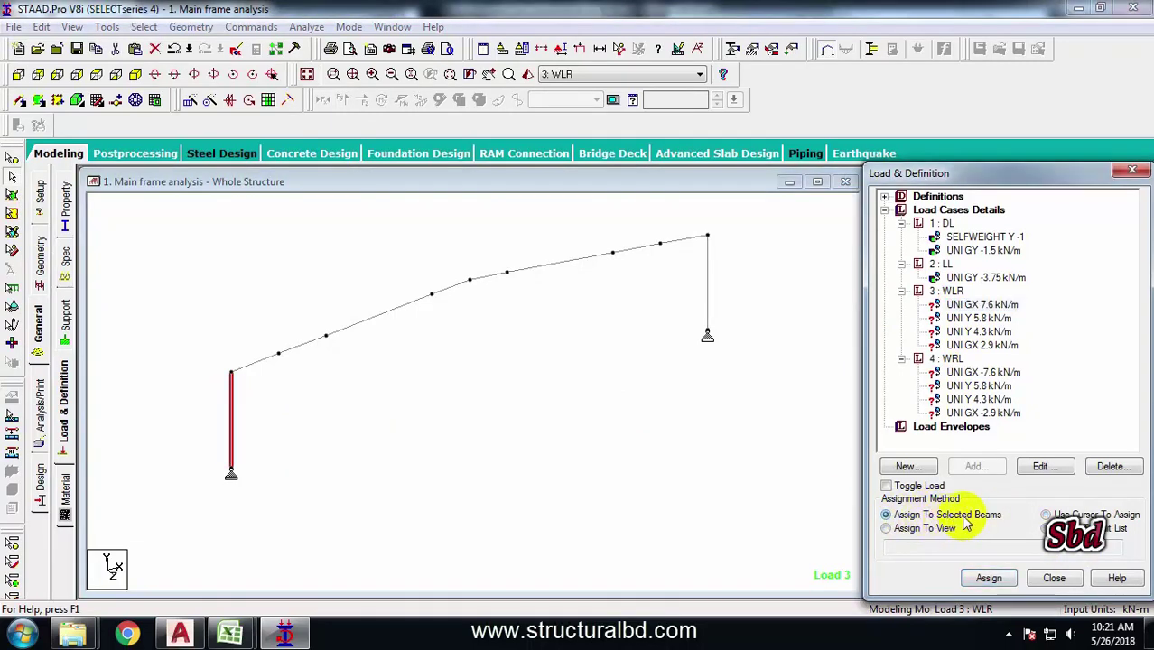
left_click(988, 578)
left_click(1027, 426)
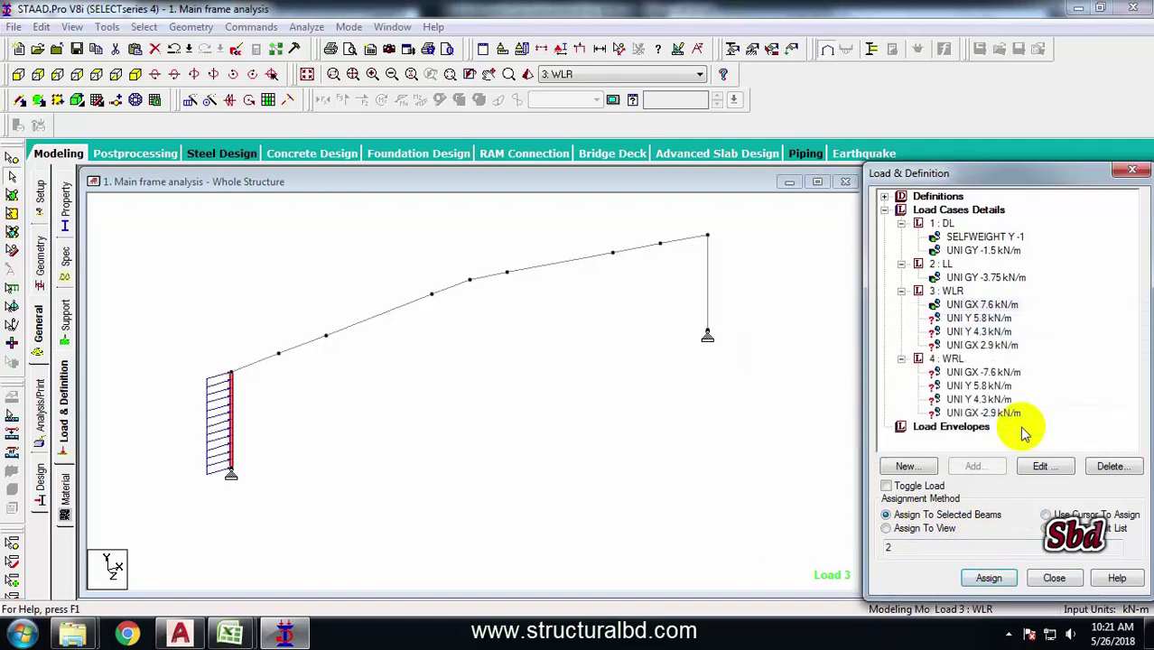
- Assign the 5.8 kN/m local Y uniform load of case WLR to all four members of the left rafter
left_click(971, 319)
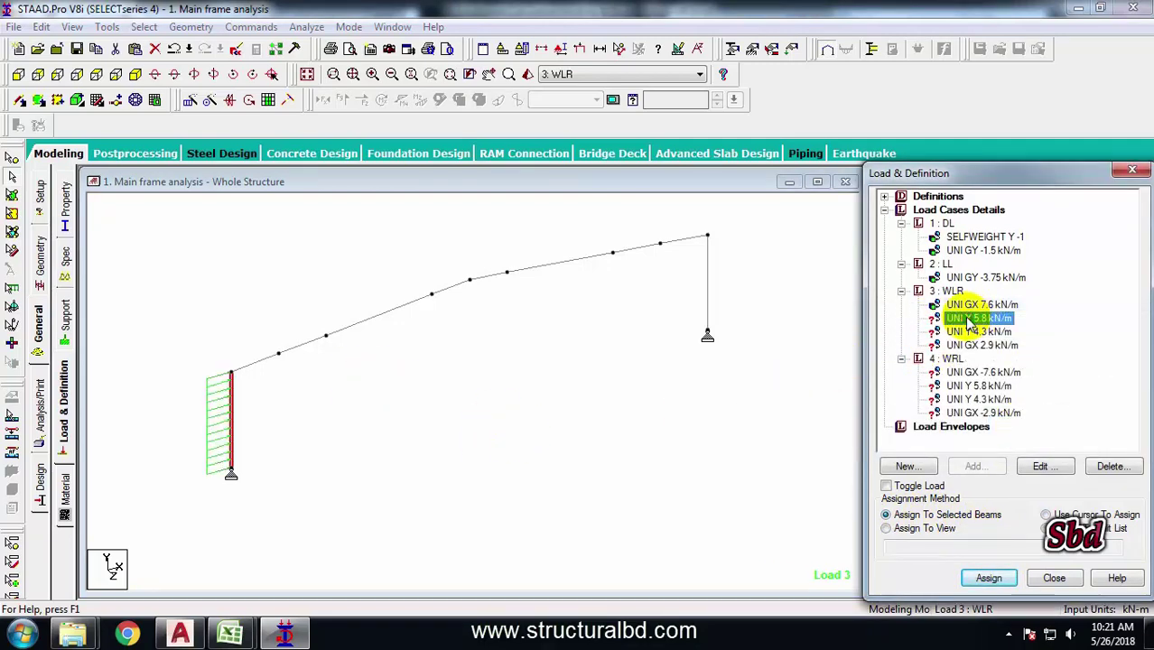
left_click(262, 361)
left_click(303, 345, "ctrl")
left_click(388, 312, "ctrl")
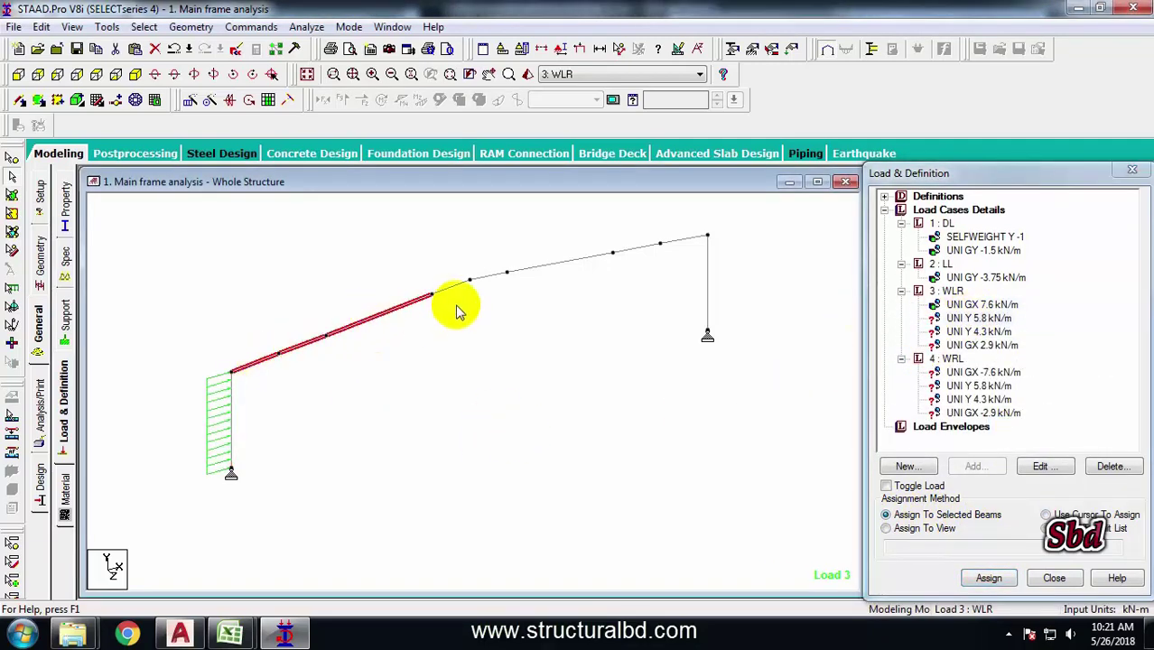
left_click(451, 289, "ctrl")
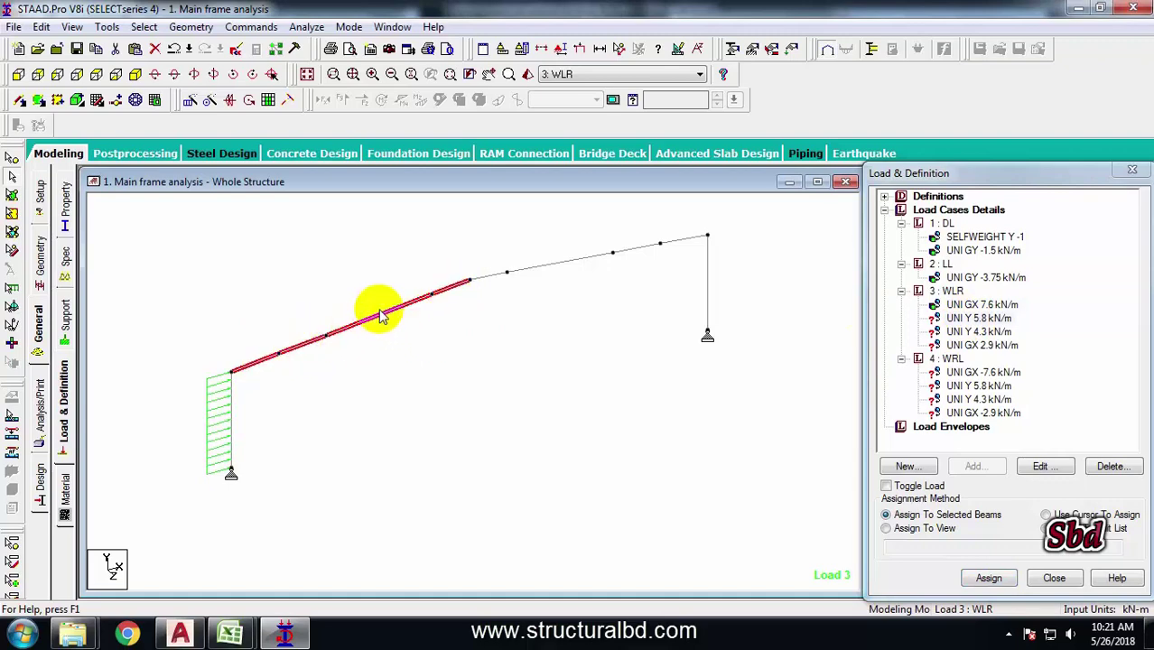
left_click(986, 577)
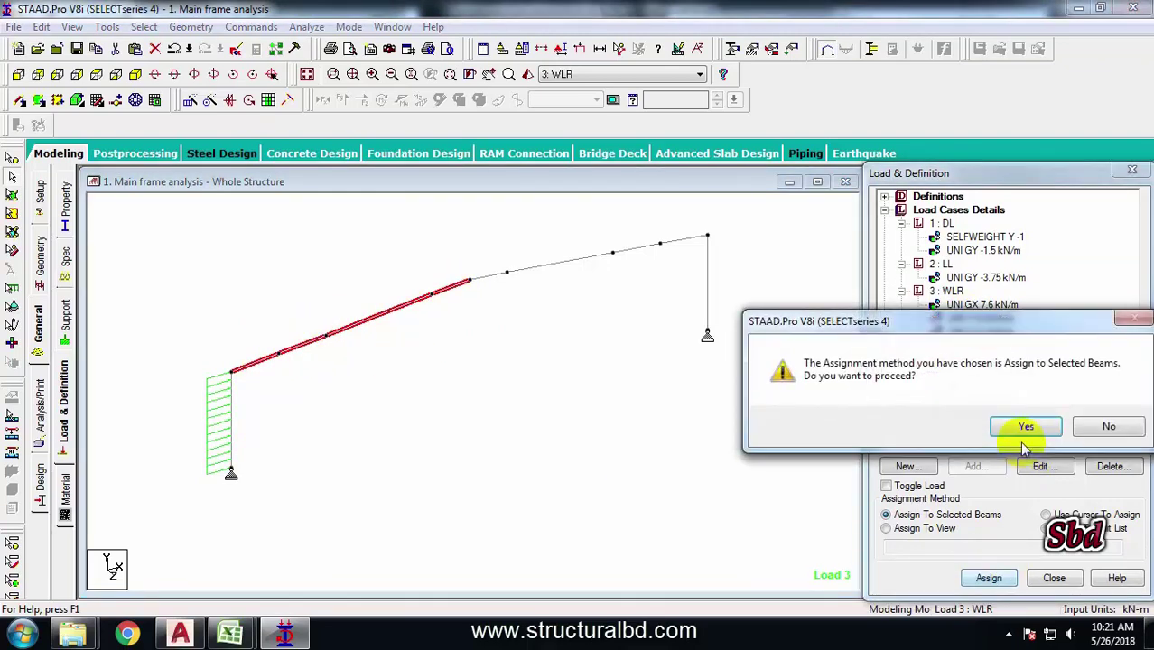
left_click(1025, 427)
- Assign the 4.3 kN/m local Y uniform load of case WLR to all four members of the right rafter
left_click(980, 332)
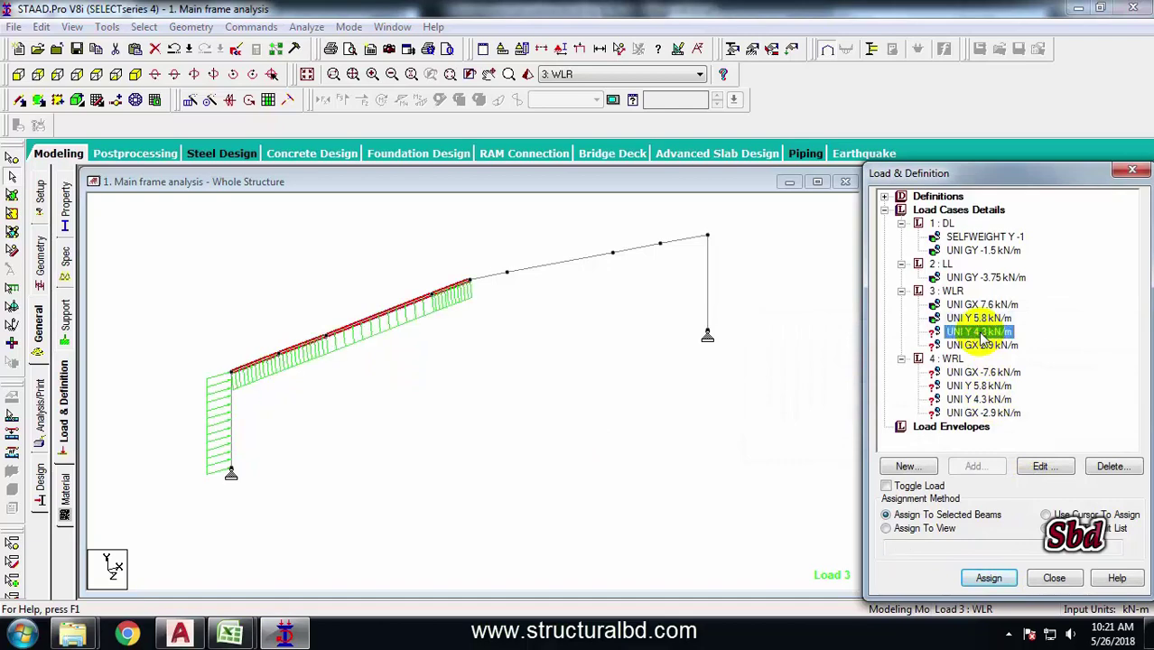
left_click(490, 273)
left_click(590, 259, "ctrl")
left_click(636, 248, "ctrl")
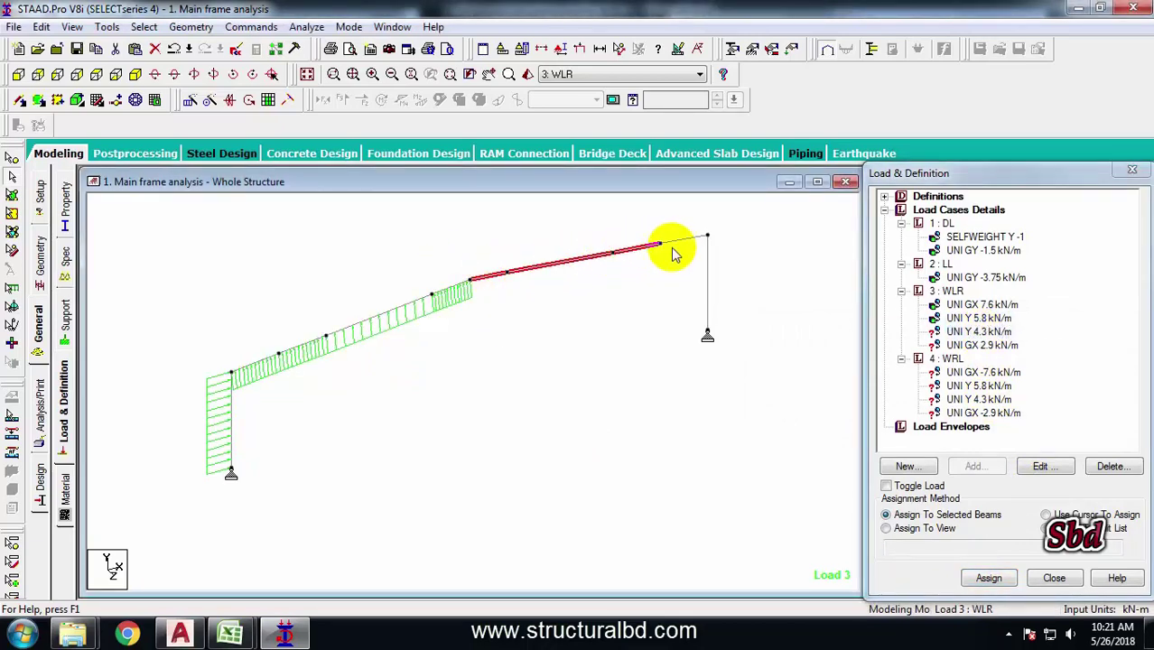
left_click(988, 578)
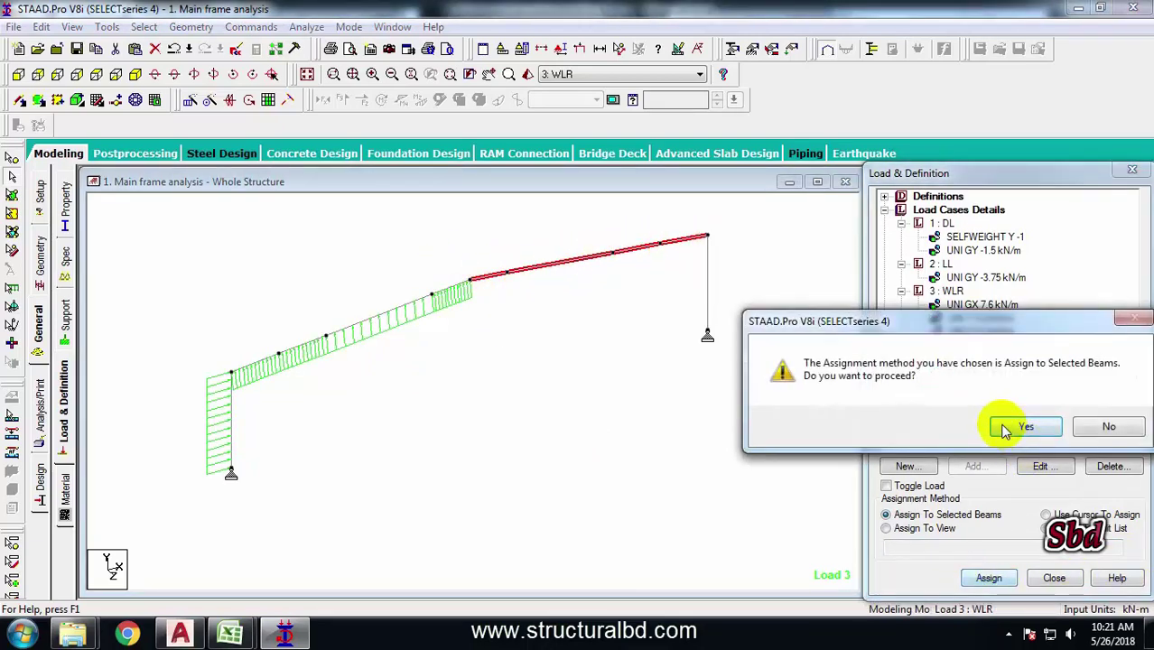
left_click(1020, 426)
- Assign the 2.9 kN/m GX uniform load of case WLR to the right column
left_click(978, 345)
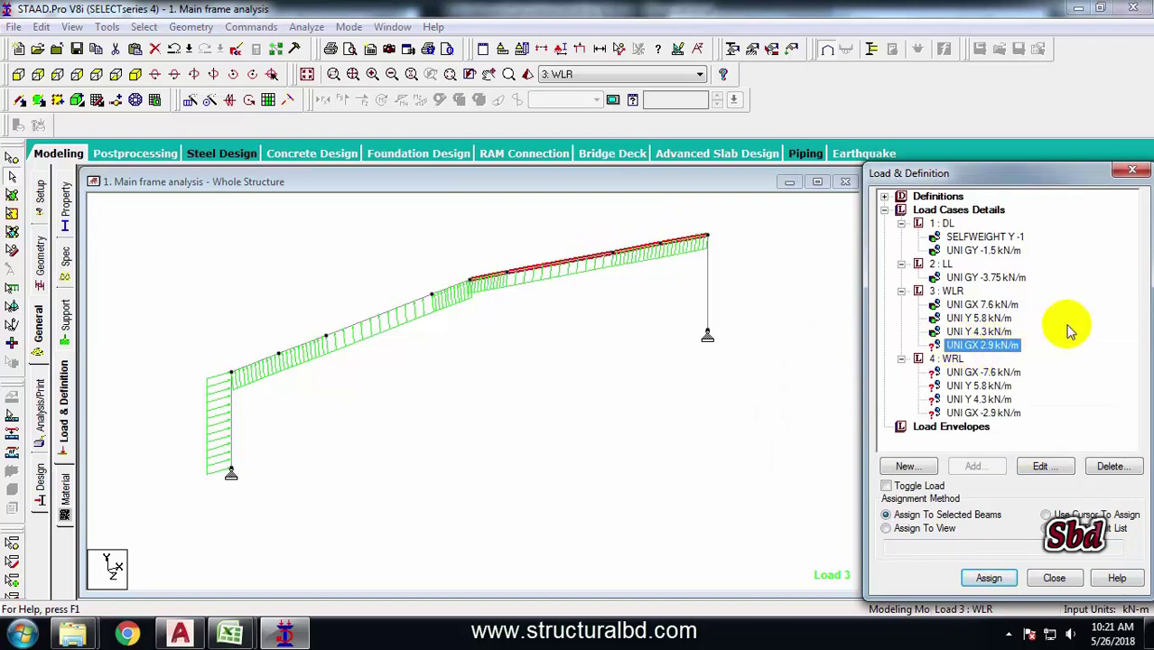
left_click(707, 276)
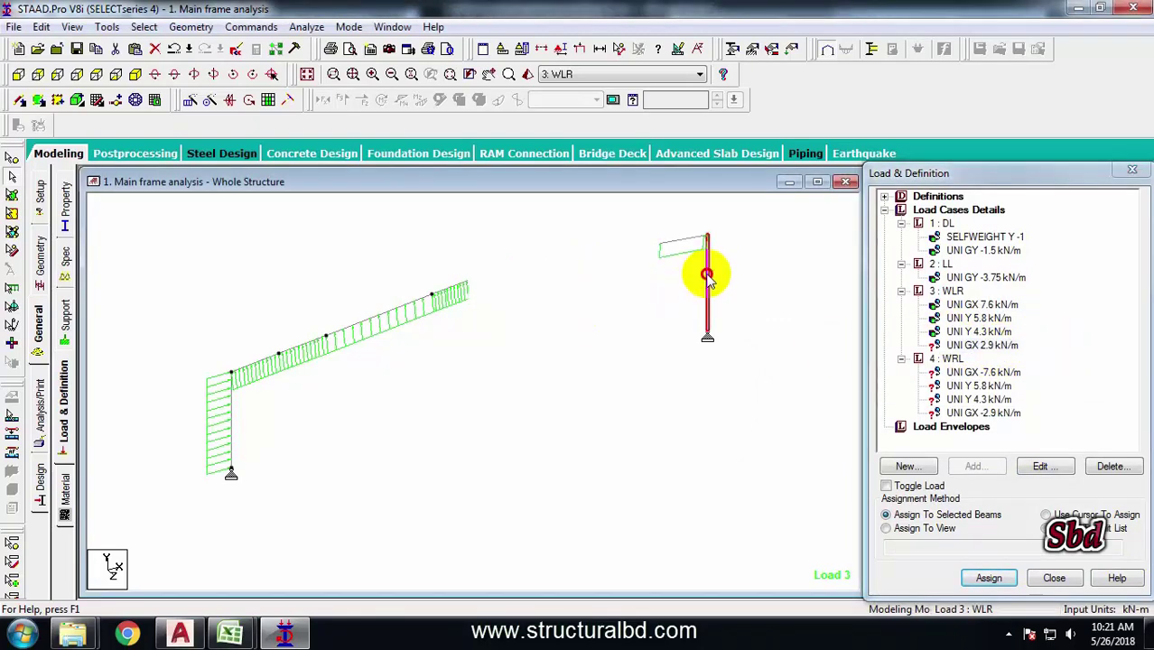
left_click(989, 578)
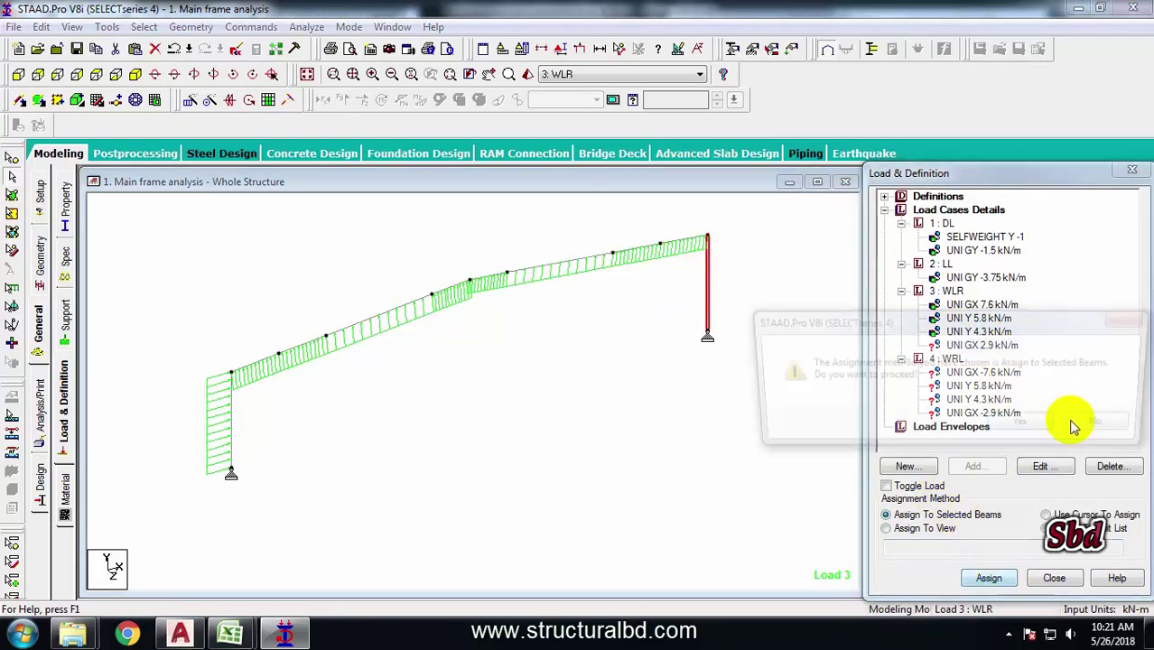
left_click(1026, 429)
- Assign the -7.6 kN/m GX uniform load of case WRL to the right column
left_click(947, 358)
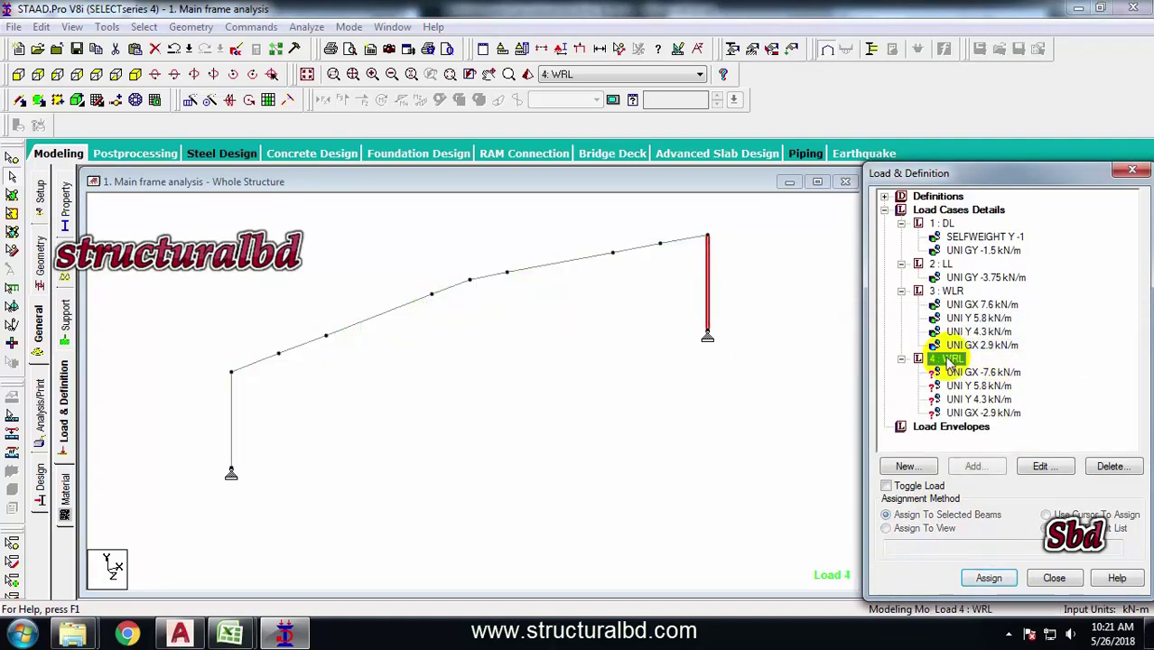
left_click(728, 280)
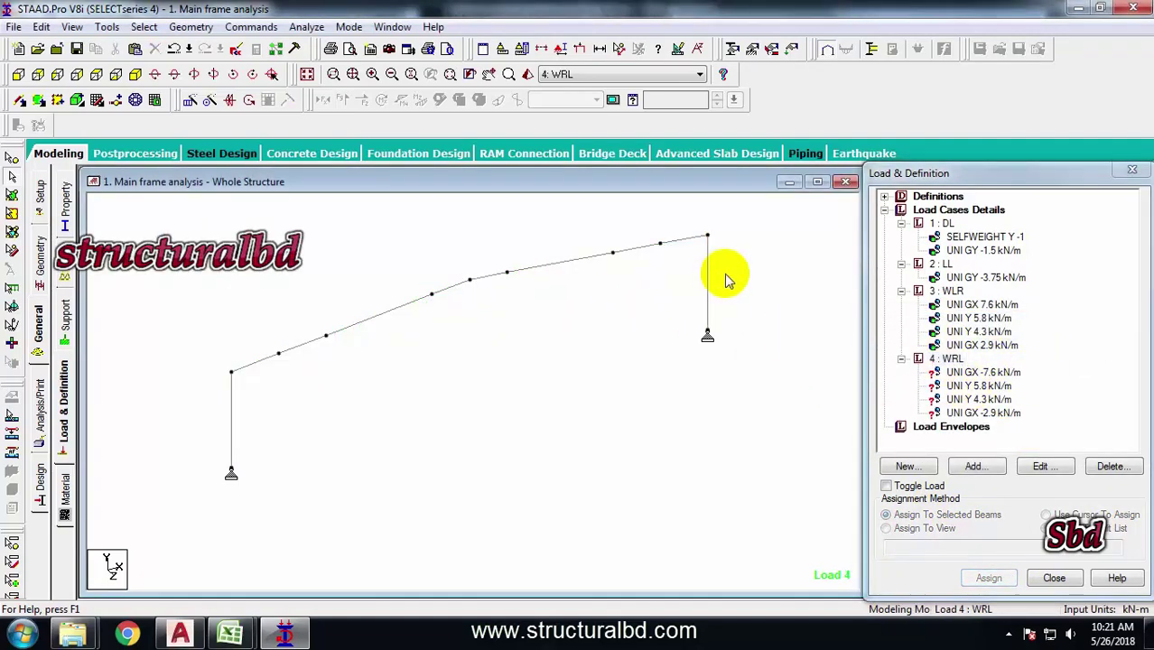
left_click(989, 372)
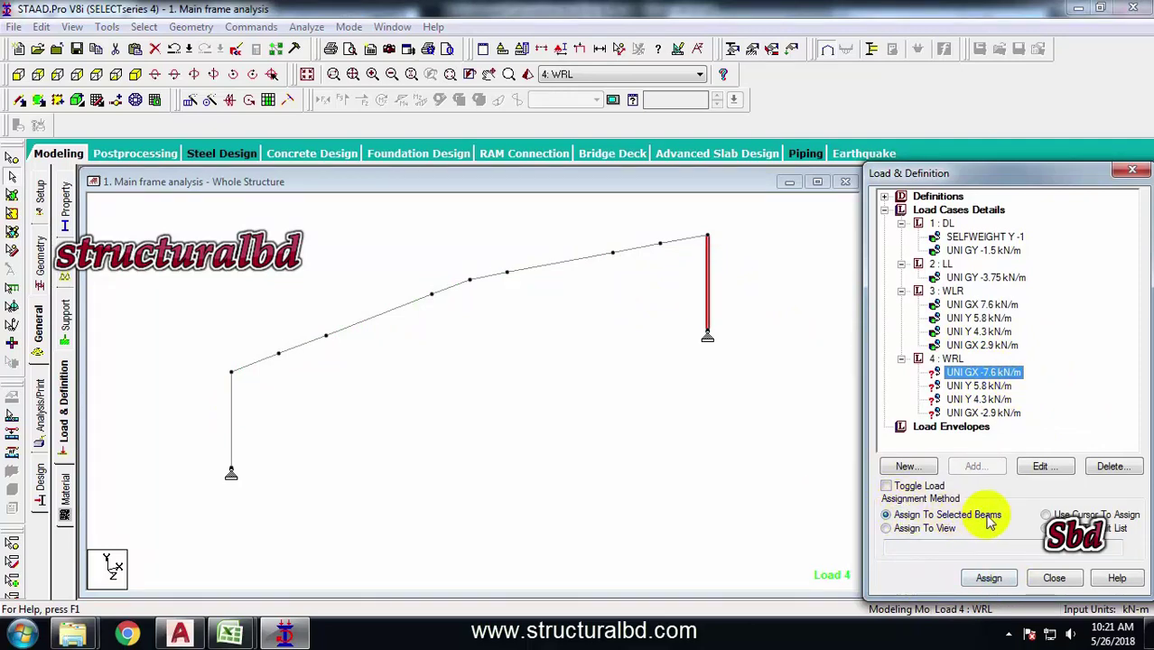
left_click(989, 578)
left_click(1027, 430)
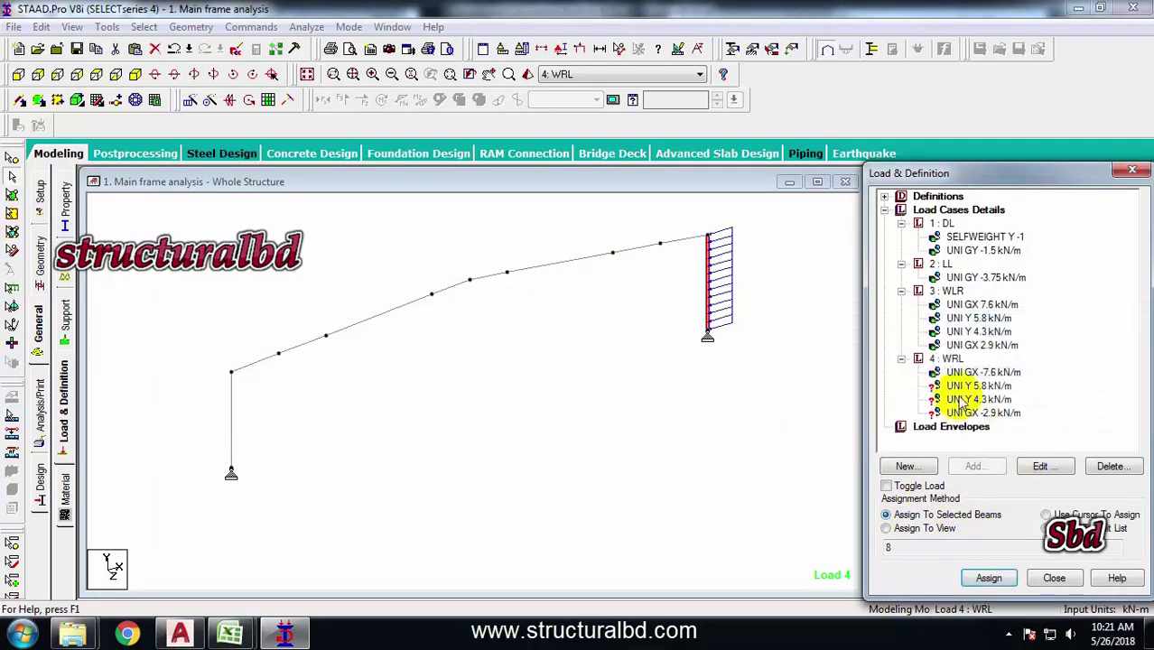
- Assign the 5.8 kN/m local Y uniform load of case WRL to all four members of the right rafter
left_click(977, 387)
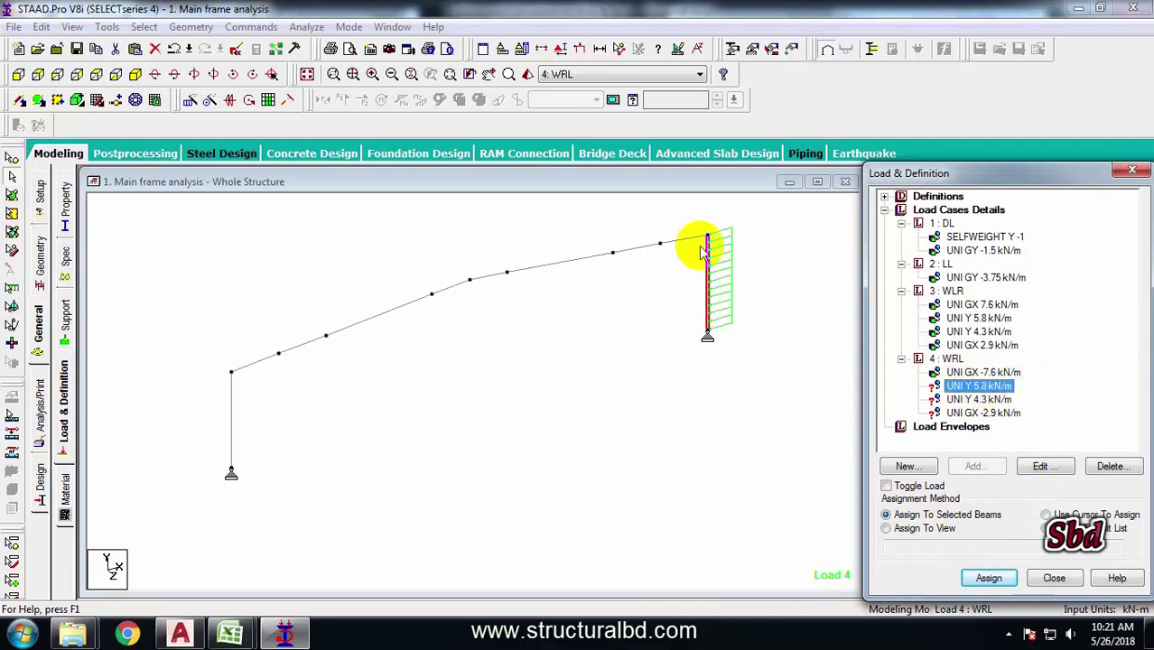
left_click(661, 256)
left_click(636, 248, "ctrl")
left_click(492, 275, "ctrl")
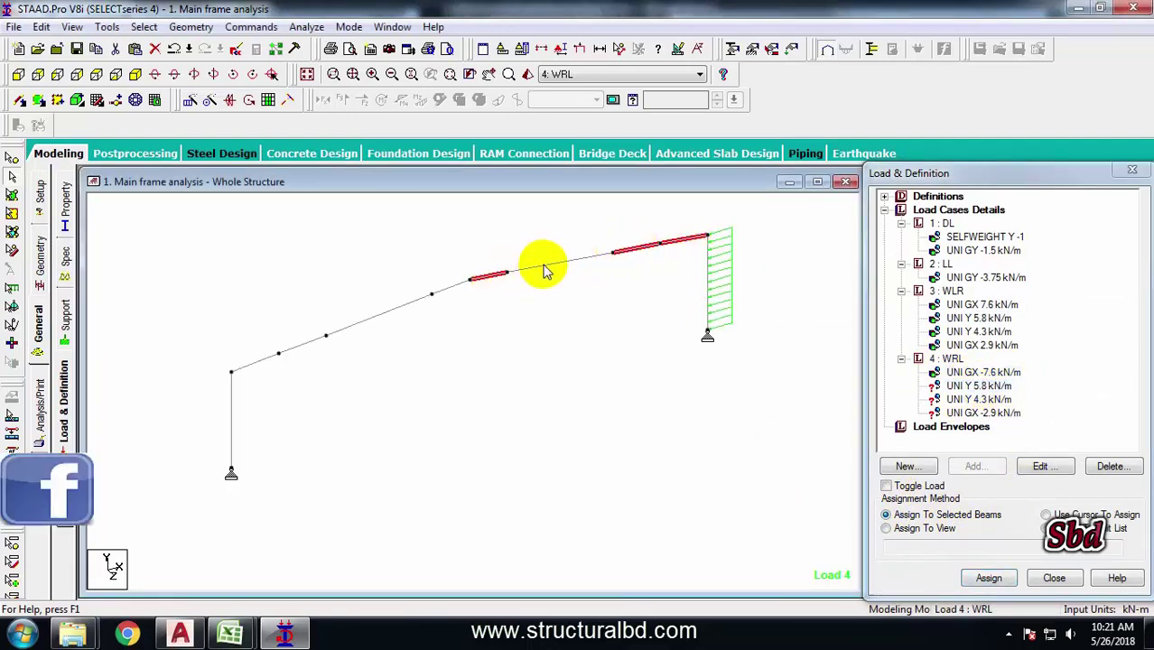
left_click(546, 265, "ctrl")
left_click(989, 578)
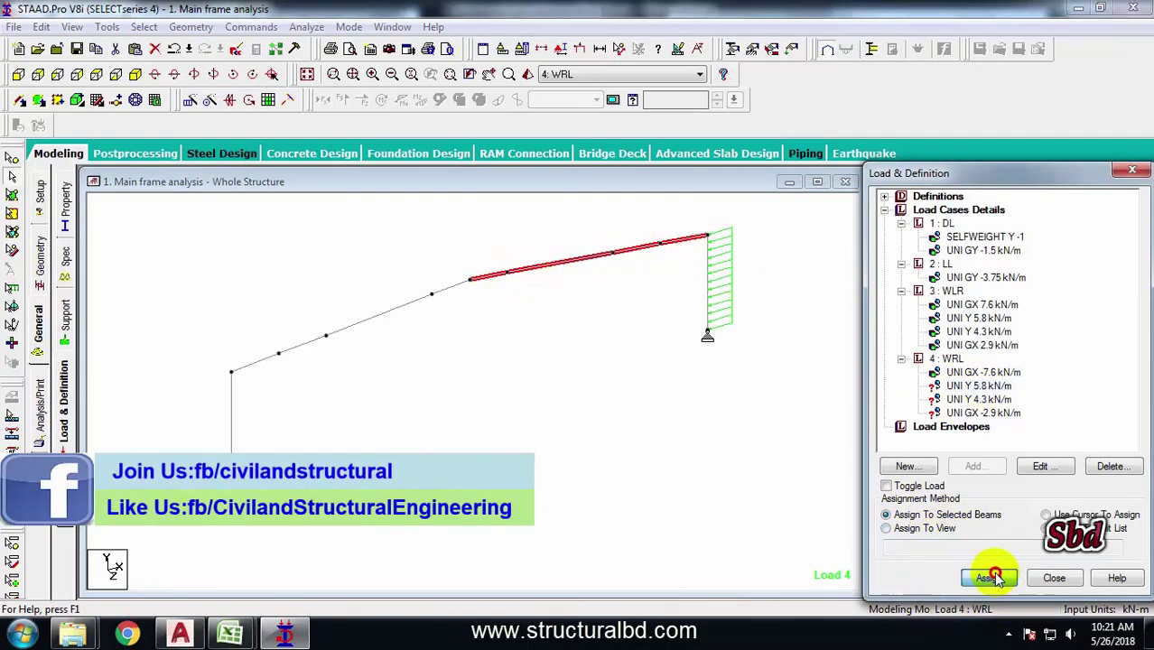
left_click(1025, 427)
- Assign the 4.3 kN/m local Y uniform load of case WRL to all four members of the left rafter
left_click(979, 400)
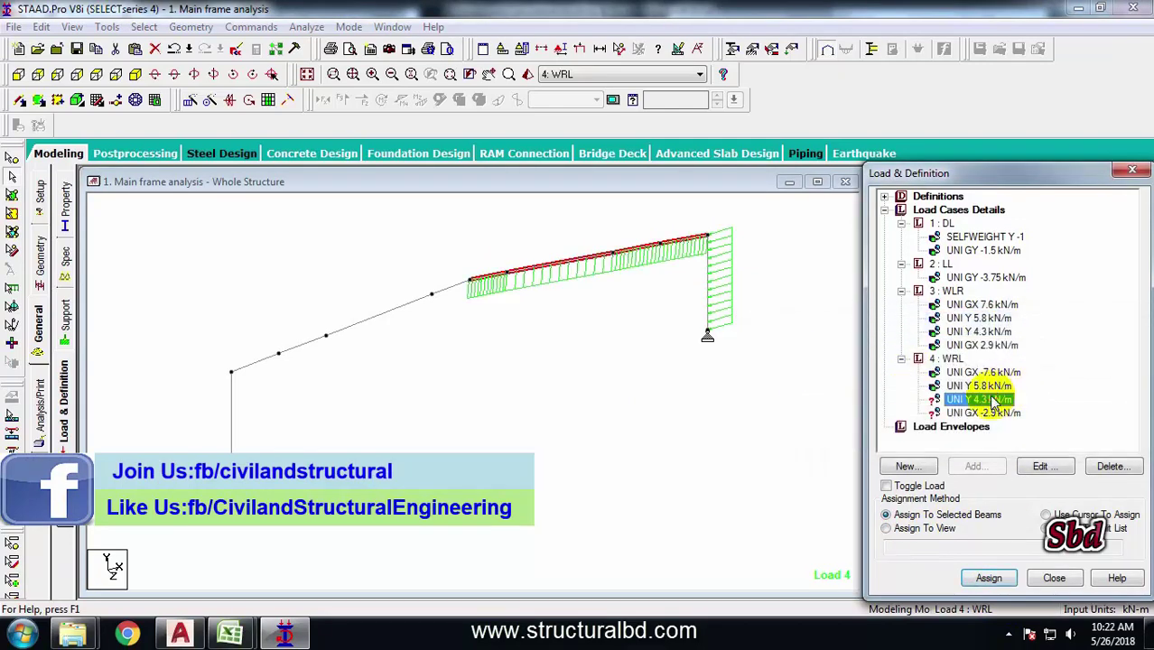
left_click(449, 287)
left_click(376, 314, "ctrl")
left_click(301, 343, "ctrl")
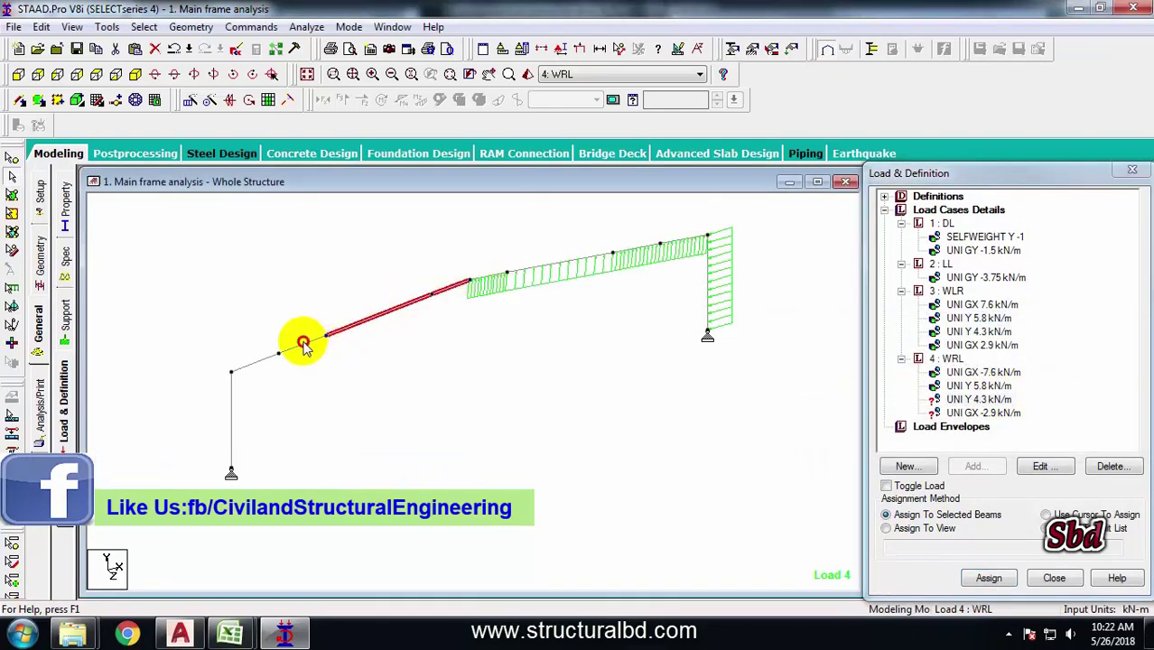
left_click(252, 362, "ctrl")
left_click(989, 578)
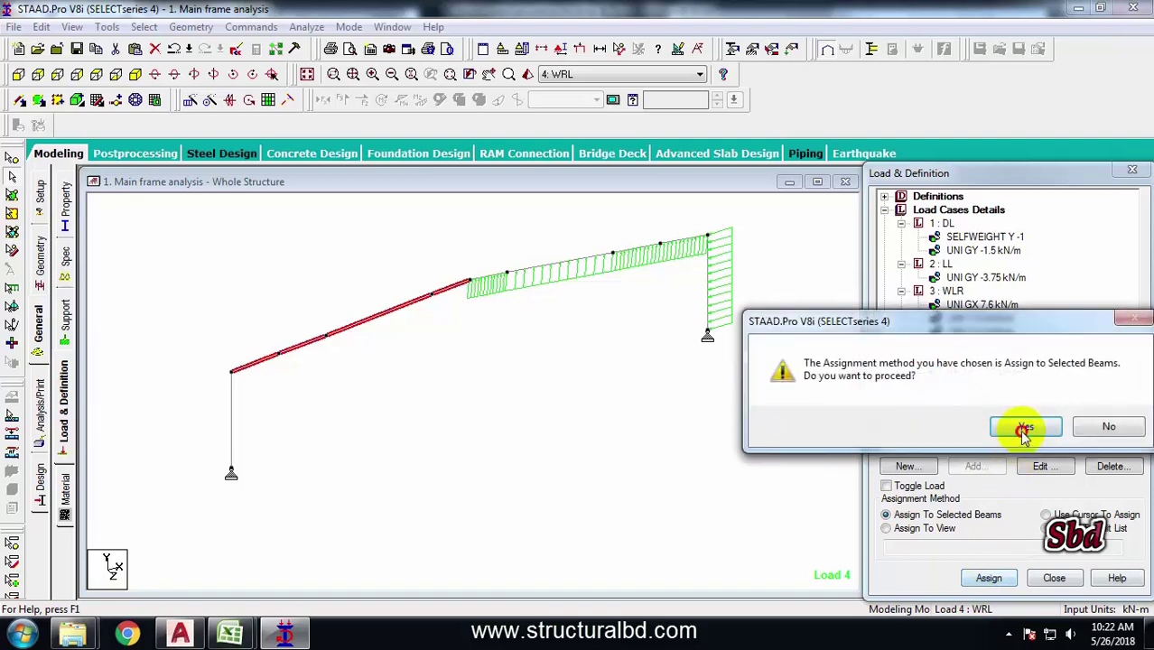
left_click(1025, 428)
- Assign the -2.9 kN/m GX uniform load of case WRL to the left column
left_click(955, 414)
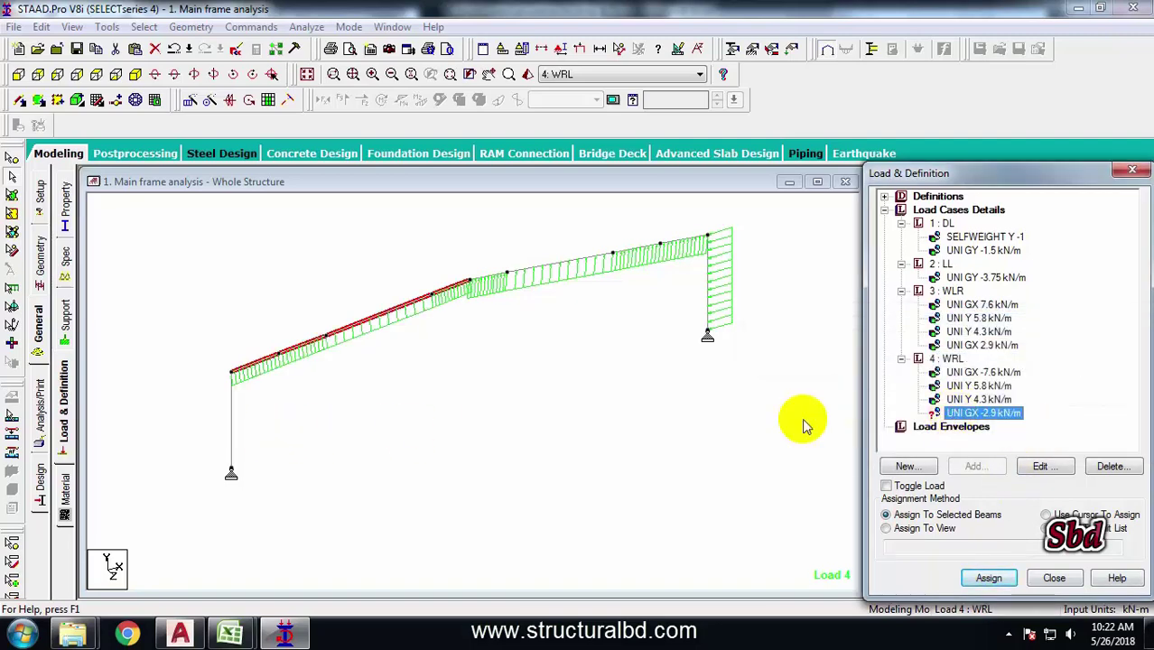
left_click(231, 409)
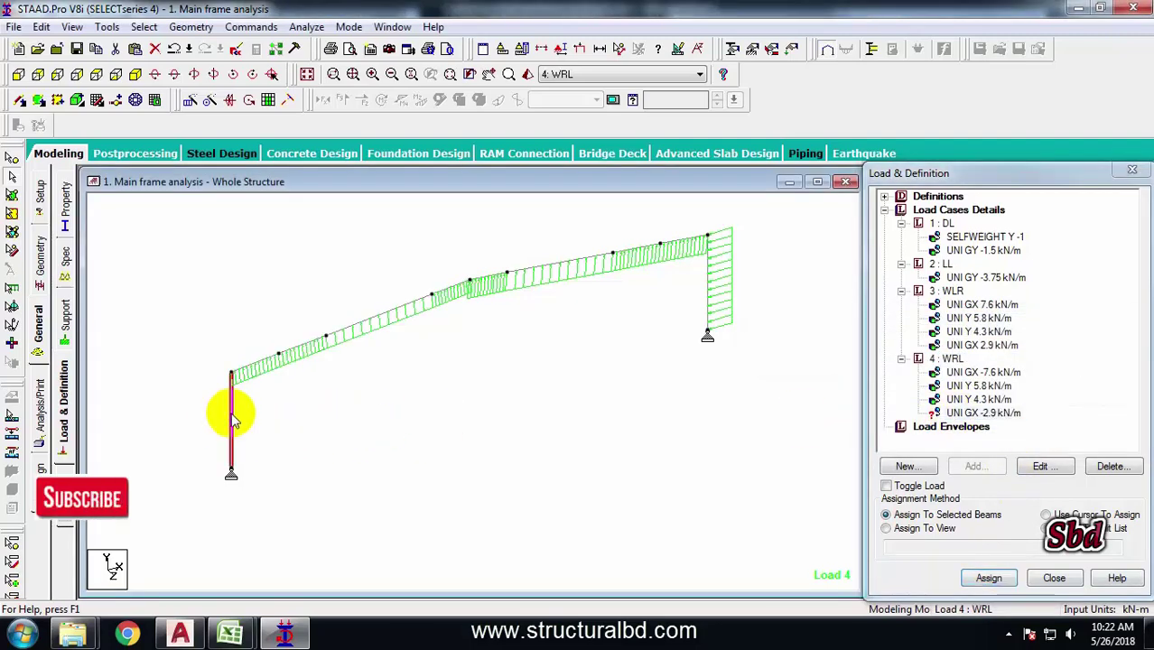
left_click(988, 579)
left_click(1028, 425)
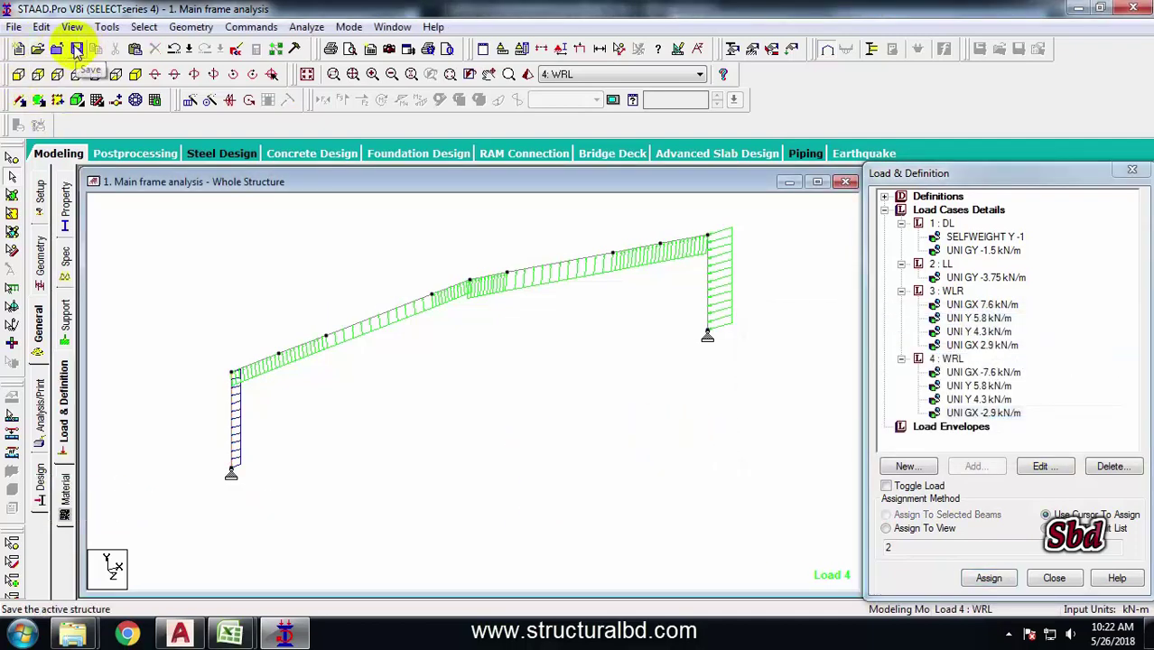
- Save the structure with its assigned loads
left_click(77, 50)
left_click(471, 335)
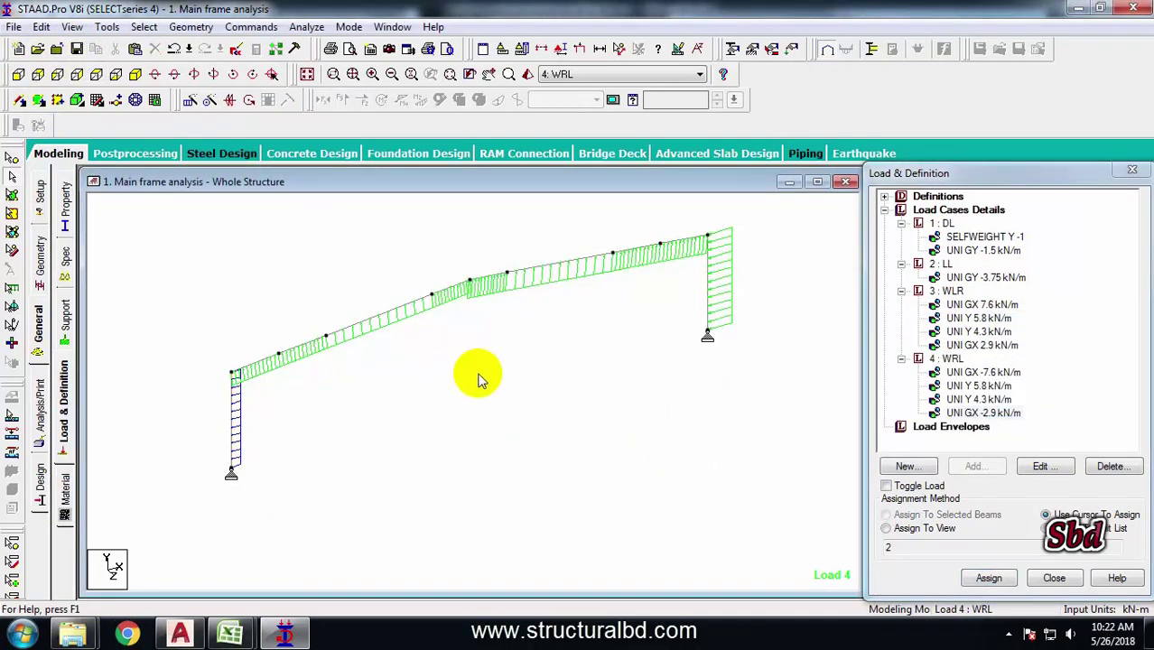
scroll(433, 360, "down", 2)
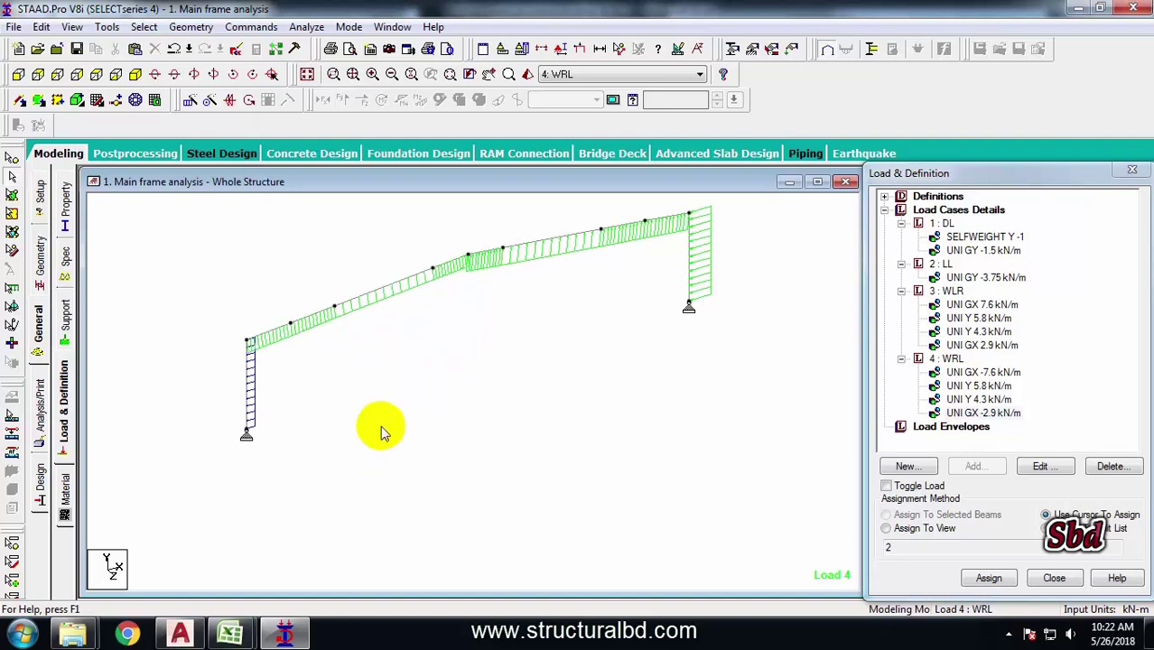
- Add a normal load combination 5 named DL+LL that combines cases DL and LL with a factor of 1 each
left_click(953, 211)
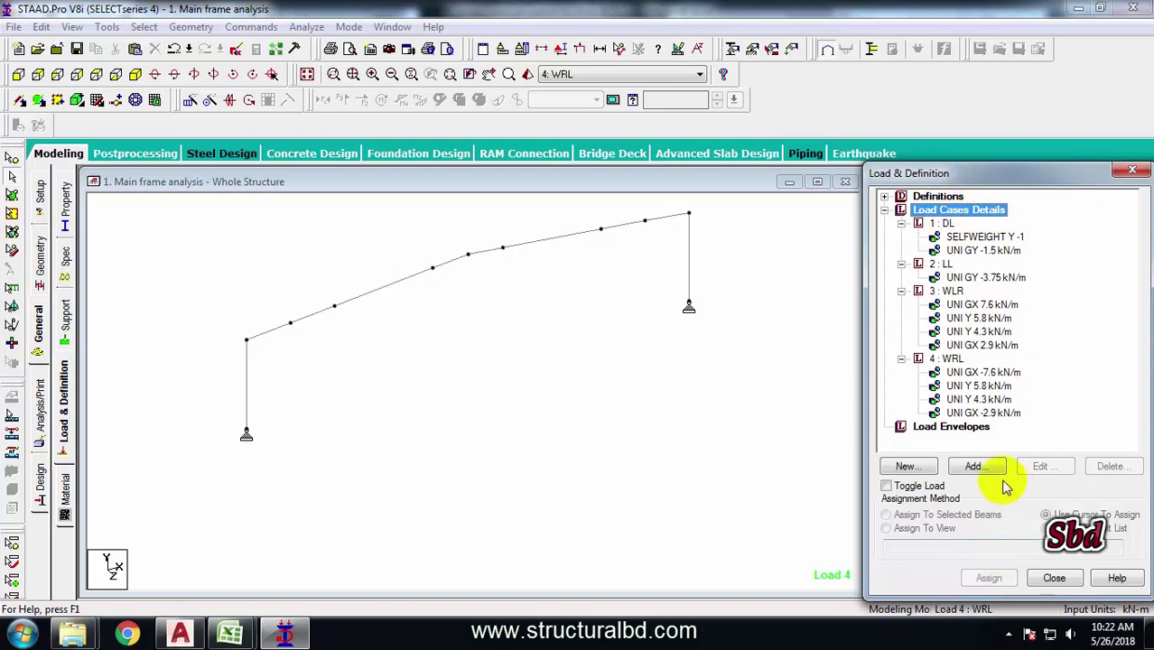
left_click(976, 466)
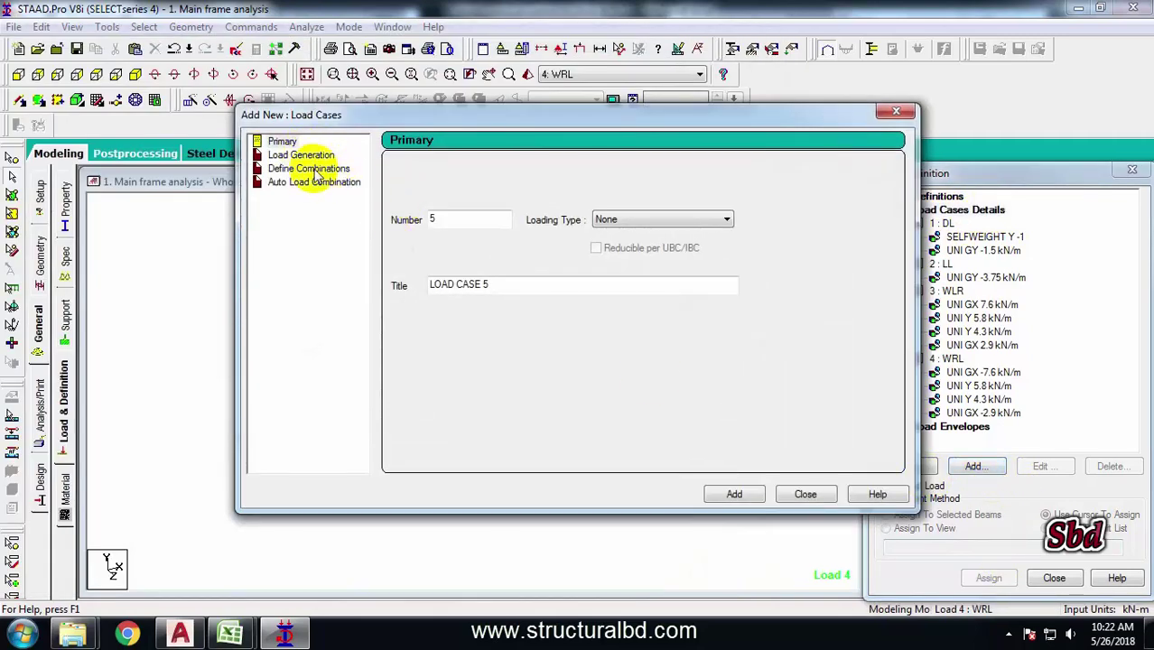
left_click(307, 169)
left_click_drag(665, 167, 281, 162)
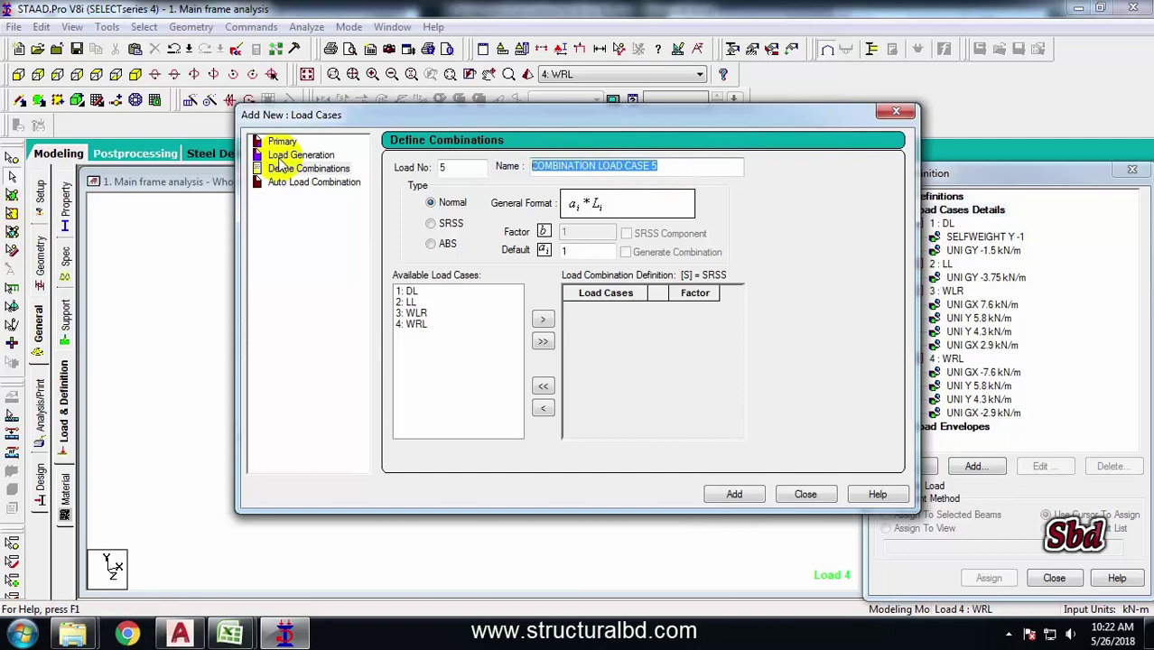
type("DL+LL")
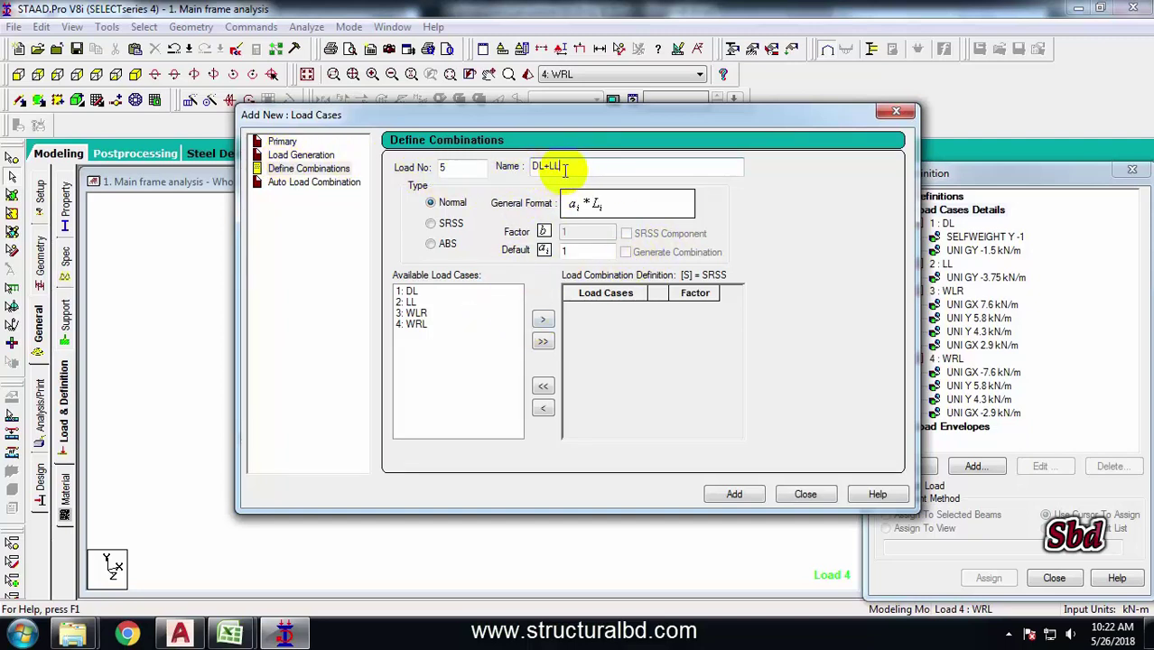
left_click(424, 293)
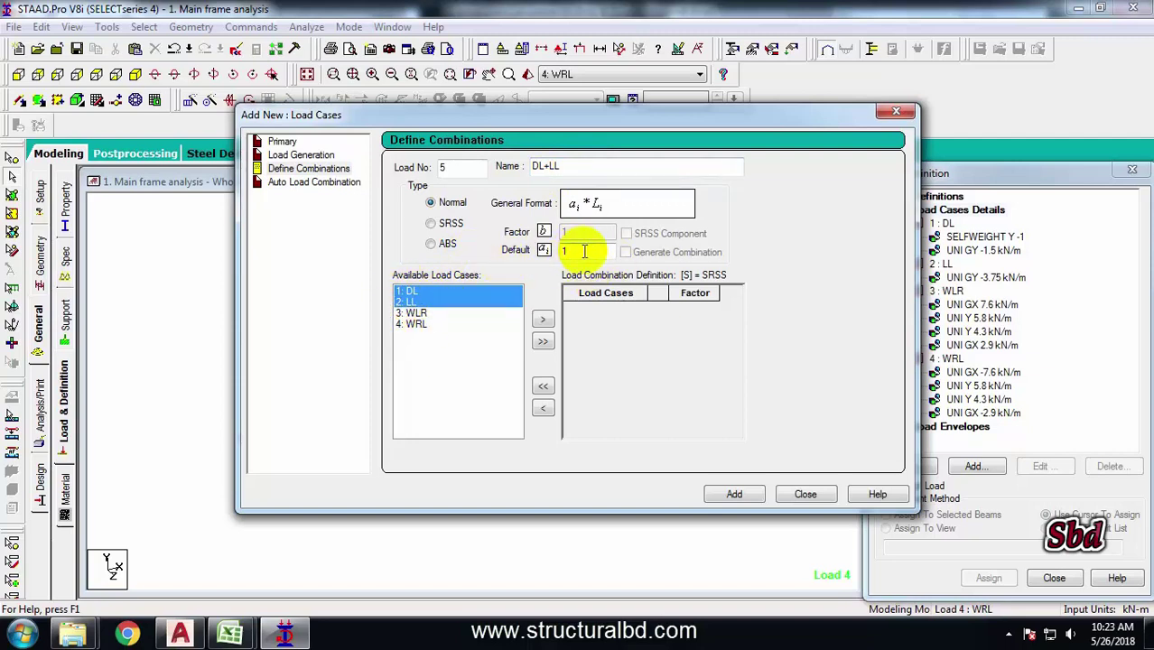
left_click(544, 321)
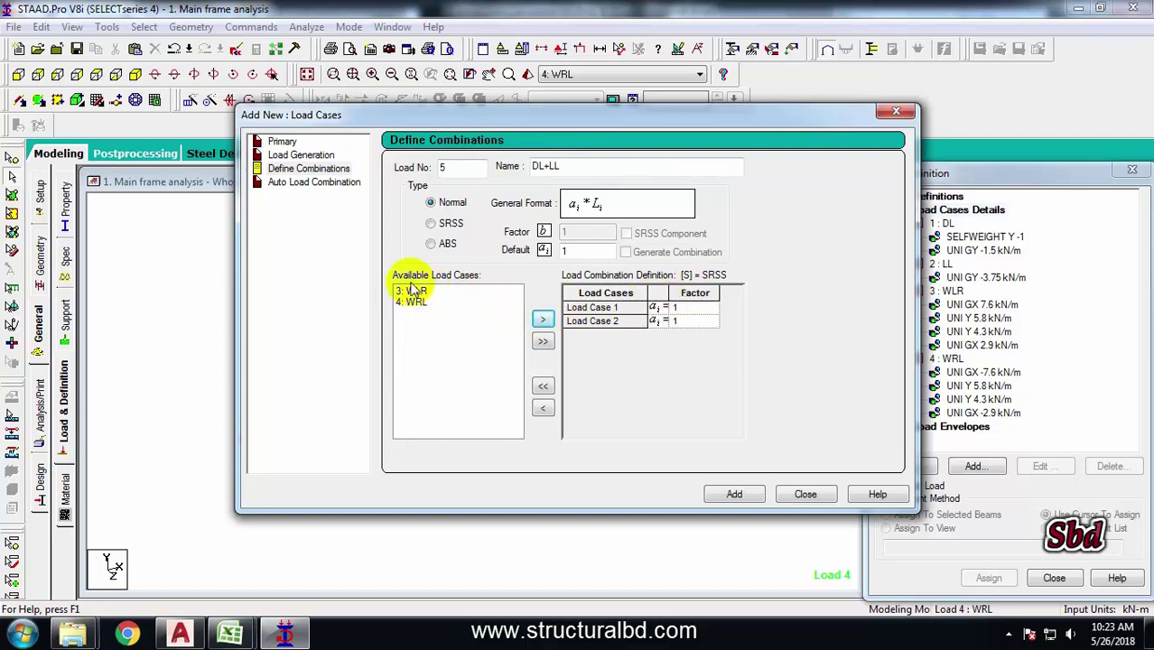
left_click(736, 495)
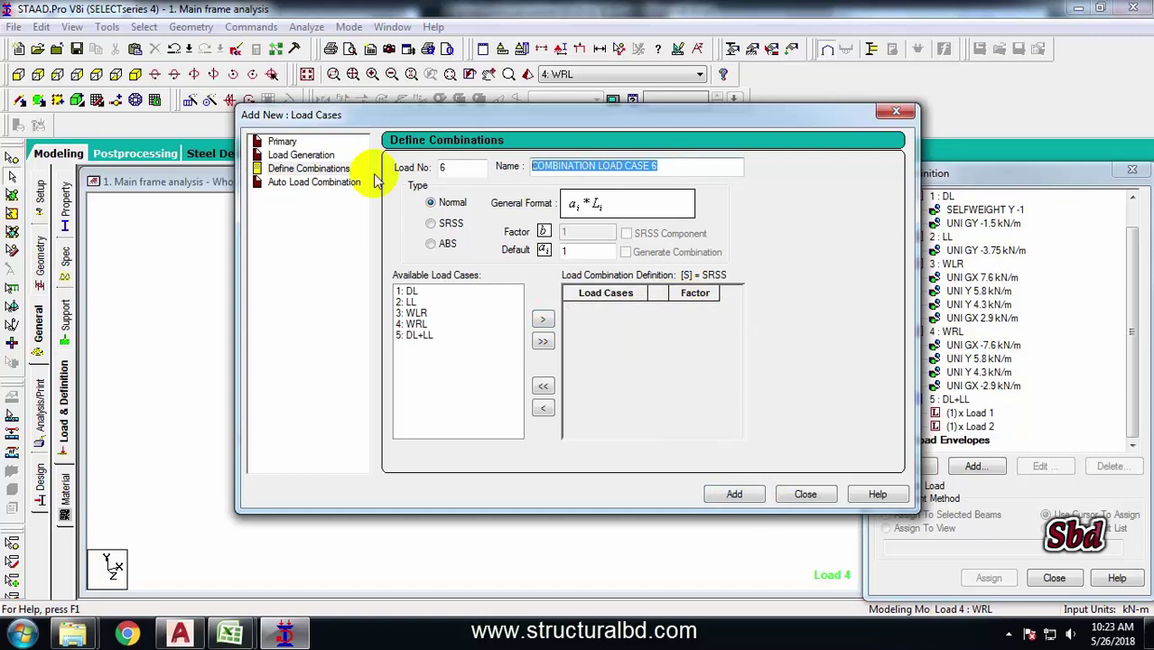
- Add load combination 6 named DL+WLR that combines cases DL and WLR with a factor of 1 each
type("DL+WLR")
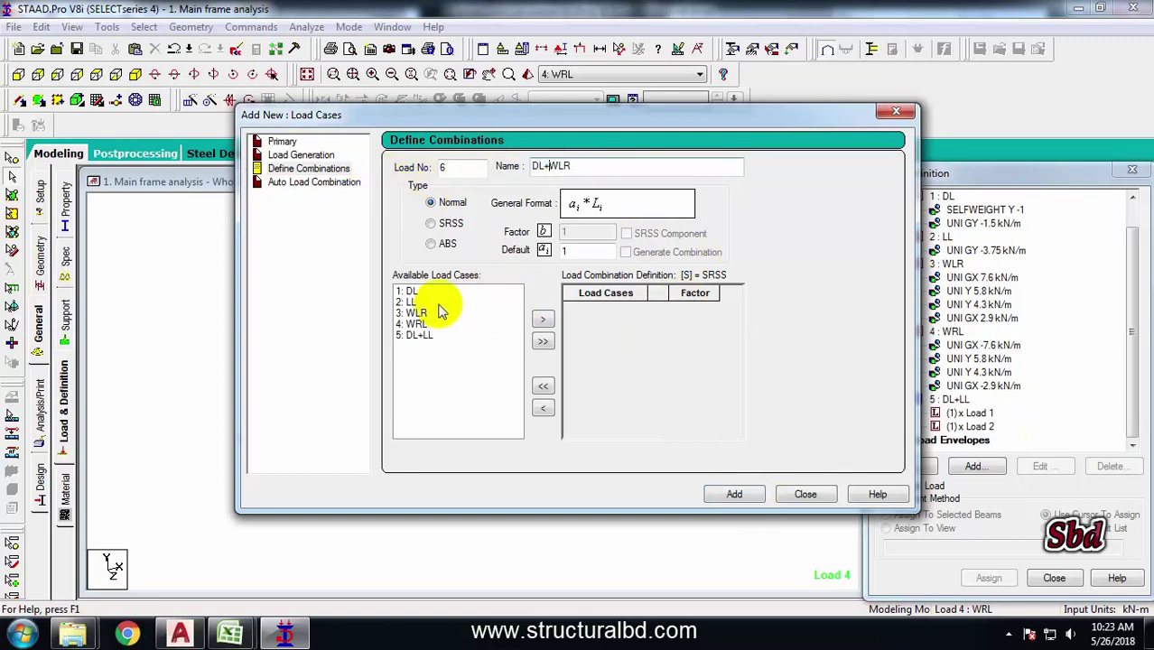
left_click(405, 291)
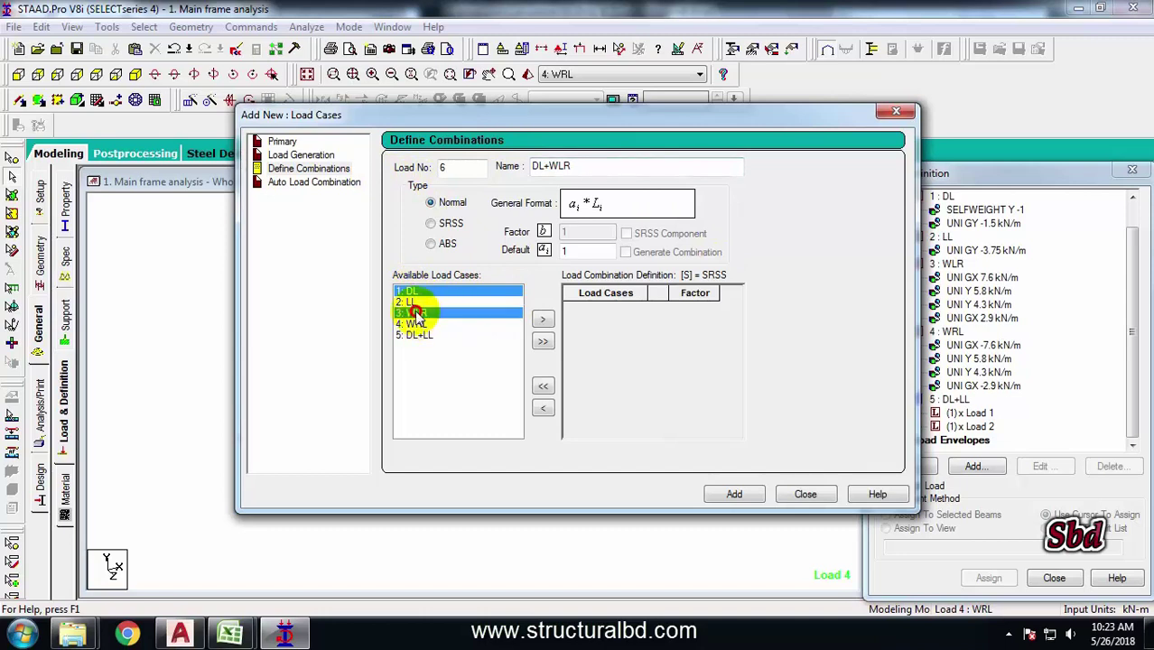
left_click(543, 321)
left_click(741, 495)
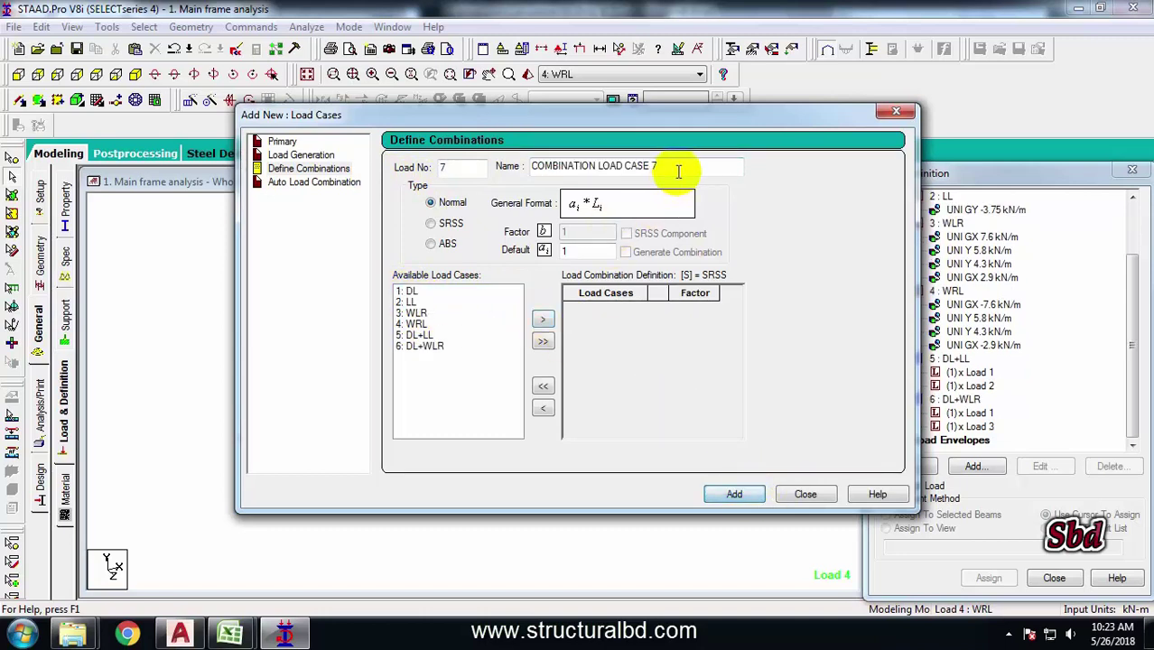
- Add load combination 7 named DL+WRL from cases DL and WRL with a factor of 1 each, and finish defining combinations
left_click_drag(678, 172, 465, 166)
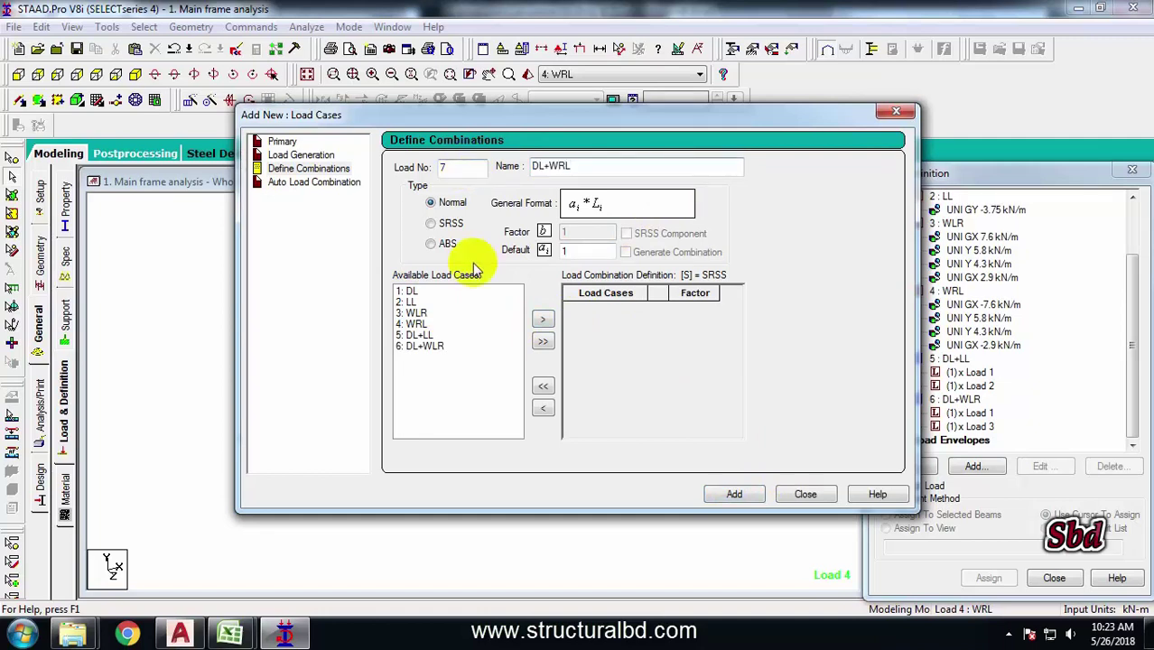
left_click(406, 292)
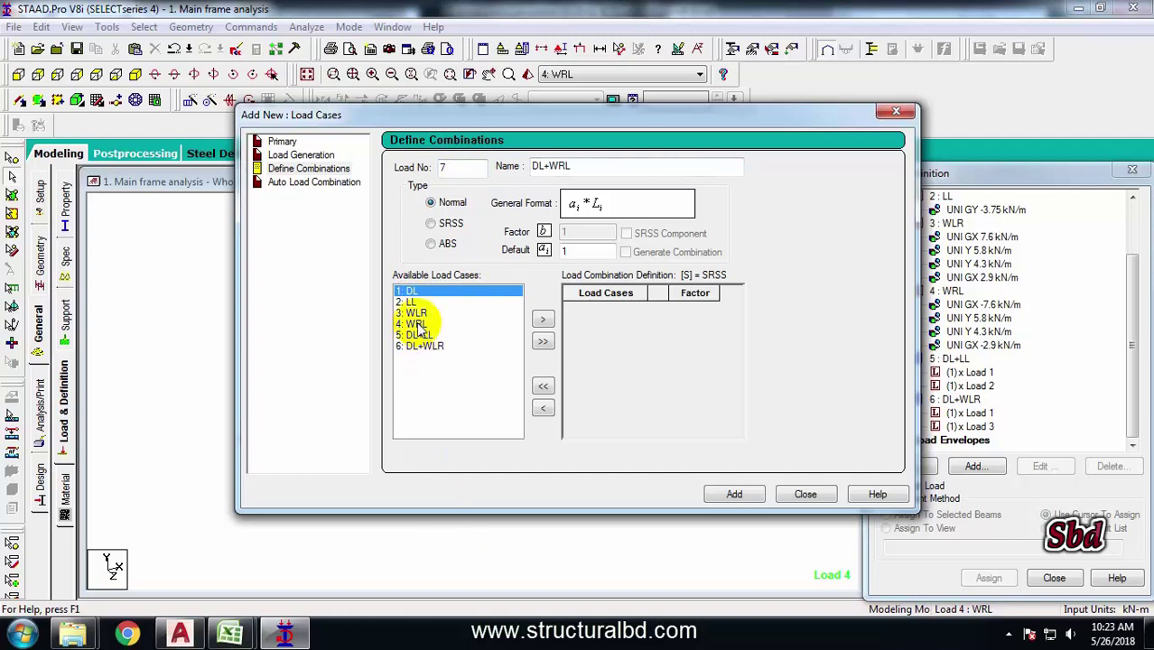
left_click(417, 323, "ctrl")
left_click(543, 322)
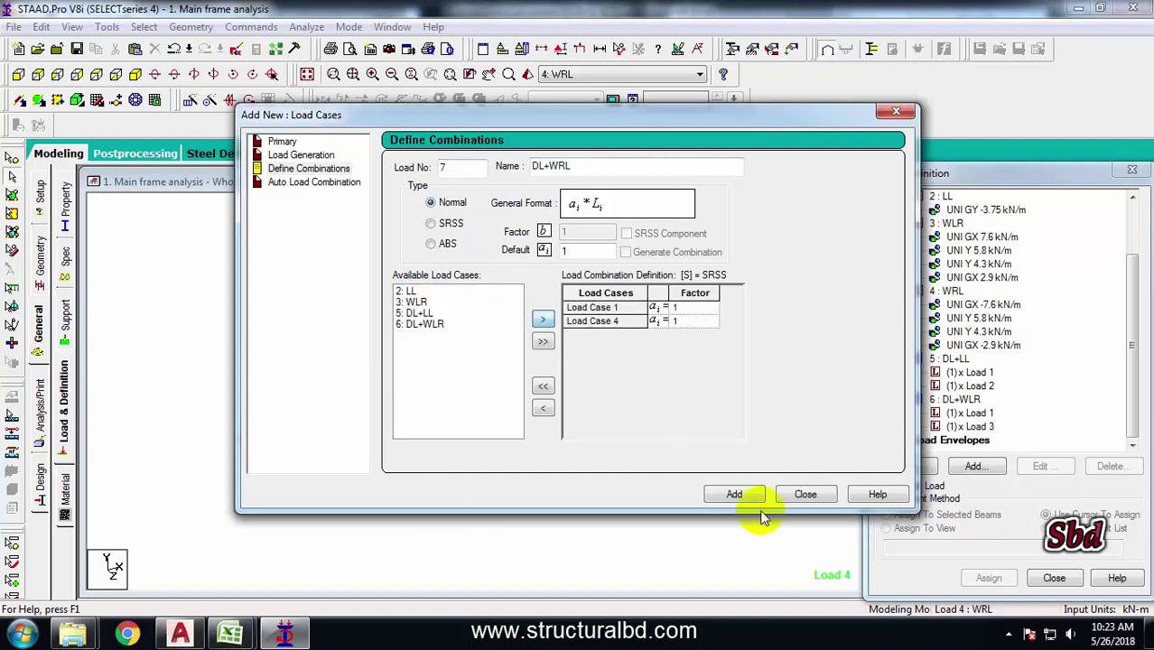
left_click(737, 494)
left_click(806, 494)
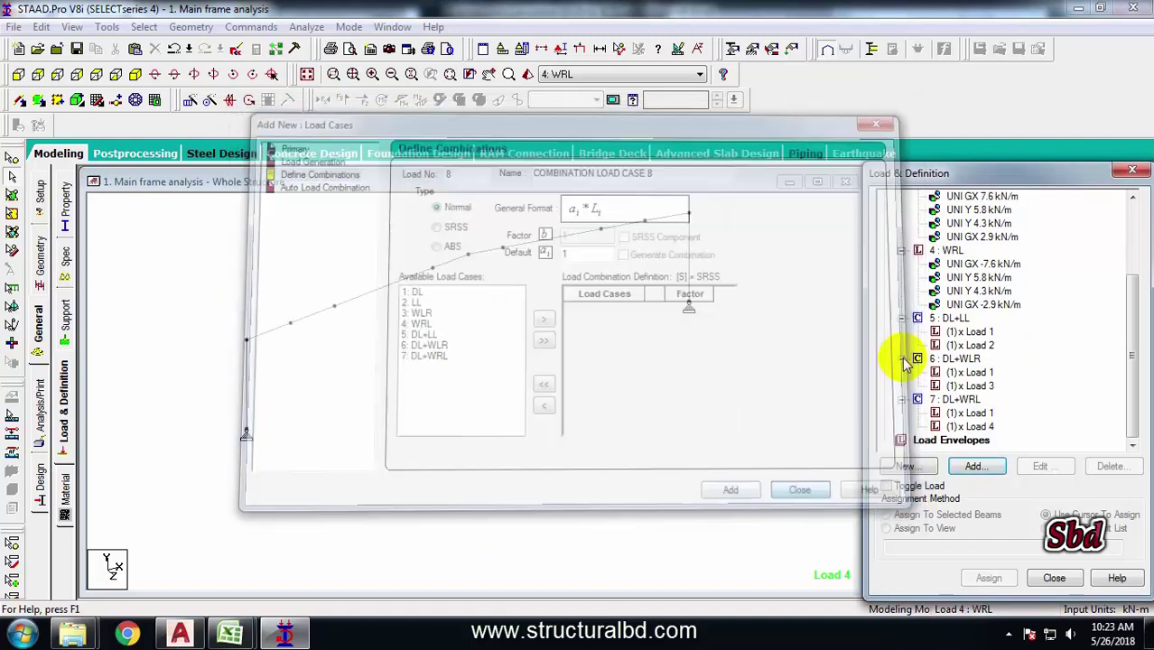
- Review the combinations DL+LL, DL+WLR and DL+WRL one by one on the whole frame
left_click(955, 318)
left_click(959, 332)
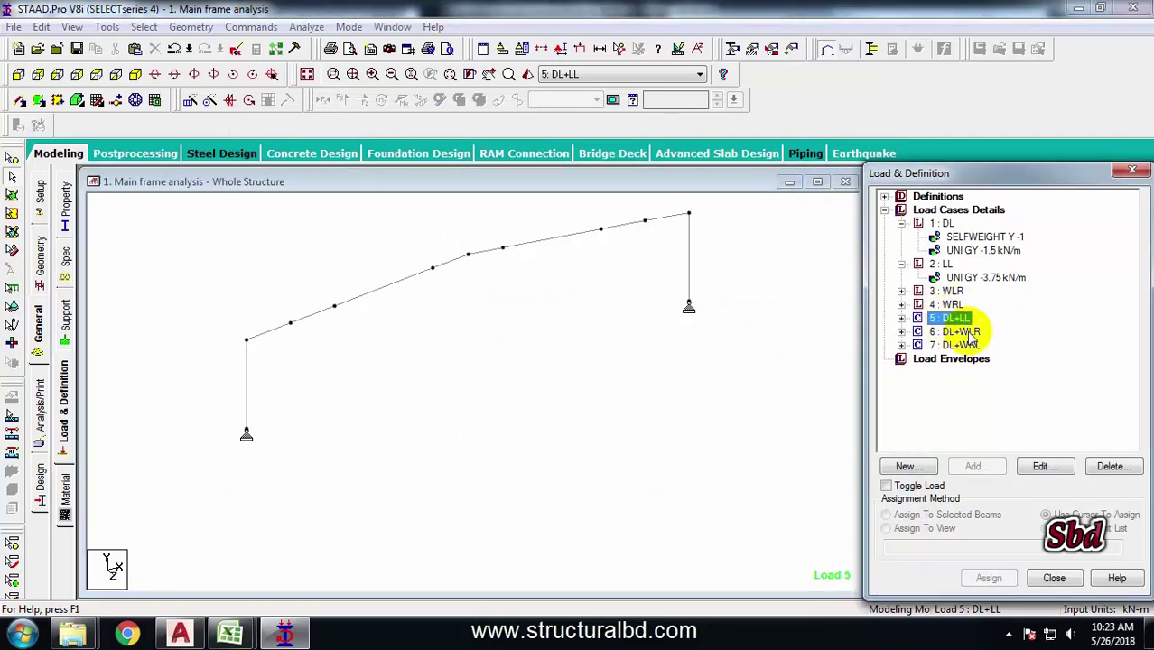
left_click(956, 346)
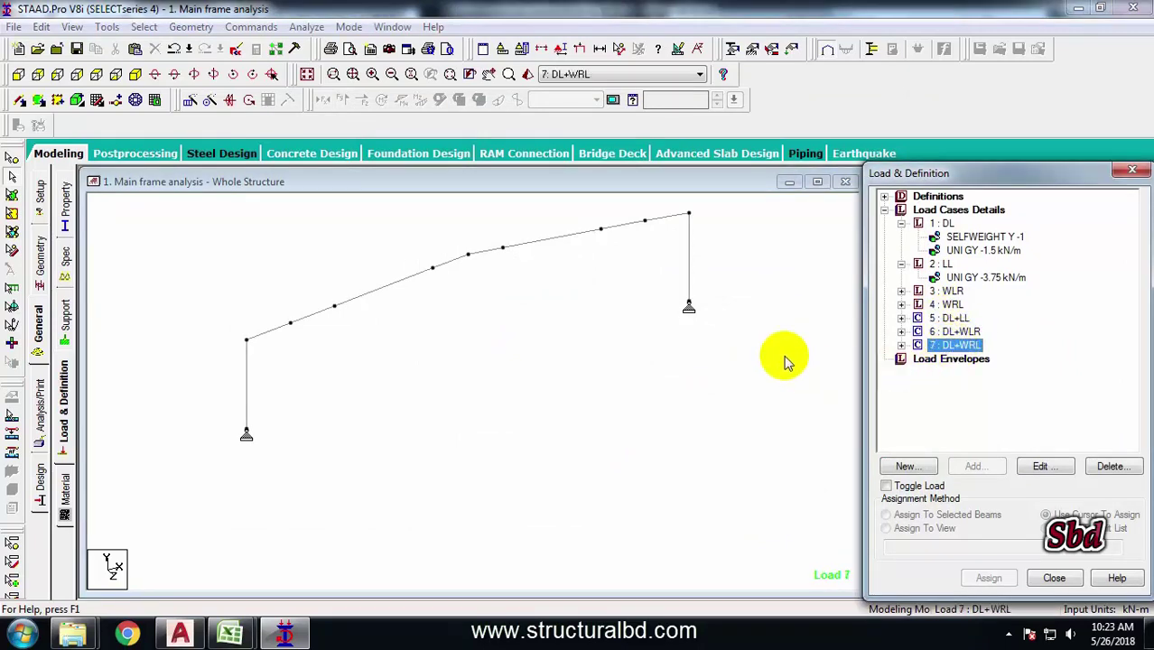
left_click(614, 378)
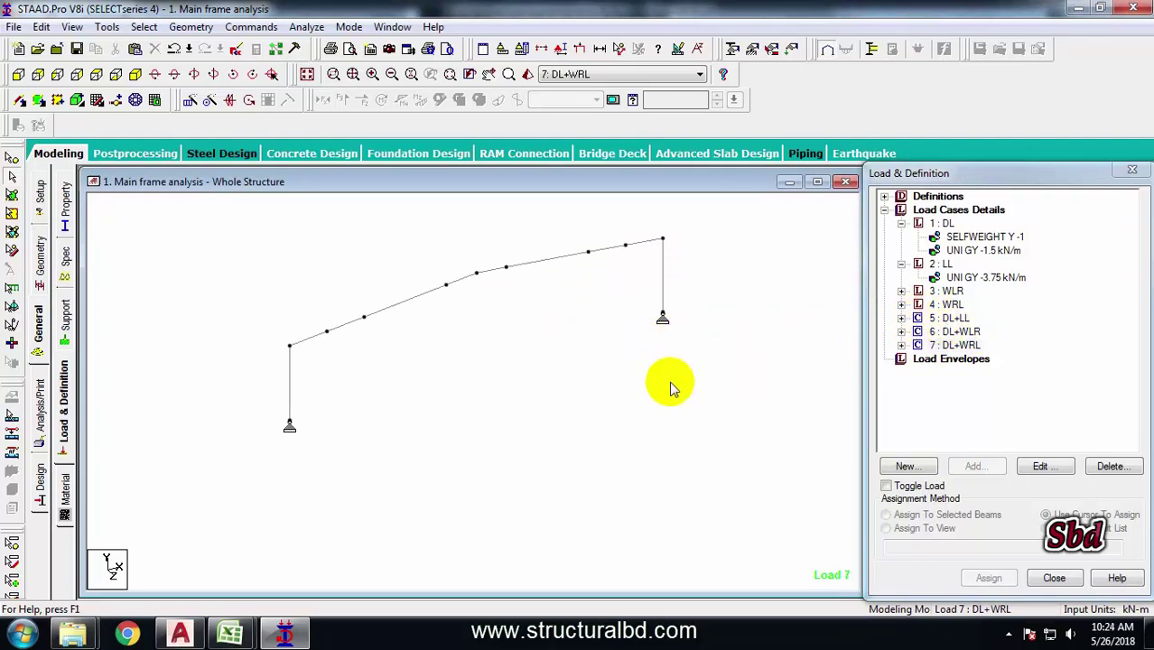
left_click(957, 318)
left_click(952, 331)
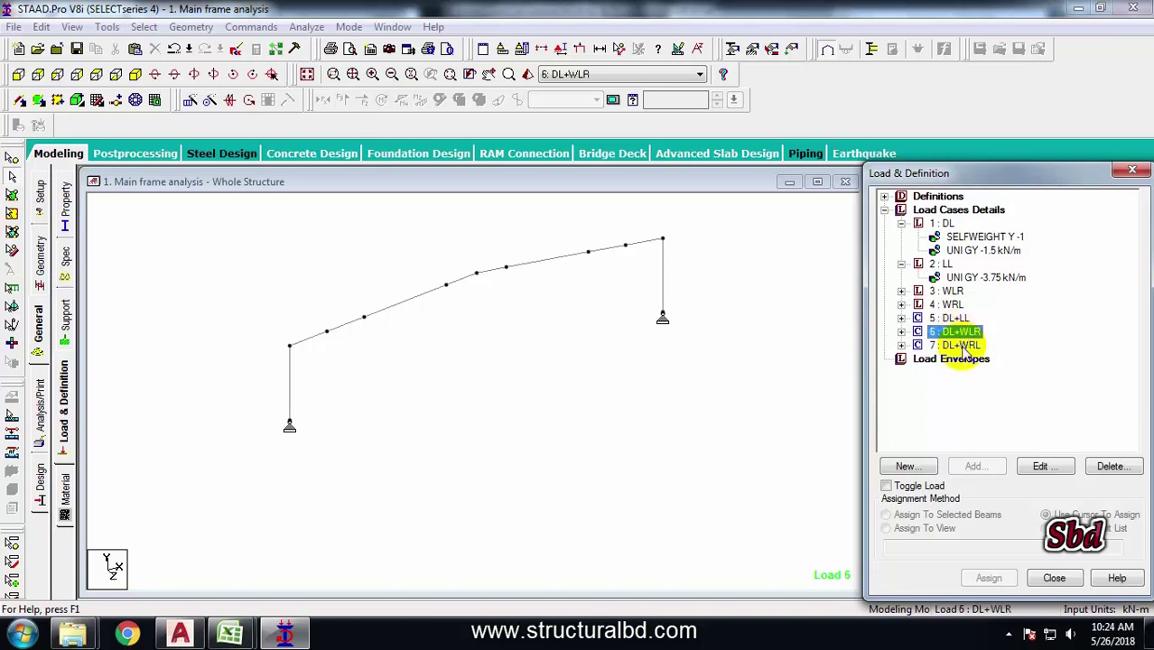
left_click(935, 345)
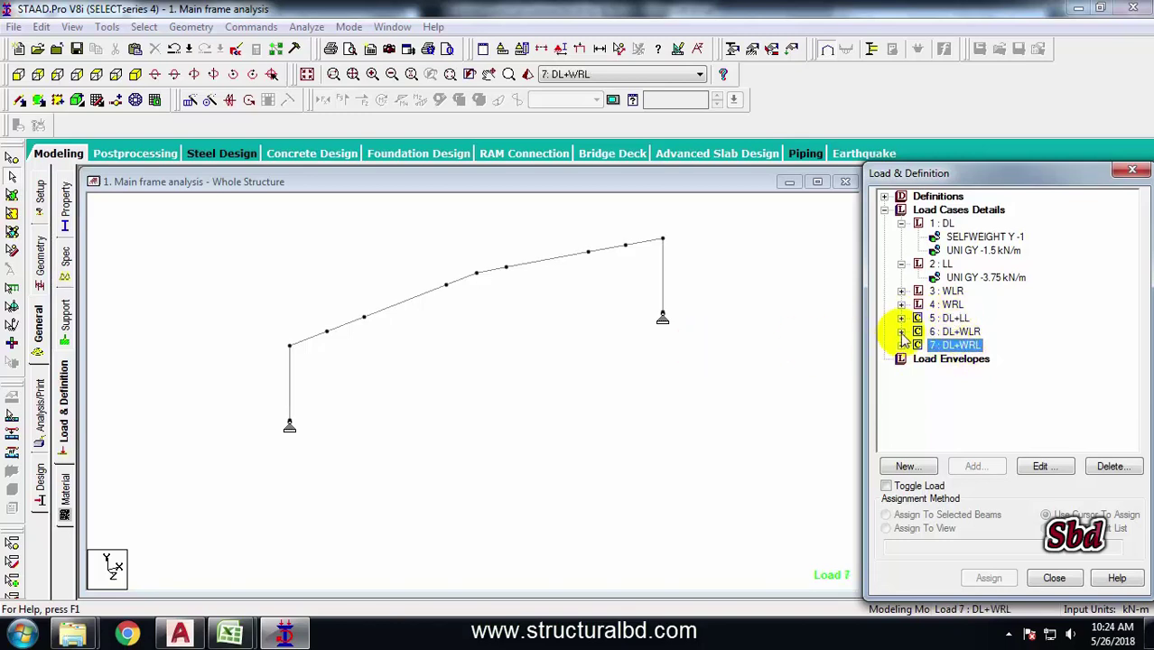
left_click(953, 320)
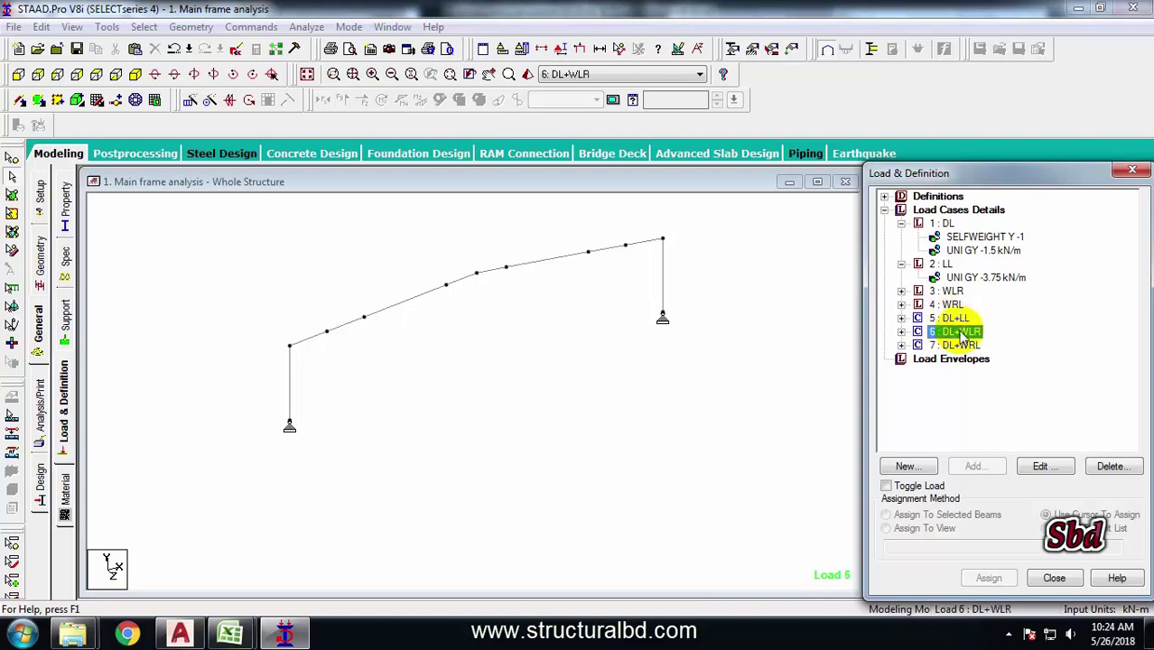
left_click(412, 392)
scroll(477, 386, "down", 2)
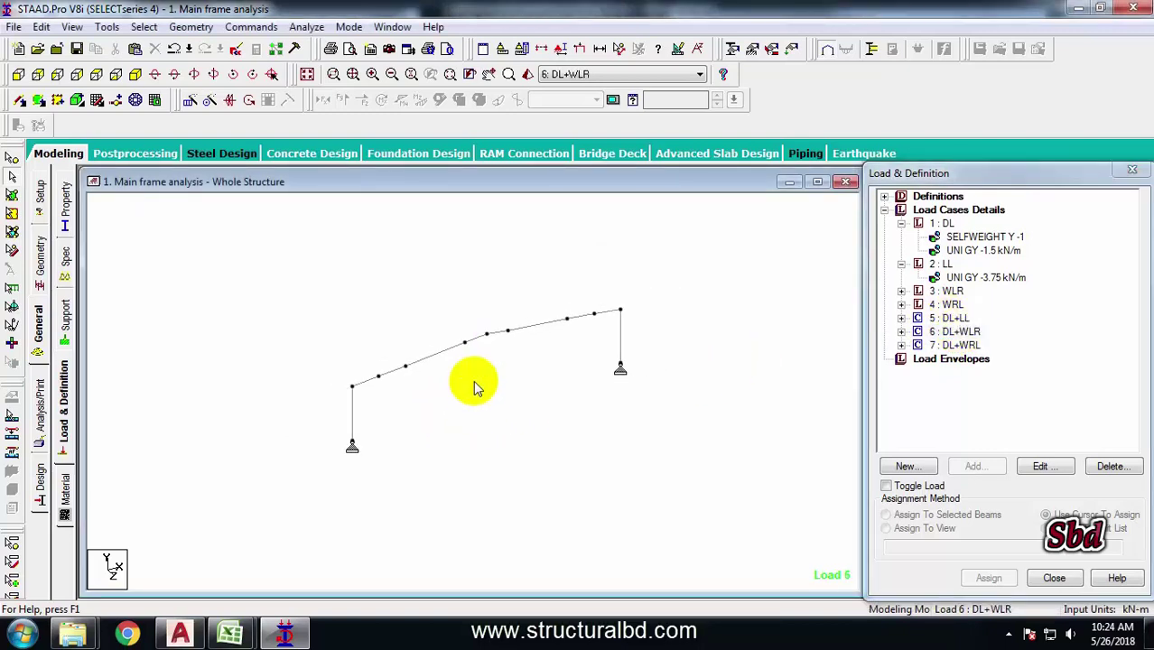
scroll(542, 378, "up", 2)
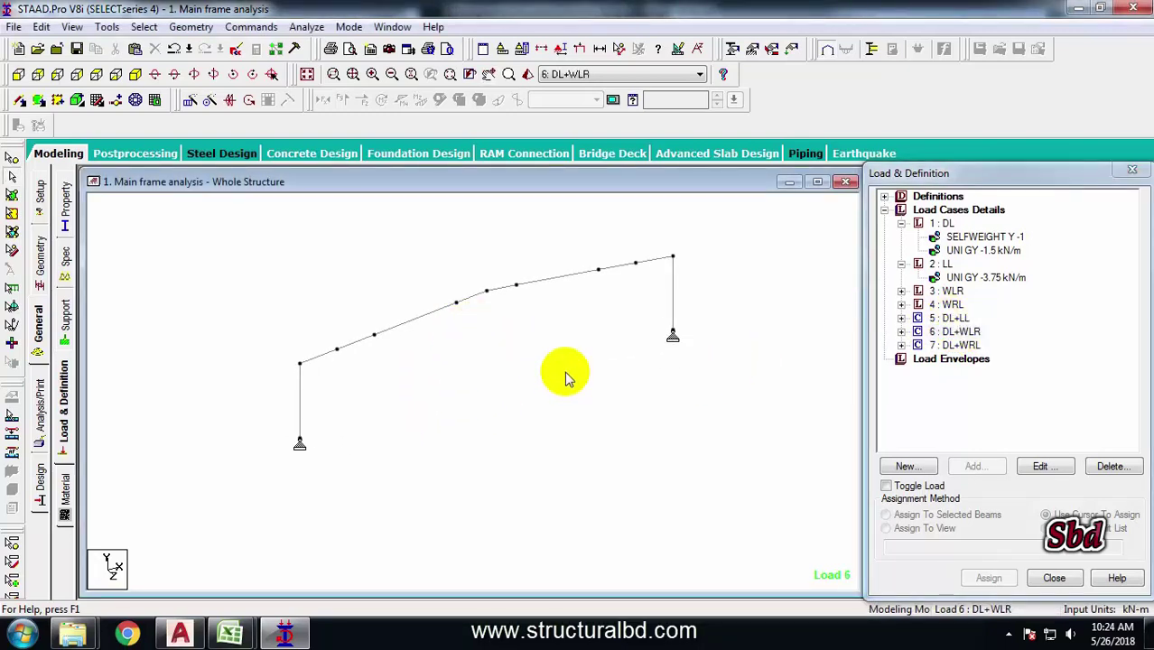